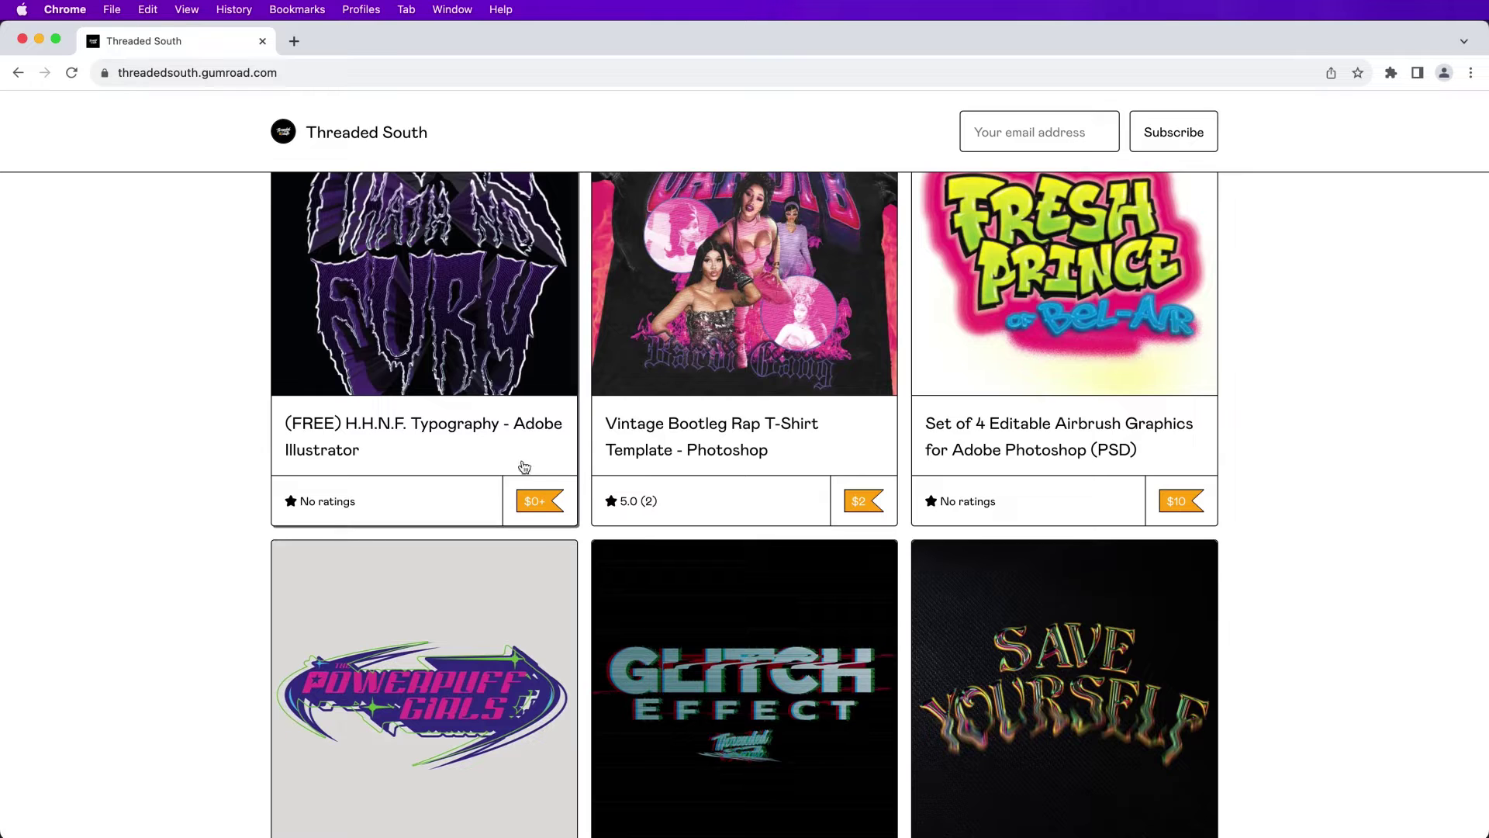
Step: Browse the (FREE) H.H.N.F. Typography product page's preview images and scroll down the page
{"action": "left_click", "coordinate": [491, 447]}
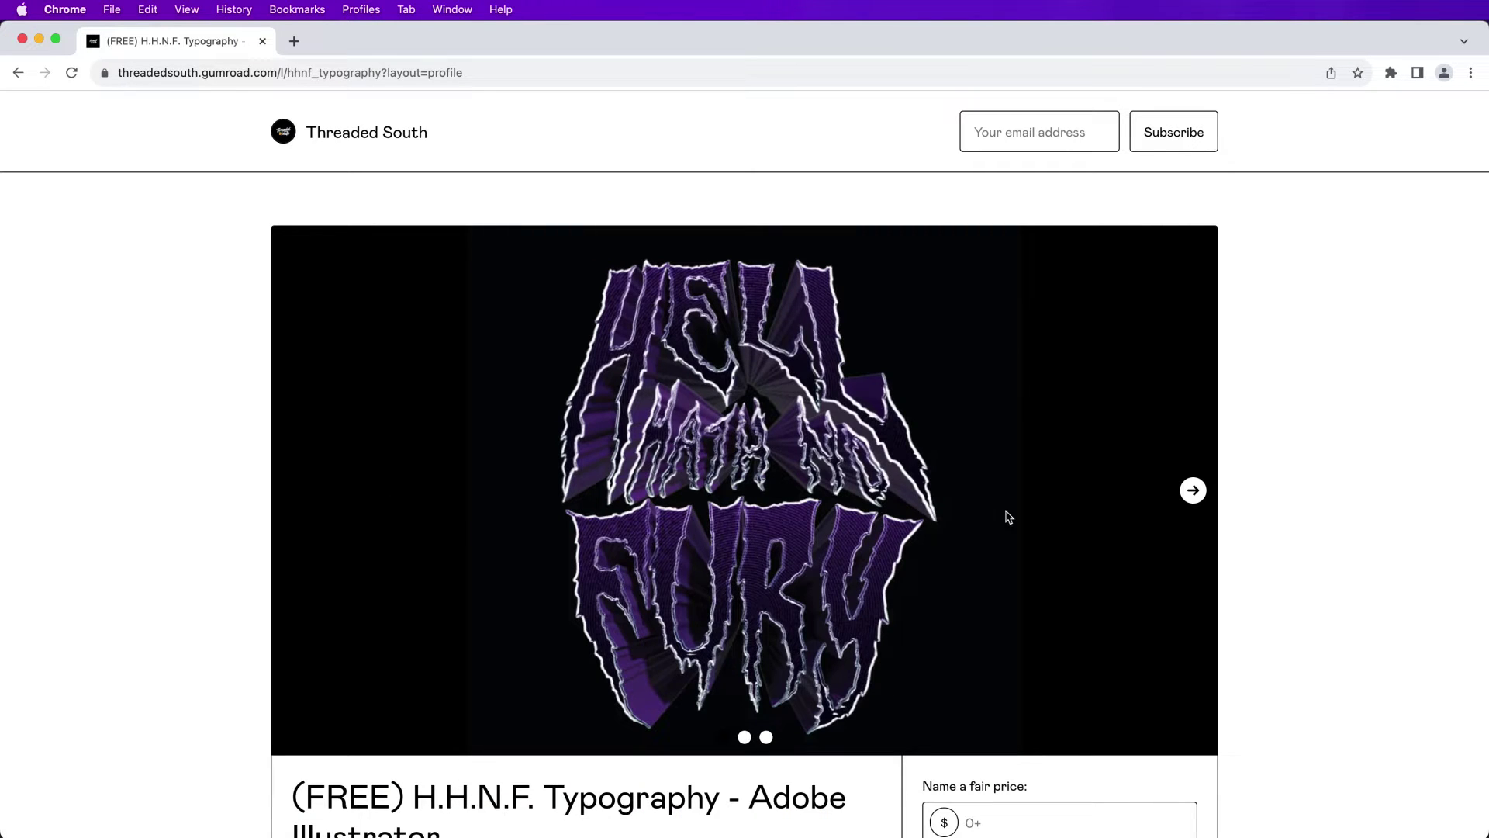
{"action": "left_click", "coordinate": [1193, 491]}
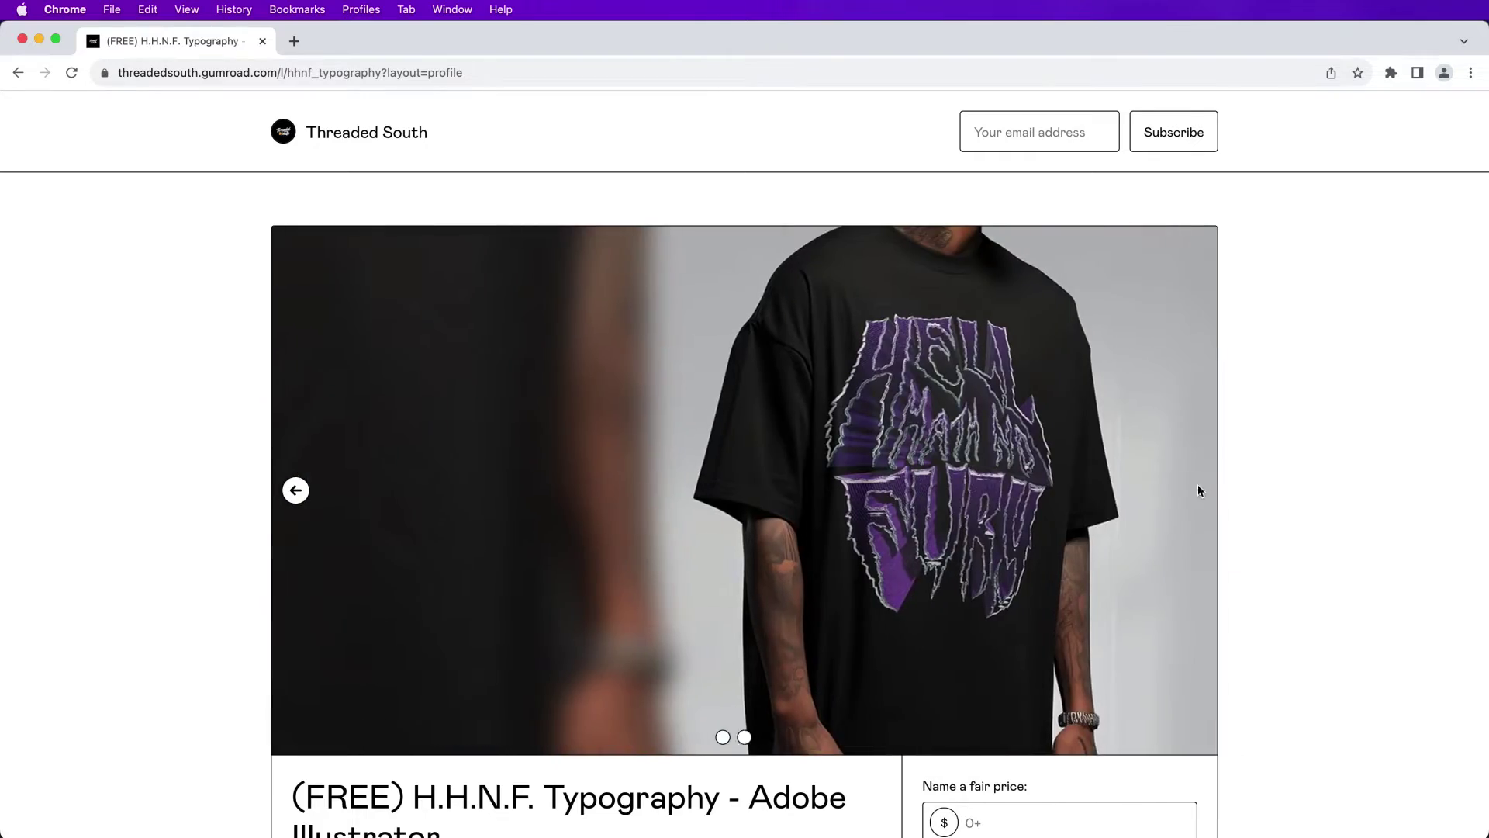
{"action": "left_click", "coordinate": [1197, 490]}
{"action": "scroll", "coordinate": [1273, 545], "scroll_direction": "down", "scroll_amount": 2}
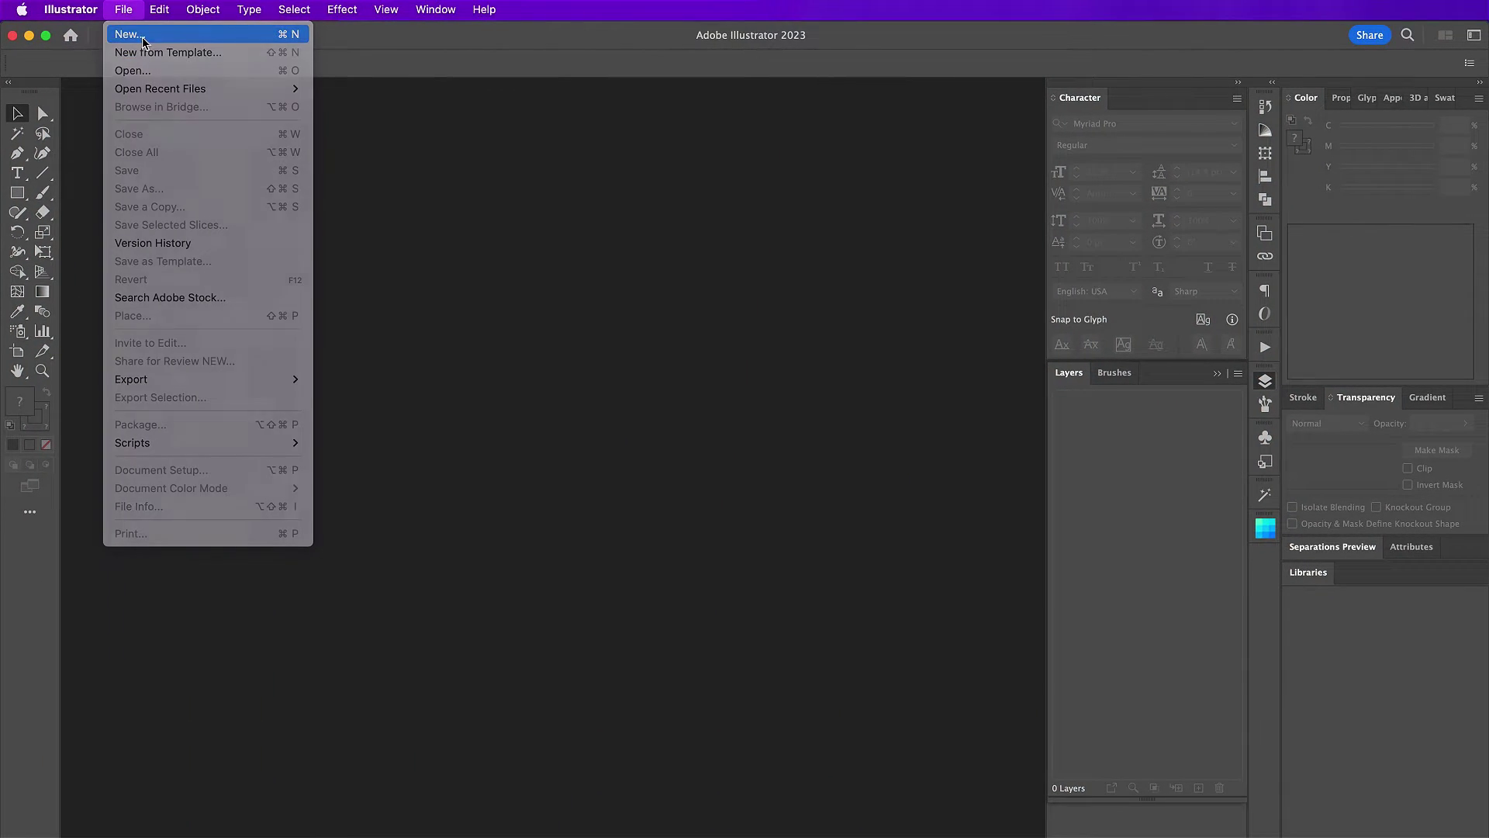
Step: Create a 10 × 15 in document and set a black fill with no stroke
{"action": "left_click", "coordinate": [143, 37]}
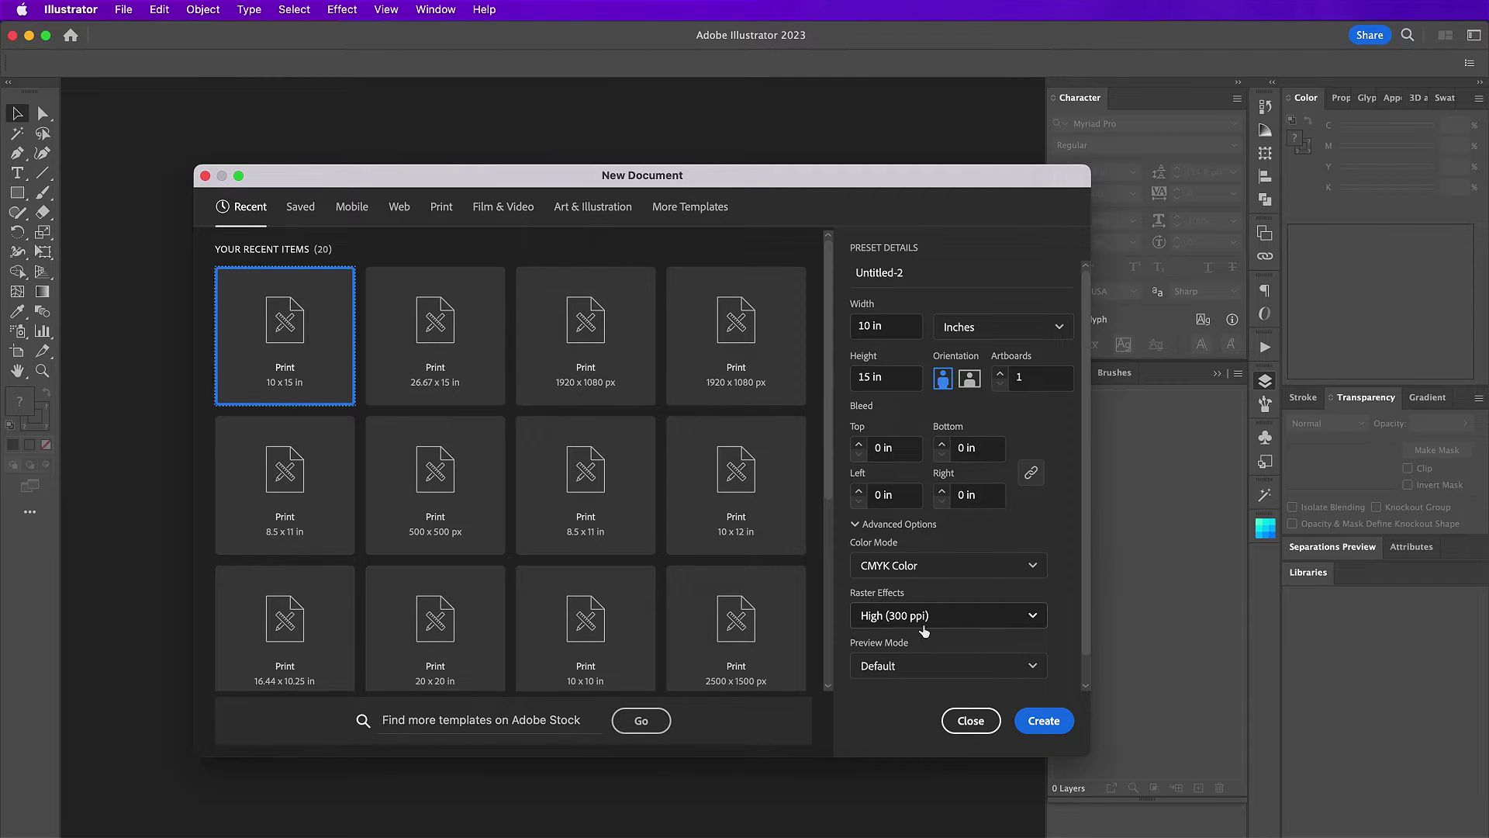
{"action": "left_click", "coordinate": [1038, 721]}
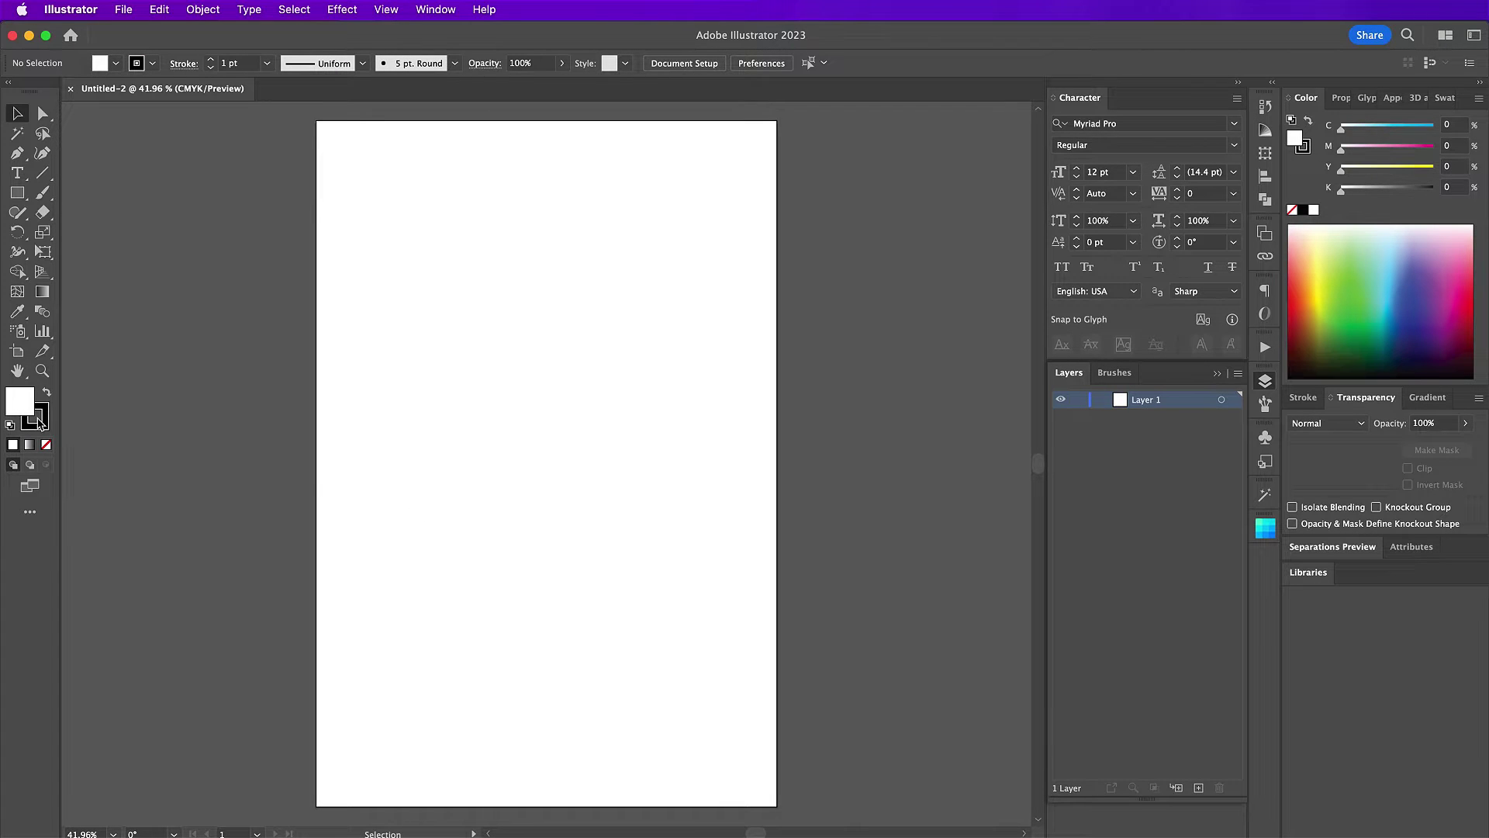
{"action": "left_click", "coordinate": [46, 444]}
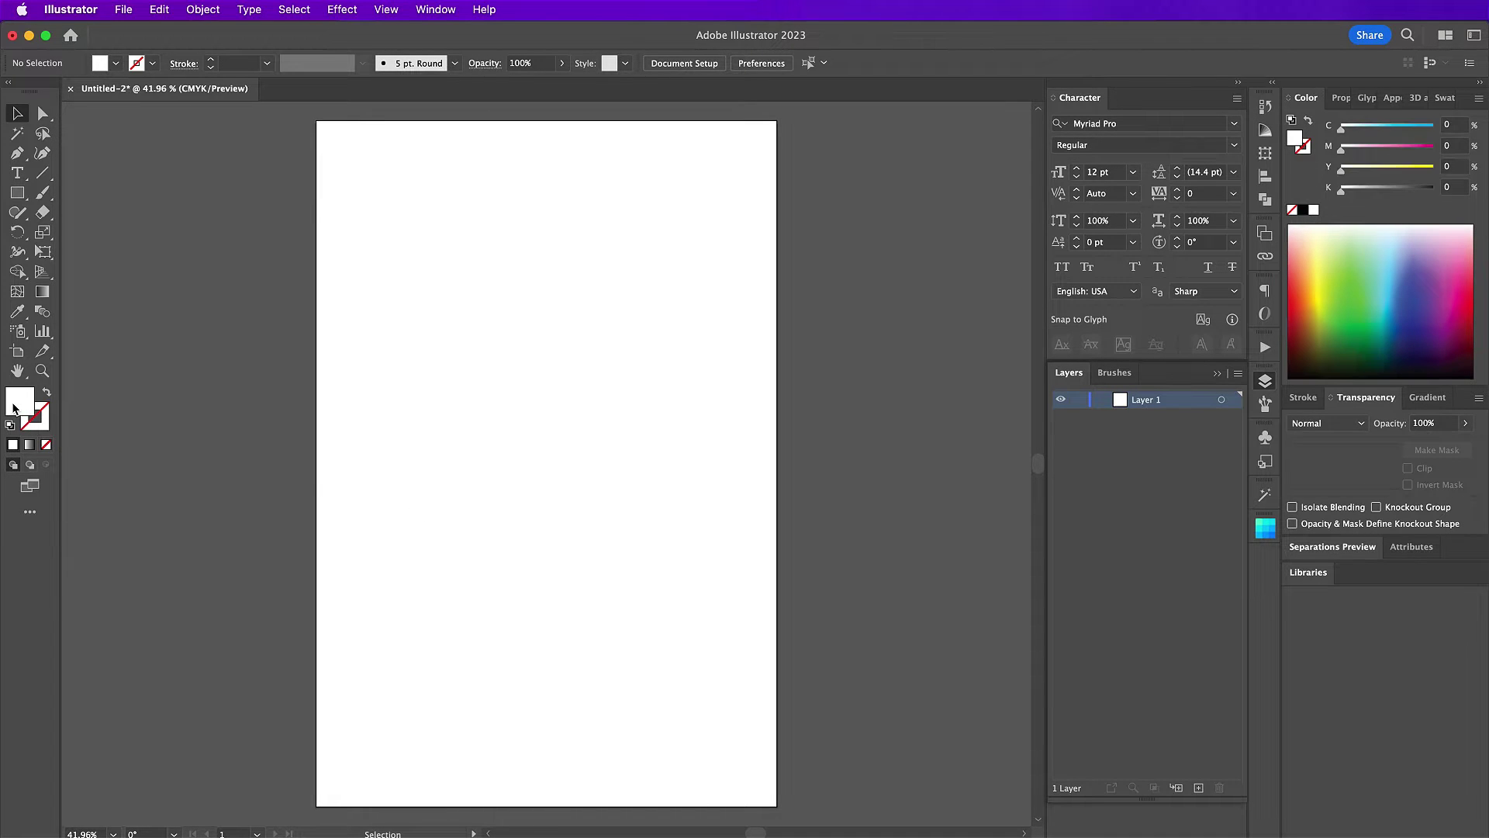
{"action": "double_click", "coordinate": [15, 403]}
{"action": "left_click_drag", "start_coordinate": [356, 416], "coordinate": [355, 453]}
{"action": "key", "text": "Return"}
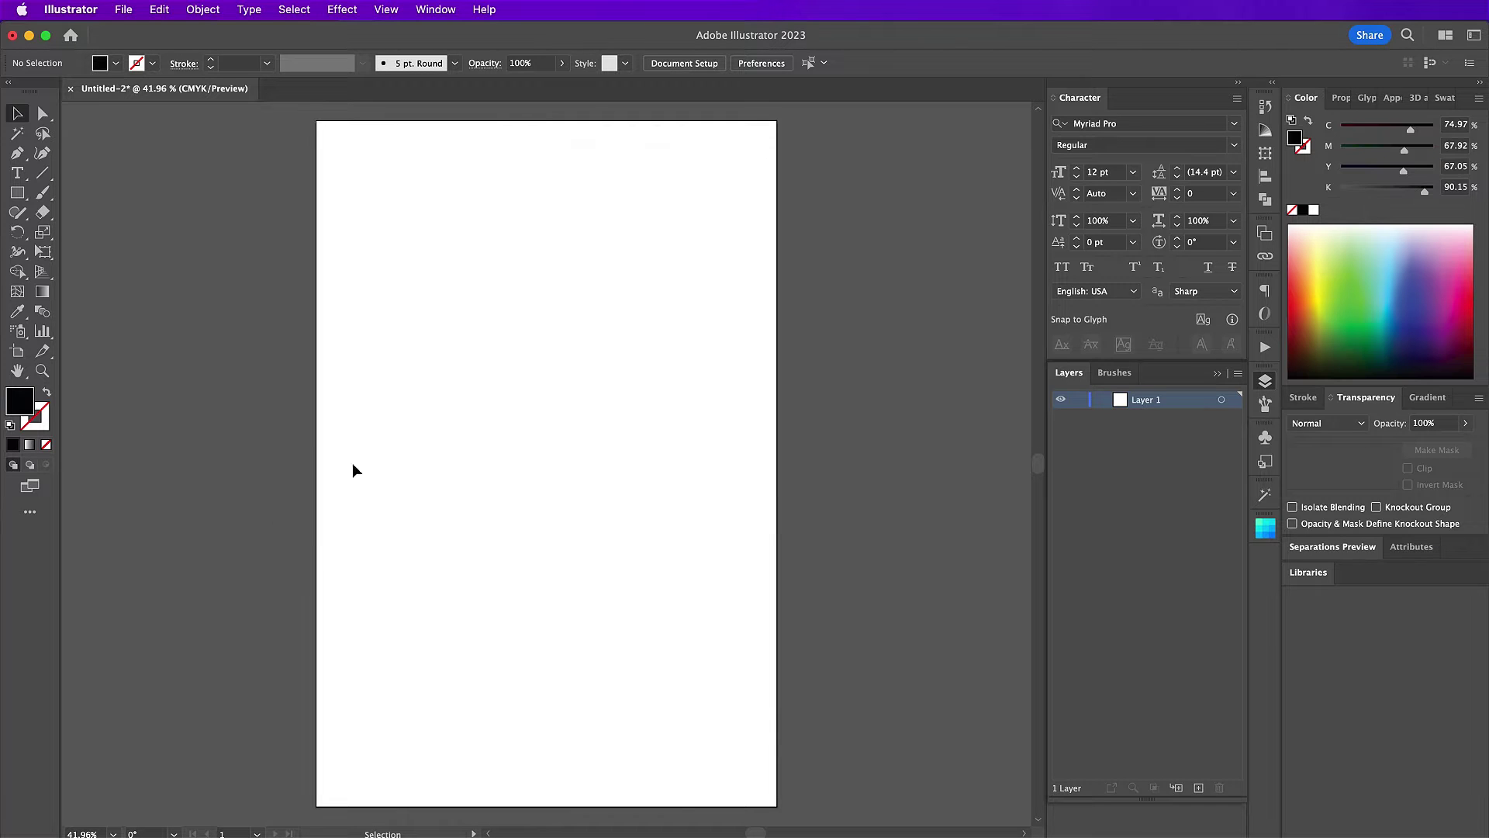
Step: Draw an artboard-size black rectangle, rename its layer BG, add a layer above, and lock BG
{"action": "left_click", "coordinate": [16, 198]}
{"action": "mouse_move", "coordinate": [318, 121]}
{"action": "left_mouse_down"}
{"action": "mouse_move", "coordinate": [468, 486]}
{"action": "mouse_move", "coordinate": [726, 803]}
{"action": "mouse_move", "coordinate": [779, 807]}
{"action": "left_mouse_up"}
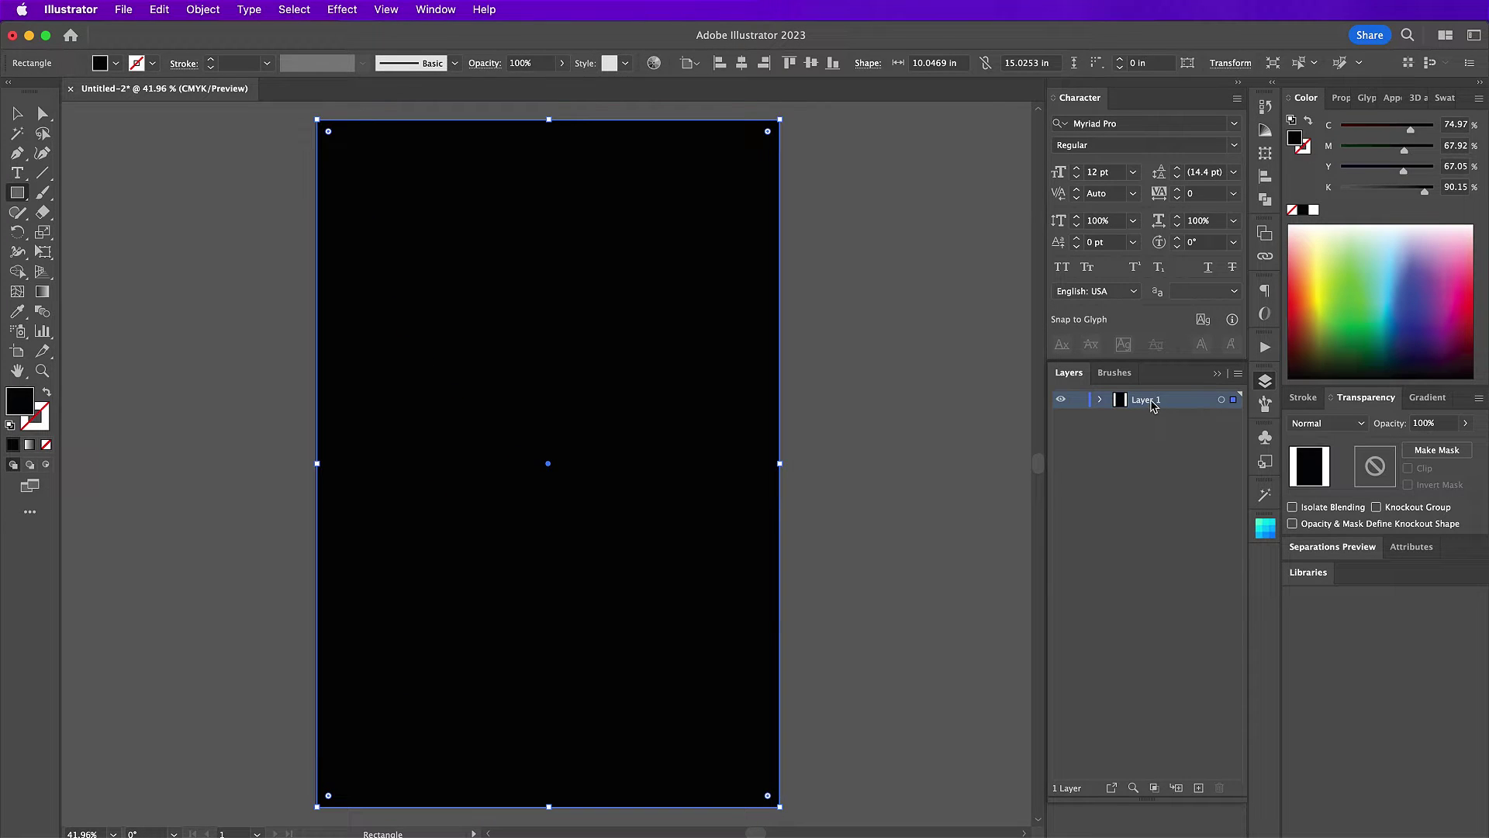
{"action": "double_click", "coordinate": [1145, 399]}
{"action": "type", "text": "BG"}
{"action": "key", "text": "Return"}
{"action": "left_click", "coordinate": [1195, 778]}
{"action": "left_click", "coordinate": [1198, 788]}
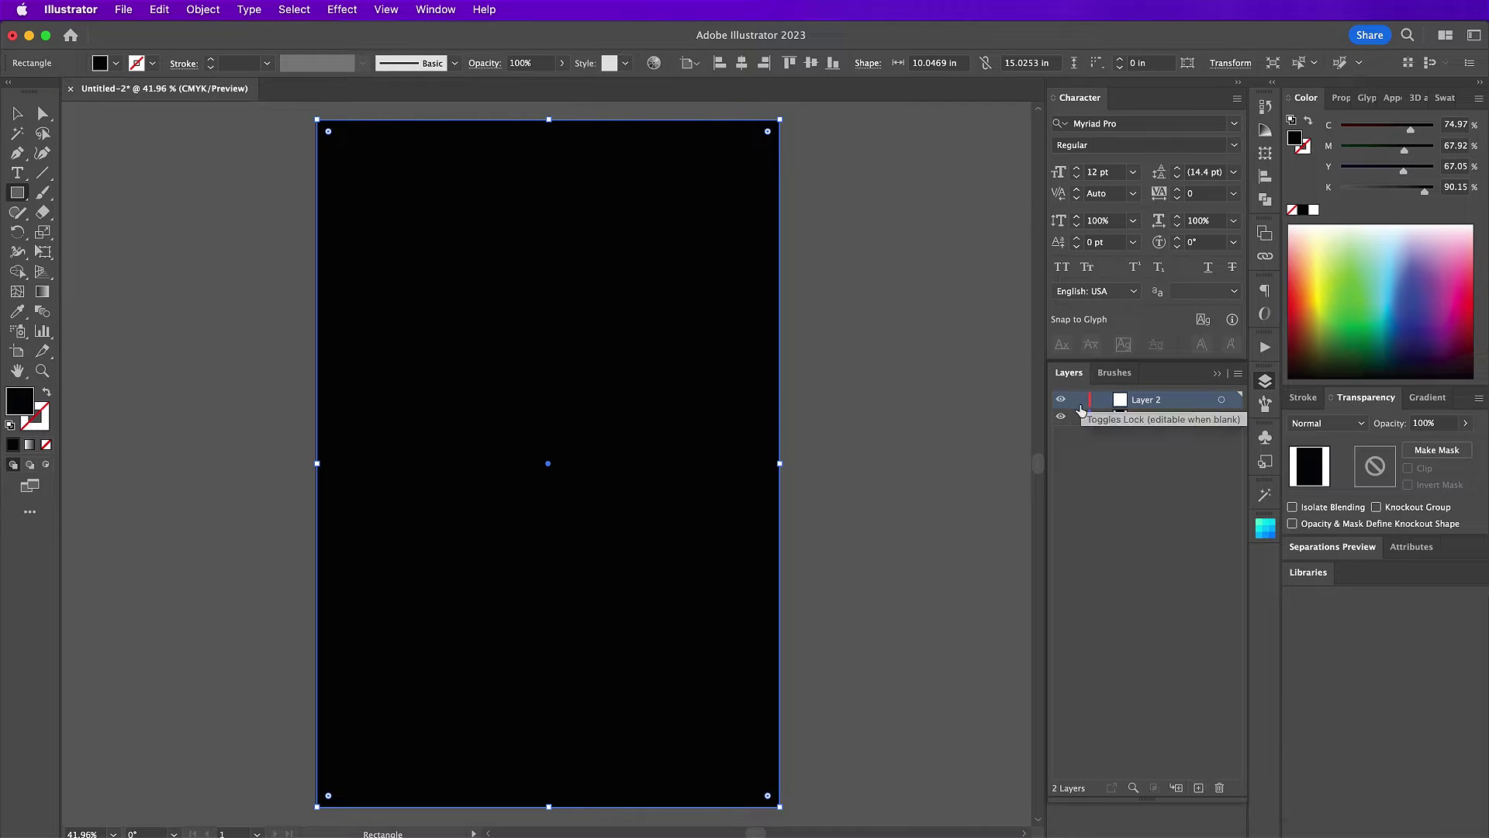
{"action": "left_click", "coordinate": [1078, 417]}
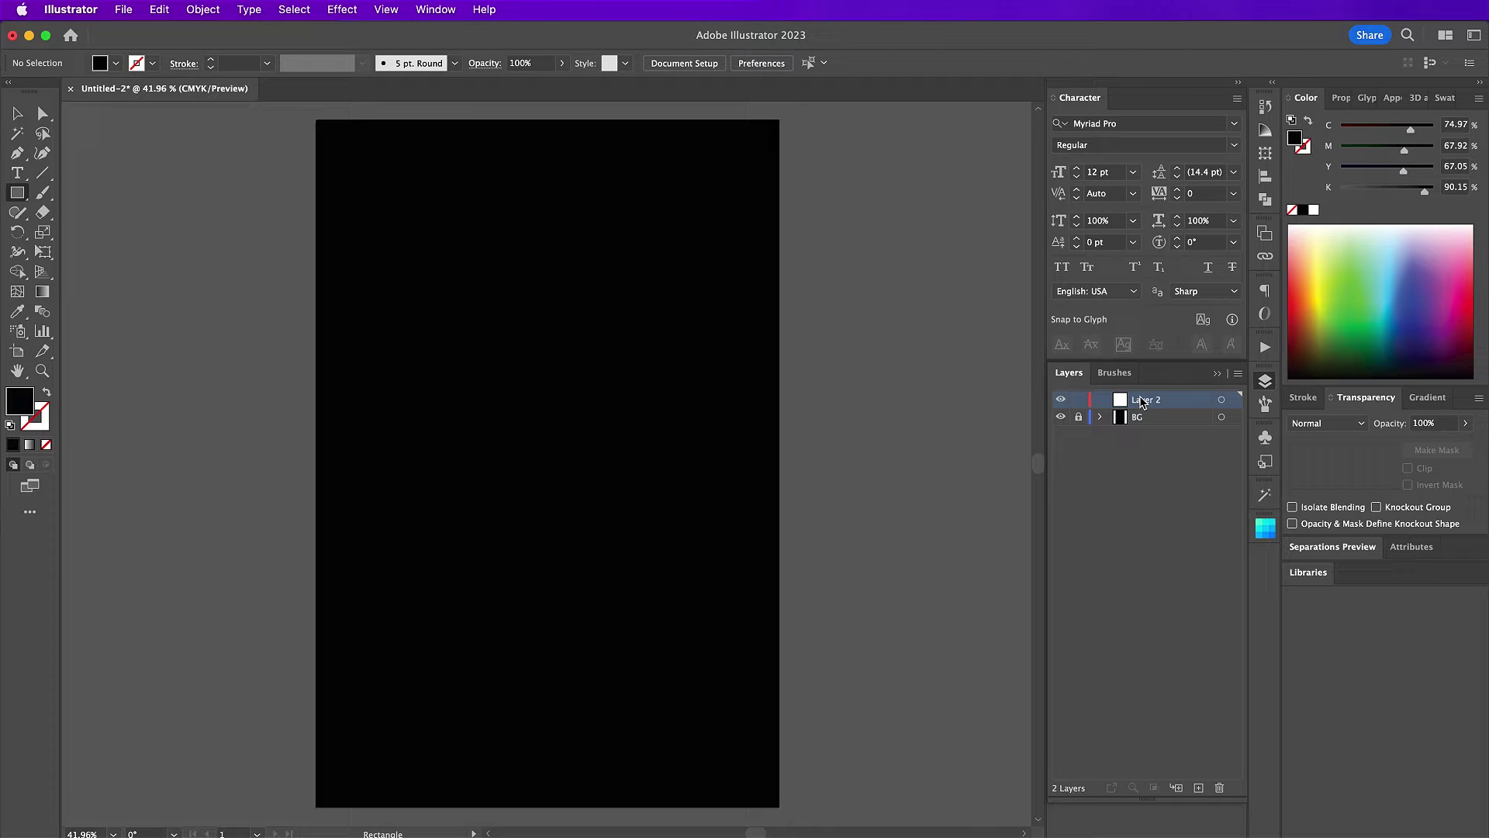
Step: Rename Layer 2 to 'Text' and type 'Hell' on the artboard
{"action": "double_click", "coordinate": [1143, 401]}
{"action": "type", "text": "Text"}
{"action": "key", "text": "Return"}
{"action": "key", "text": "t"}
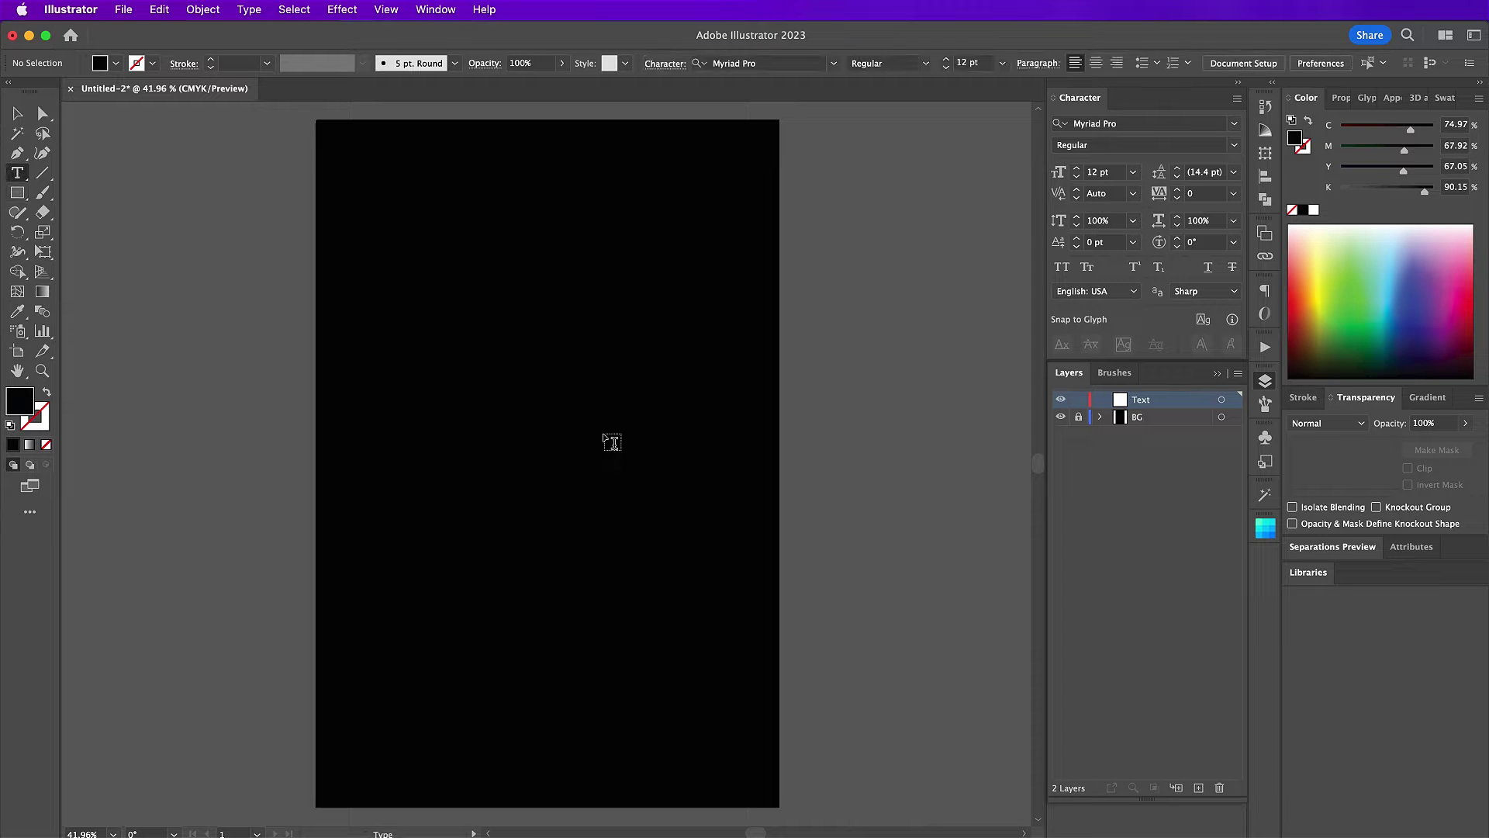
{"action": "left_click", "coordinate": [468, 363]}
{"action": "type", "text": "H"}
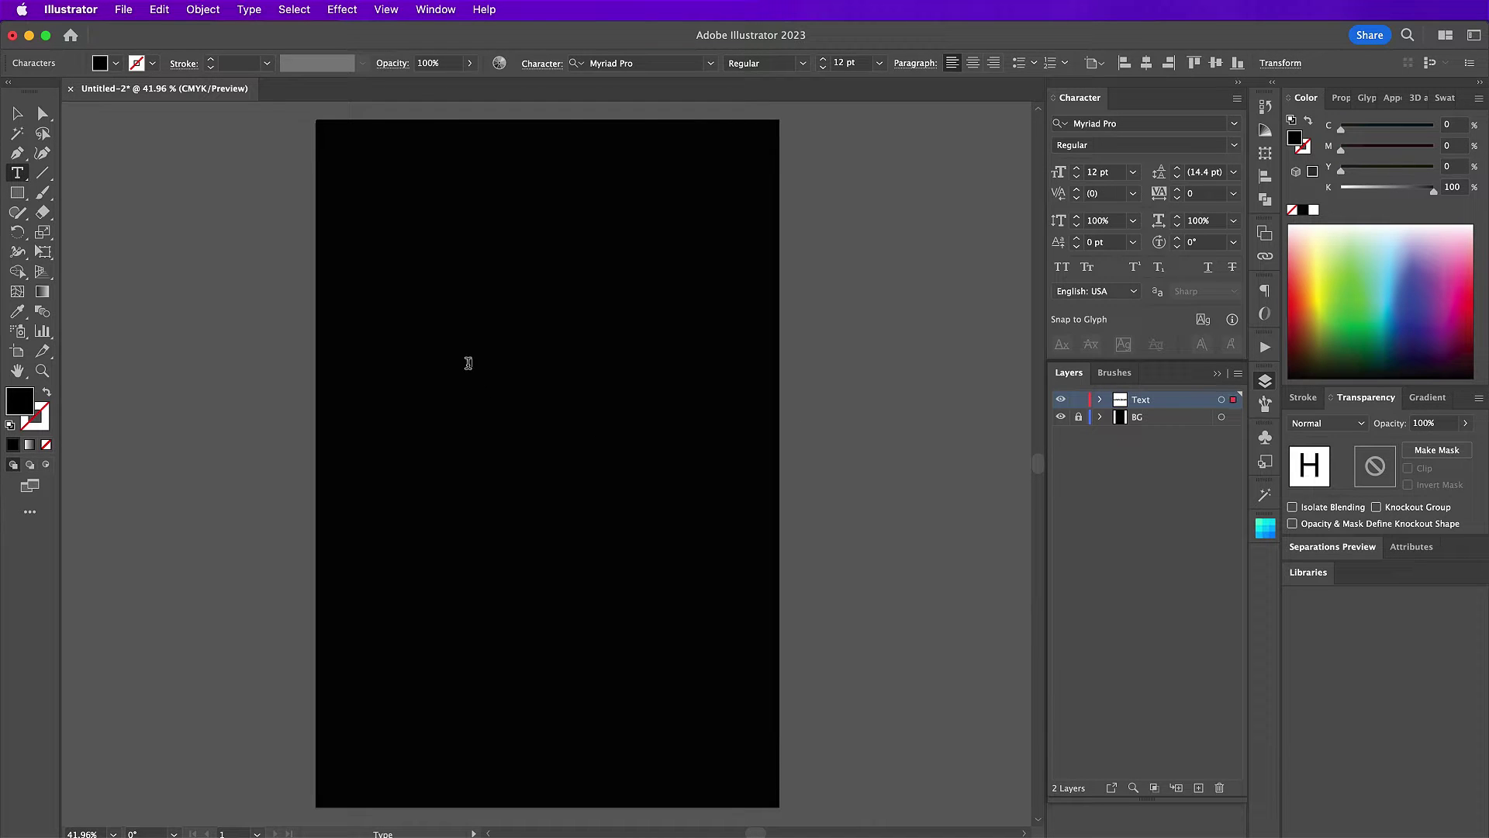
{"action": "type", "text": "ell"}
Step: Make the HELL text white in Swamp Witch at 340 pt
{"action": "double_click", "coordinate": [15, 405]}
{"action": "mouse_move", "coordinate": [337, 336]}
{"action": "left_mouse_down"}
{"action": "mouse_move", "coordinate": [299, 213]}
{"action": "mouse_move", "coordinate": [279, 207]}
{"action": "left_mouse_up"}
{"action": "key", "text": "Return"}
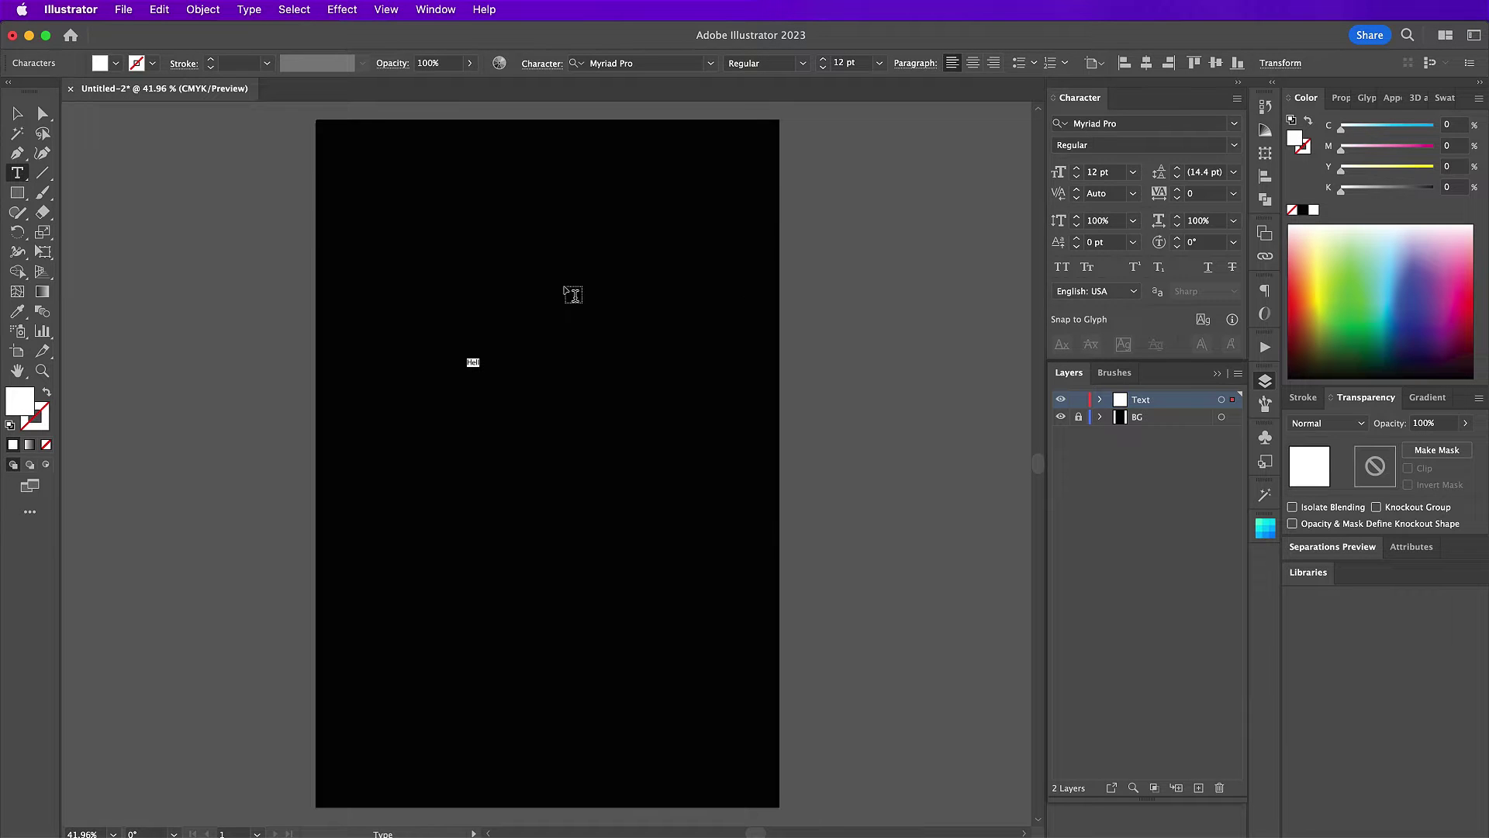
{"action": "left_click", "coordinate": [1110, 124]}
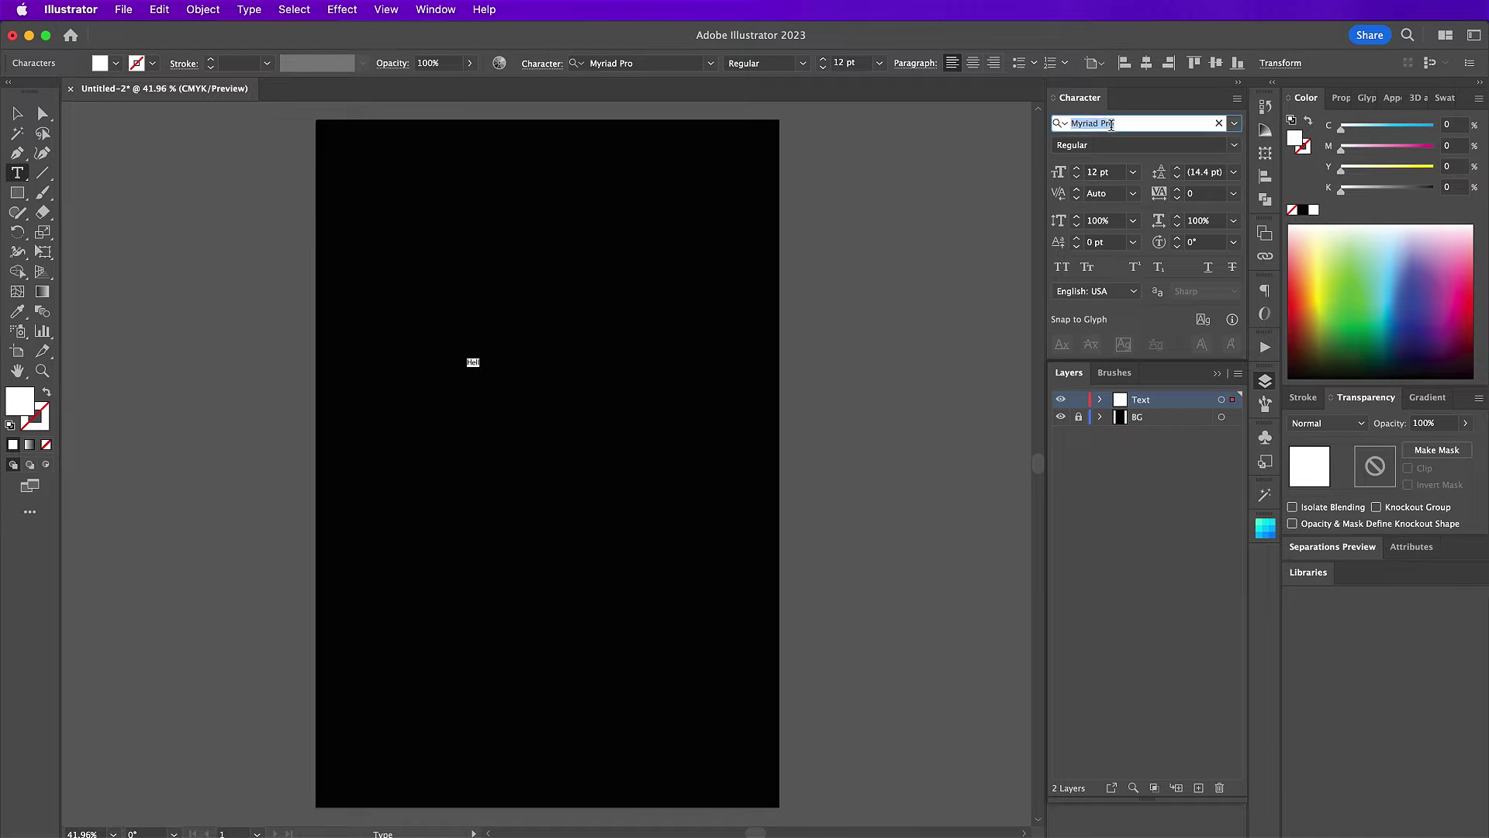
{"action": "type", "text": "swa"}
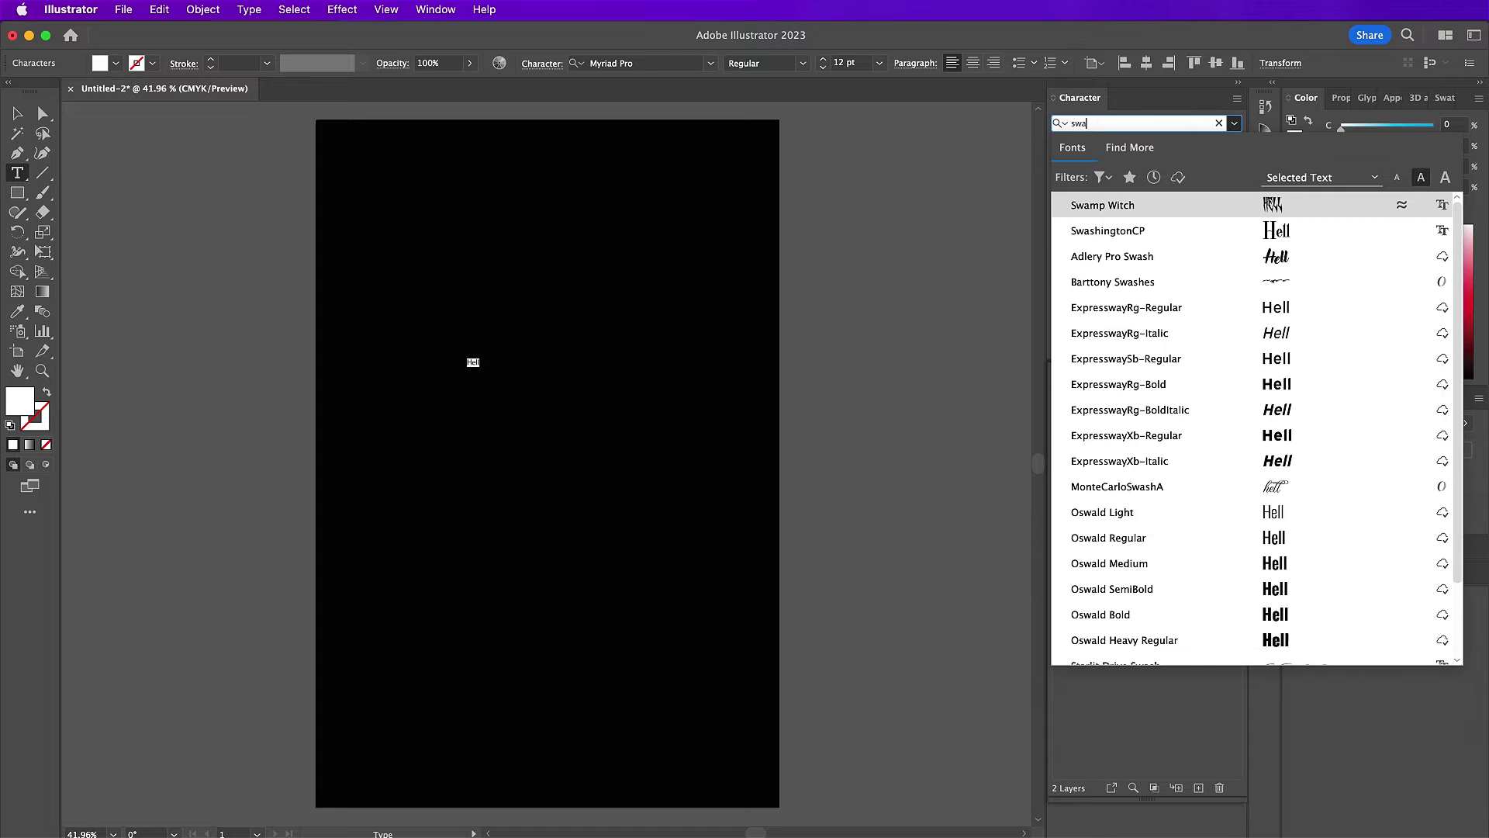
{"action": "left_click", "coordinate": [1087, 206]}
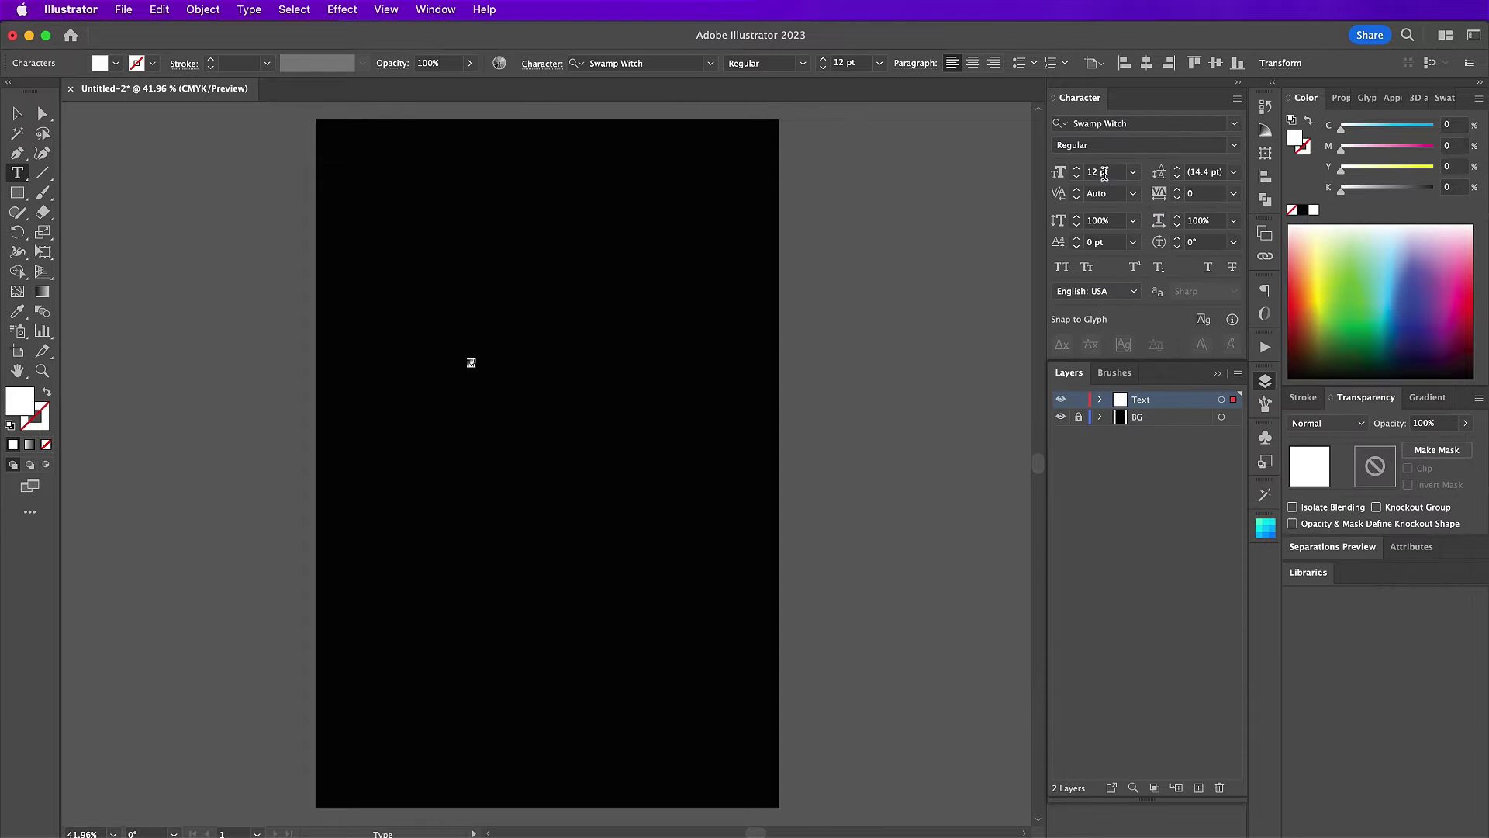
{"action": "left_click", "coordinate": [1104, 172]}
{"action": "type", "text": "340"}
{"action": "key", "text": "Return"}
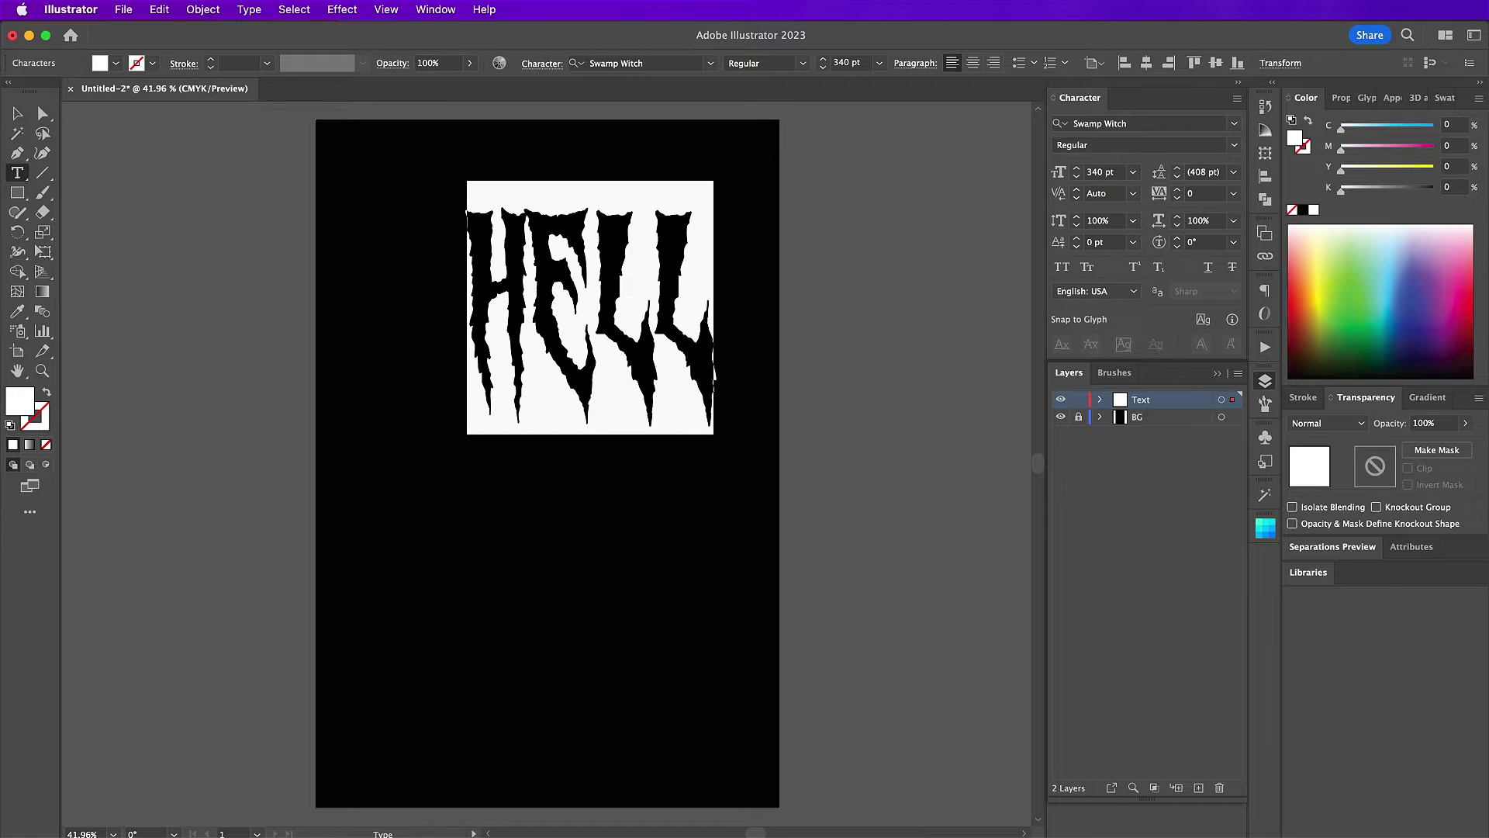
Step: Move HELL to the centre of the artboard and zoom in on it
{"action": "left_click", "coordinate": [17, 114]}
{"action": "left_click", "coordinate": [636, 353]}
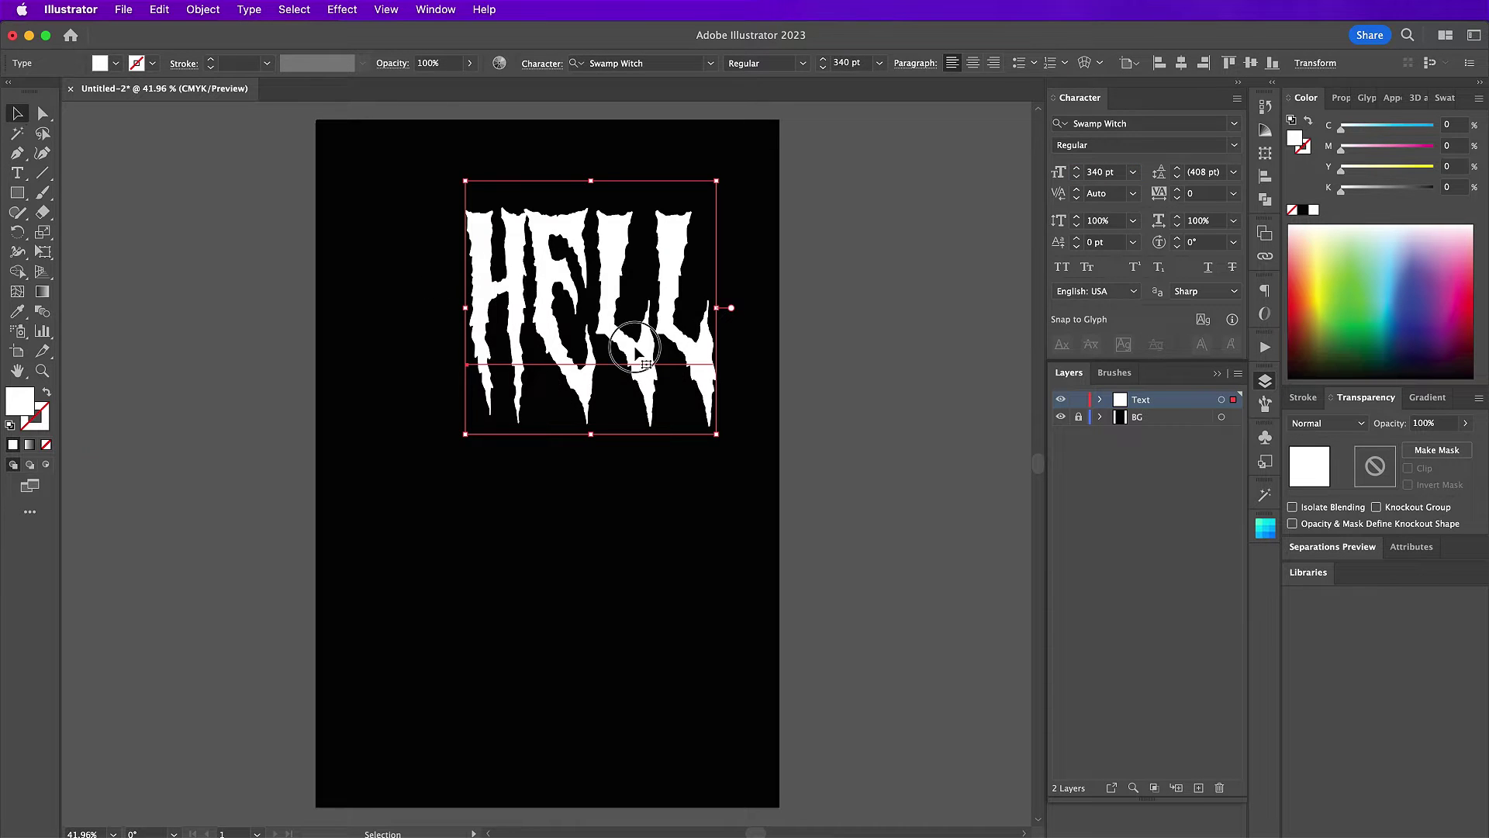
{"action": "left_click_drag", "start_coordinate": [635, 352], "coordinate": [598, 372]}
{"action": "key", "text": "super+equal"}
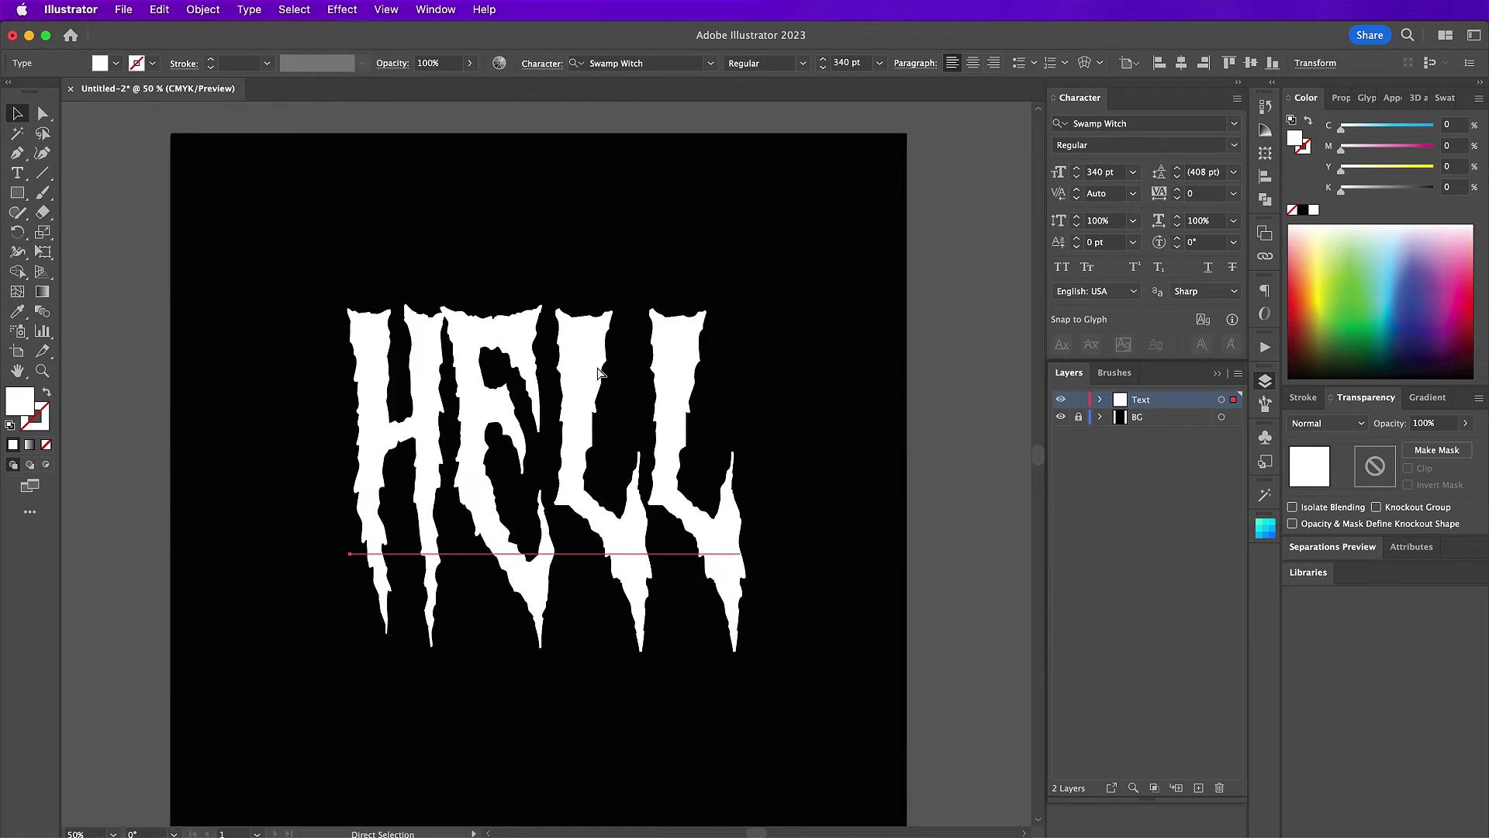
{"action": "key", "text": "super+equal"}
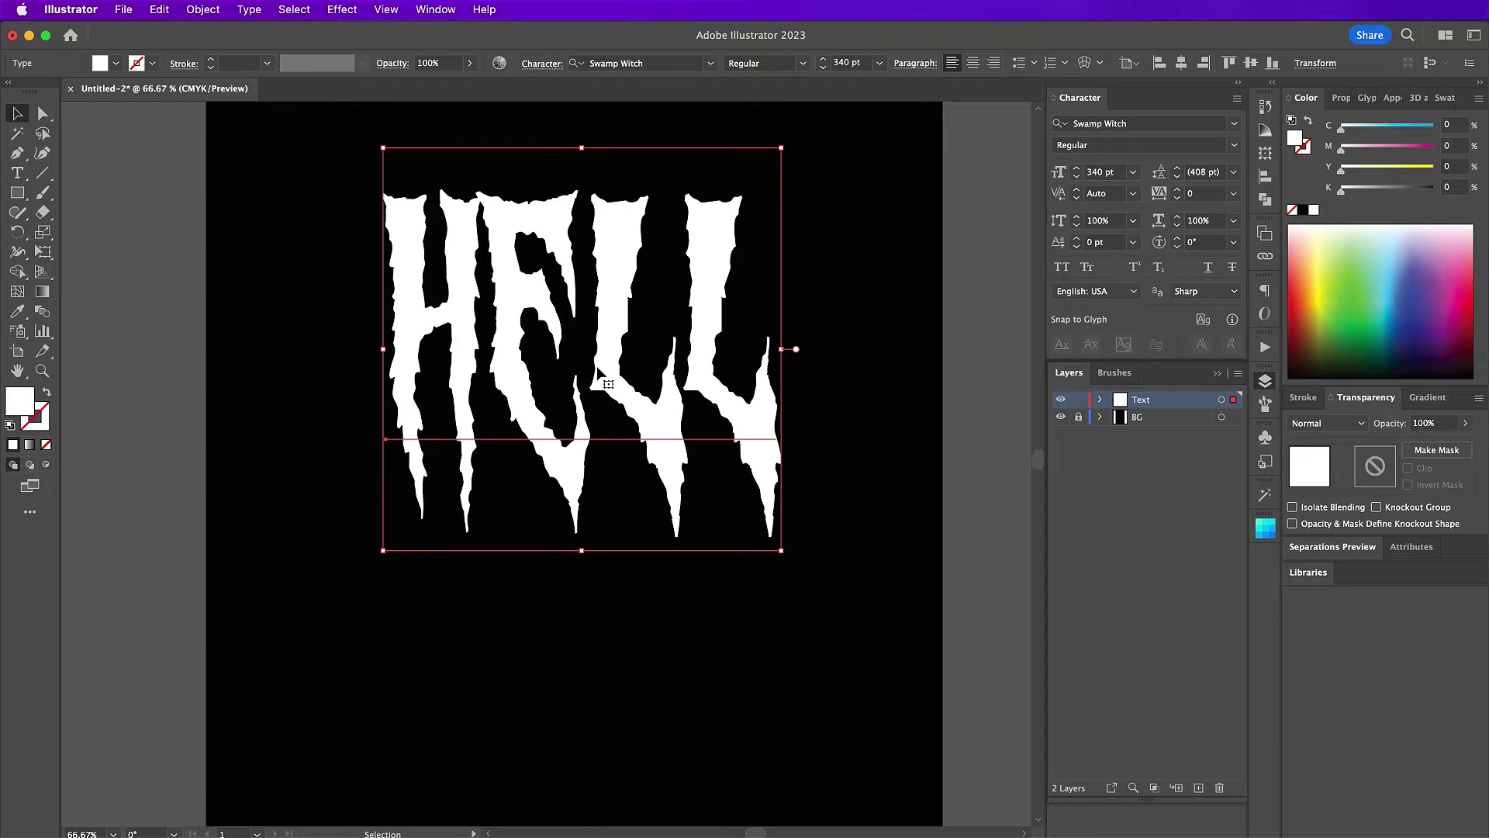
Step: Give the middle letters EL 60% vertical scale and a 90 pt baseline shift
{"action": "double_click", "coordinate": [608, 384]}
{"action": "left_click_drag", "start_coordinate": [665, 348], "coordinate": [519, 335]}
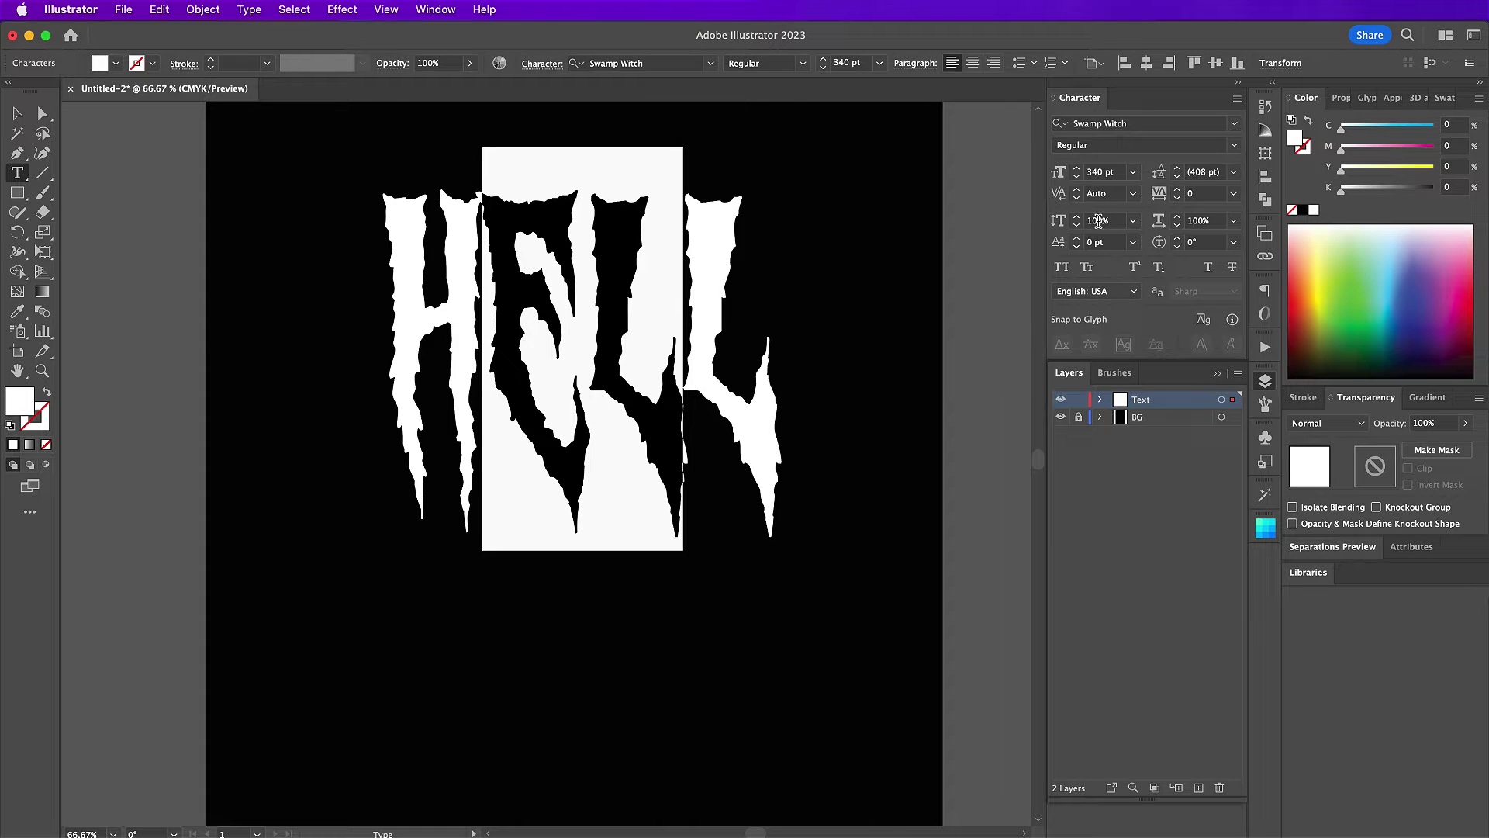
{"action": "left_click", "coordinate": [1099, 220]}
{"action": "type", "text": "60"}
{"action": "key", "text": "Return"}
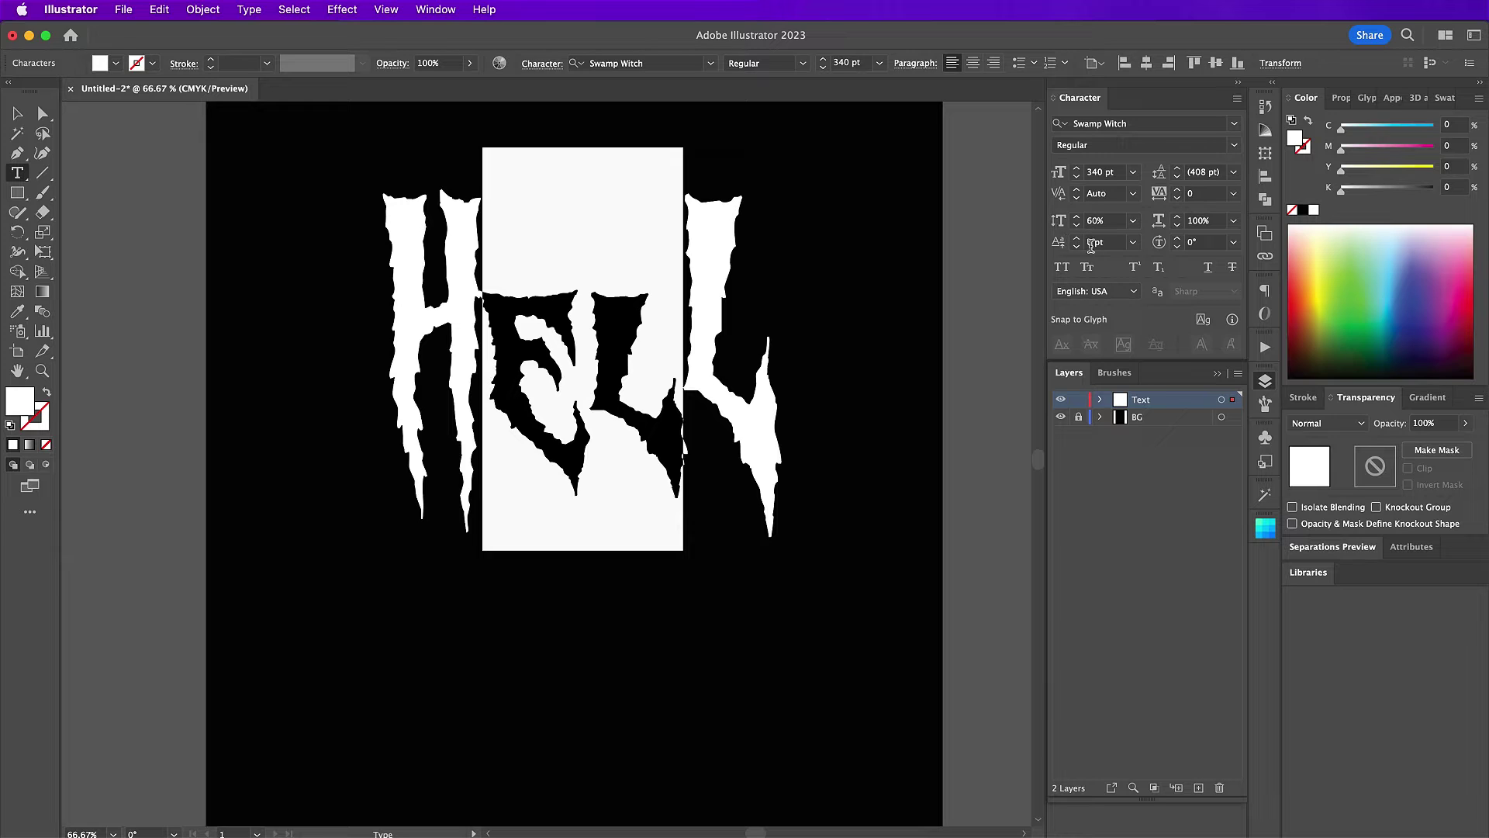
{"action": "left_click", "coordinate": [1093, 243]}
{"action": "key", "text": "Return"}
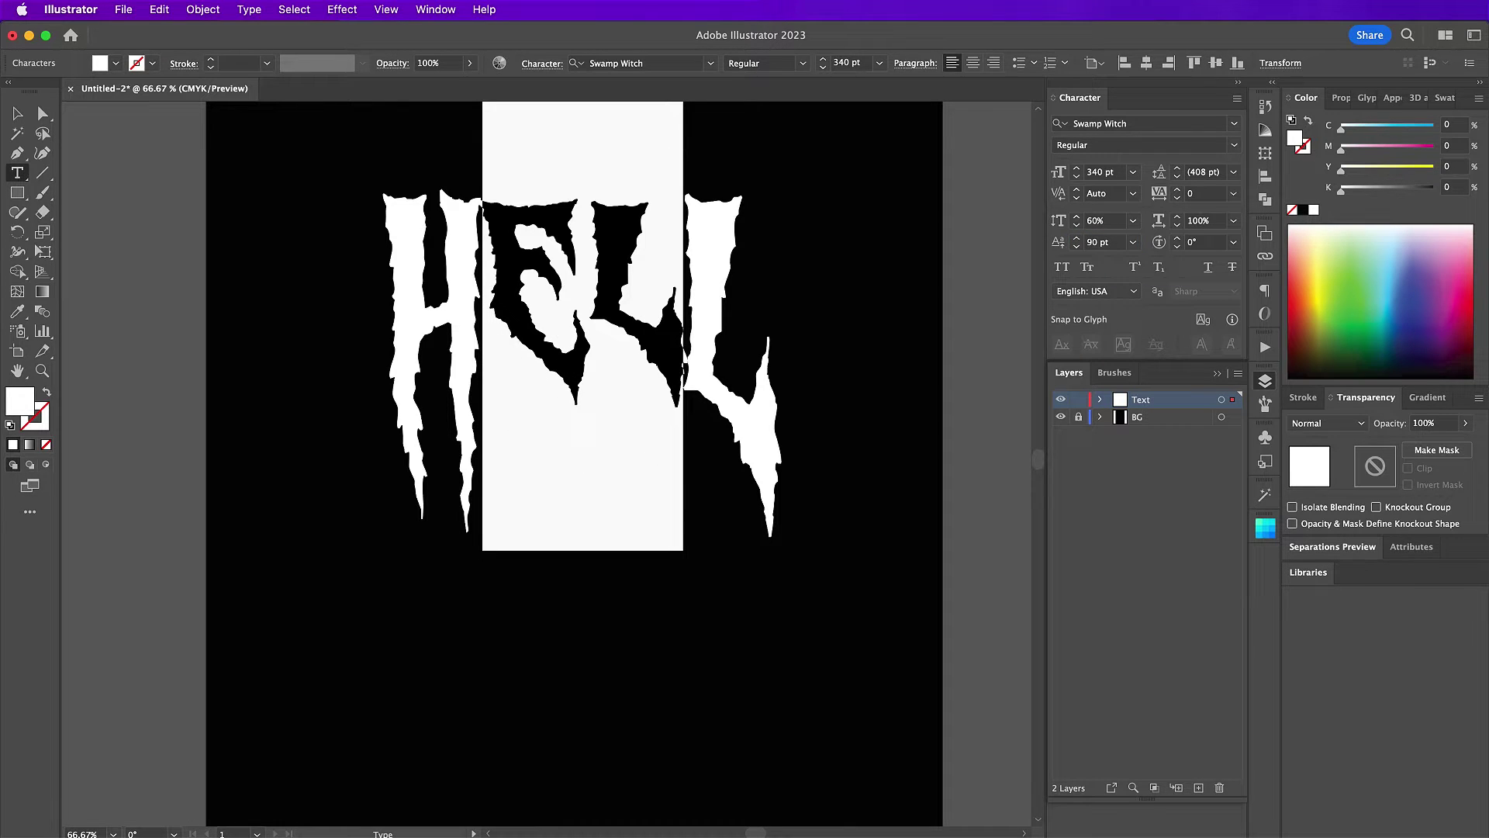
{"action": "left_click", "coordinate": [17, 113]}
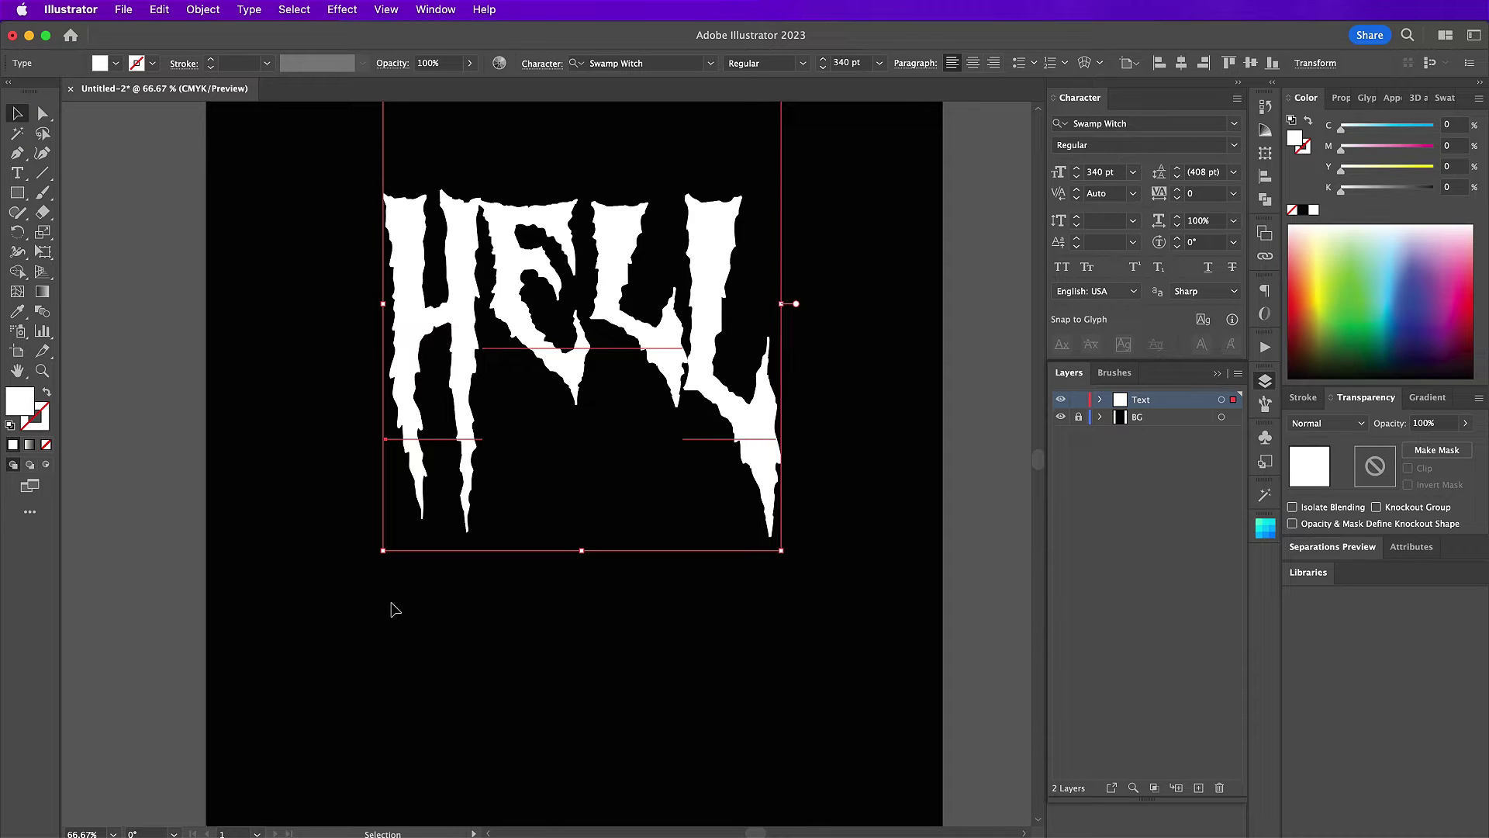
{"action": "left_click", "coordinate": [463, 682]}
Step: Type 'HATH NO' below HELL, fill it white, and move it down-left
{"action": "key", "text": "t"}
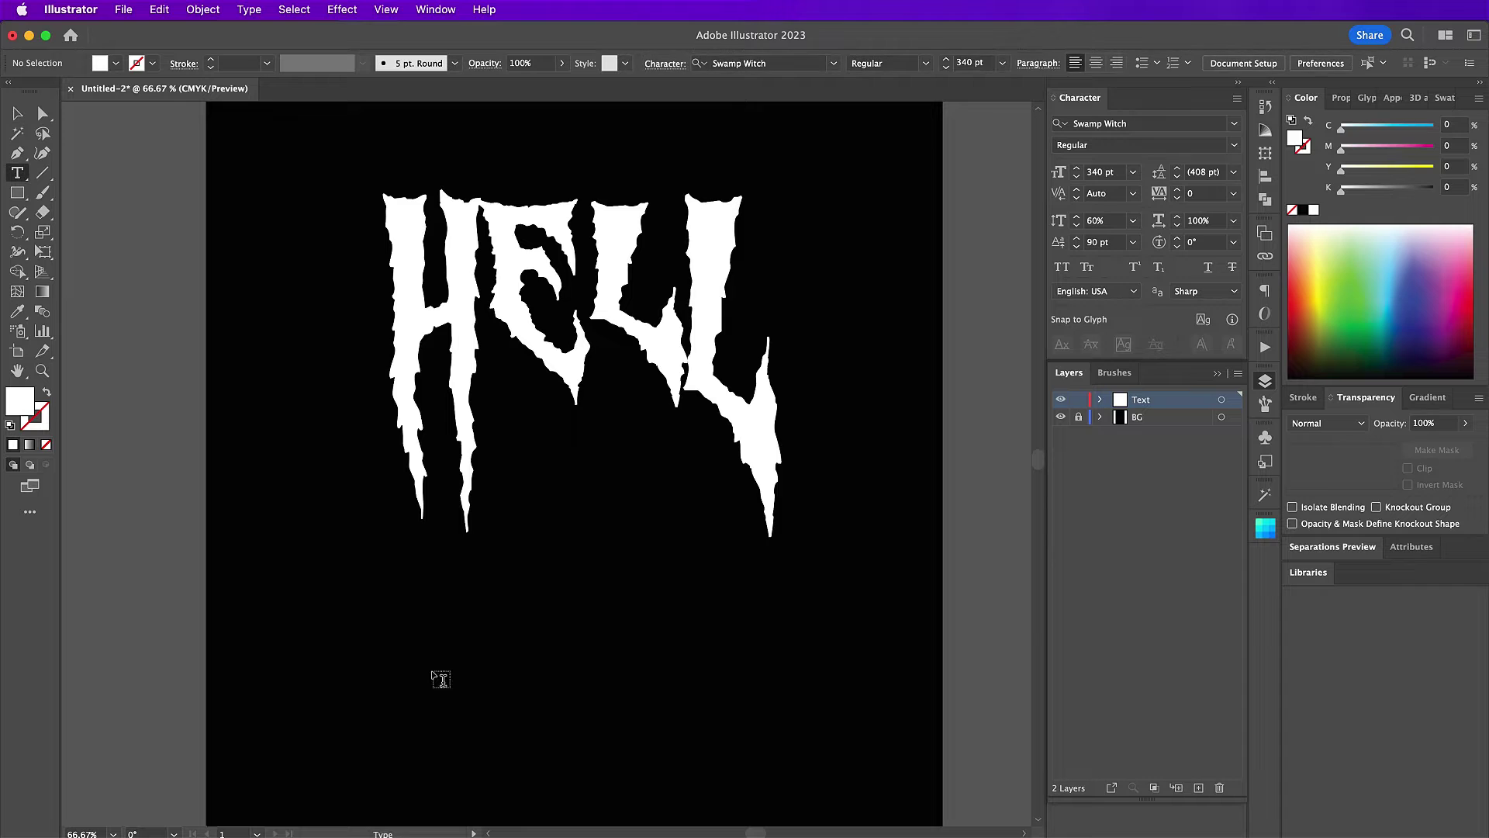
{"action": "left_click", "coordinate": [439, 680]}
{"action": "type", "text": "HATH NO"}
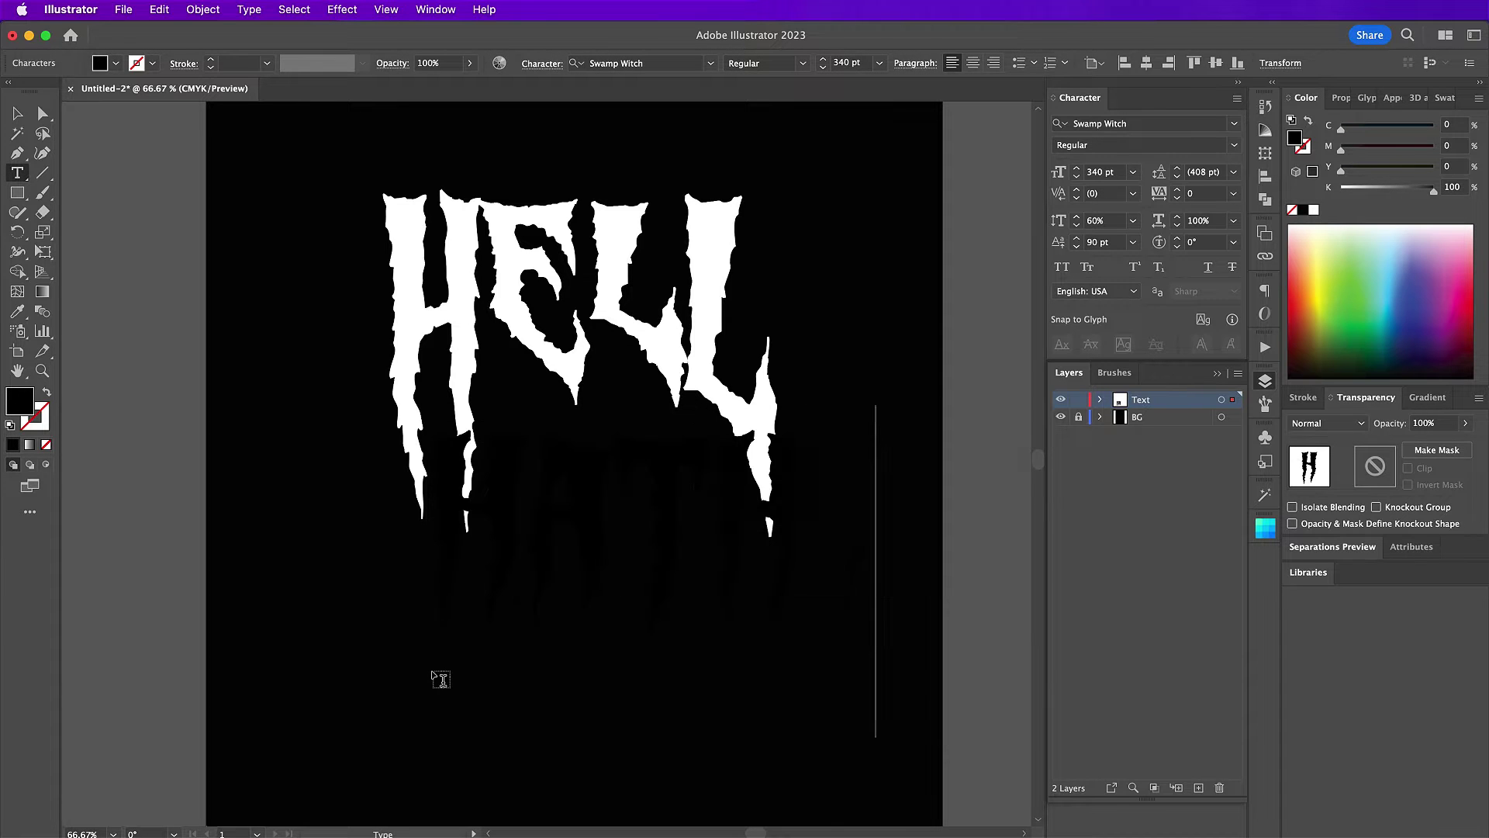
{"action": "key", "text": "super+a"}
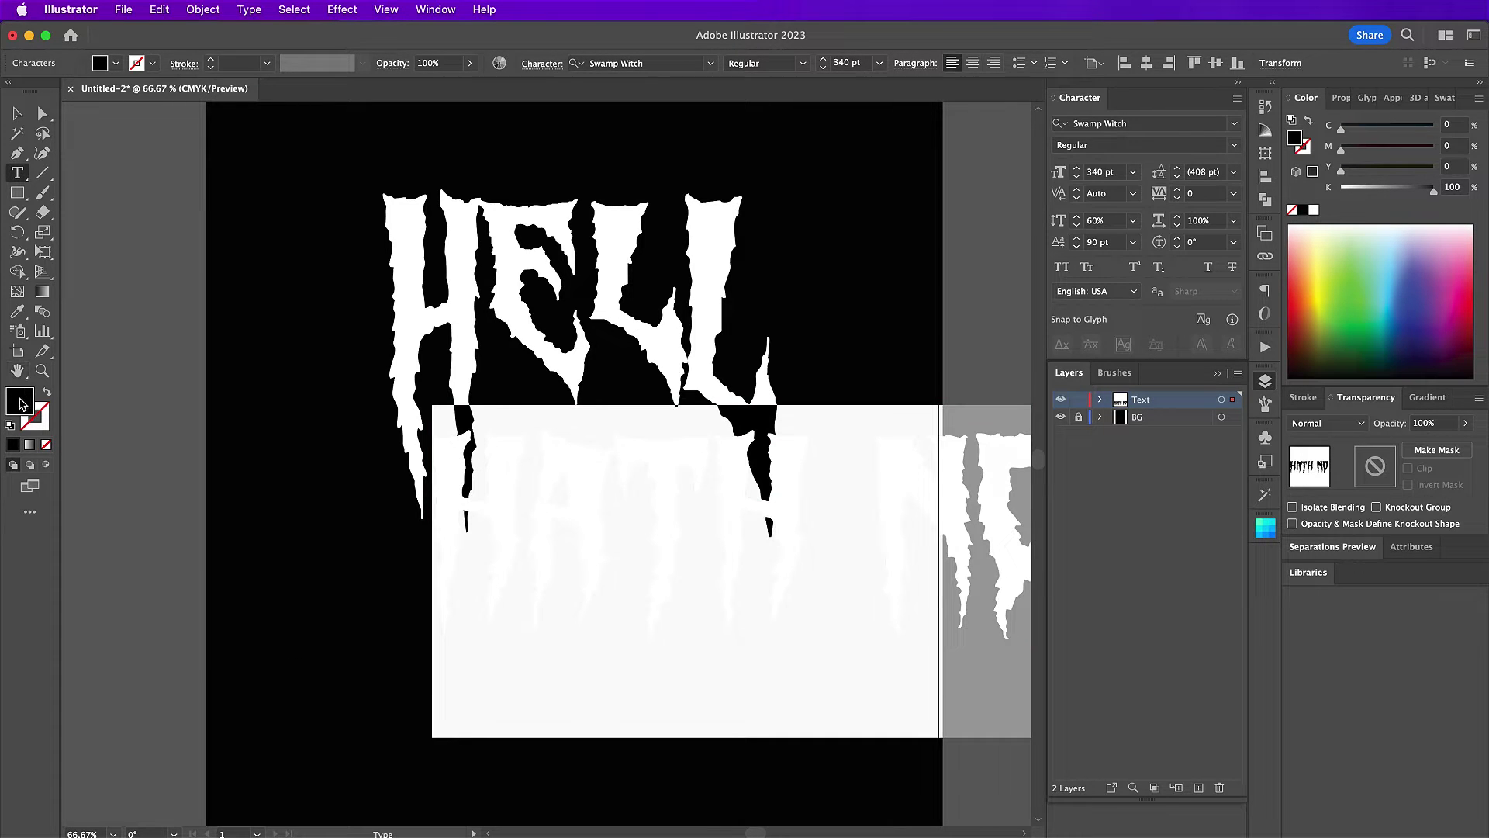
{"action": "double_click", "coordinate": [28, 402]}
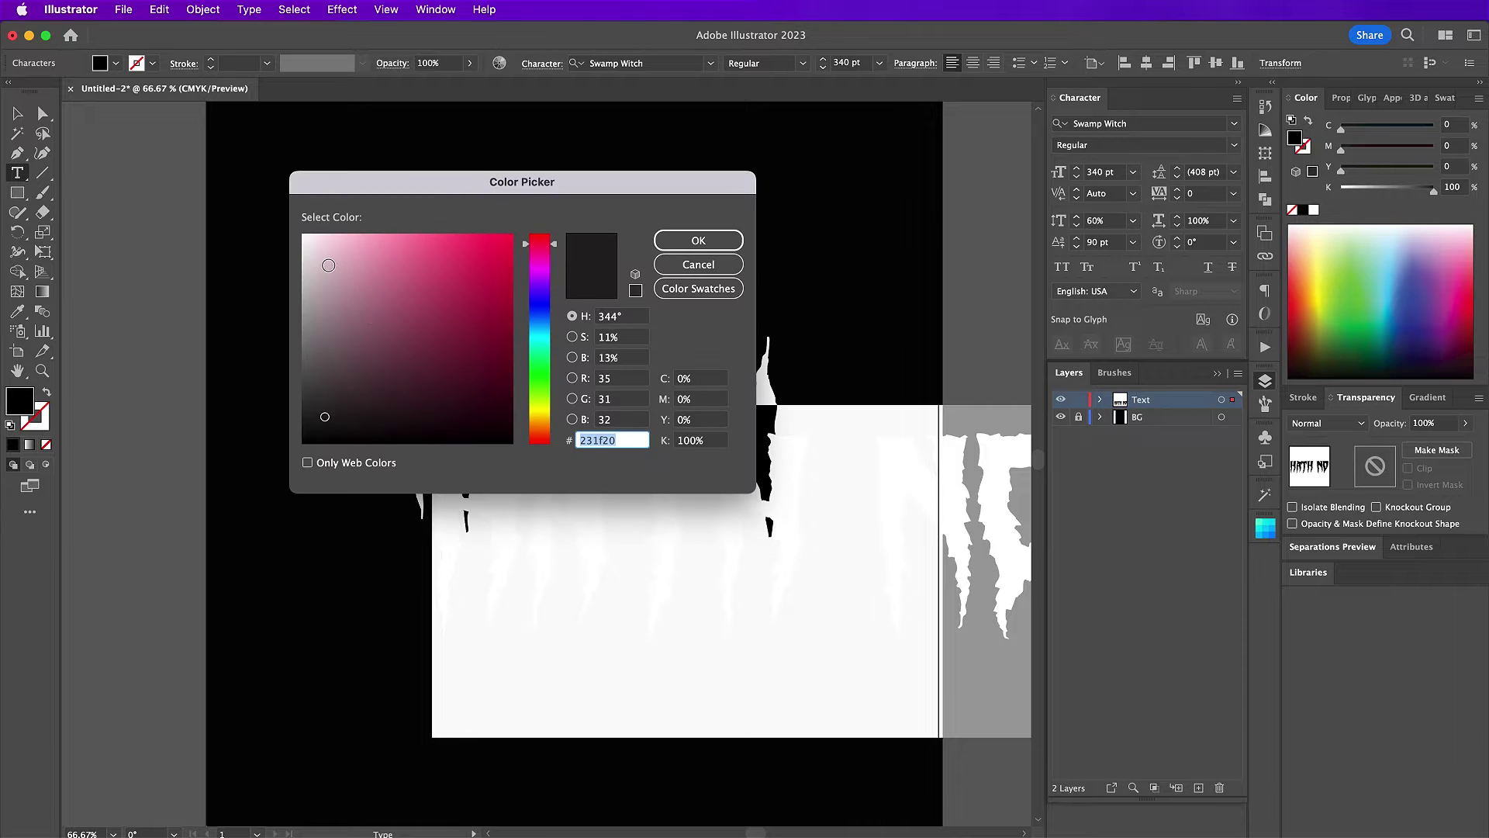
{"action": "left_click_drag", "start_coordinate": [328, 266], "coordinate": [272, 210]}
{"action": "key", "text": "Return"}
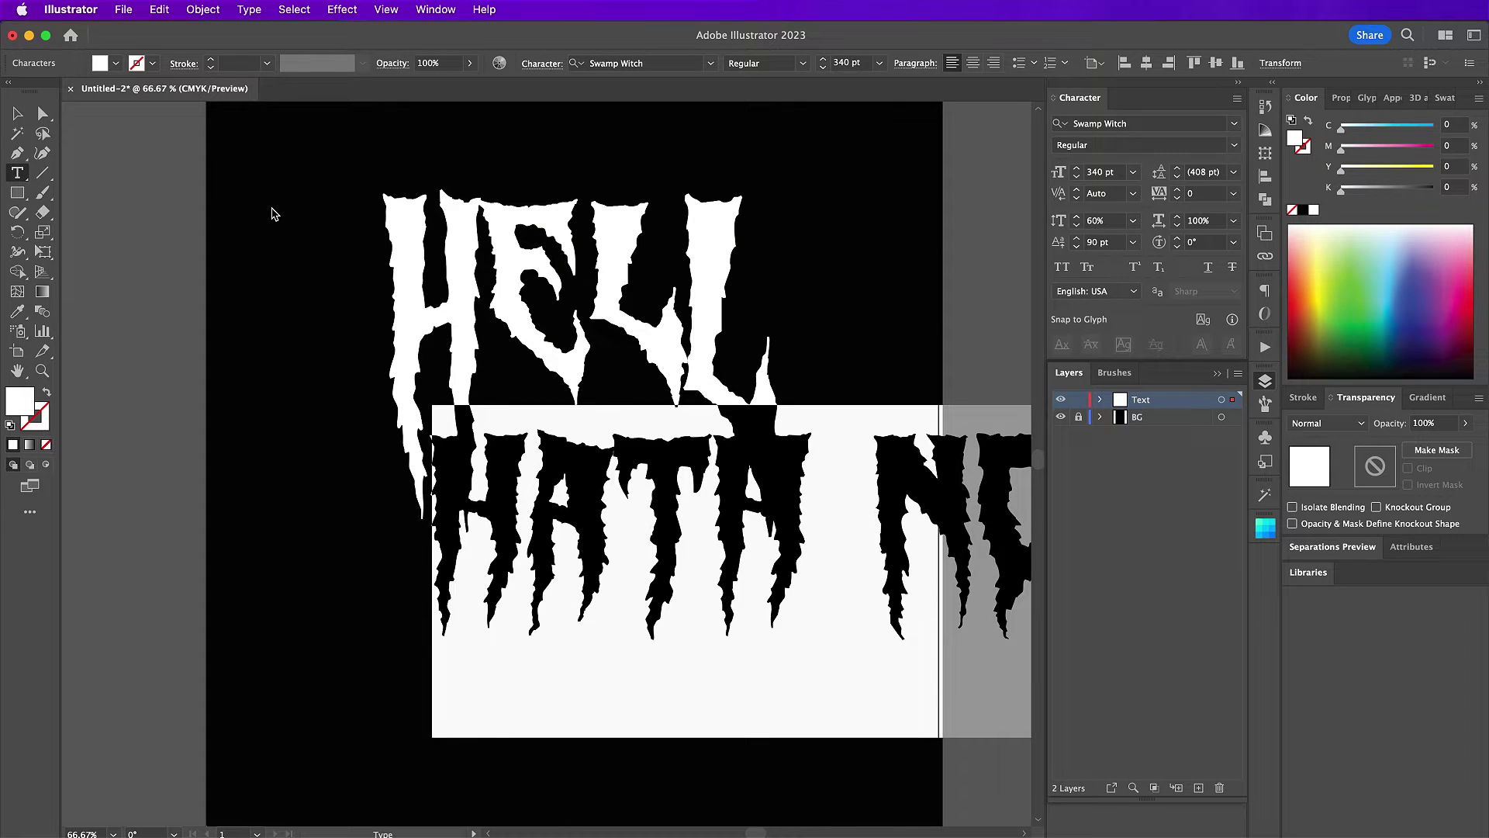
{"action": "left_click", "coordinate": [17, 114]}
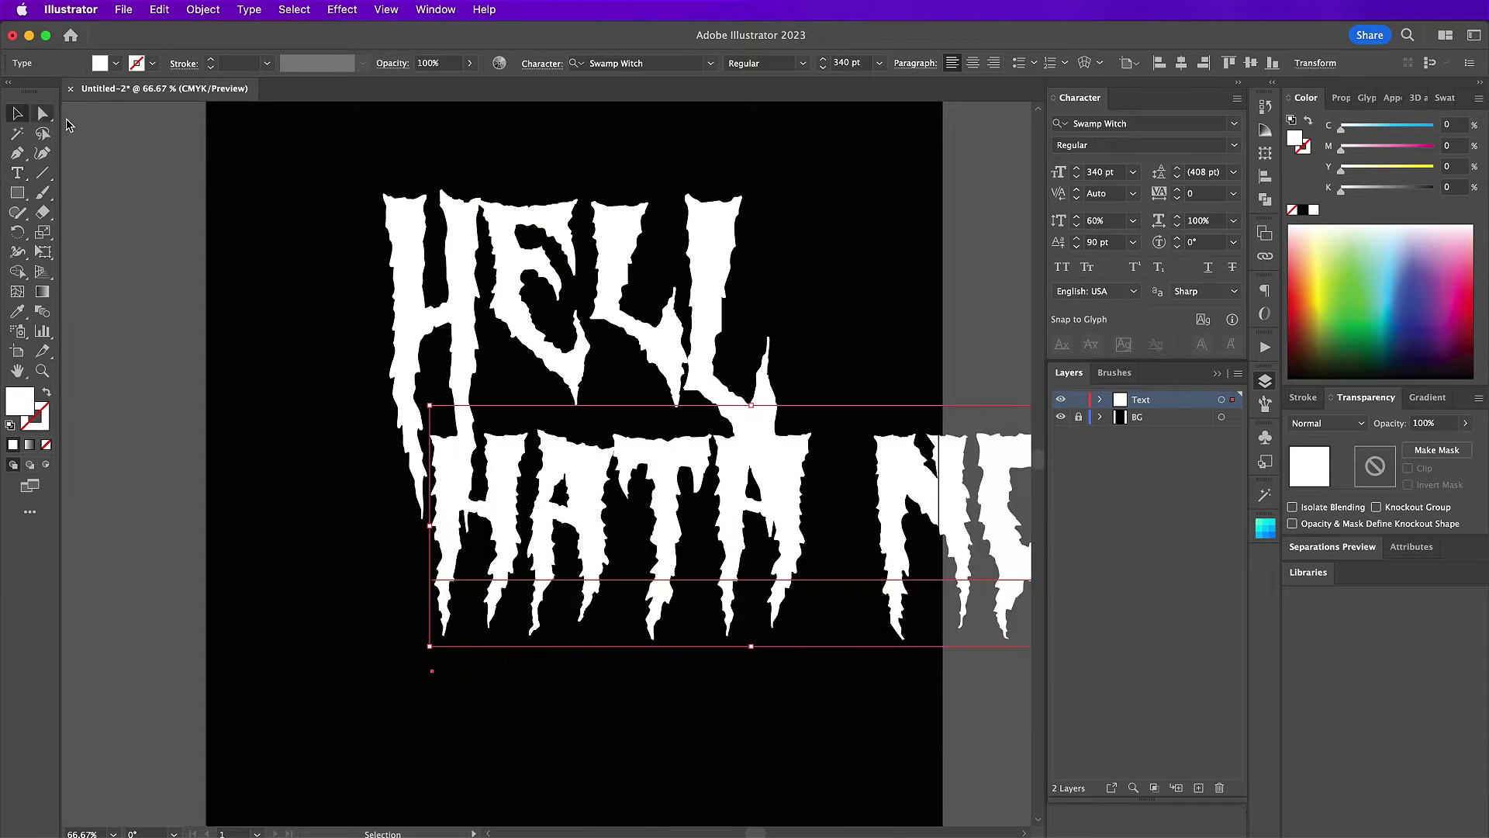
{"action": "left_click_drag", "start_coordinate": [922, 584], "coordinate": [729, 713]}
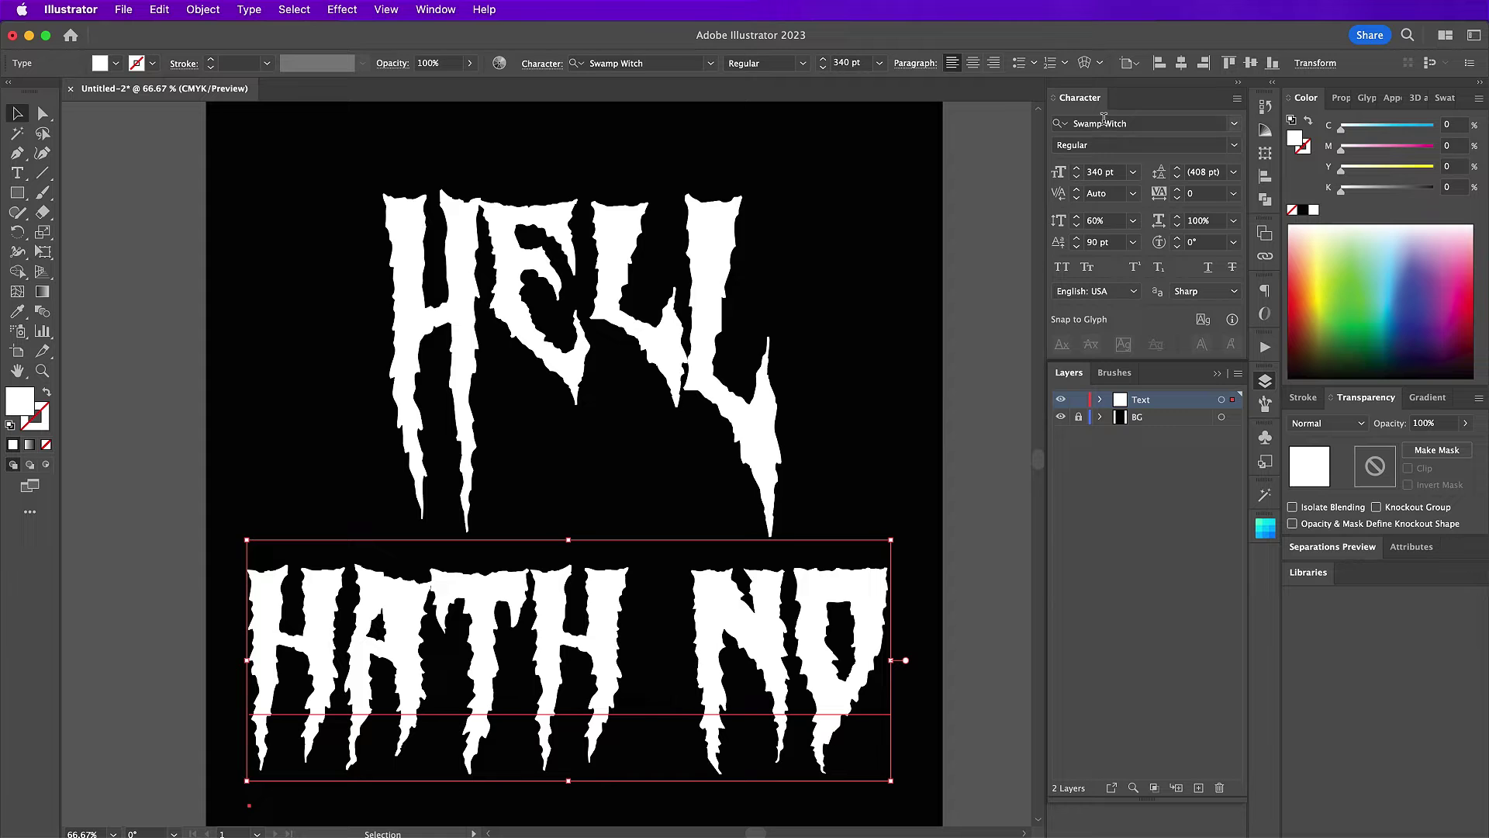
Step: Set HATH NO to Devils Haircut, 100% vertical scale, 150 pt, centred under HELL
{"action": "left_click", "coordinate": [1104, 121]}
{"action": "type", "text": "devils h"}
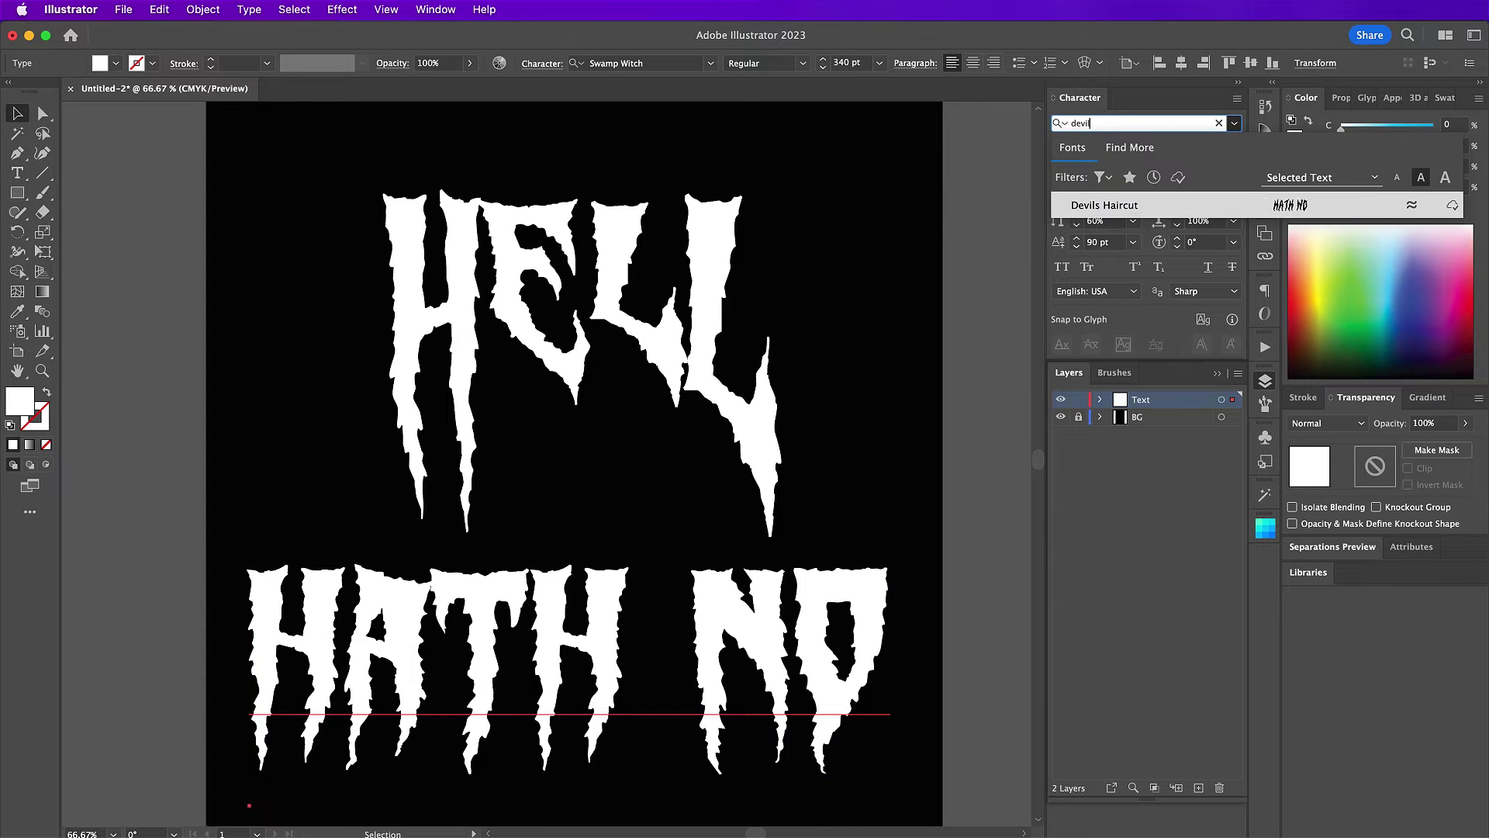
{"action": "key", "text": "Return"}
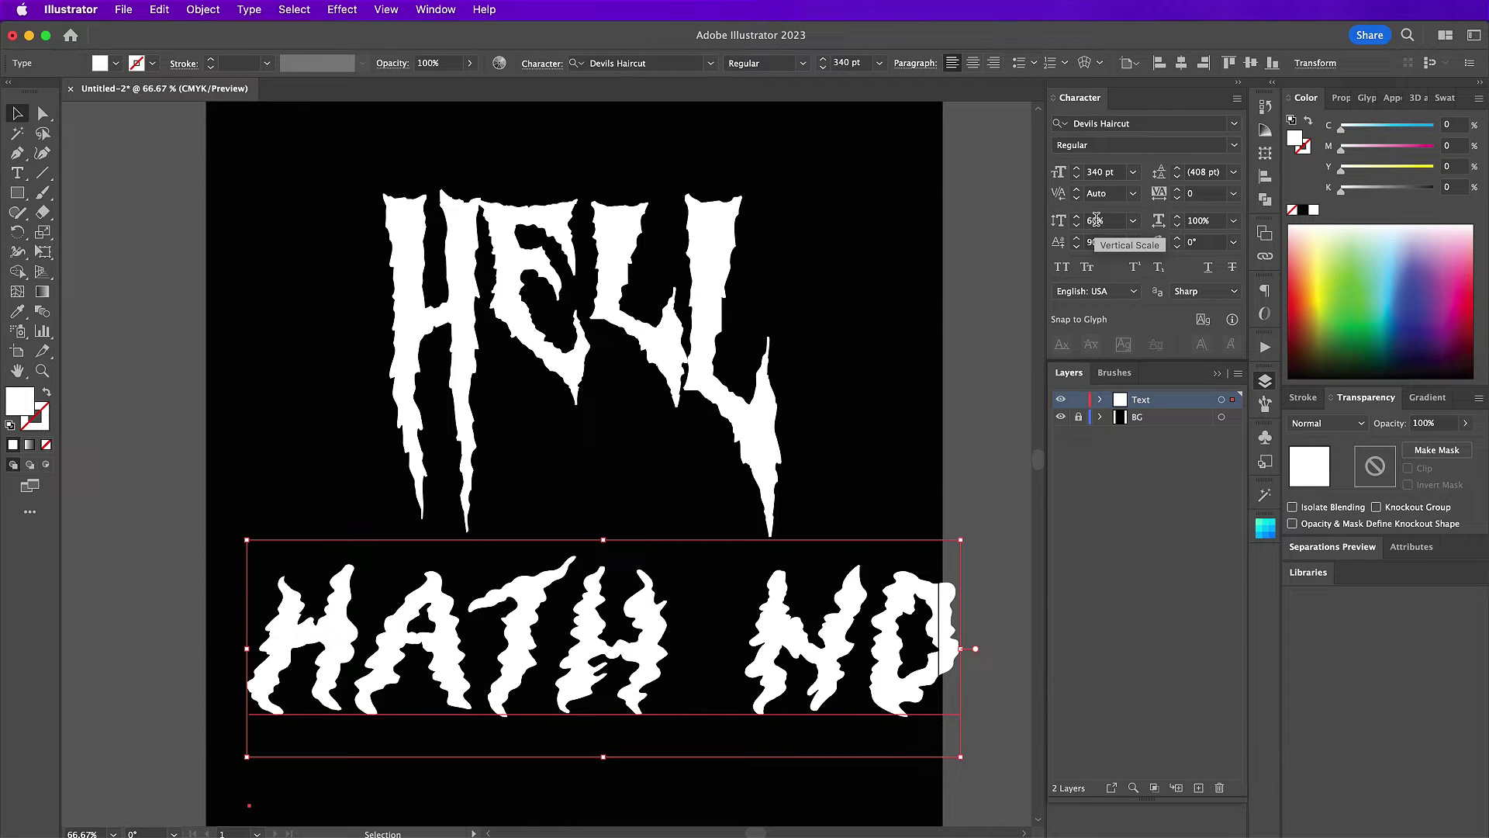
{"action": "left_click", "coordinate": [1095, 220]}
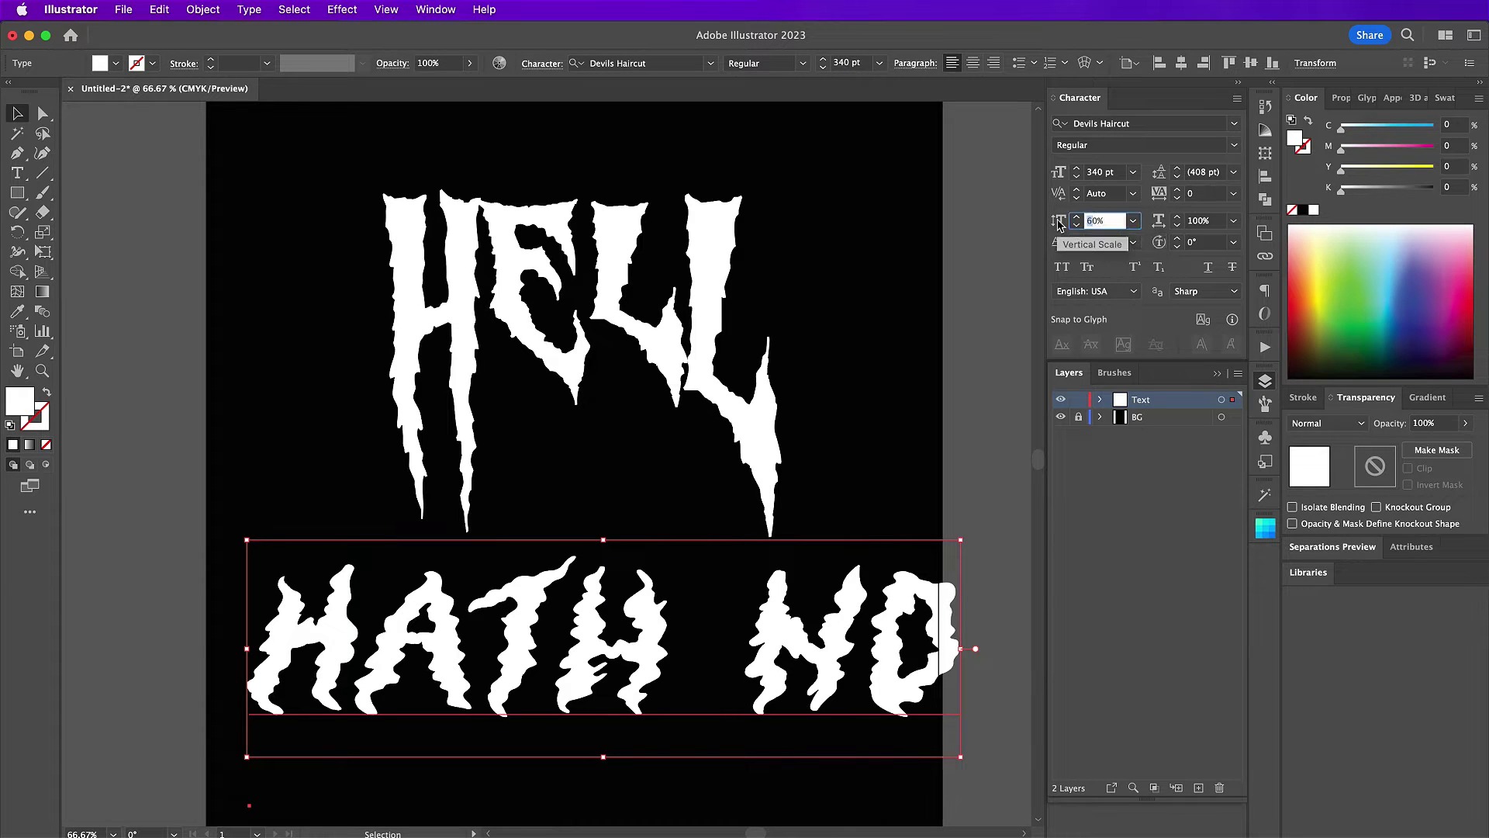
{"action": "type", "text": "100%"}
{"action": "key", "text": "Return"}
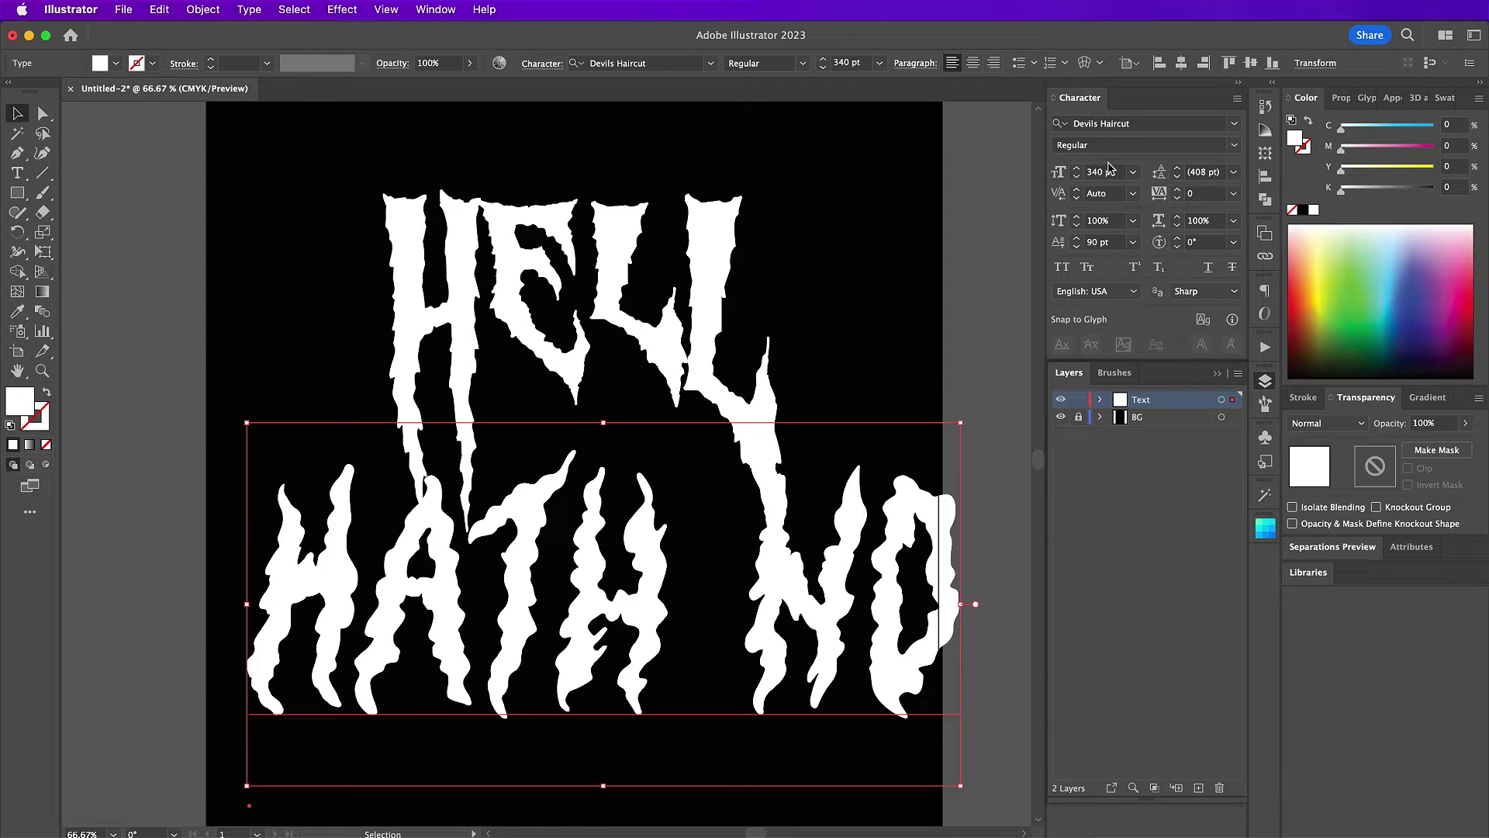
{"action": "left_click", "coordinate": [1103, 169]}
{"action": "type", "text": "150 pt"}
{"action": "key", "text": "Return"}
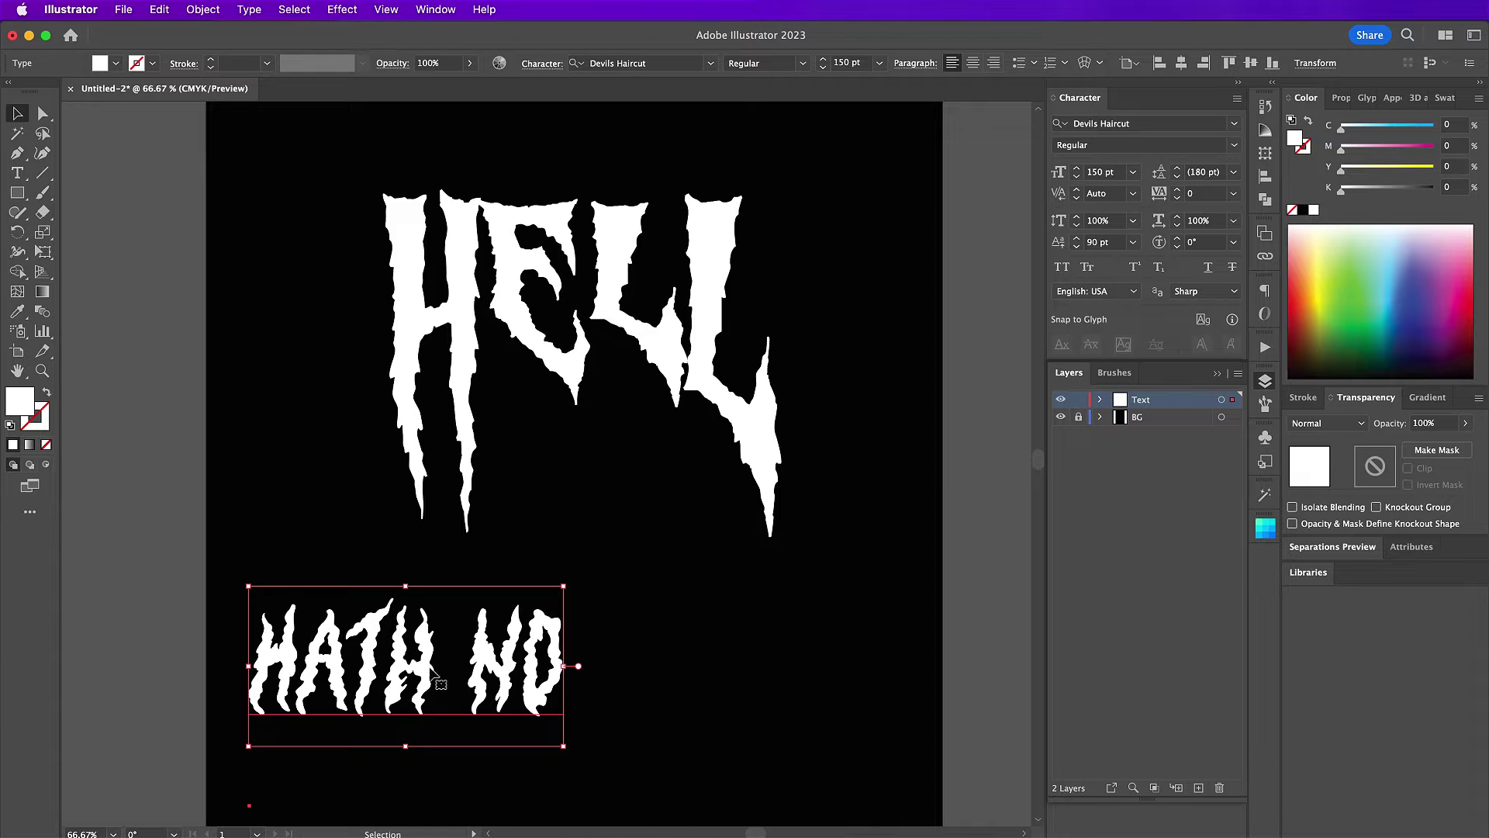
{"action": "left_click_drag", "start_coordinate": [404, 681], "coordinate": [595, 632]}
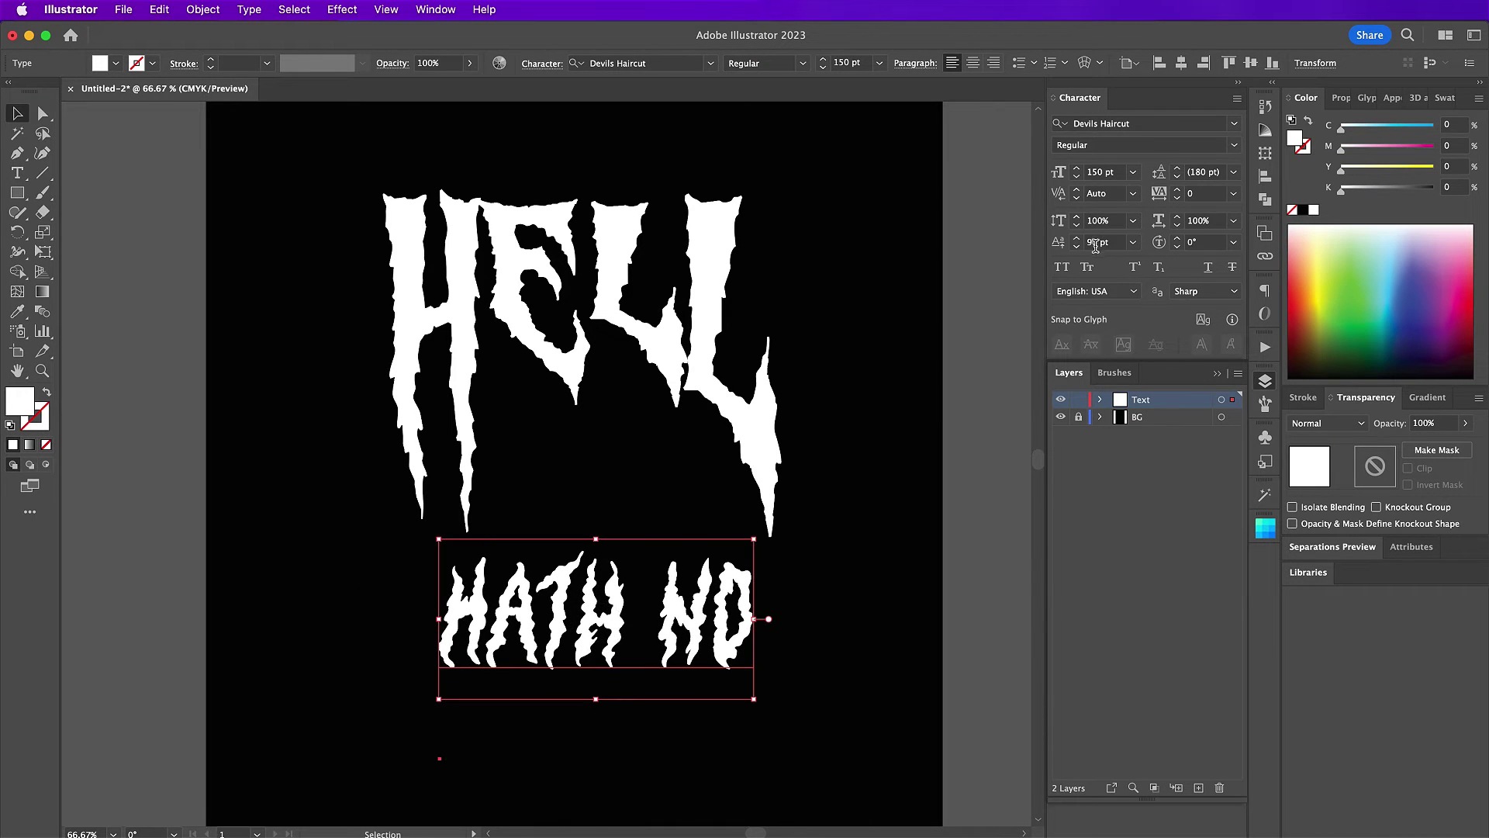
Step: Reset HATH NO's baseline shift to 0 pt and move it up snugly under HELL
{"action": "double_click", "coordinate": [1098, 242]}
{"action": "type", "text": "0"}
{"action": "key", "text": "Return"}
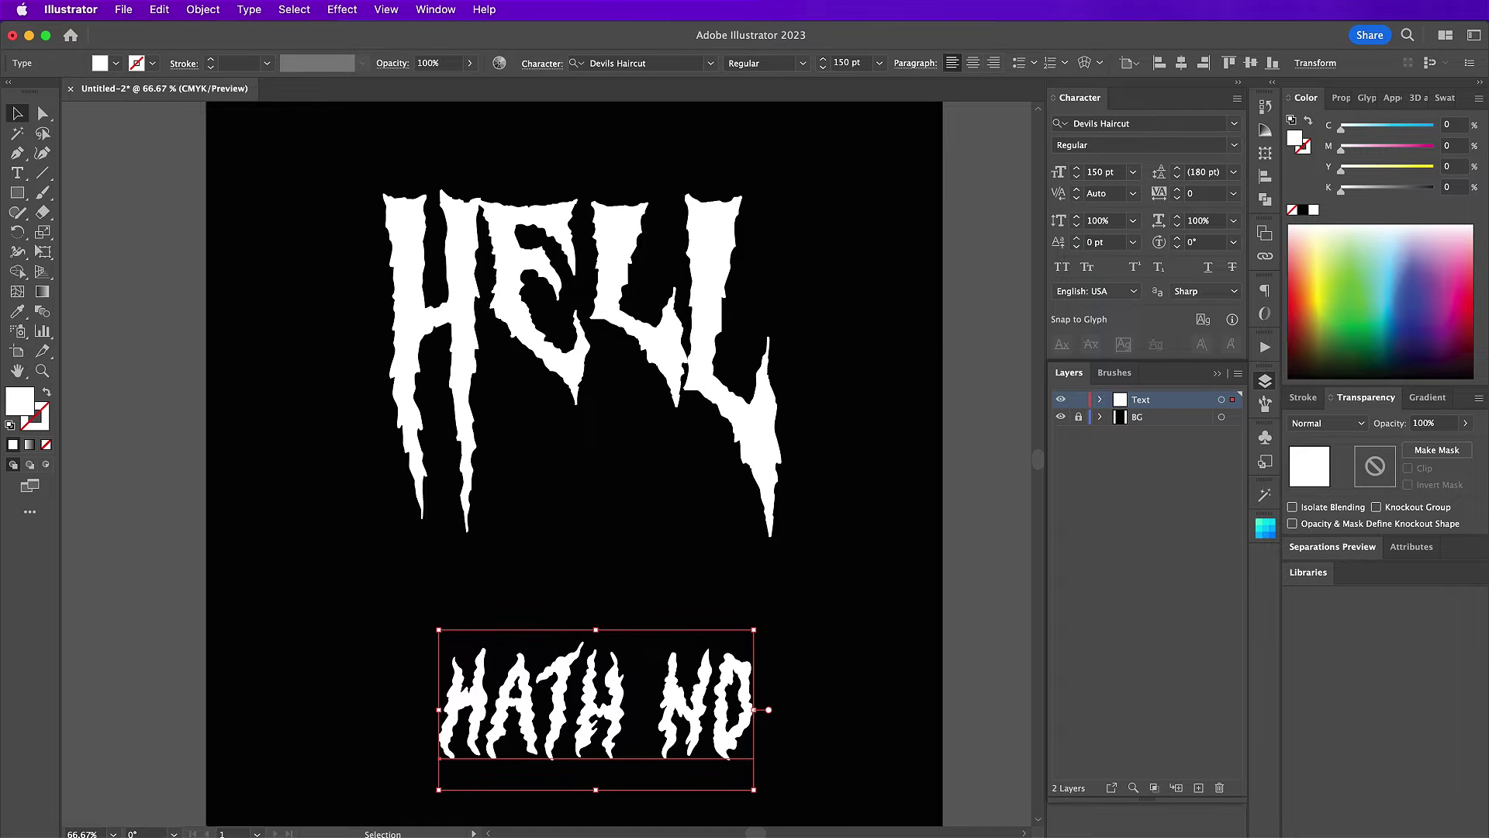
{"action": "left_click_drag", "start_coordinate": [570, 701], "coordinate": [570, 470]}
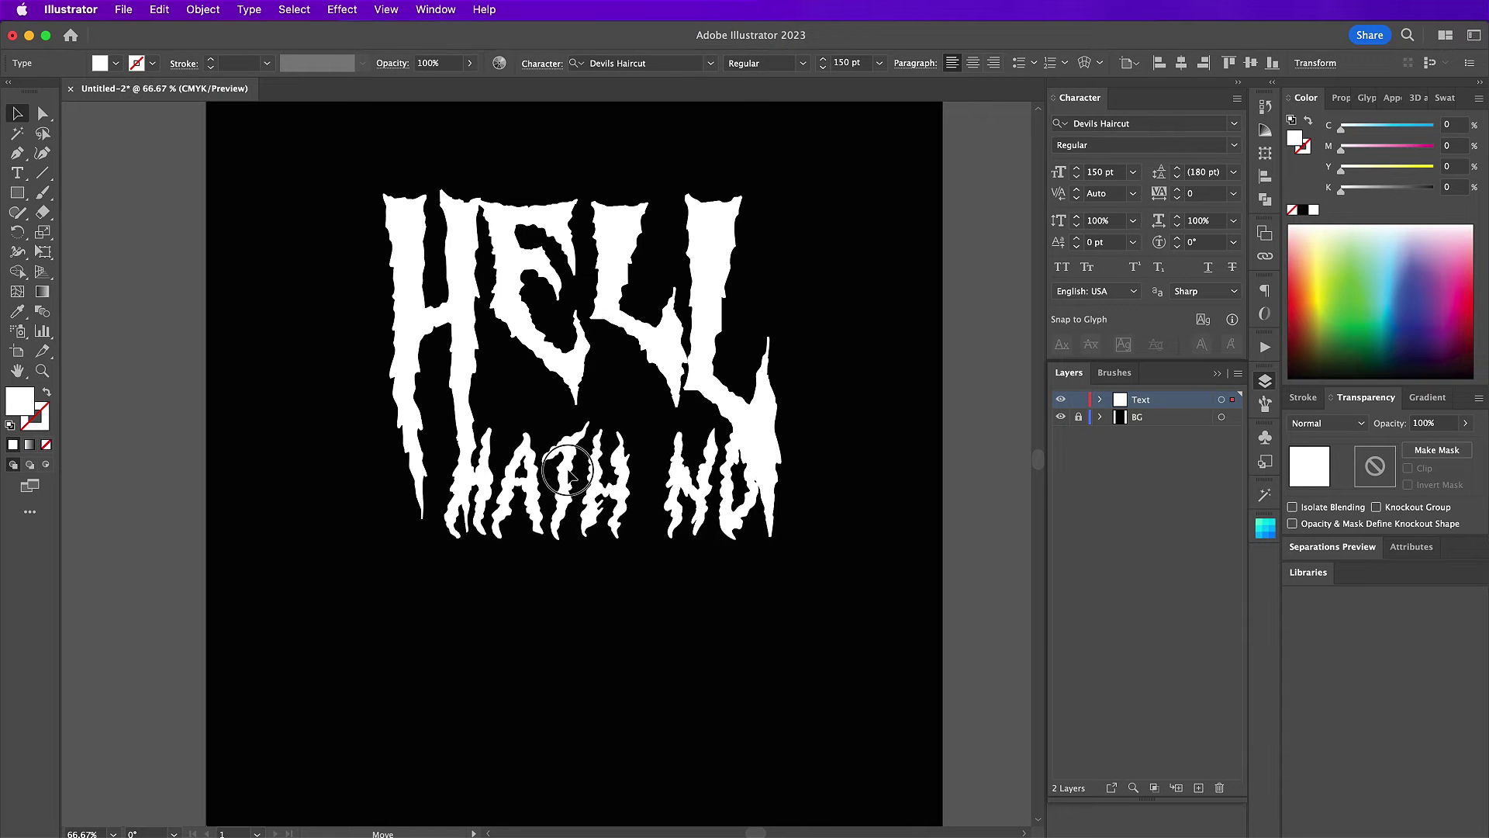
Step: Type 'Fury' below HATH NO and colour it white
{"action": "key", "text": "t"}
{"action": "left_click", "coordinate": [411, 675]}
{"action": "type", "text": "Fury"}
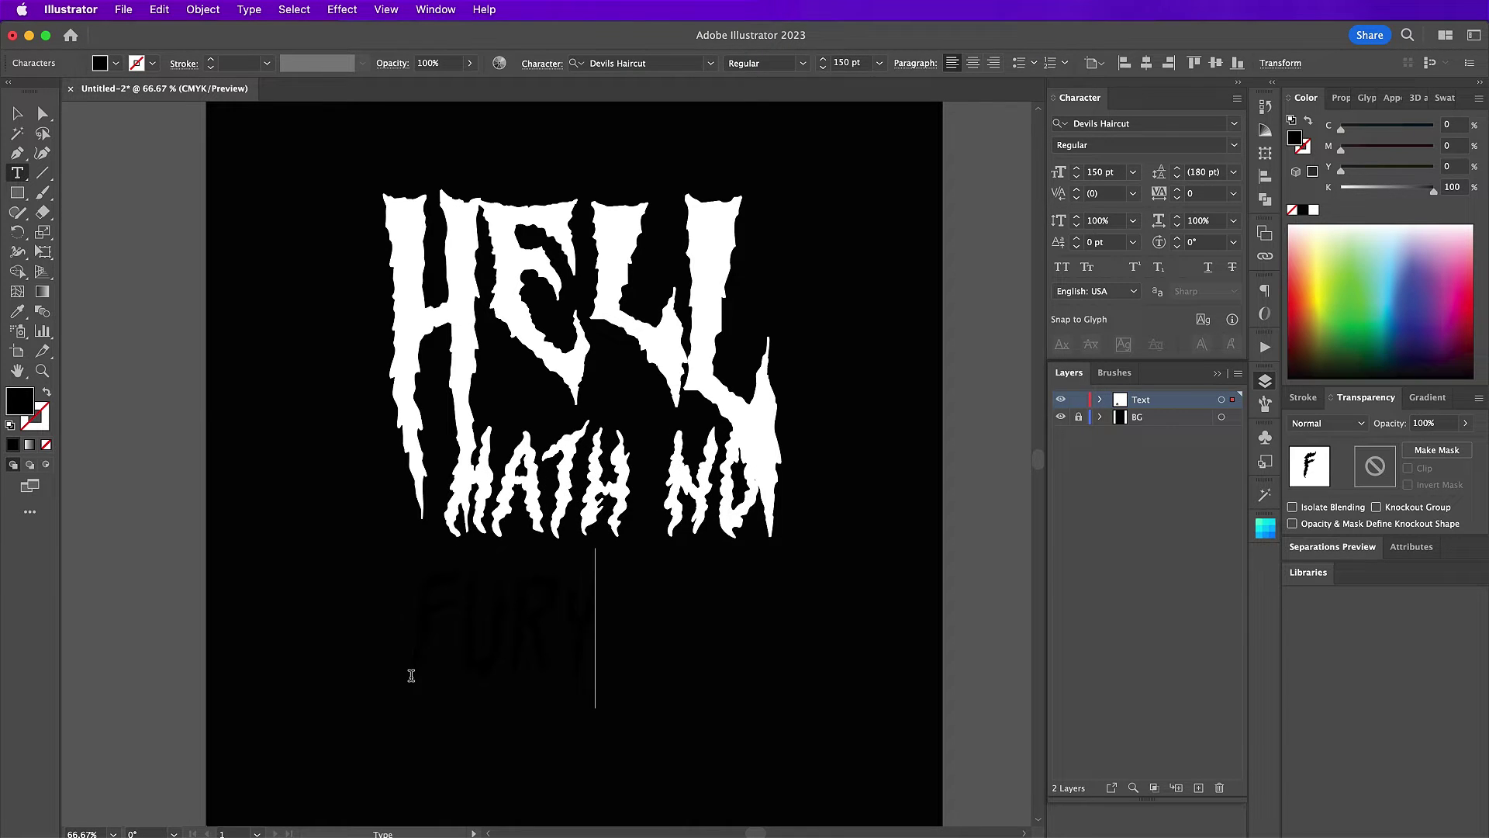
{"action": "key", "text": "super+a"}
{"action": "double_click", "coordinate": [19, 403]}
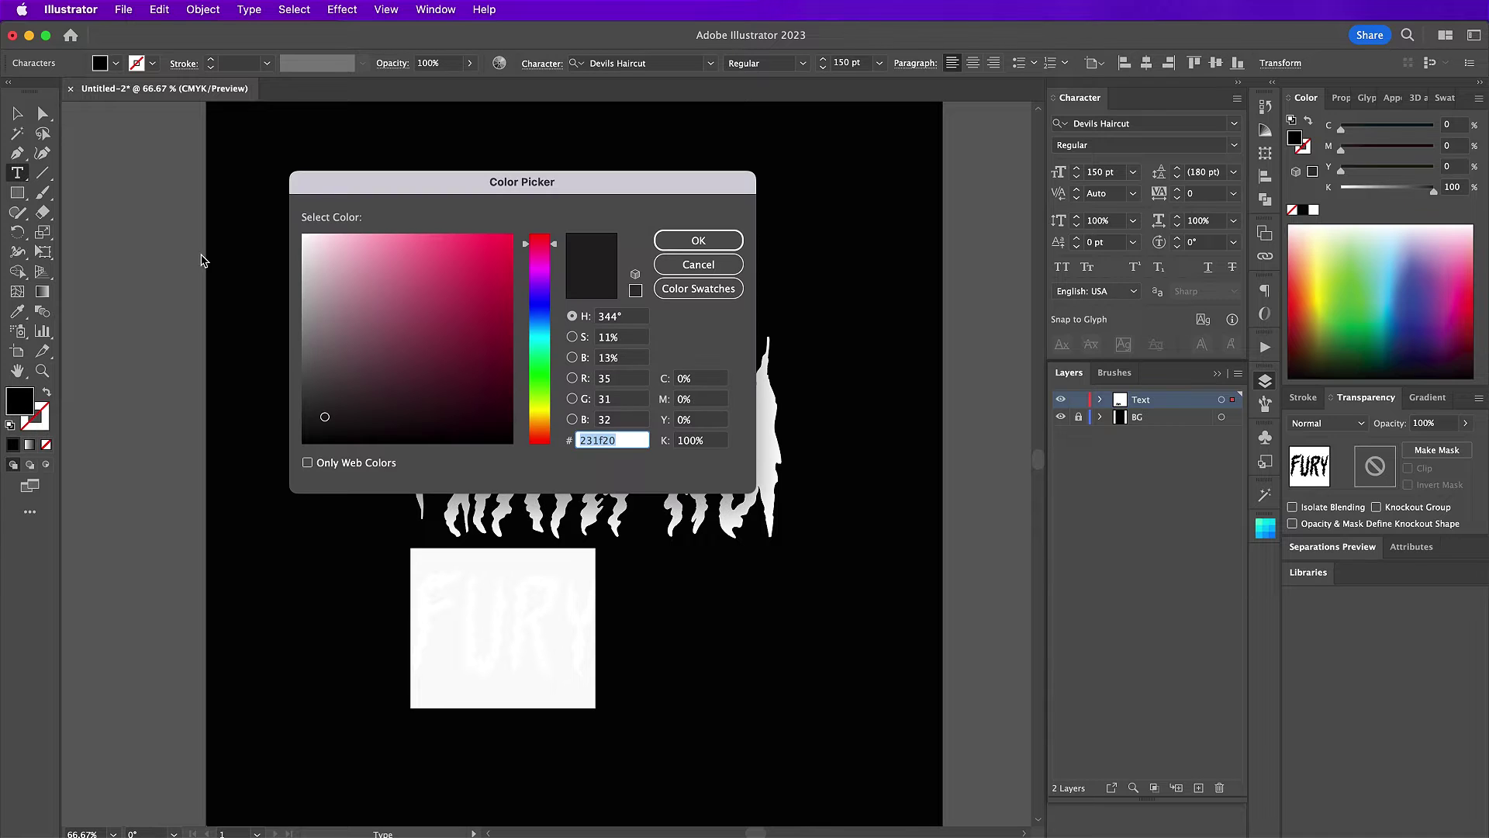
{"action": "left_click_drag", "start_coordinate": [308, 243], "coordinate": [266, 209]}
{"action": "key", "text": "Return"}
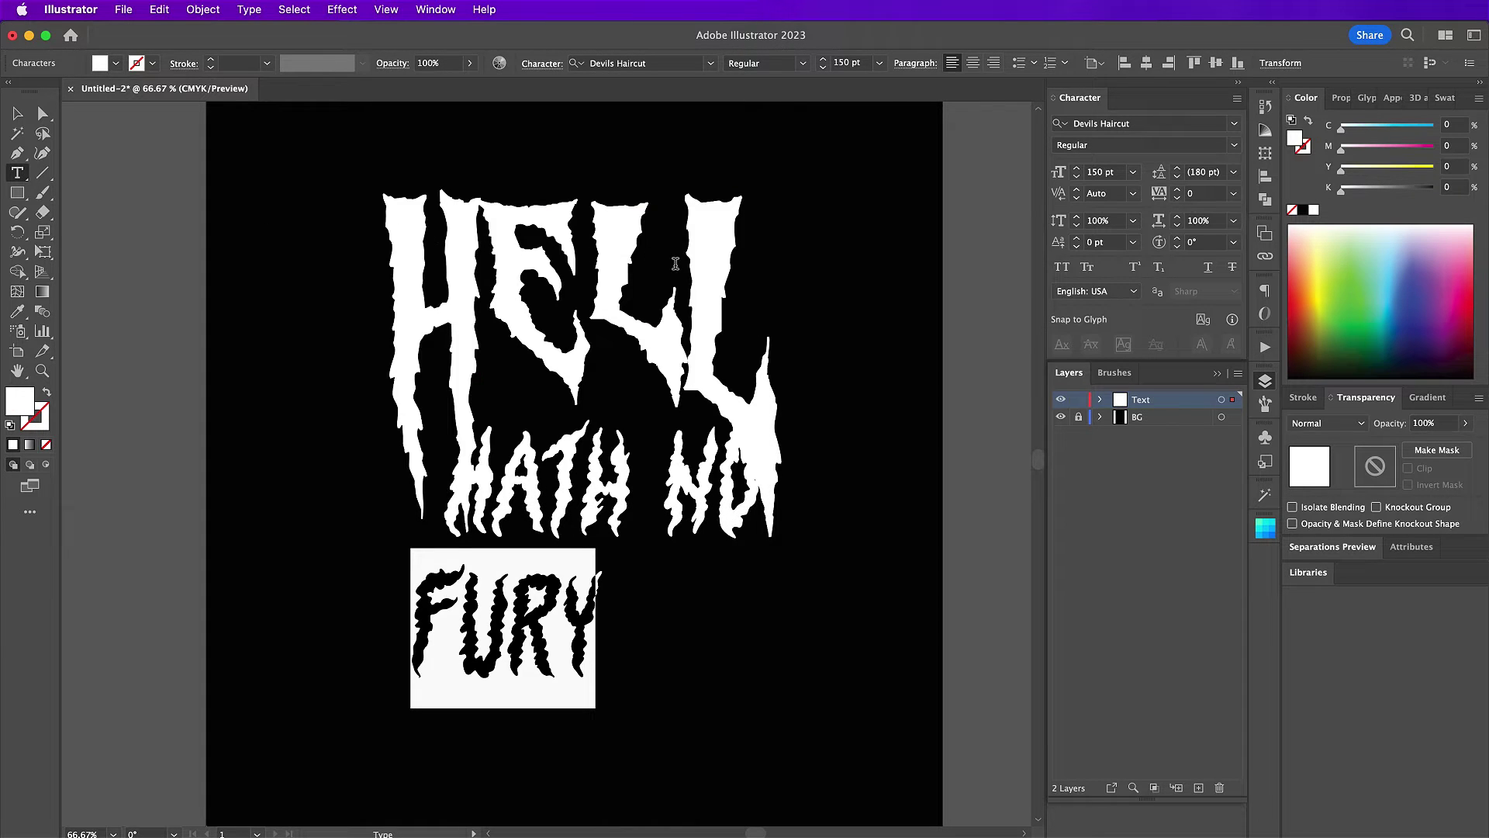
Step: Set FURY to Swamp Witch at 294 pt and move it down below HATH NO
{"action": "left_click", "coordinate": [1125, 125]}
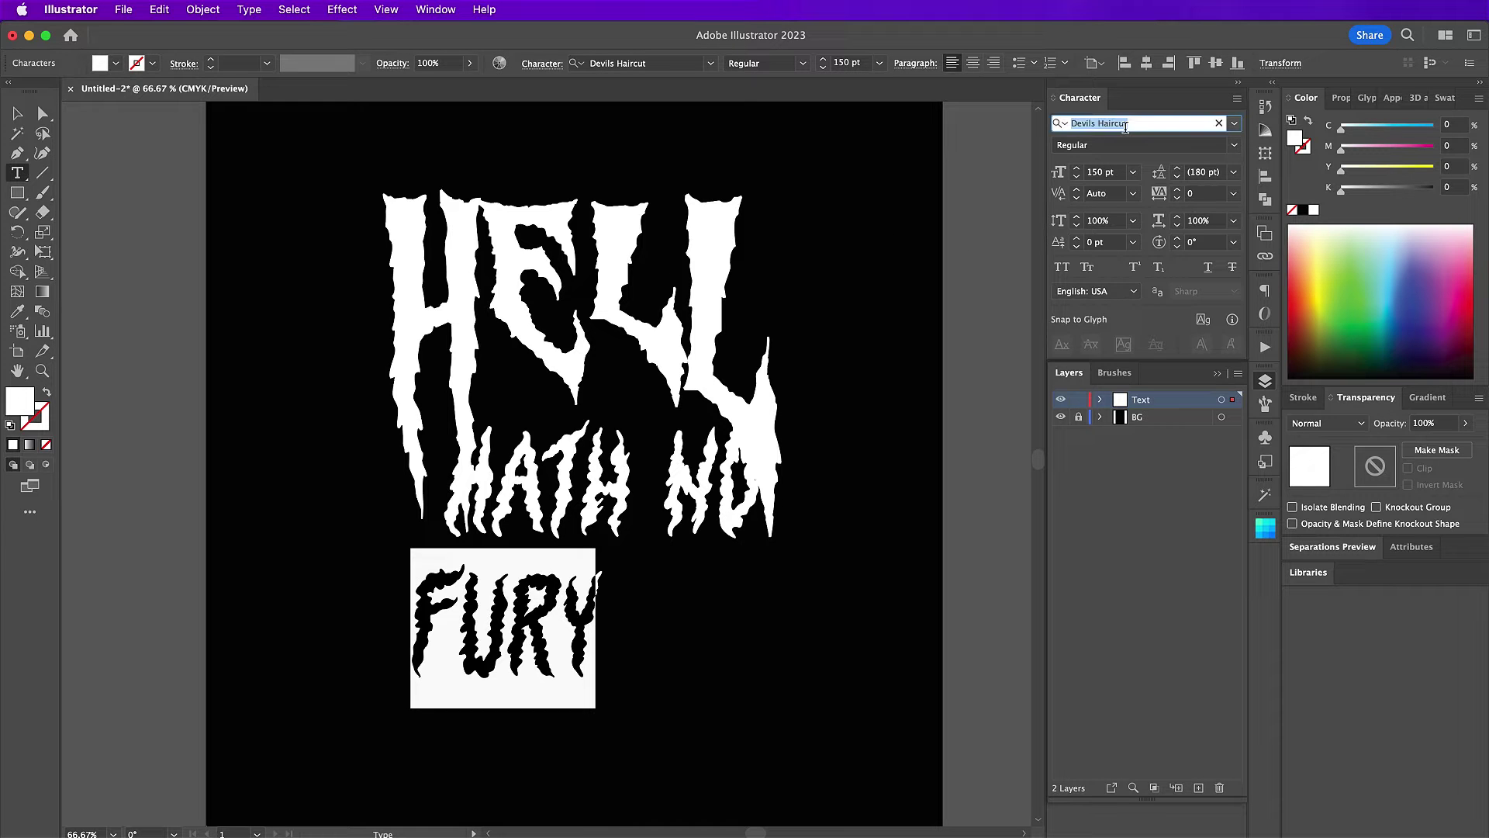
{"action": "type", "text": "swa"}
{"action": "key", "text": "Return"}
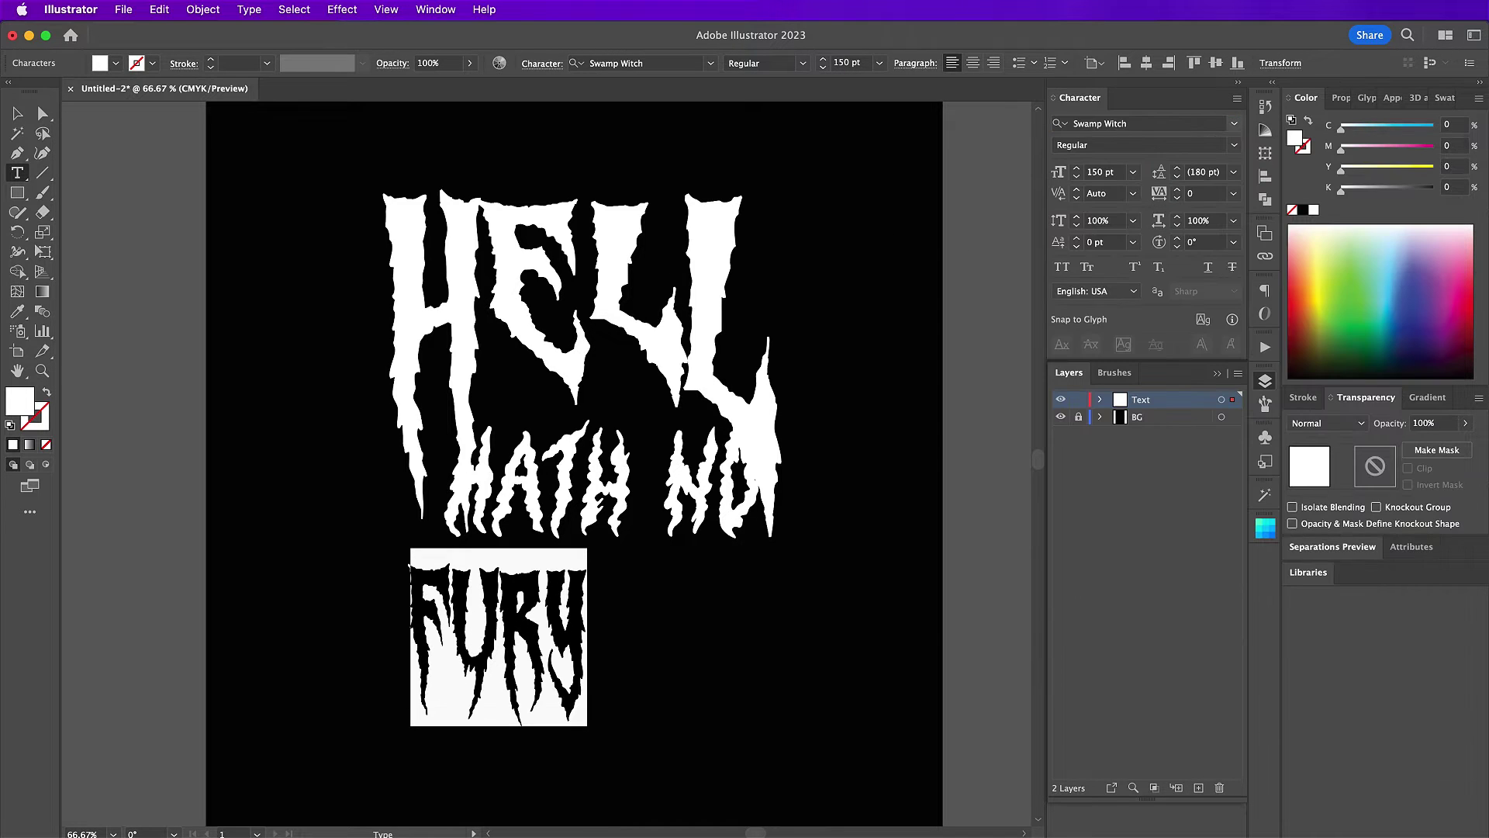
{"action": "double_click", "coordinate": [1104, 171]}
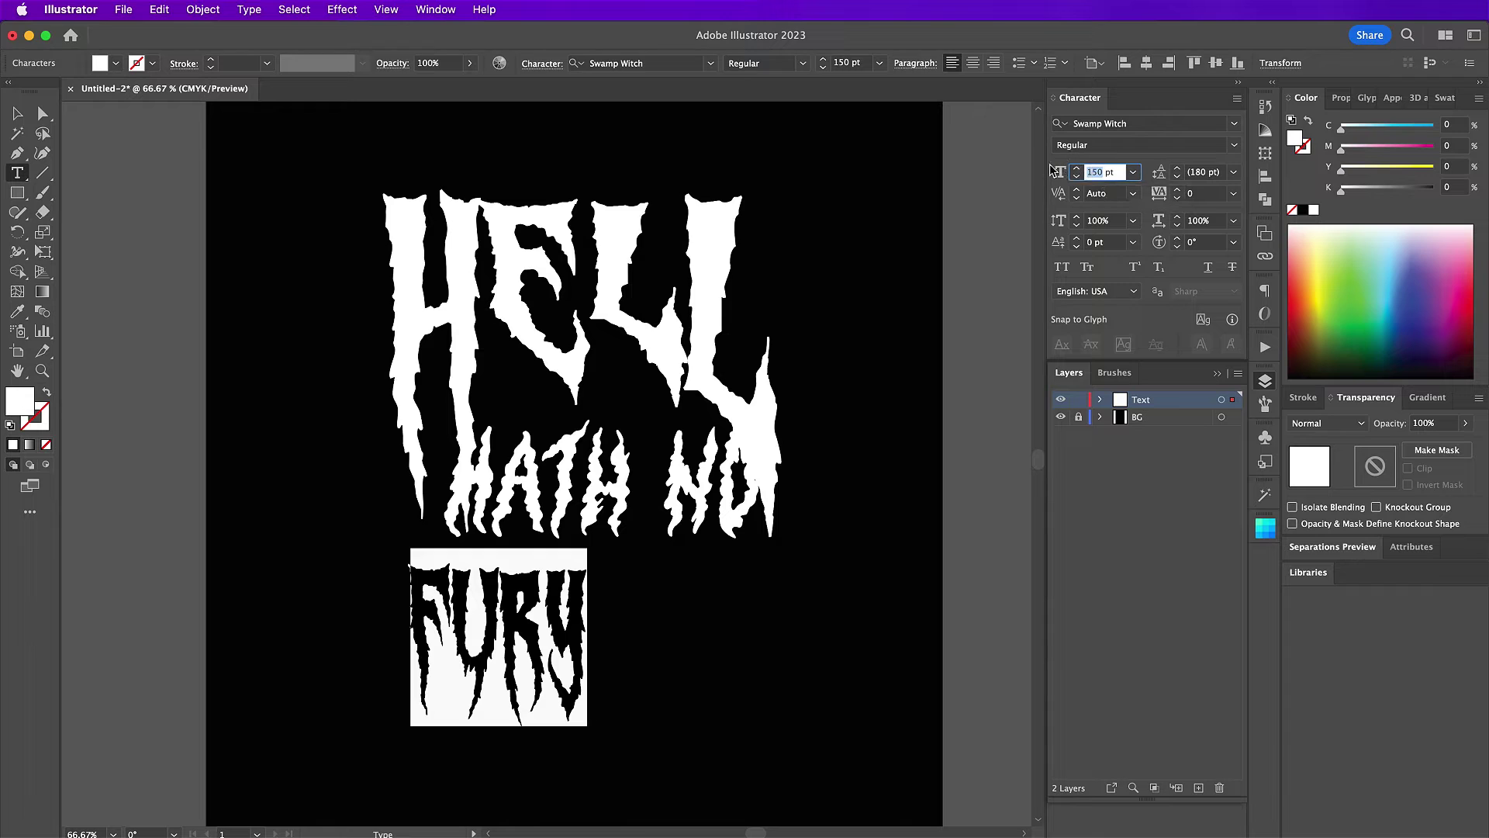
{"action": "type", "text": "294"}
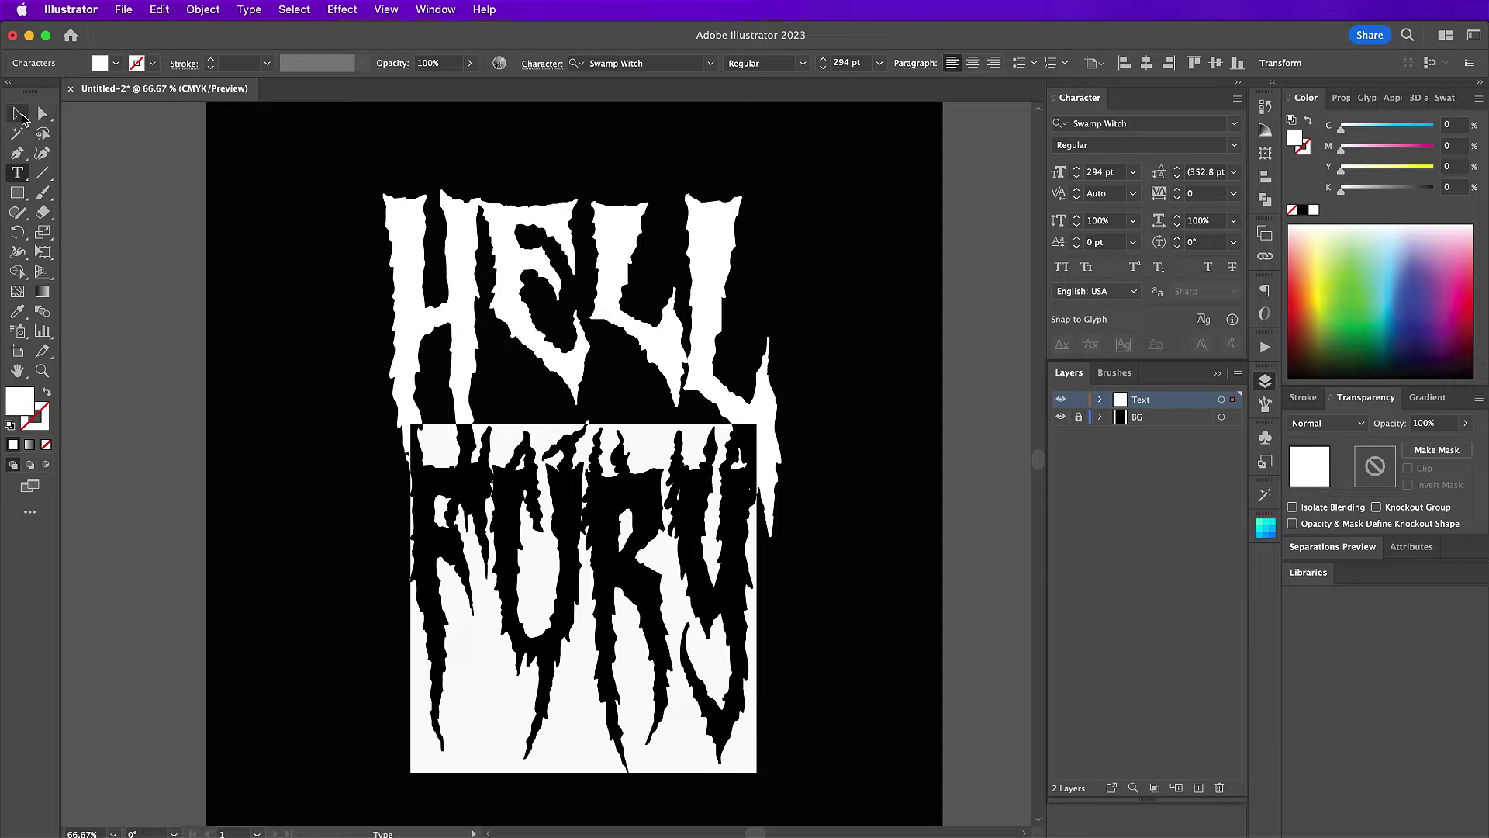
{"action": "left_click", "coordinate": [17, 114]}
{"action": "left_click_drag", "start_coordinate": [564, 512], "coordinate": [568, 596]}
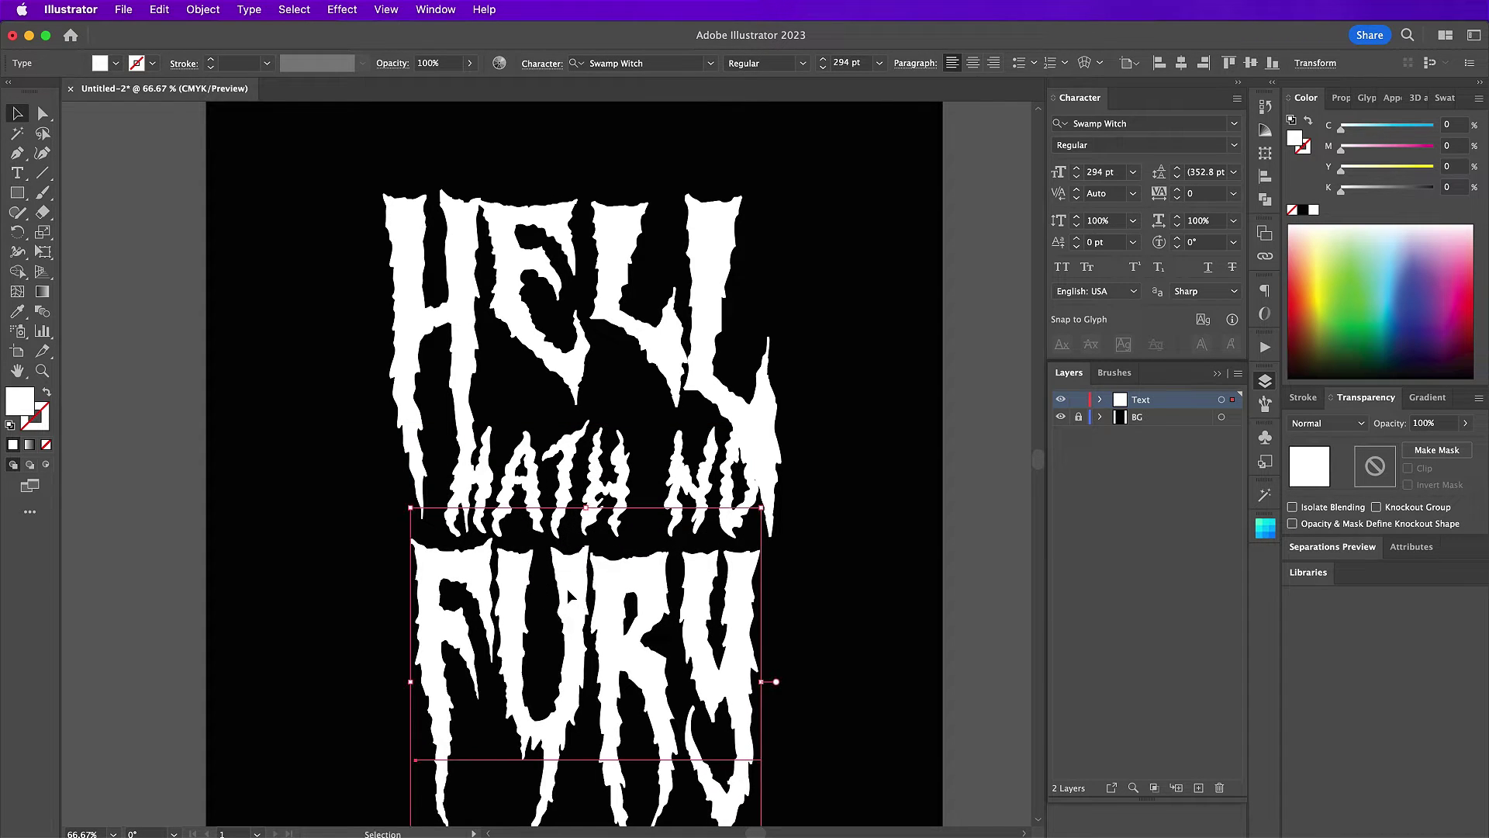
{"action": "left_click", "coordinate": [893, 407]}
{"action": "scroll", "coordinate": [893, 408], "scroll_direction": "down", "scroll_amount": 3}
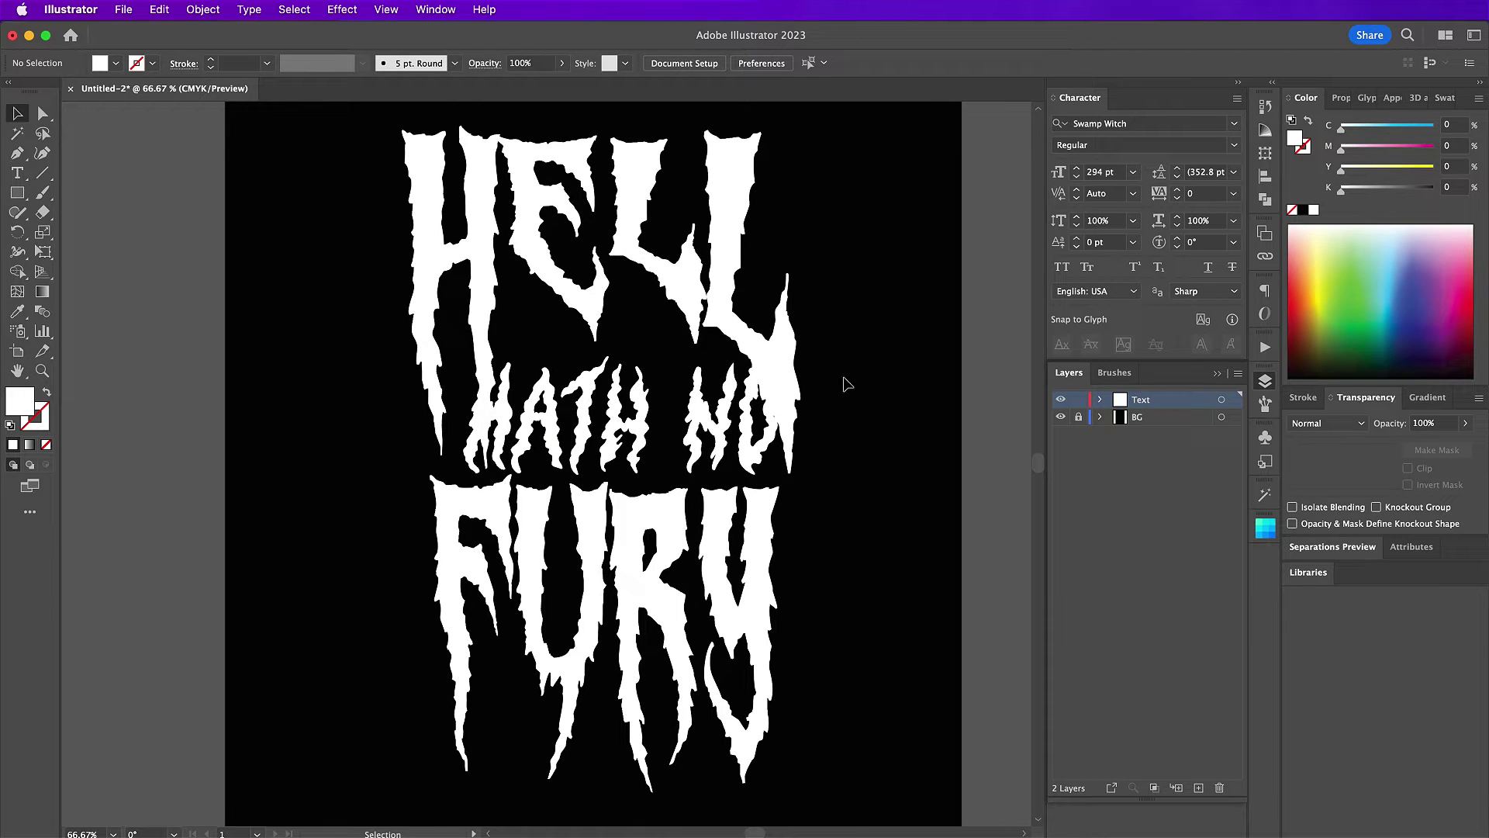
Step: Apply an Arc envelope warp to HELL with 14% bend and 42% vertical distortion
{"action": "left_click", "coordinate": [702, 257]}
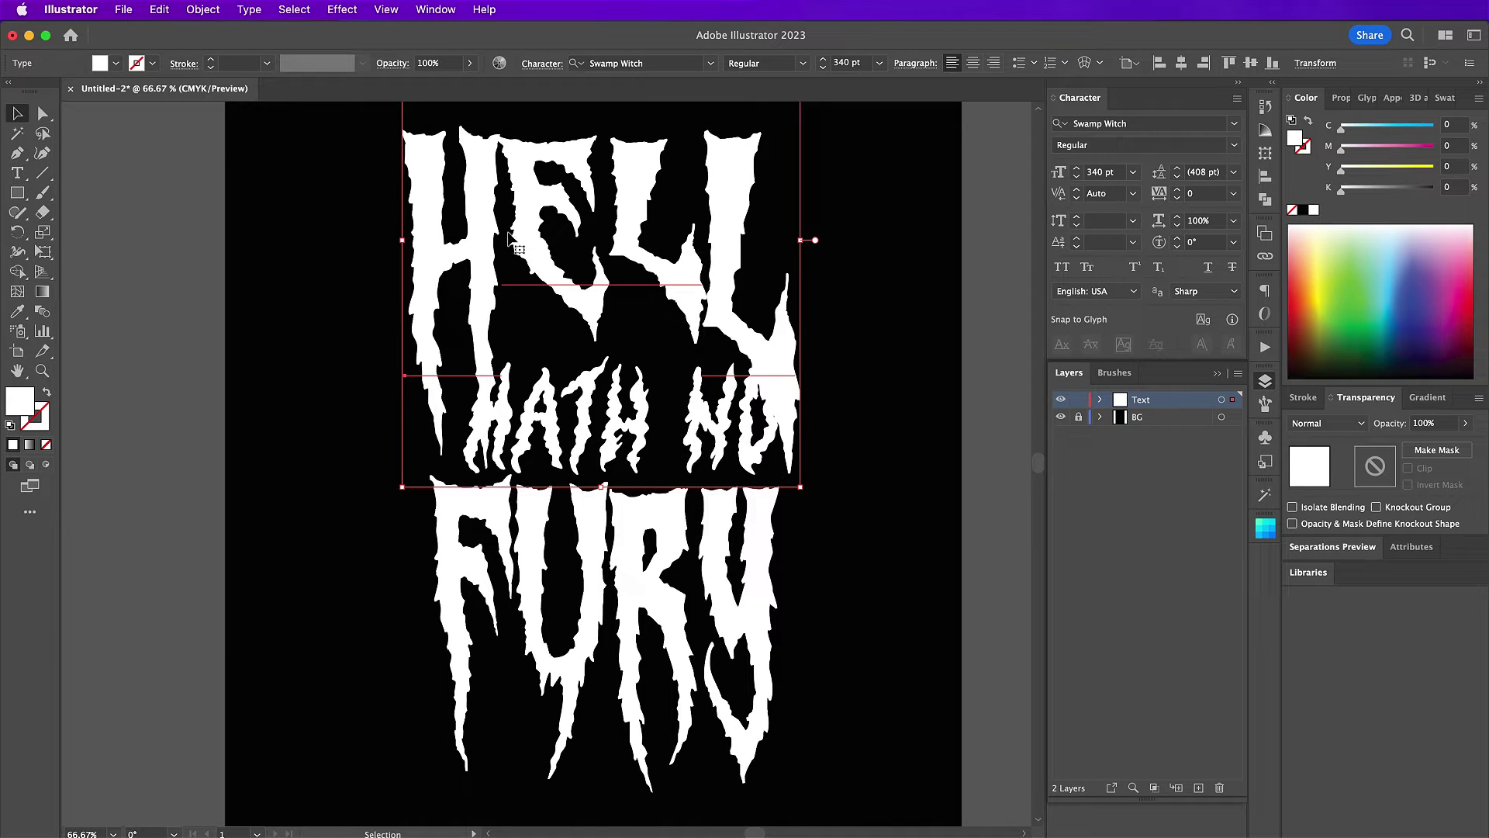
{"action": "left_click", "coordinate": [200, 10]}
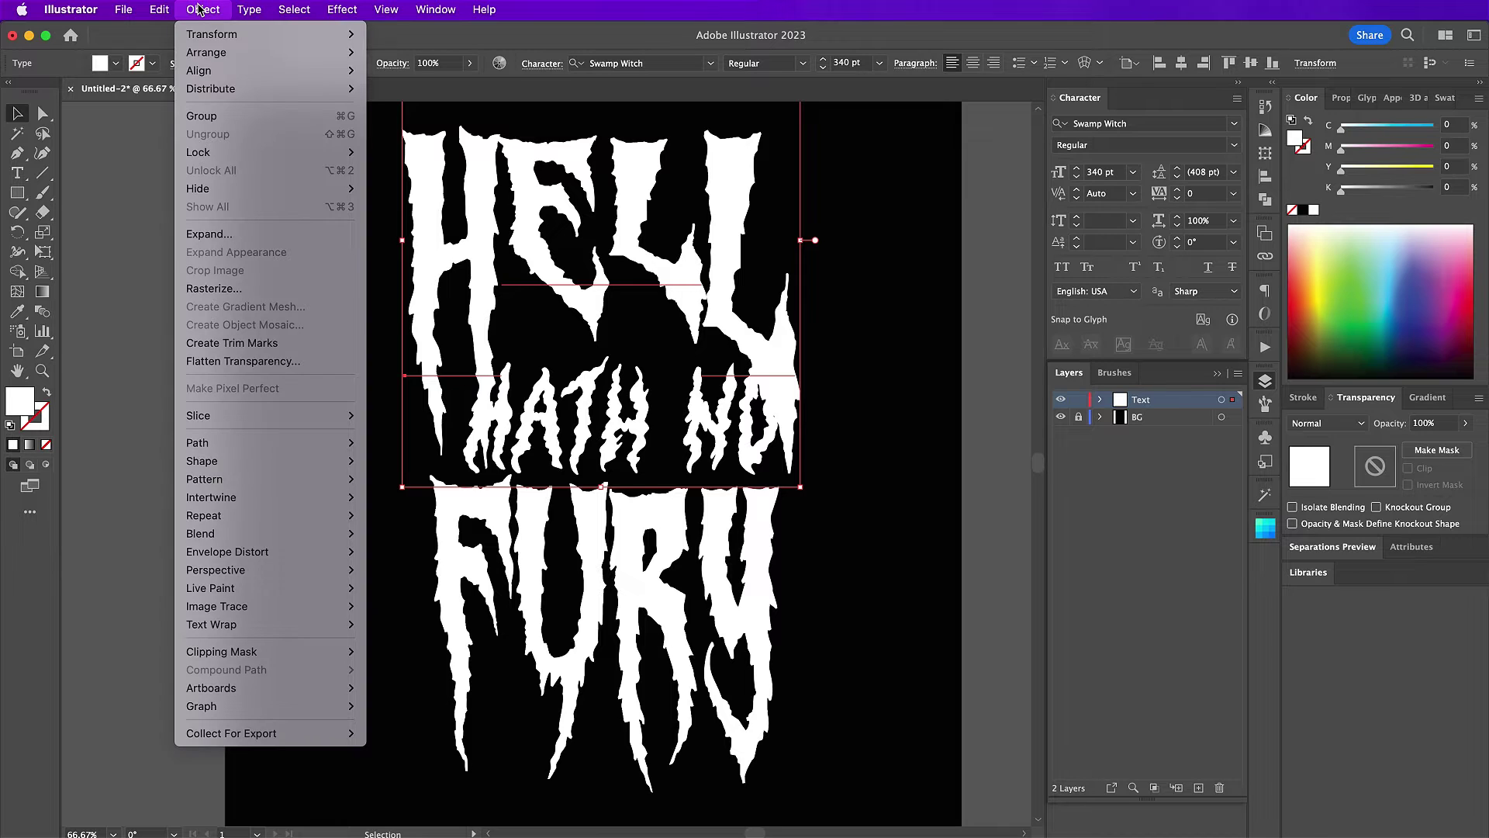
{"action": "mouse_move", "coordinate": [276, 553]}
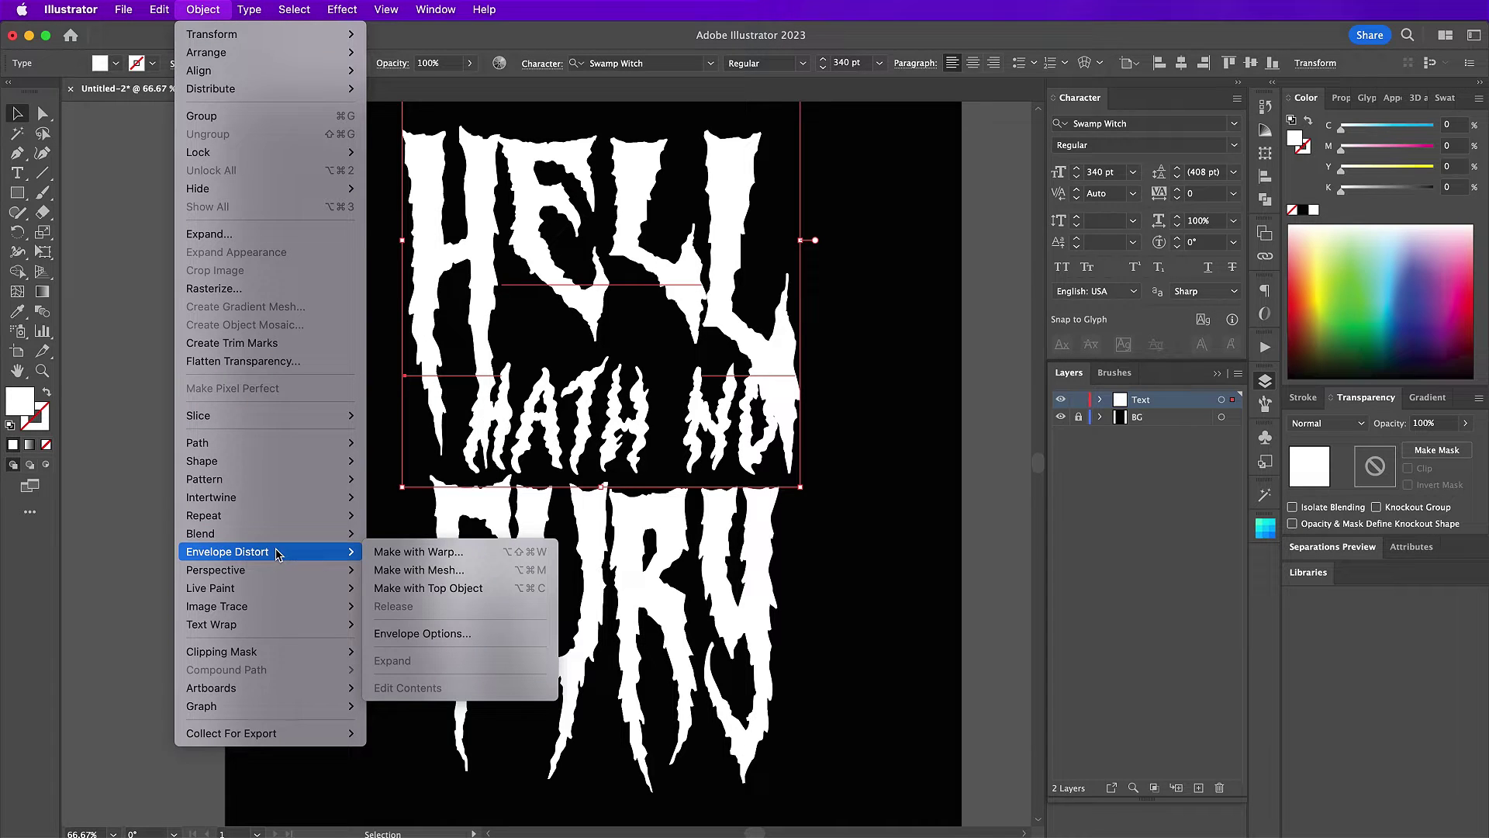
{"action": "left_click", "coordinate": [387, 553]}
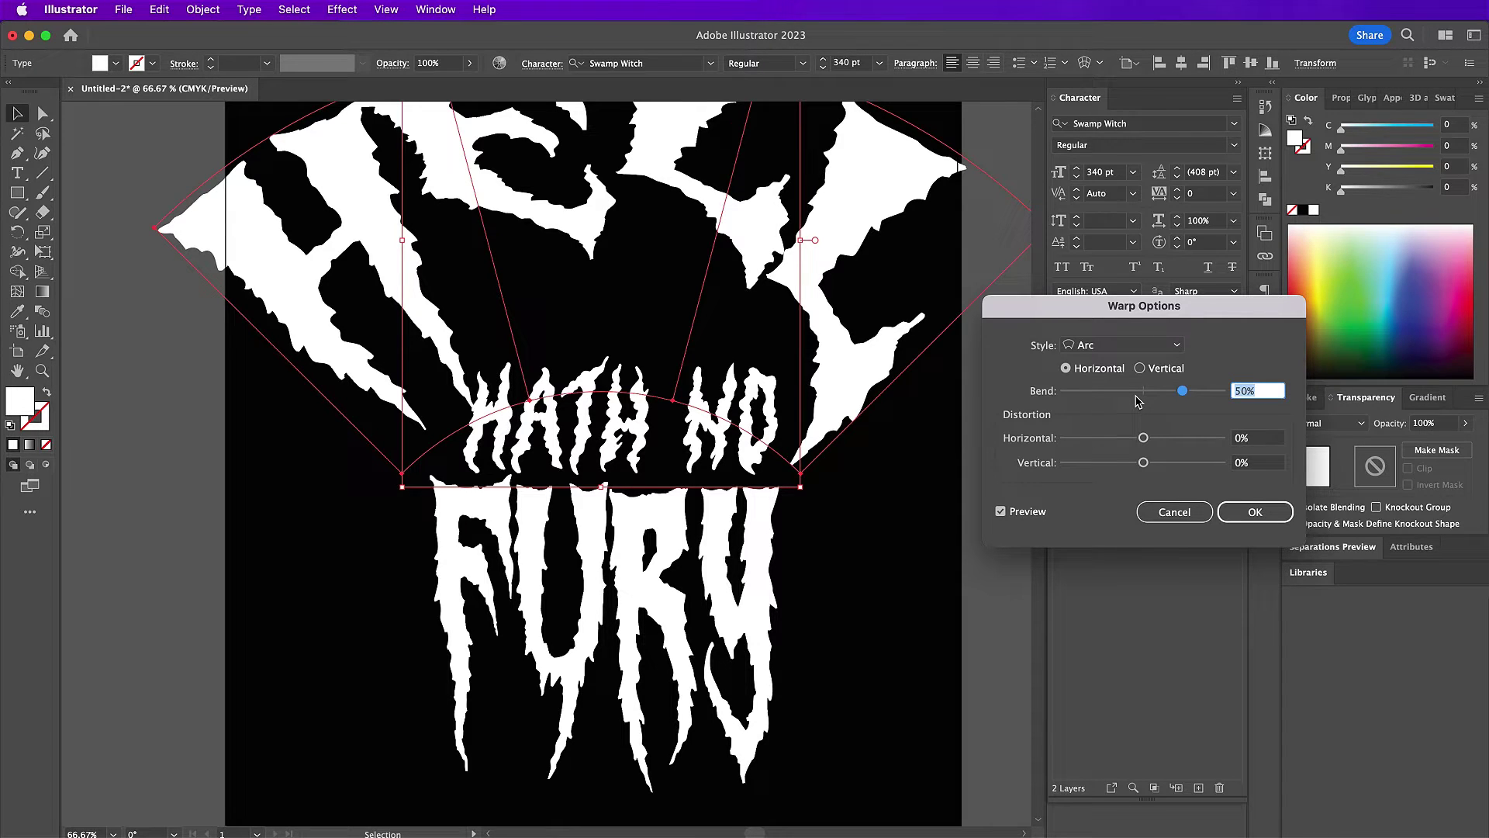
{"action": "type", "text": "14"}
{"action": "left_click", "coordinate": [1242, 462]}
{"action": "type", "text": "42"}
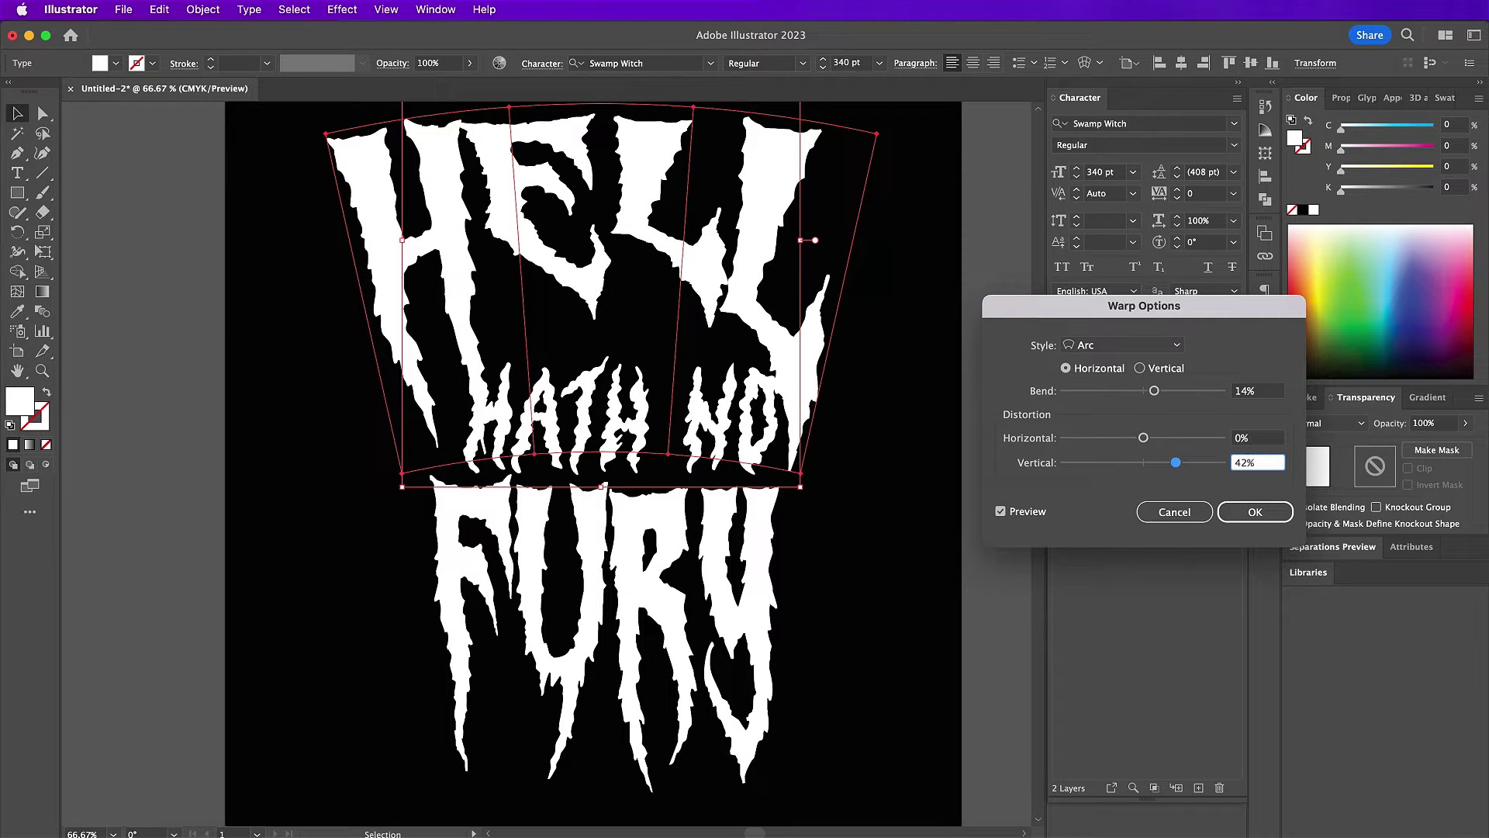
{"action": "left_click", "coordinate": [1250, 436]}
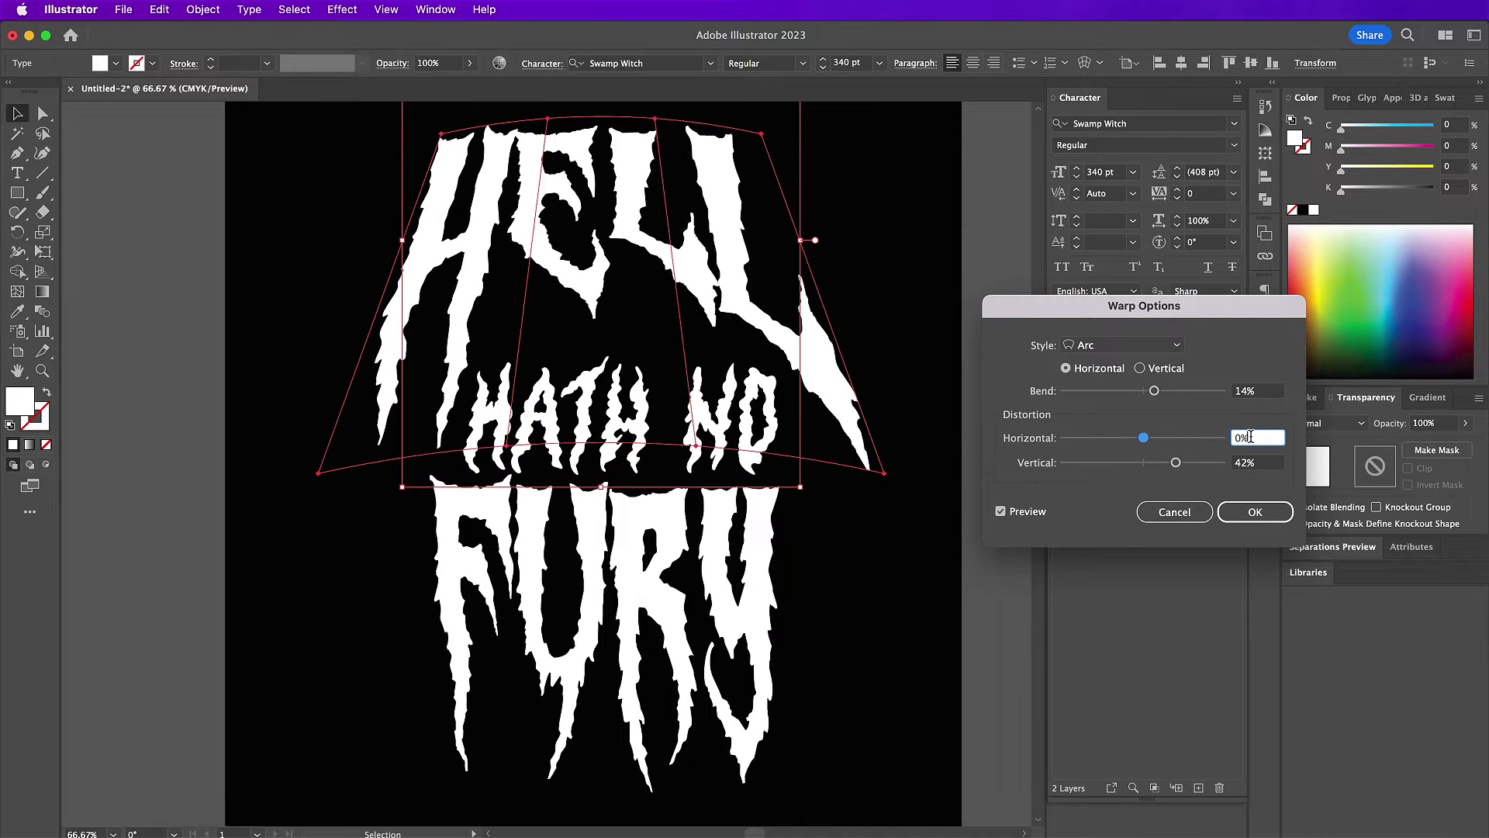
{"action": "left_click", "coordinate": [1269, 519]}
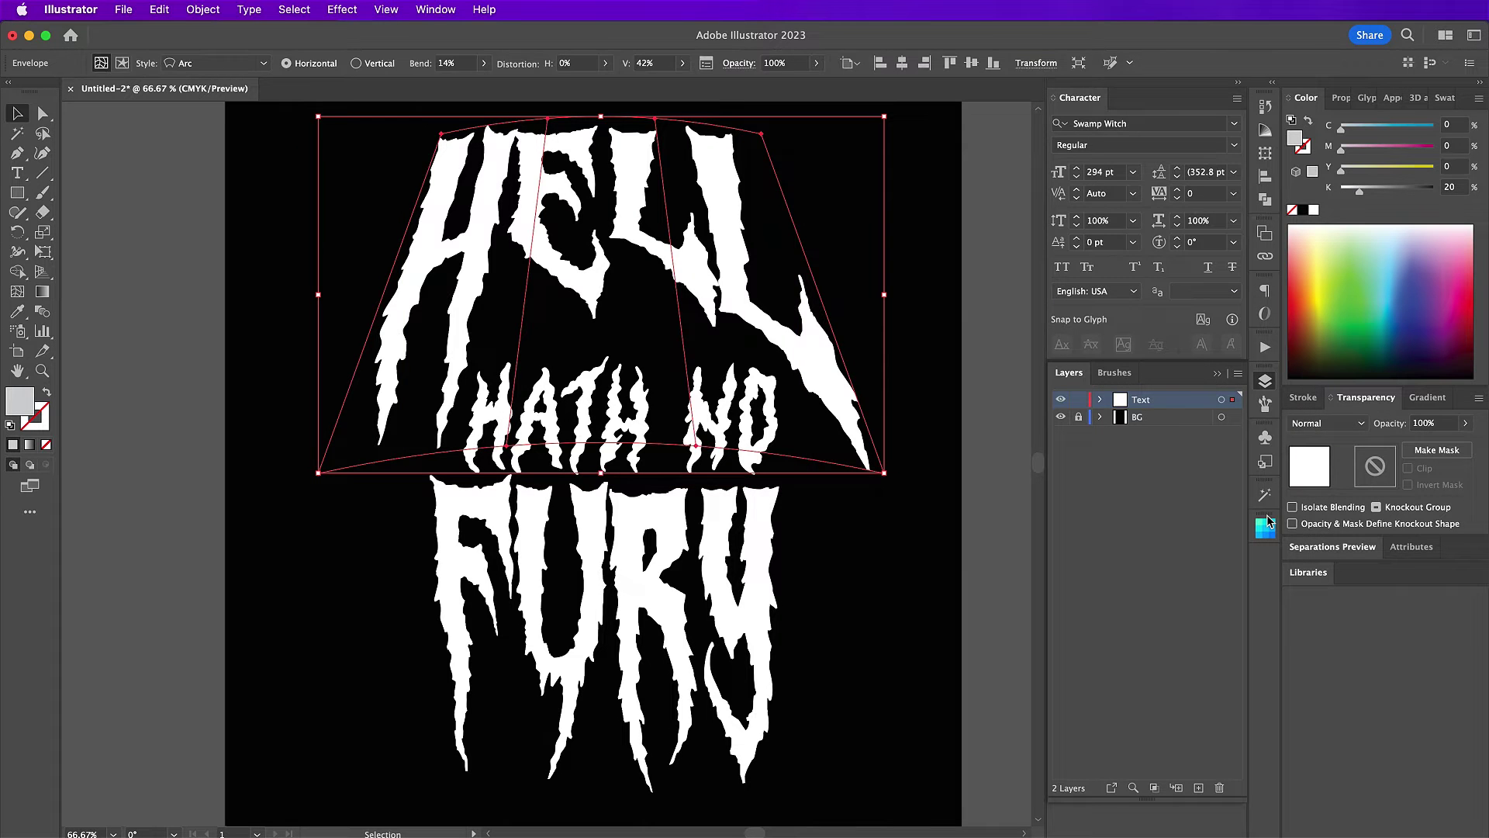
{"action": "left_click", "coordinate": [805, 534]}
Step: Undo the last change and nudge HATH NO slightly upward
{"action": "key", "text": "super+z"}
{"action": "key", "text": "super+z"}
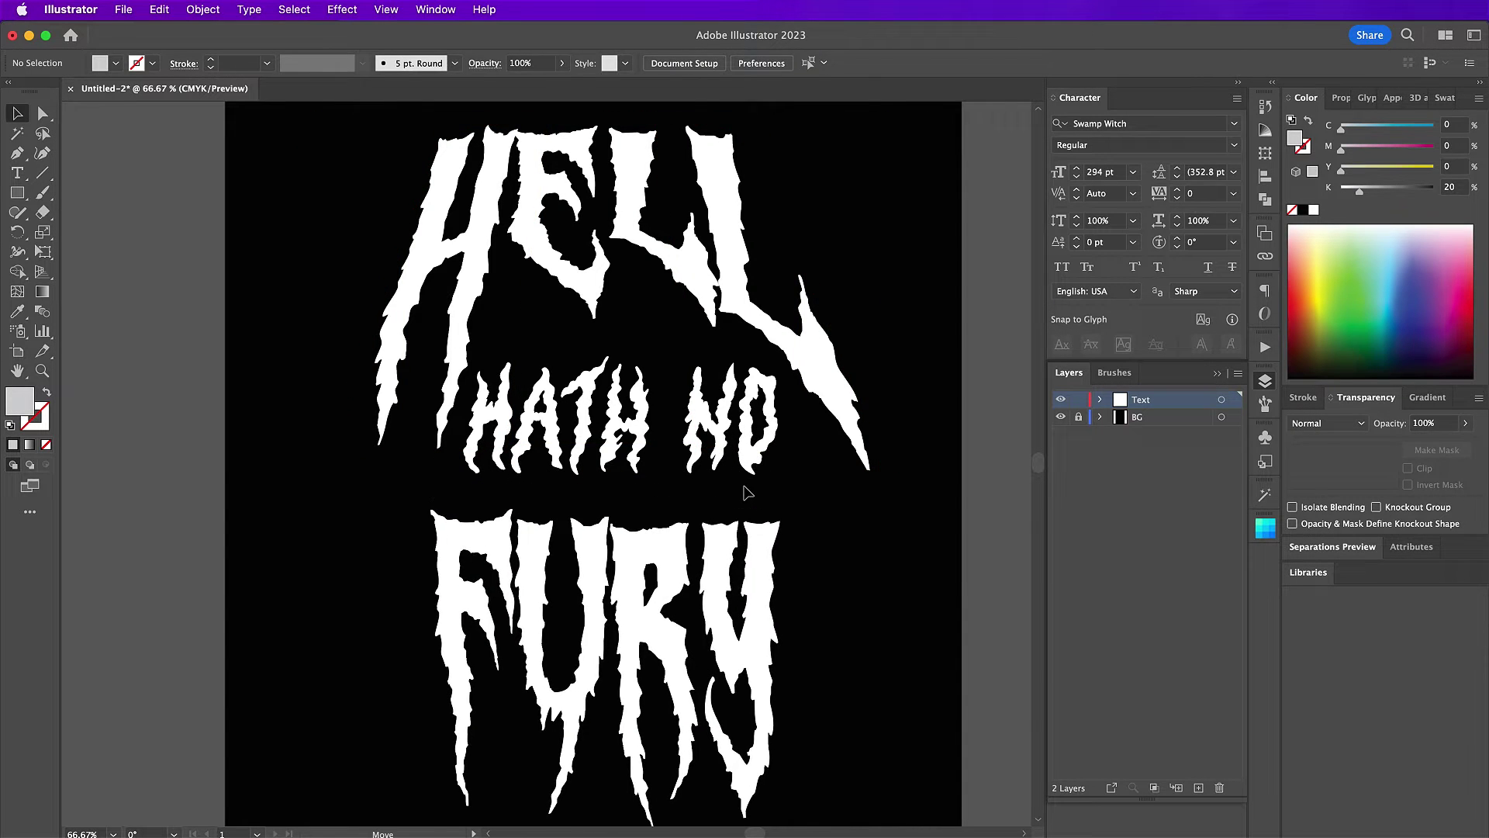
{"action": "left_click", "coordinate": [674, 423]}
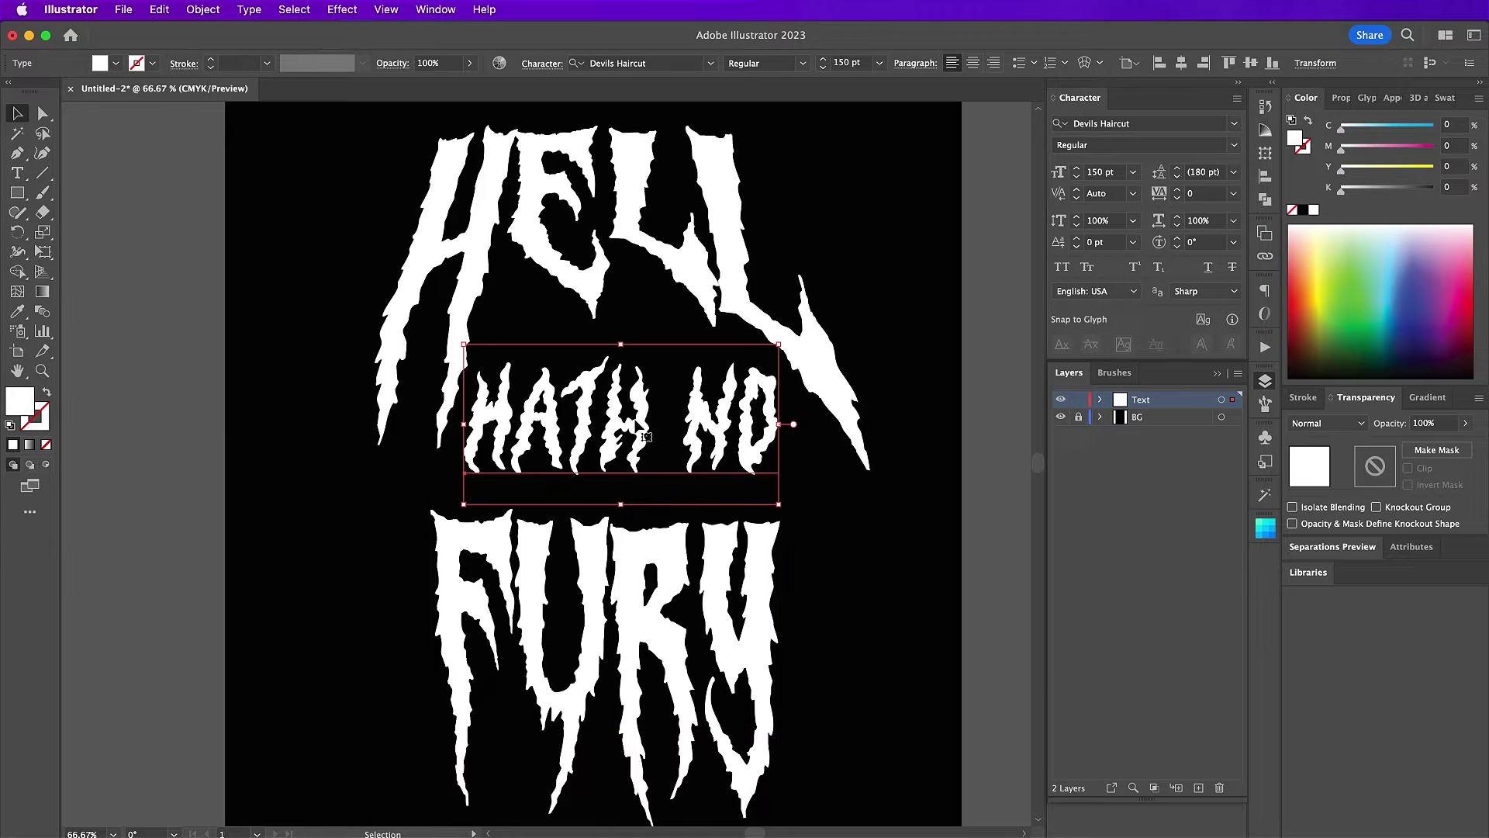
{"action": "left_click_drag", "start_coordinate": [637, 424], "coordinate": [636, 404]}
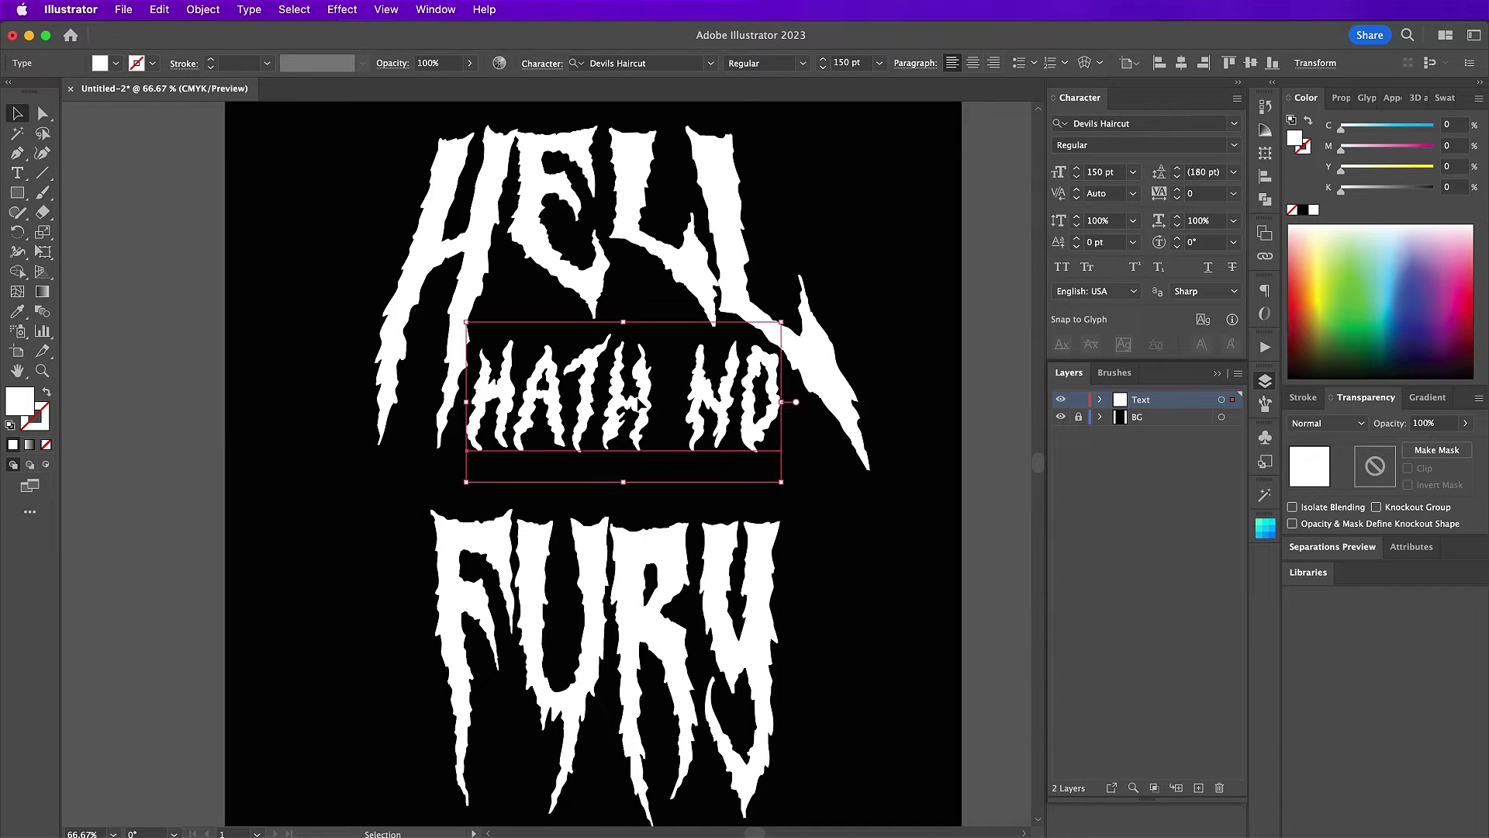
Step: Apply an Arc envelope warp to HATH NO: bend 15%, horizontal -3%, vertical 15%
{"action": "left_click", "coordinate": [216, 10]}
{"action": "mouse_move", "coordinate": [287, 552]}
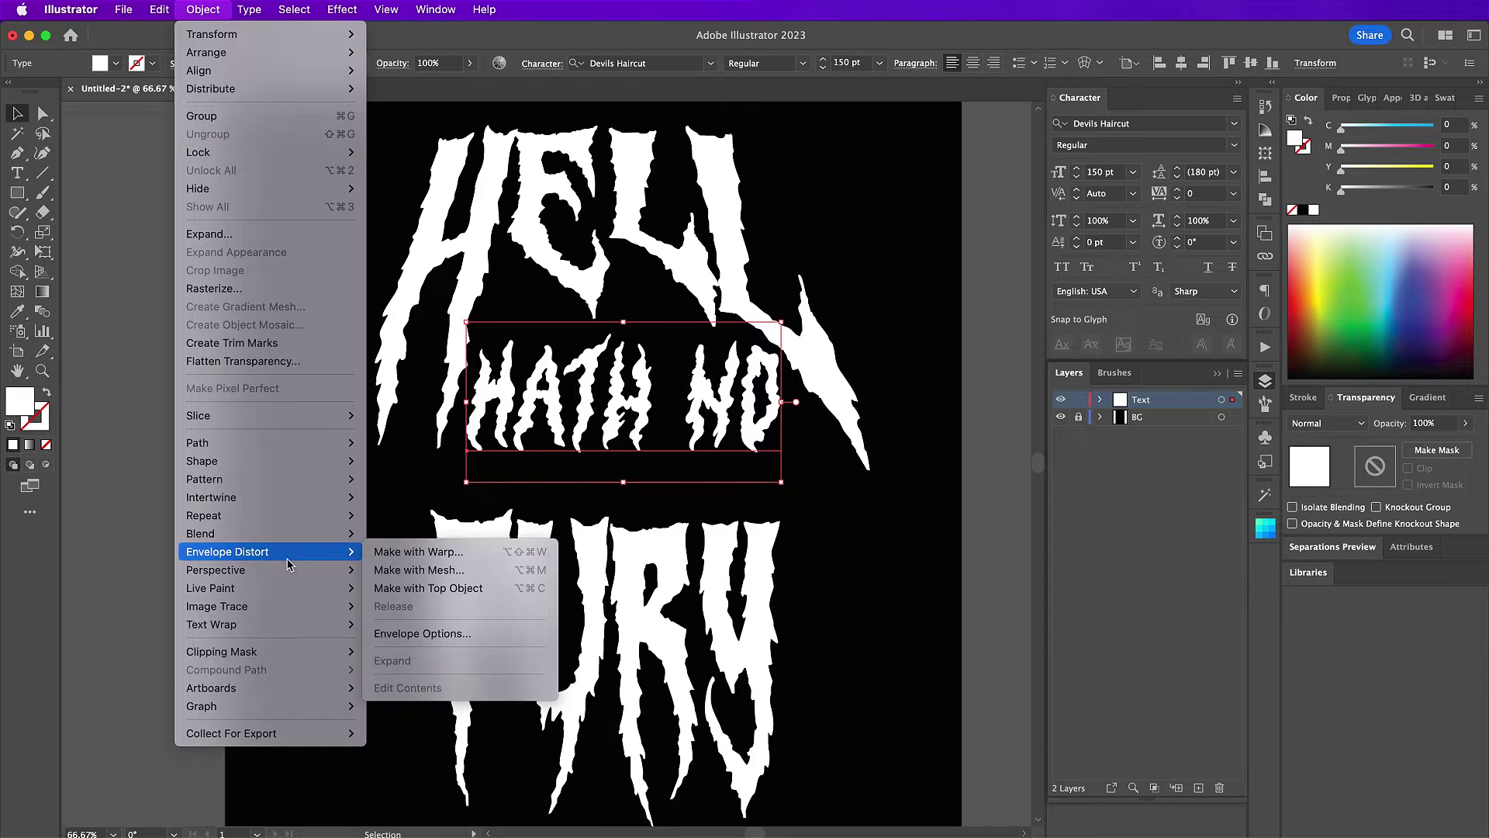
{"action": "left_click", "coordinate": [383, 554]}
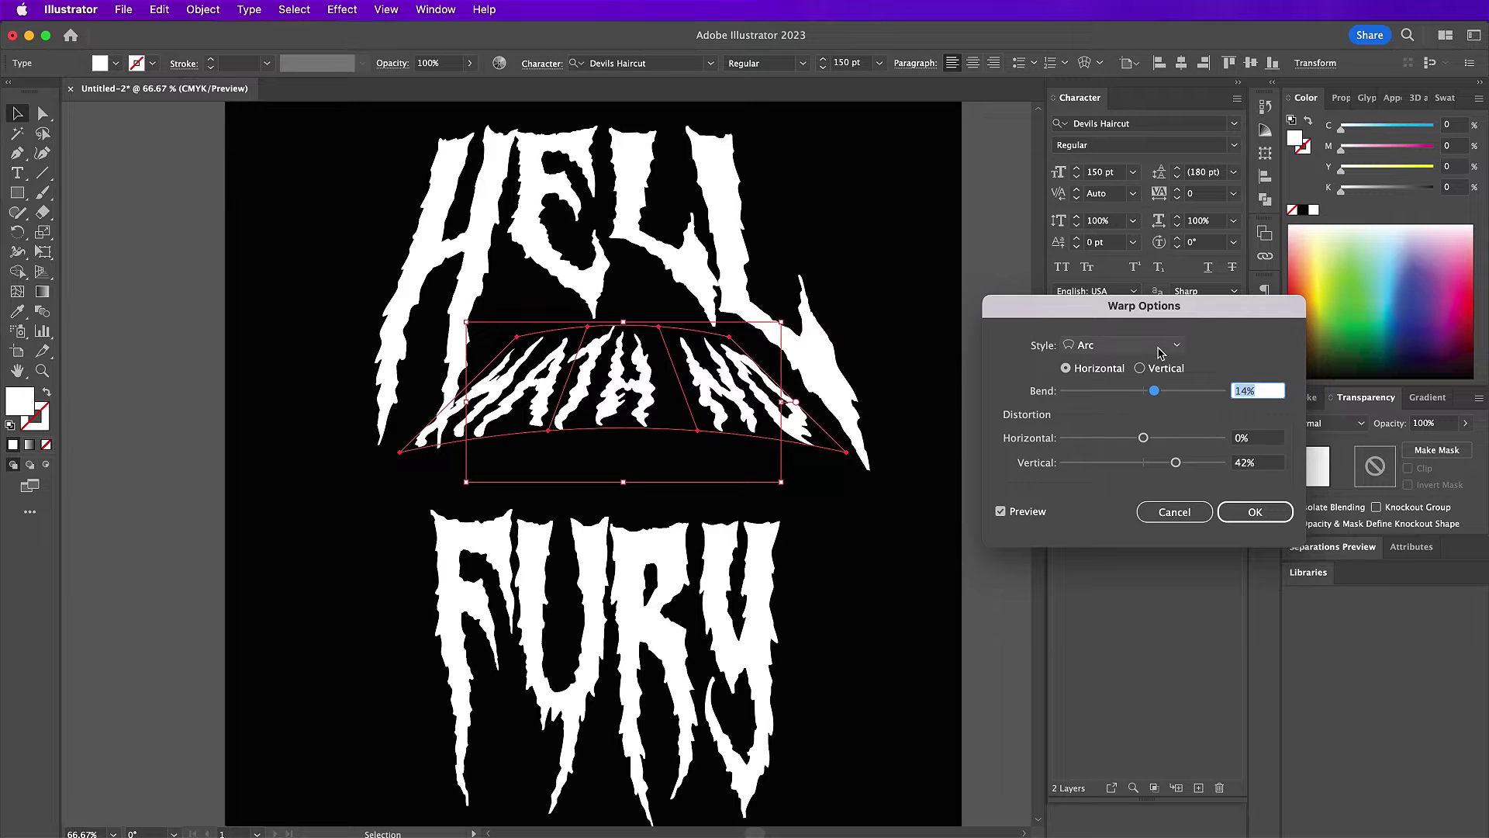
{"action": "key", "text": "Up"}
{"action": "key", "text": "Tab"}
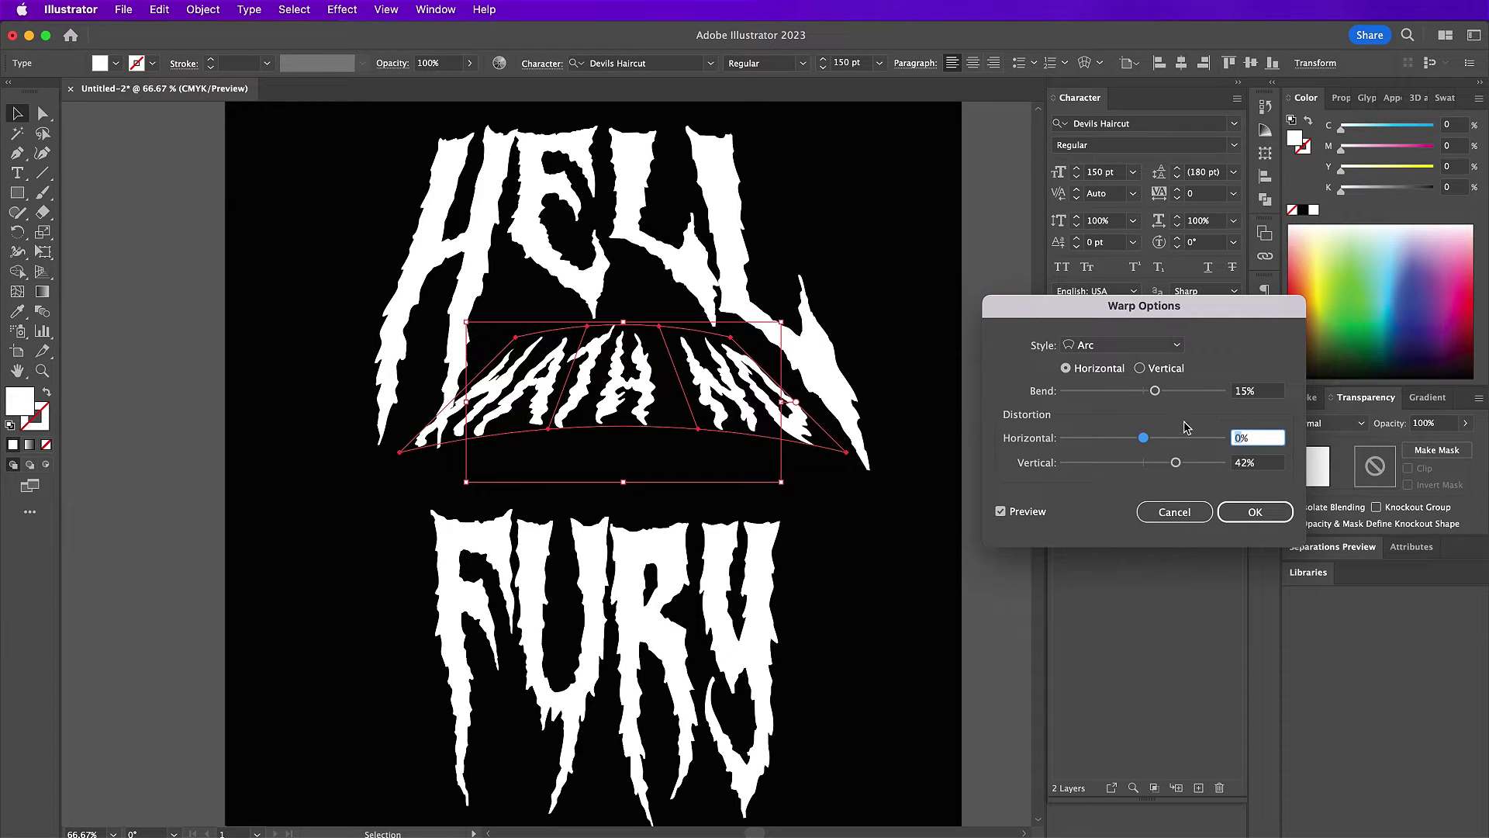
{"action": "key", "text": "Down"}
{"action": "key", "text": "Down"}
{"action": "key", "text": "Down"}
{"action": "left_click", "coordinate": [1268, 463]}
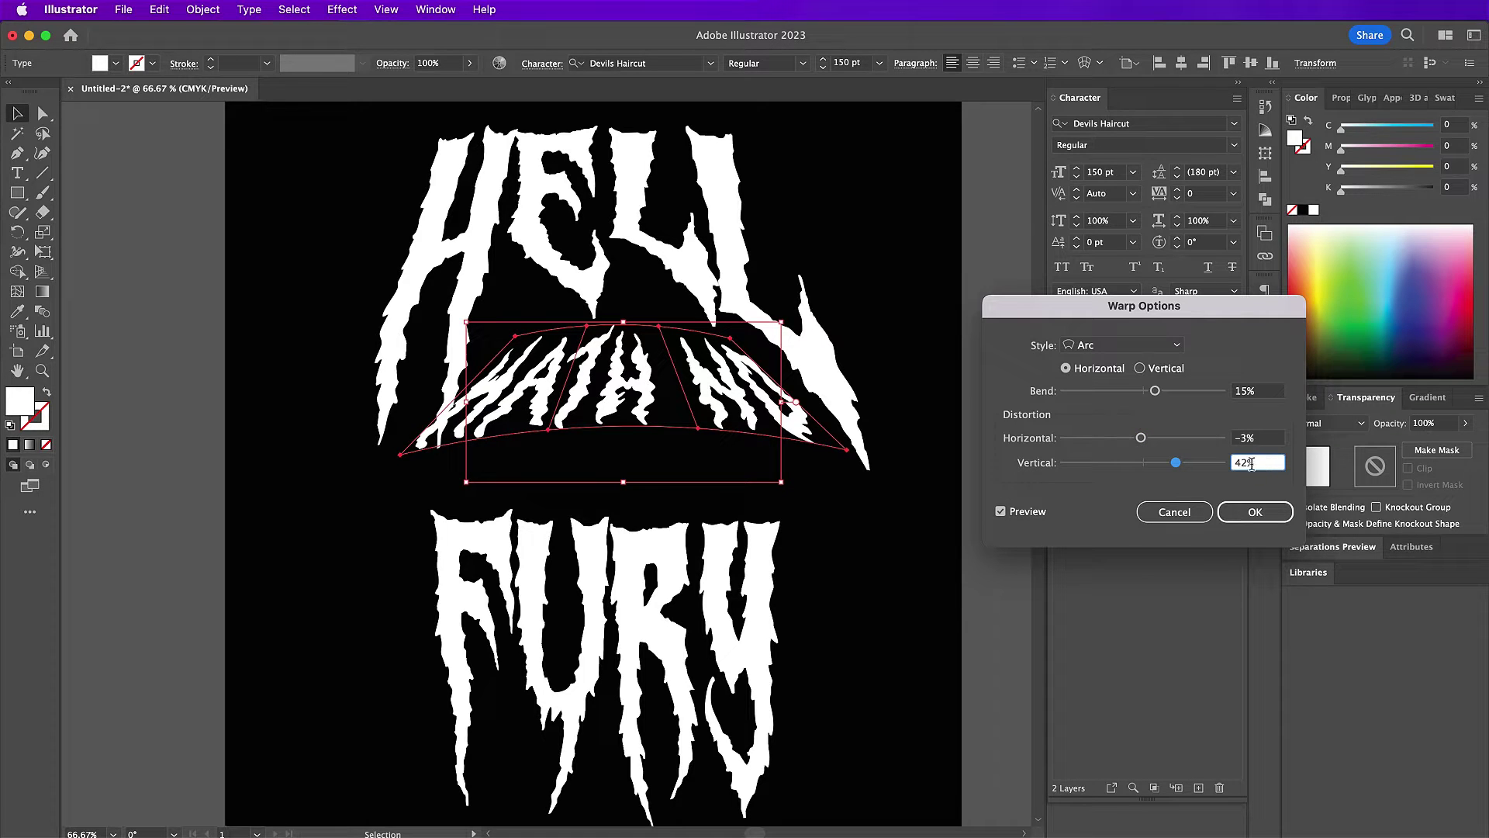
{"action": "double_click", "coordinate": [1245, 462]}
{"action": "type", "text": "15"}
{"action": "left_click", "coordinate": [1262, 439]}
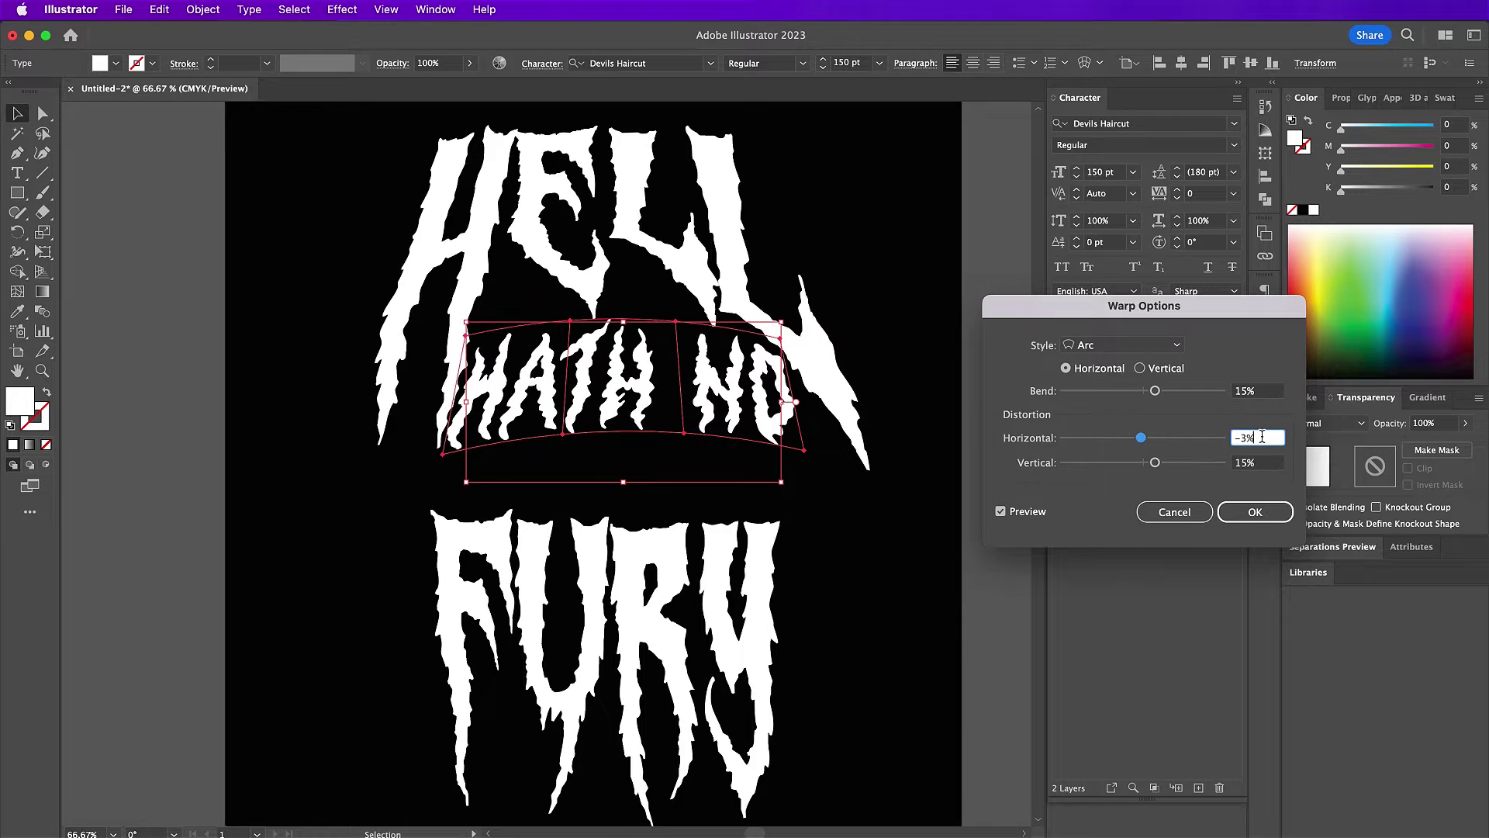
{"action": "left_click", "coordinate": [1275, 515]}
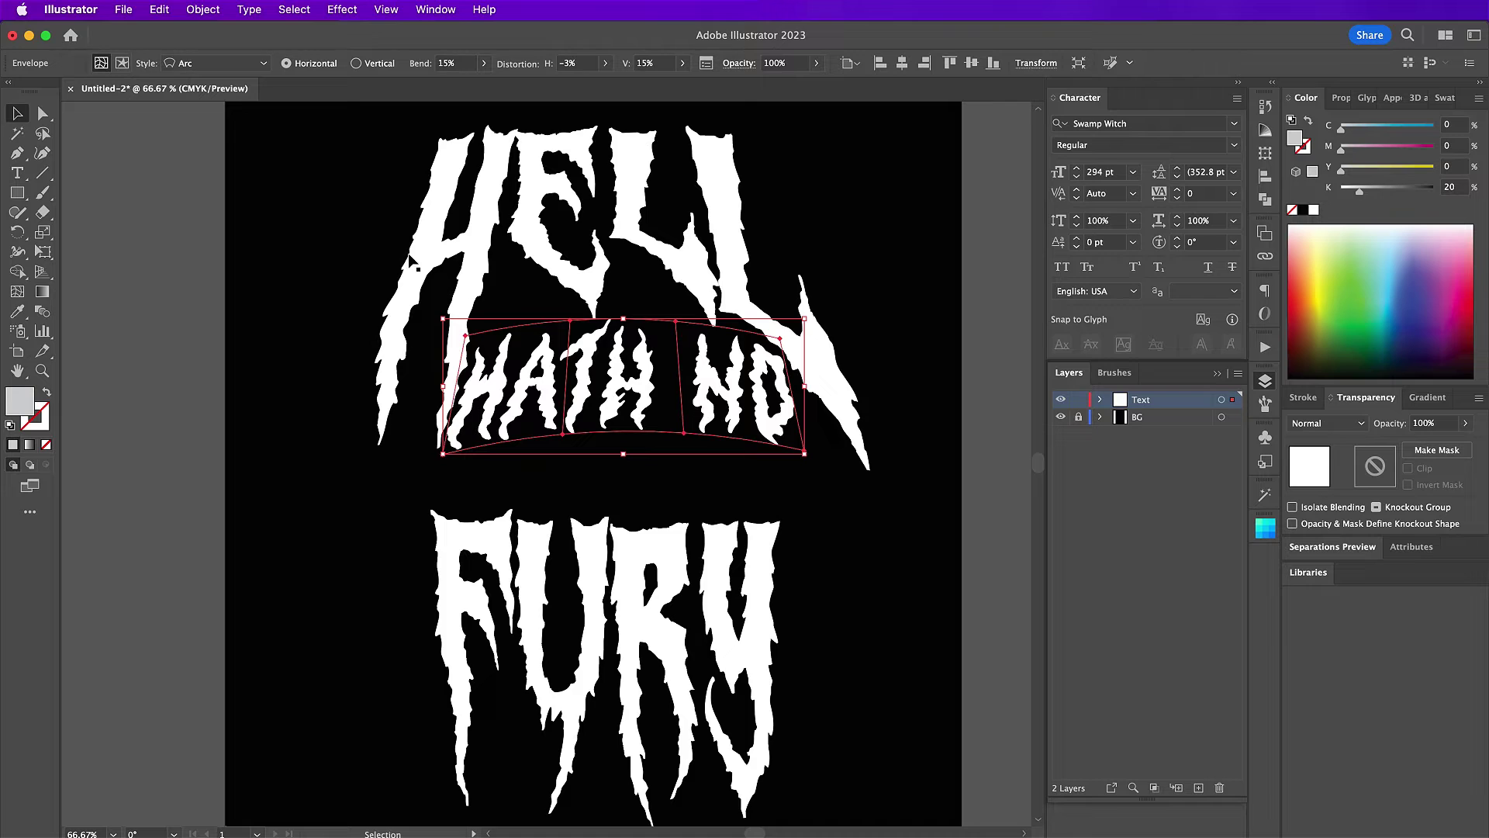
Step: Drag the HATH NO envelope's left corners and top-edge point up, peaking above NO
{"action": "left_click", "coordinate": [46, 115]}
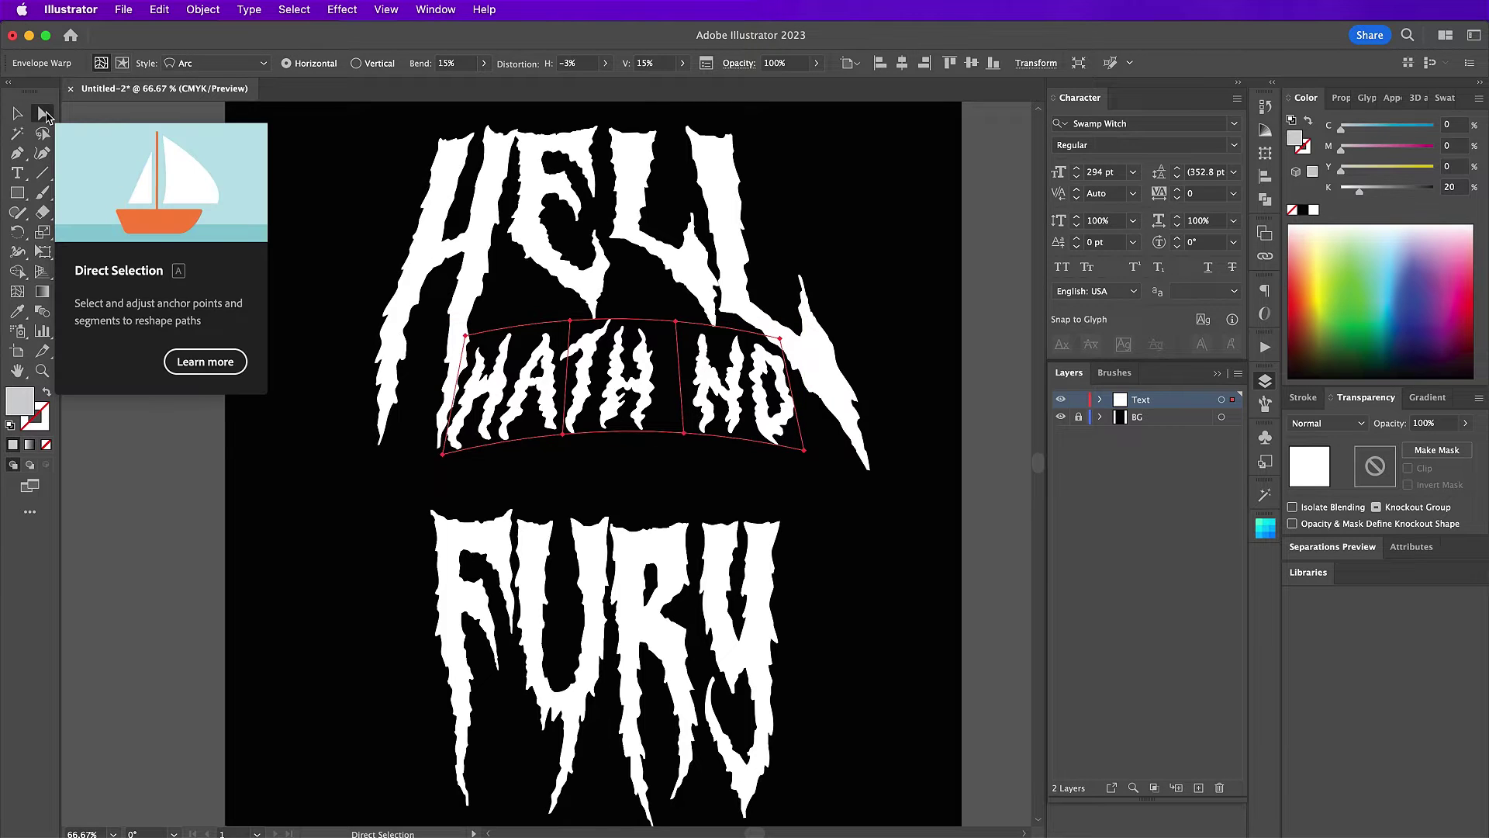
{"action": "left_click_drag", "start_coordinate": [465, 336], "coordinate": [493, 279]}
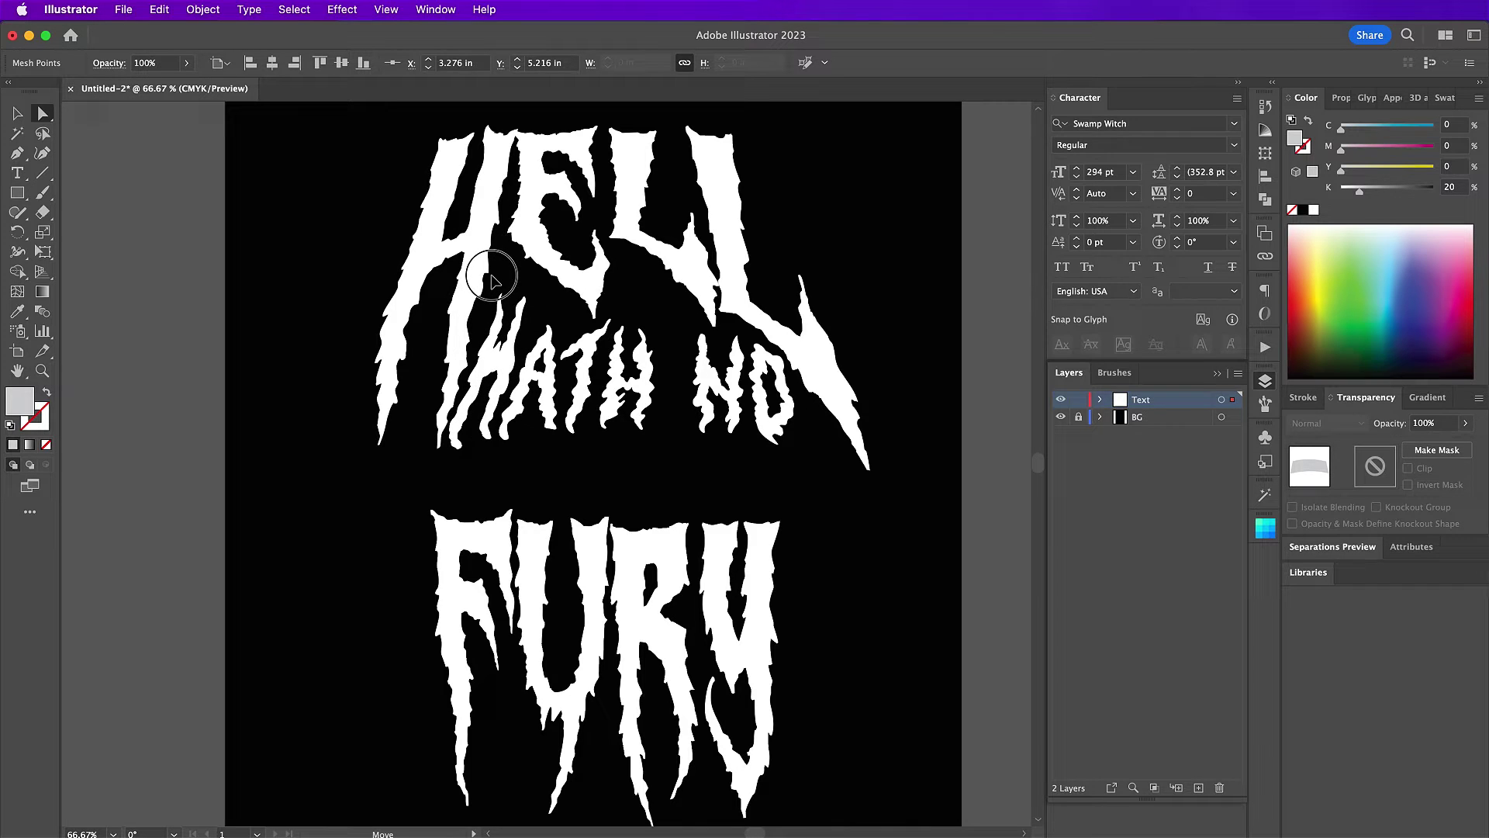
{"action": "left_click_drag", "start_coordinate": [494, 279], "coordinate": [493, 279]}
{"action": "left_click_drag", "start_coordinate": [446, 454], "coordinate": [453, 453]}
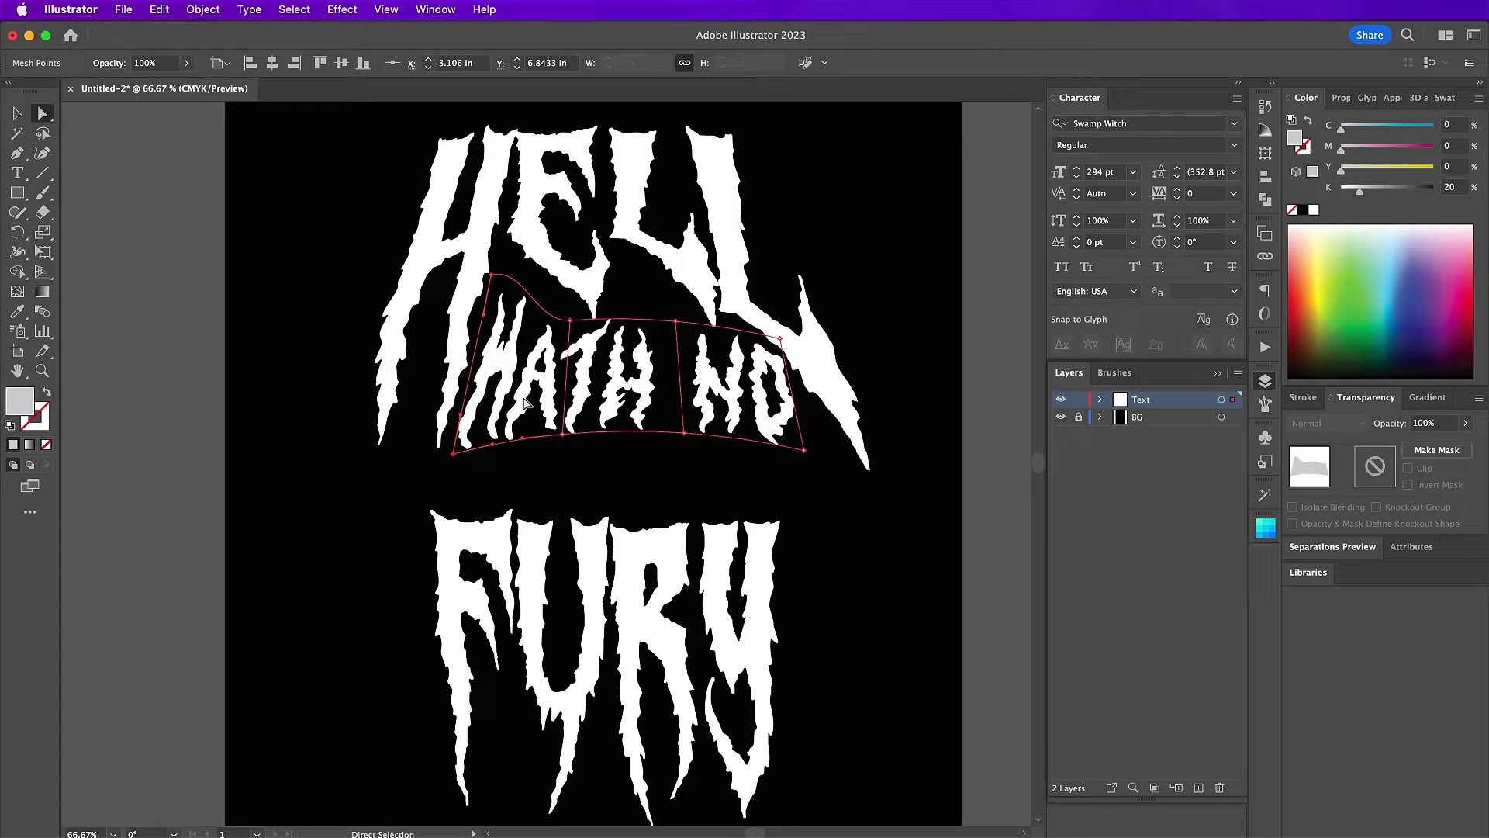
{"action": "left_click", "coordinate": [571, 321]}
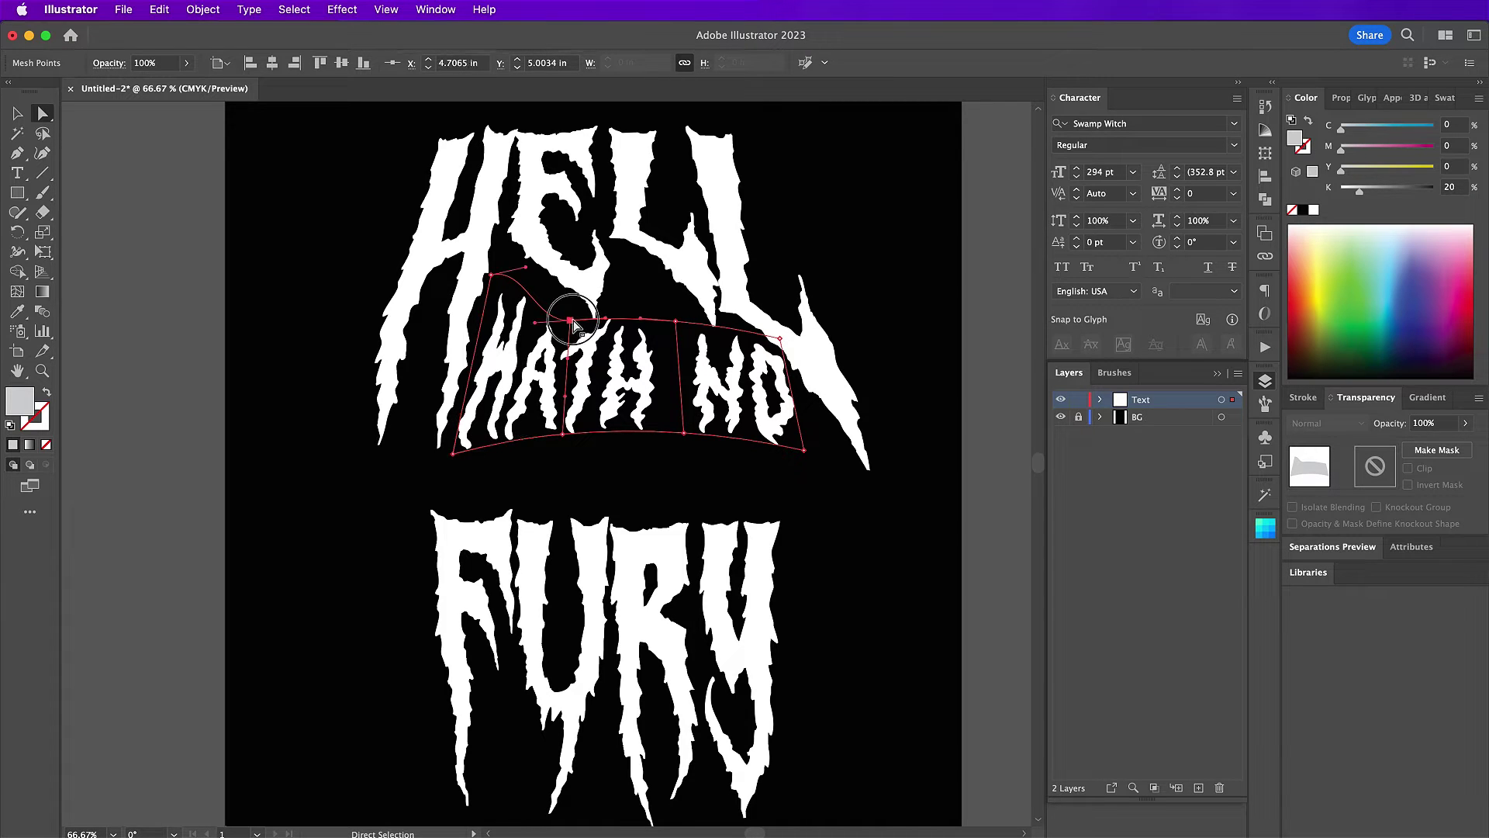
{"action": "left_click_drag", "start_coordinate": [572, 324], "coordinate": [571, 326]}
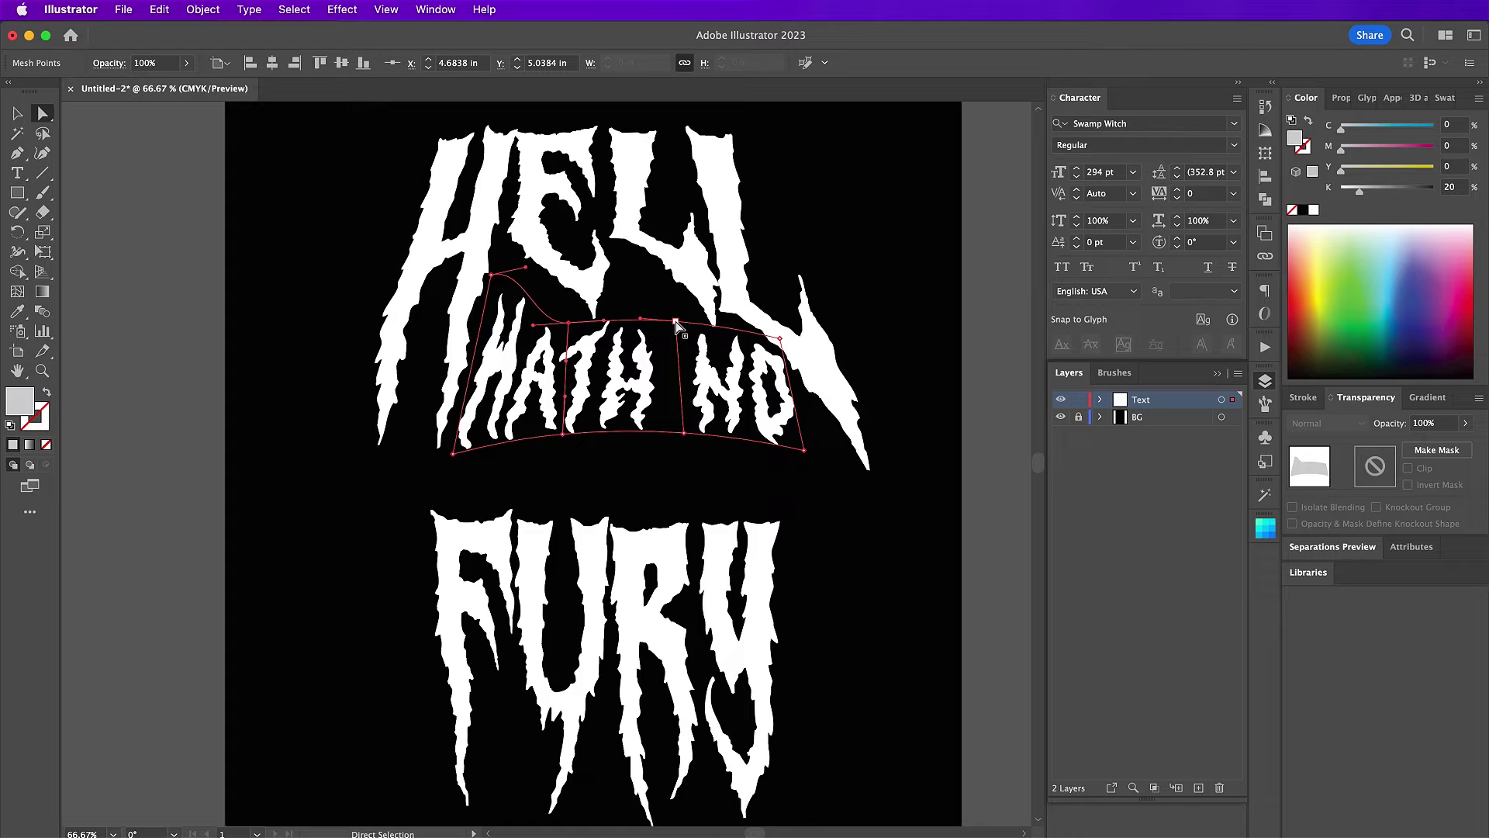
{"action": "left_click_drag", "start_coordinate": [675, 321], "coordinate": [672, 304]}
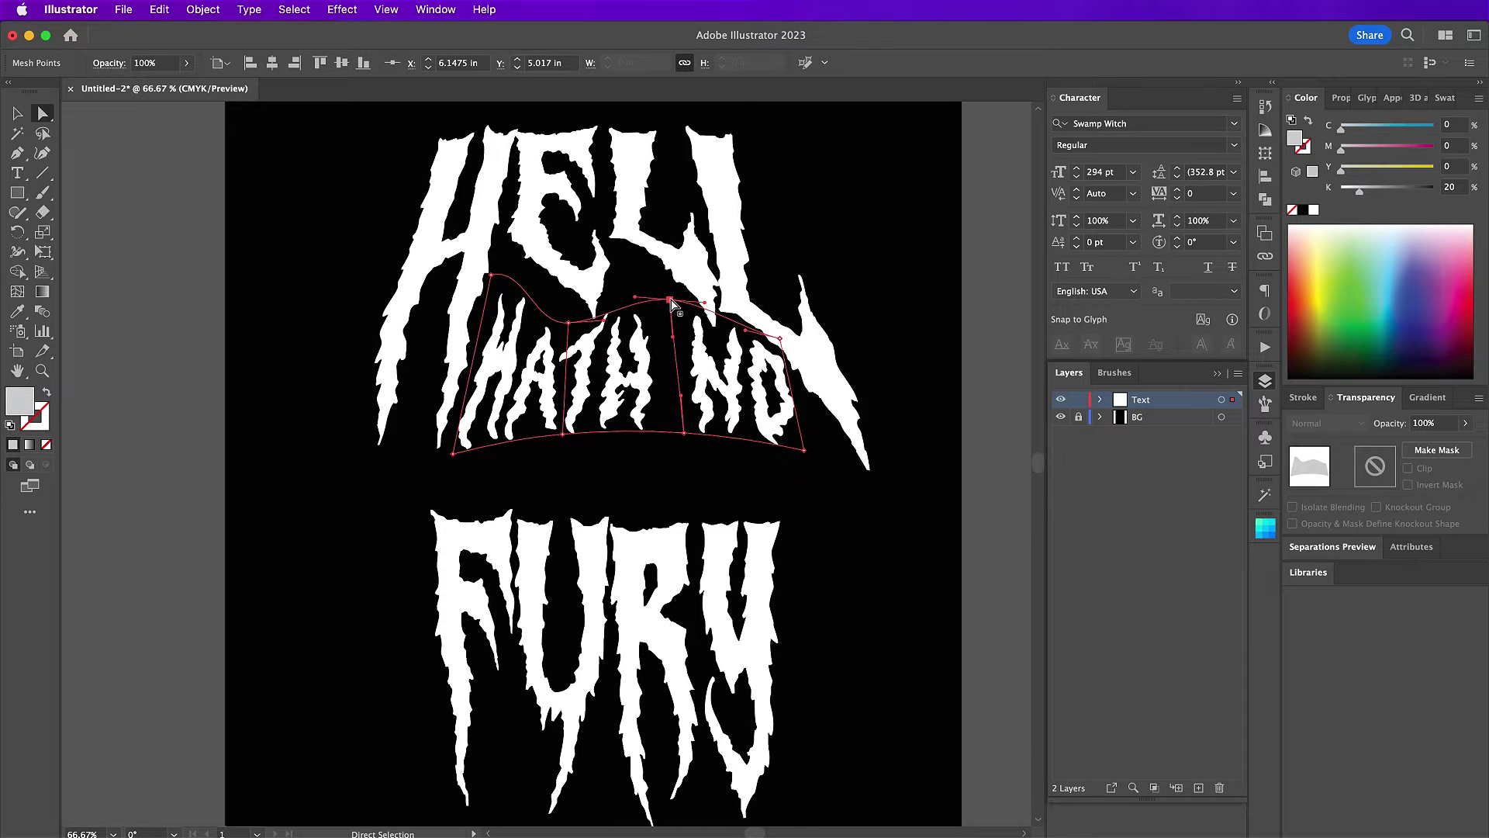
{"action": "left_click", "coordinate": [664, 291]}
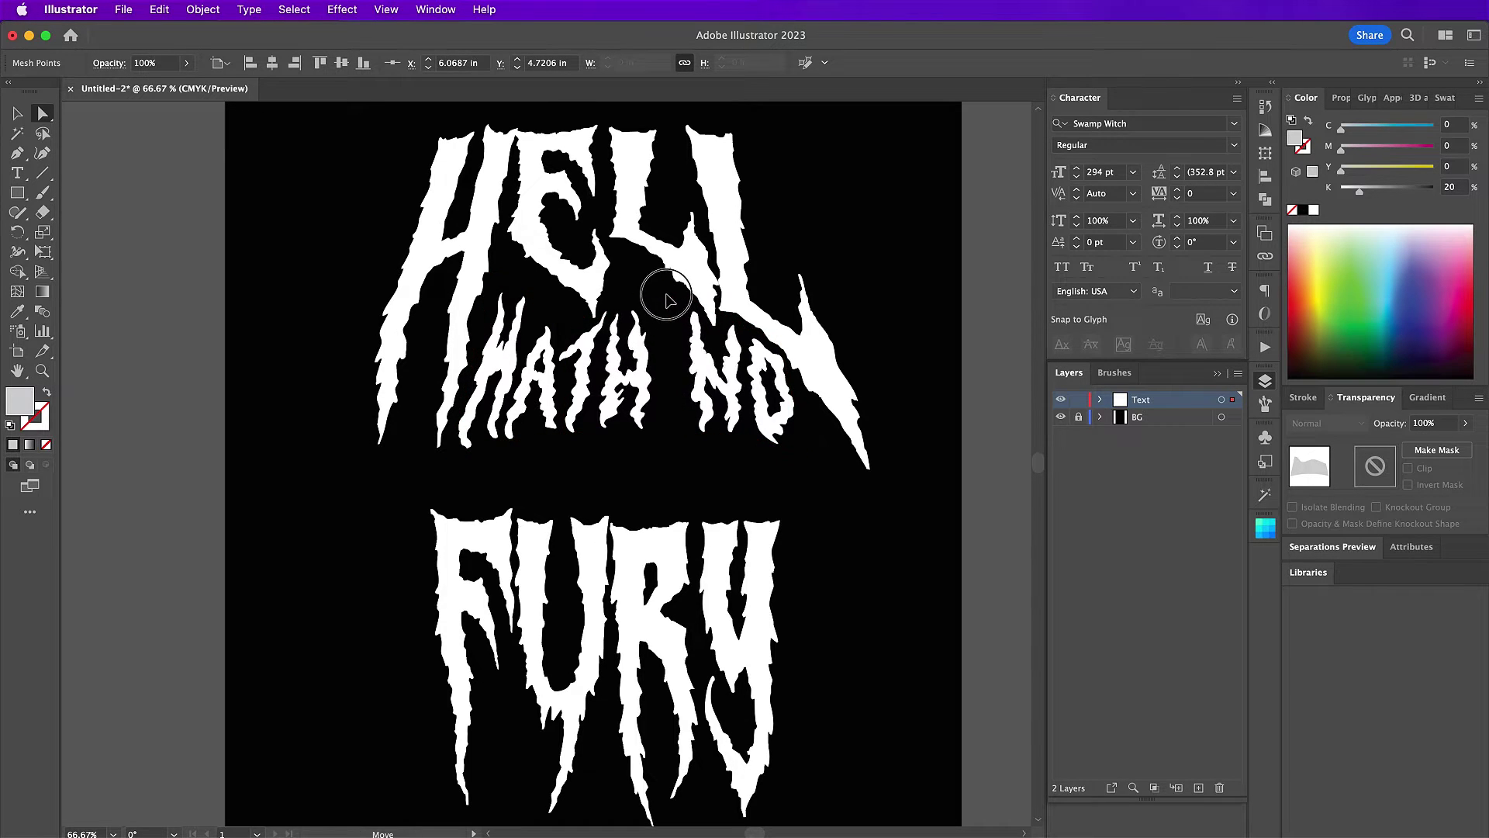
Step: Adjust the top edge's curve handles, lowering the middle over HATH and lifting the upper-left
{"action": "left_click", "coordinate": [664, 291]}
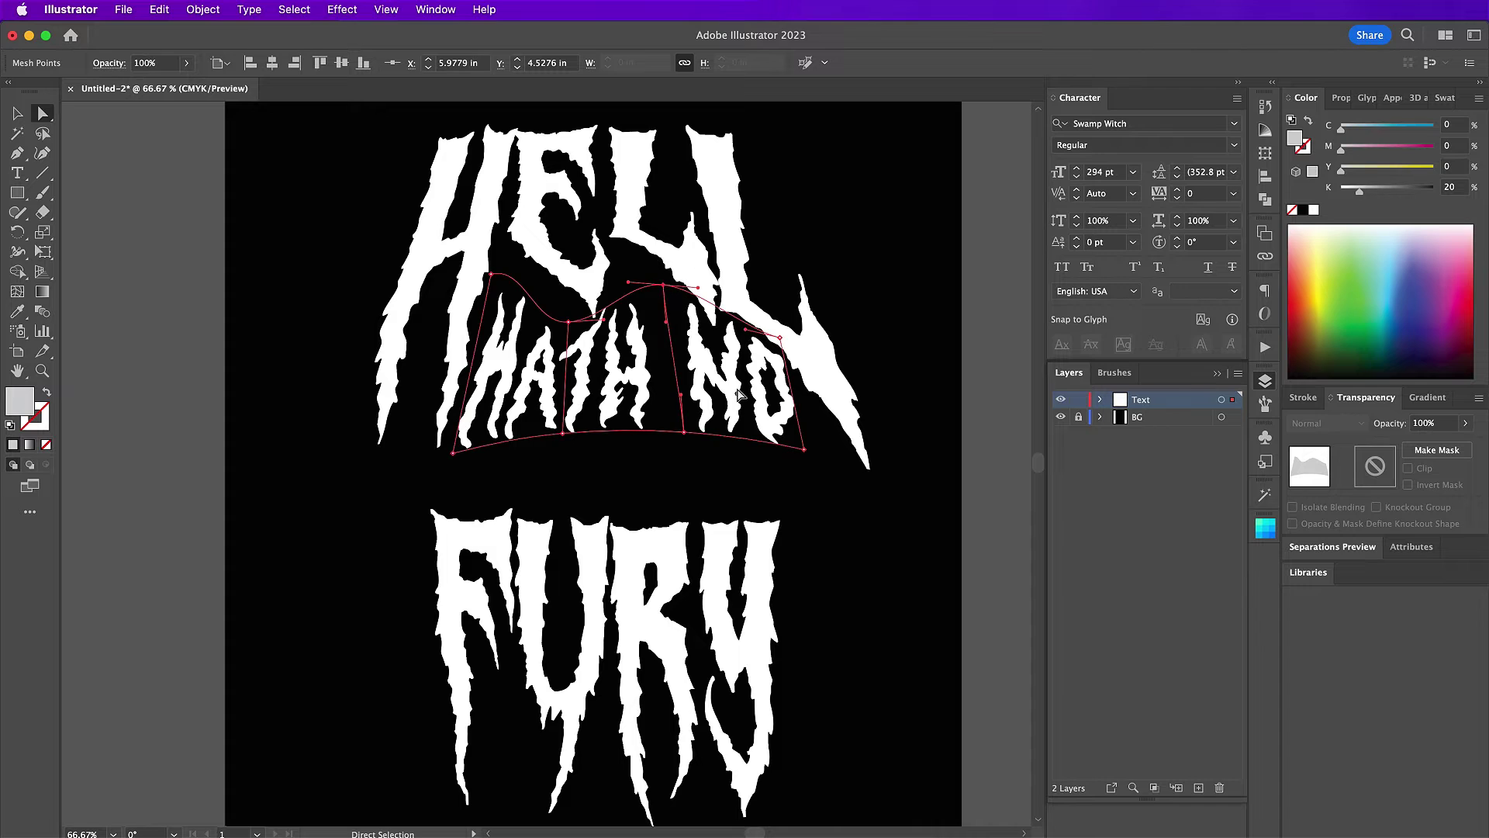
{"action": "left_click", "coordinate": [822, 462]}
{"action": "left_click", "coordinate": [823, 457]}
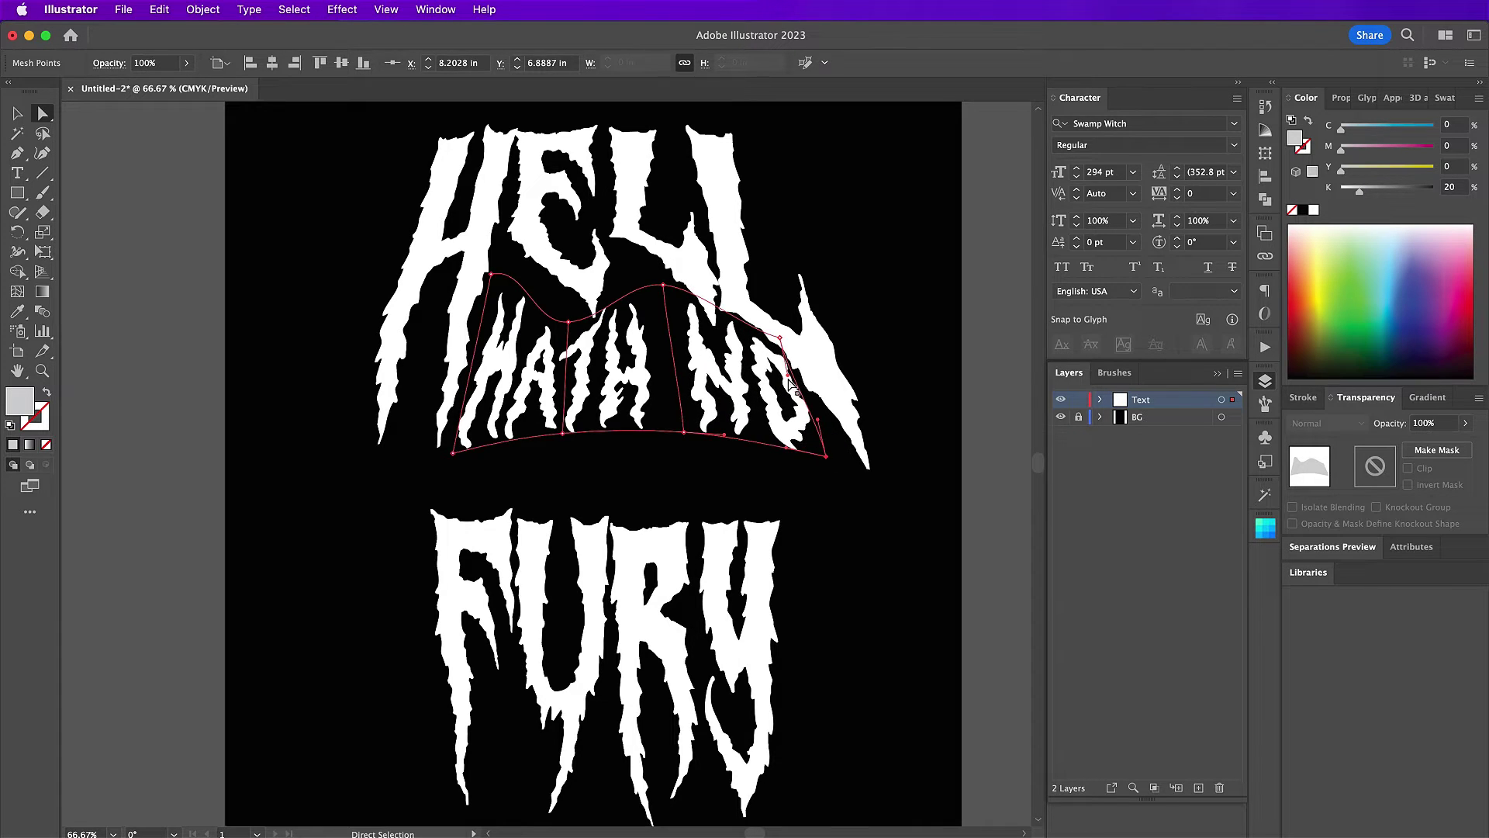
{"action": "left_click", "coordinate": [774, 342]}
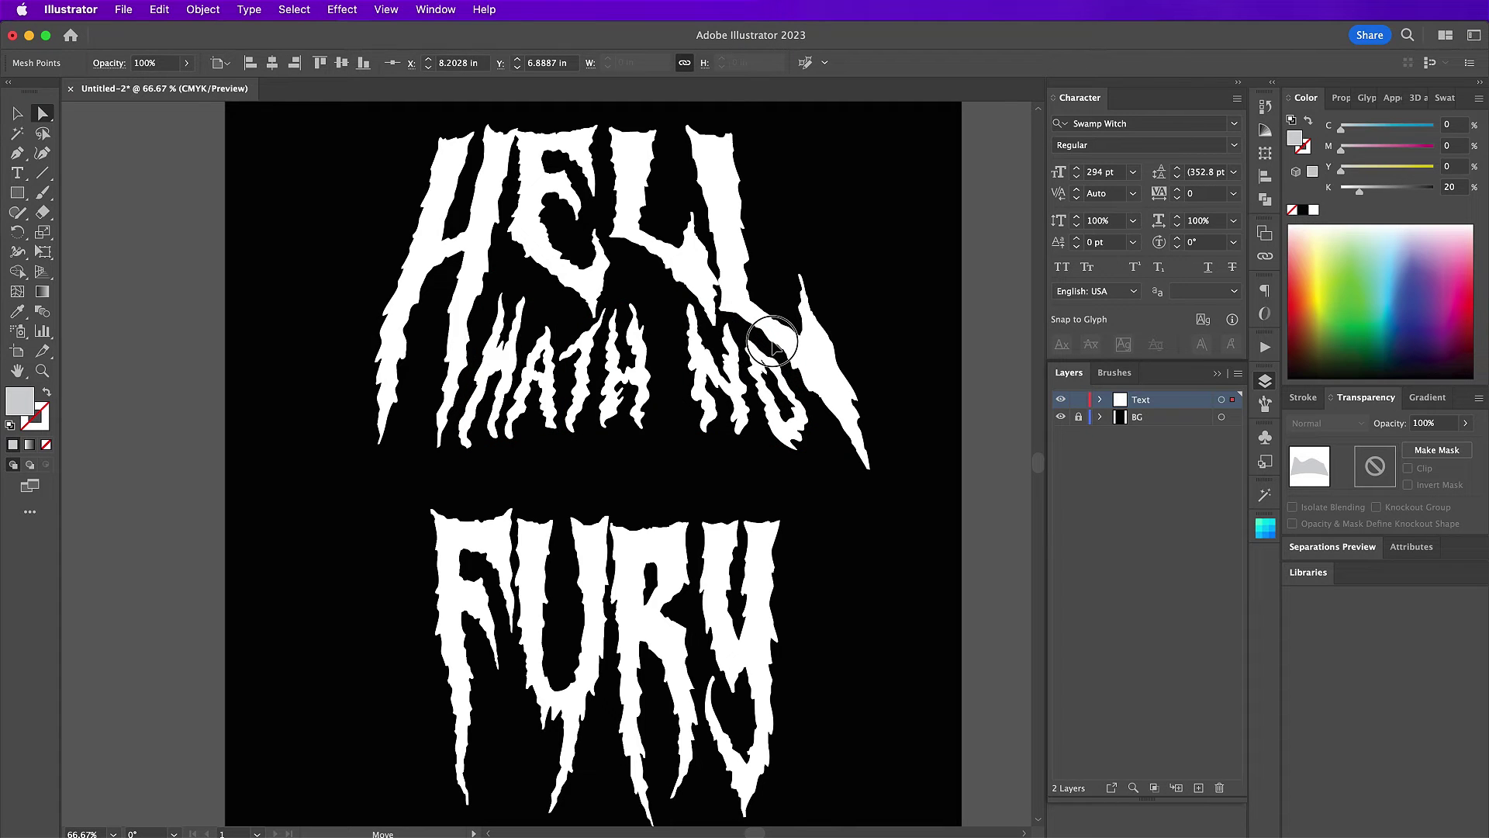
{"action": "left_click", "coordinate": [774, 342]}
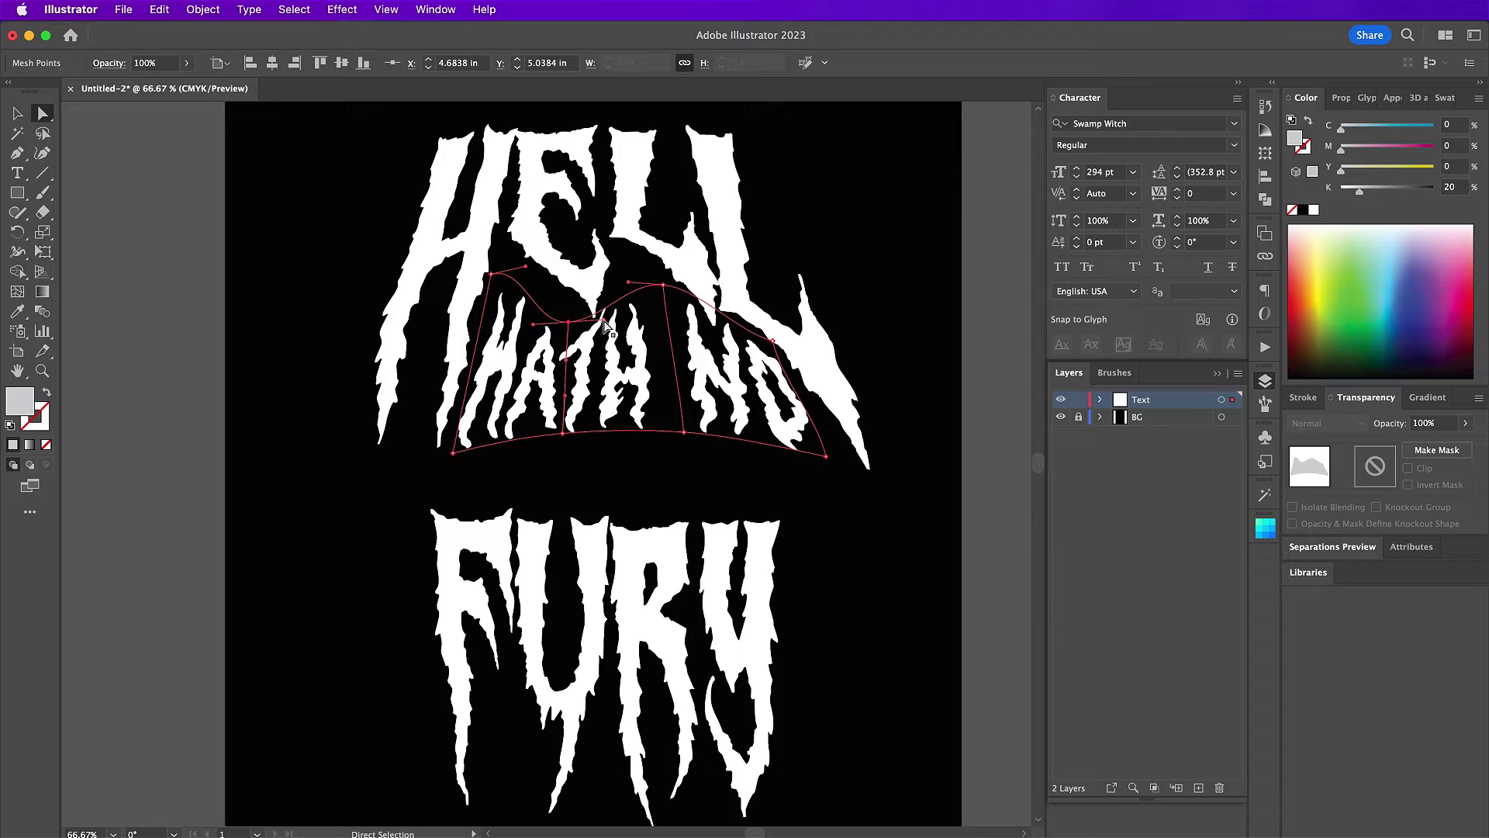
{"action": "left_click", "coordinate": [603, 327]}
{"action": "left_click_drag", "start_coordinate": [603, 327], "coordinate": [607, 339]}
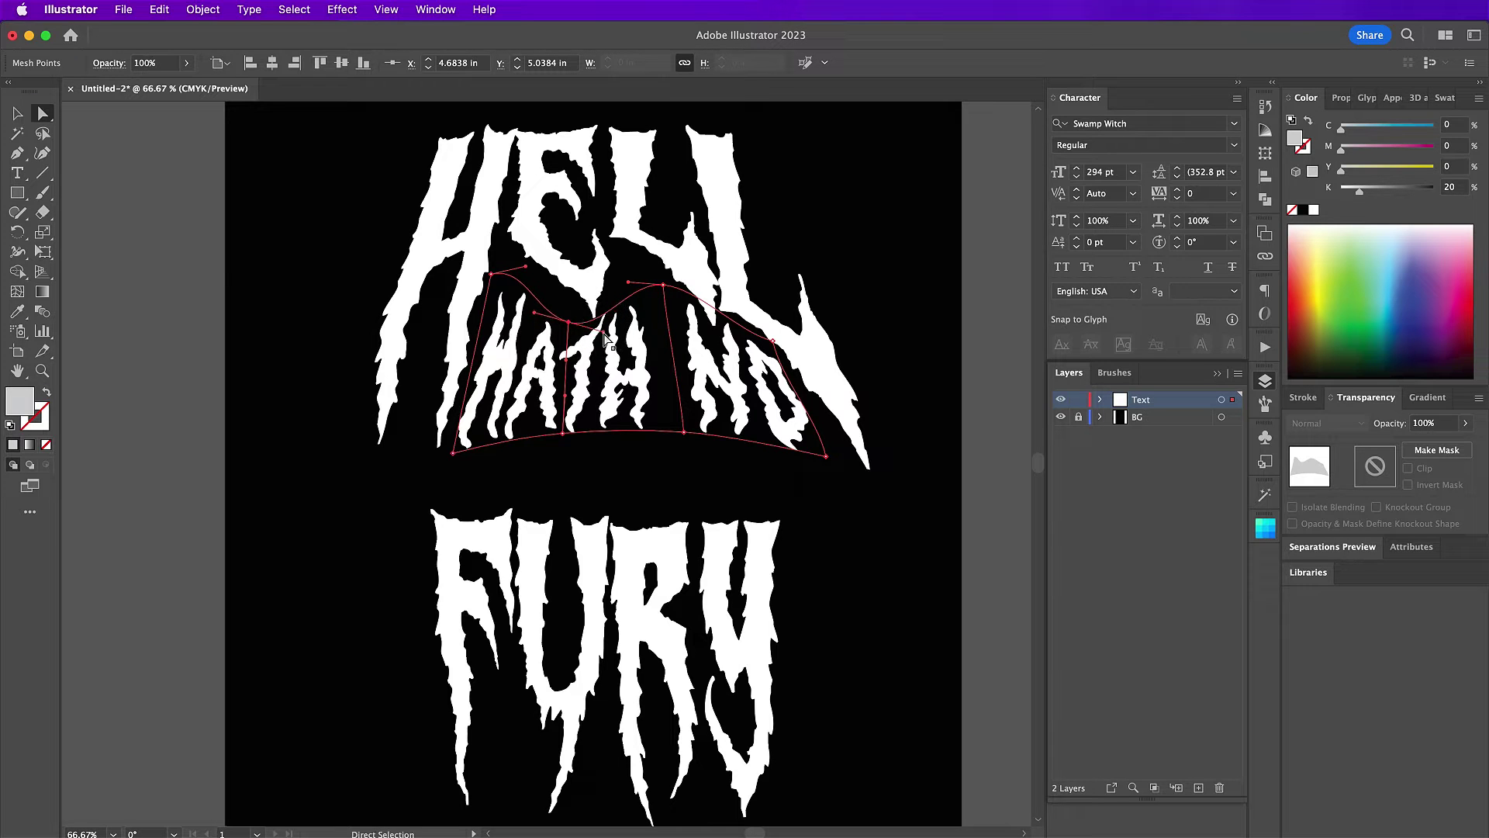
{"action": "left_click", "coordinate": [541, 305]}
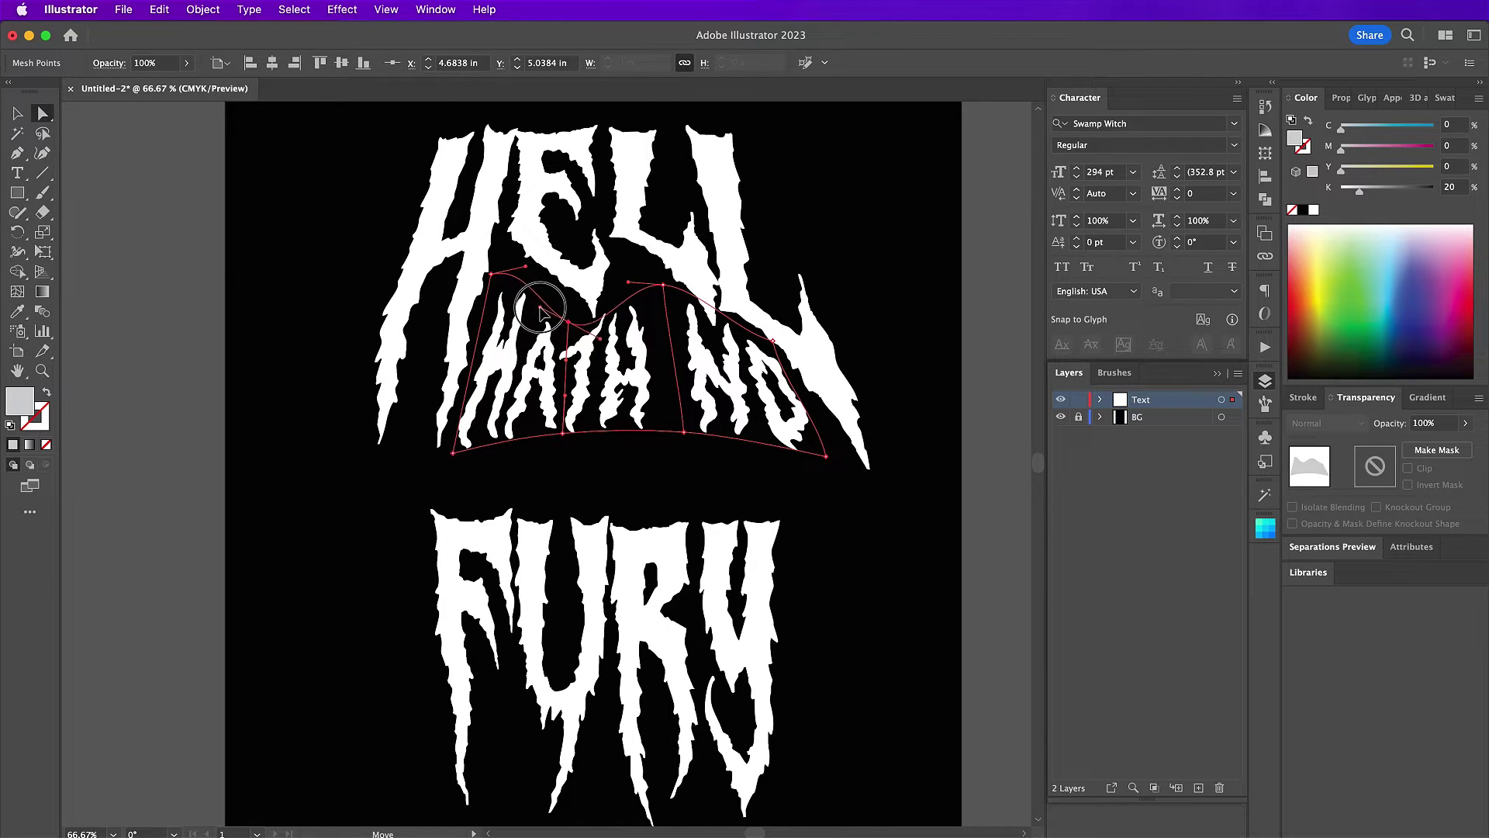
{"action": "left_click", "coordinate": [576, 320]}
{"action": "left_click", "coordinate": [577, 319]}
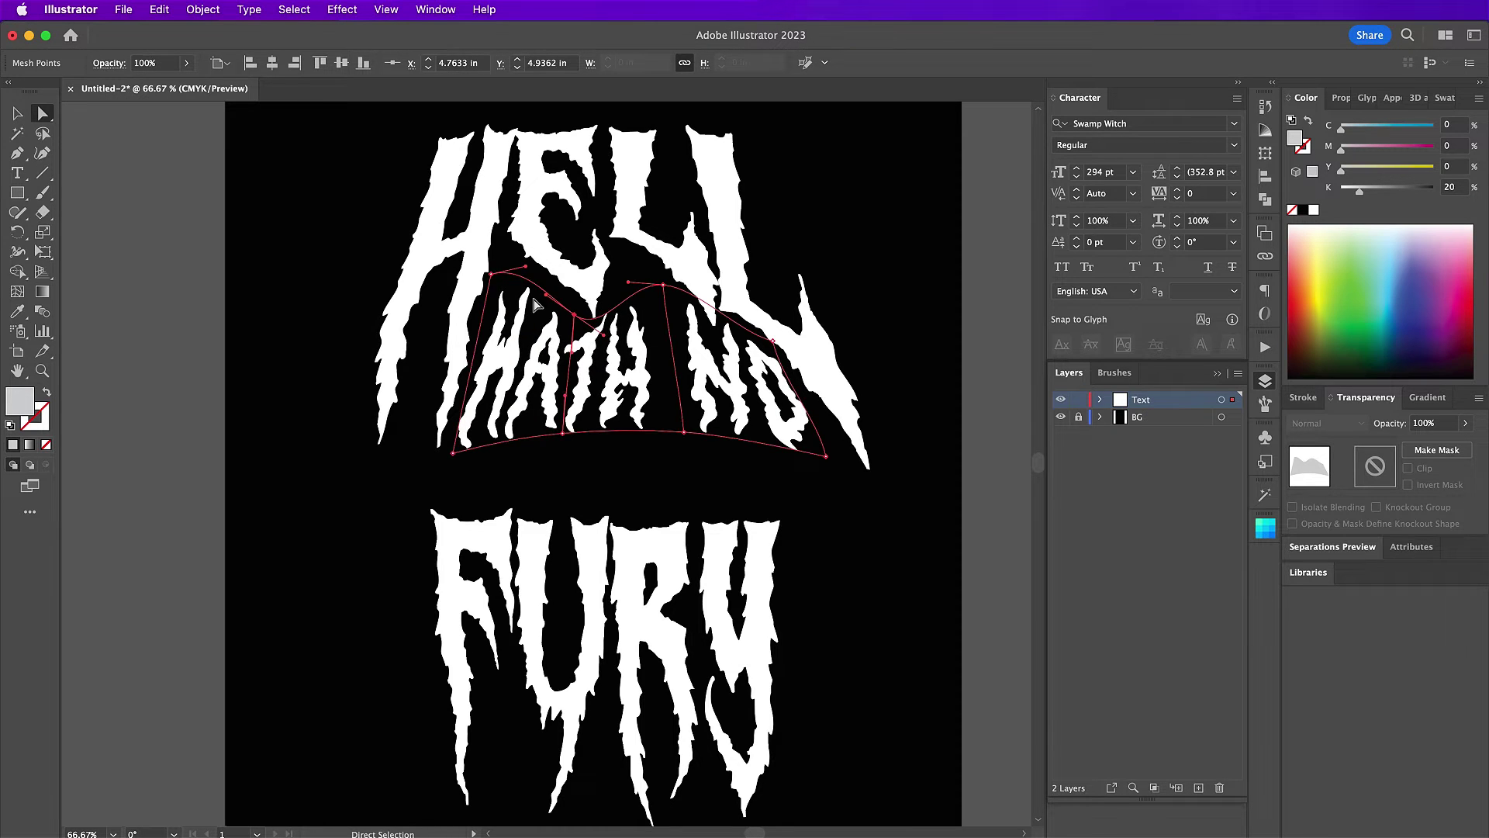
{"action": "left_click_drag", "start_coordinate": [527, 269], "coordinate": [531, 253]}
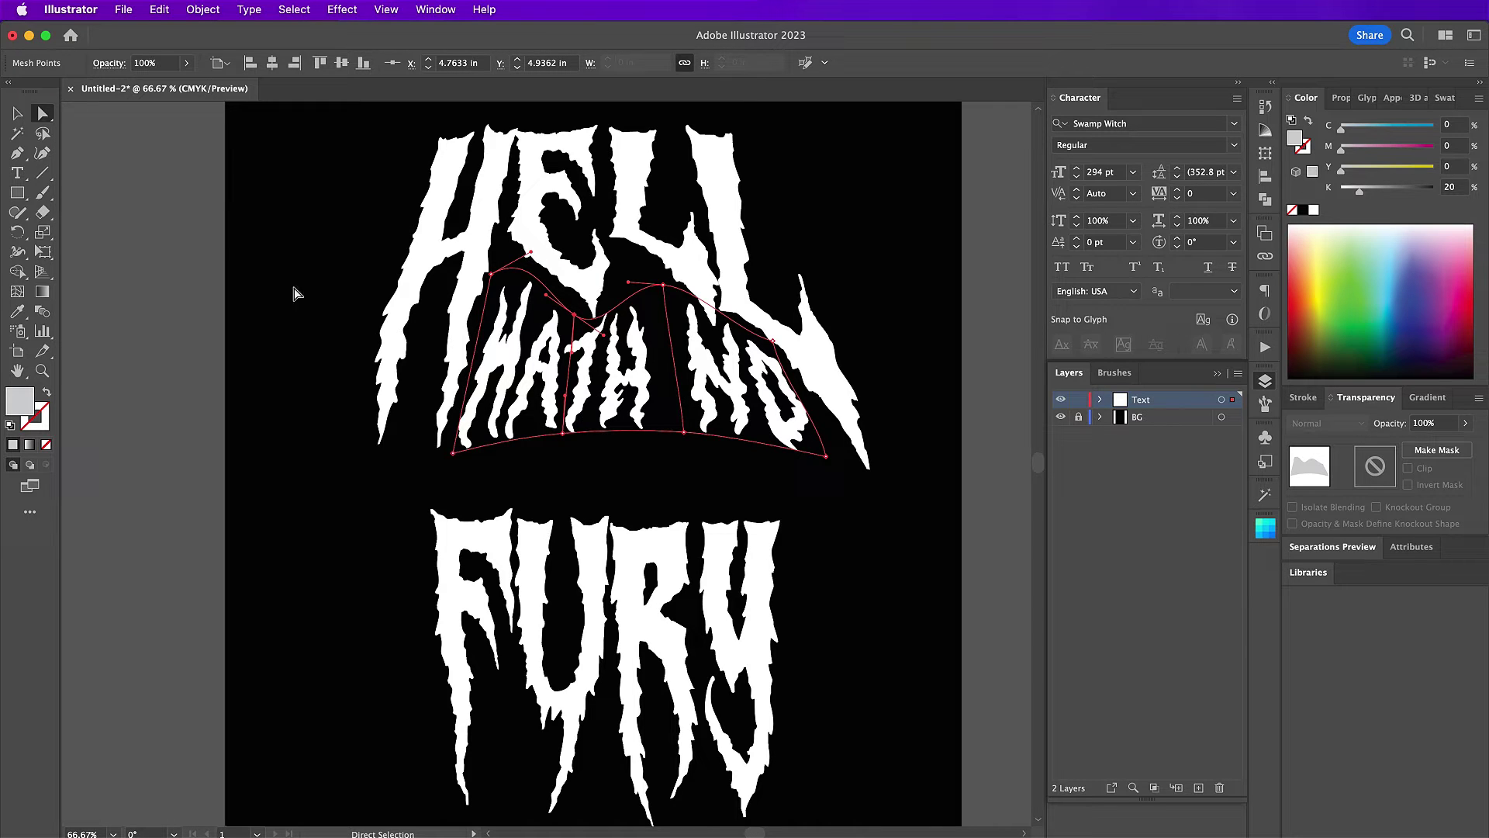
{"action": "left_click", "coordinate": [19, 115]}
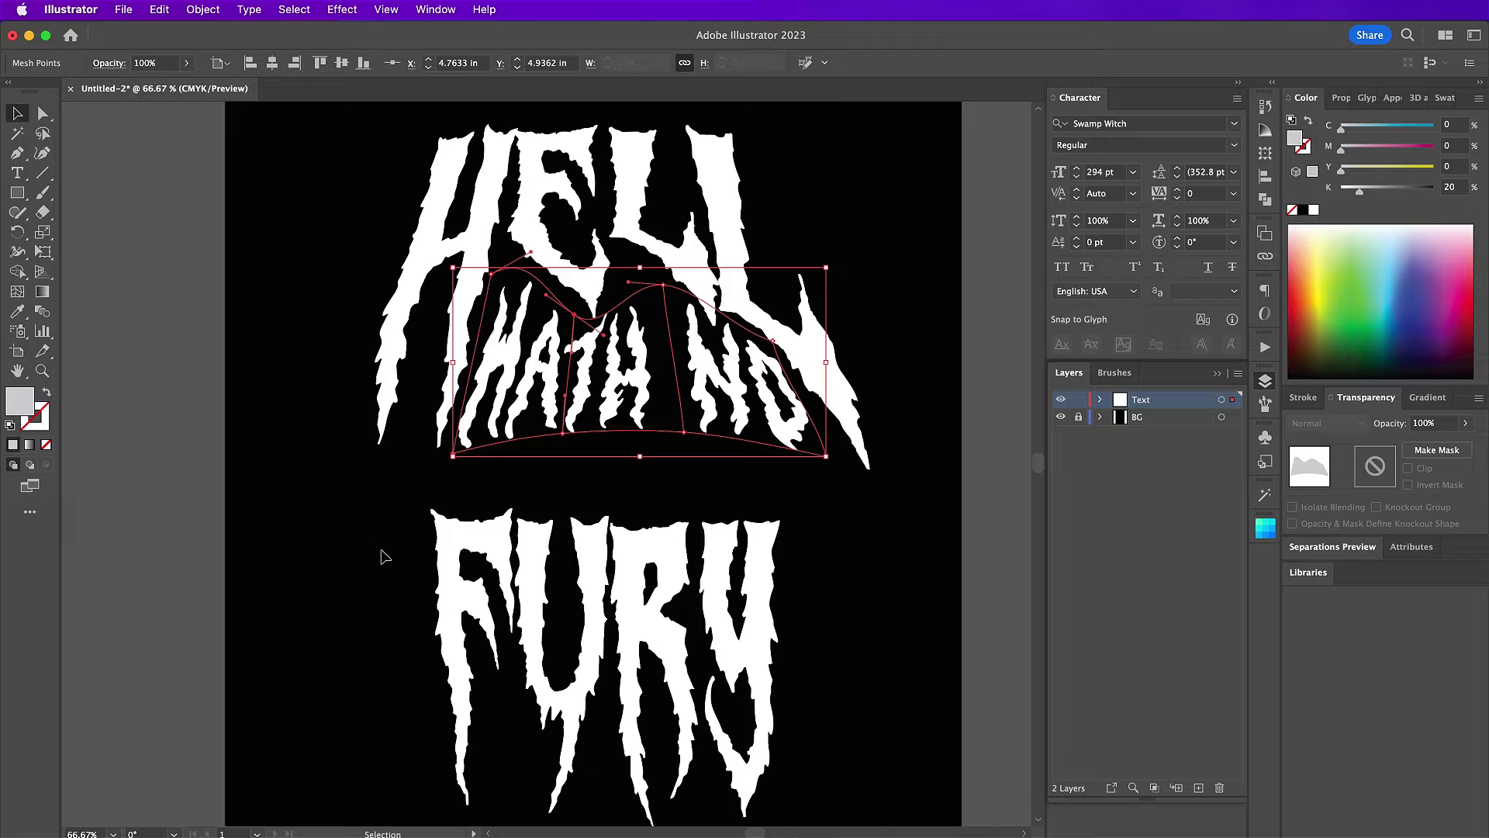
{"action": "left_click", "coordinate": [451, 600]}
Step: Move FURY up under HATH NO and wrap it in a Shell Lower warp envelope
{"action": "left_click_drag", "start_coordinate": [447, 592], "coordinate": [442, 540]}
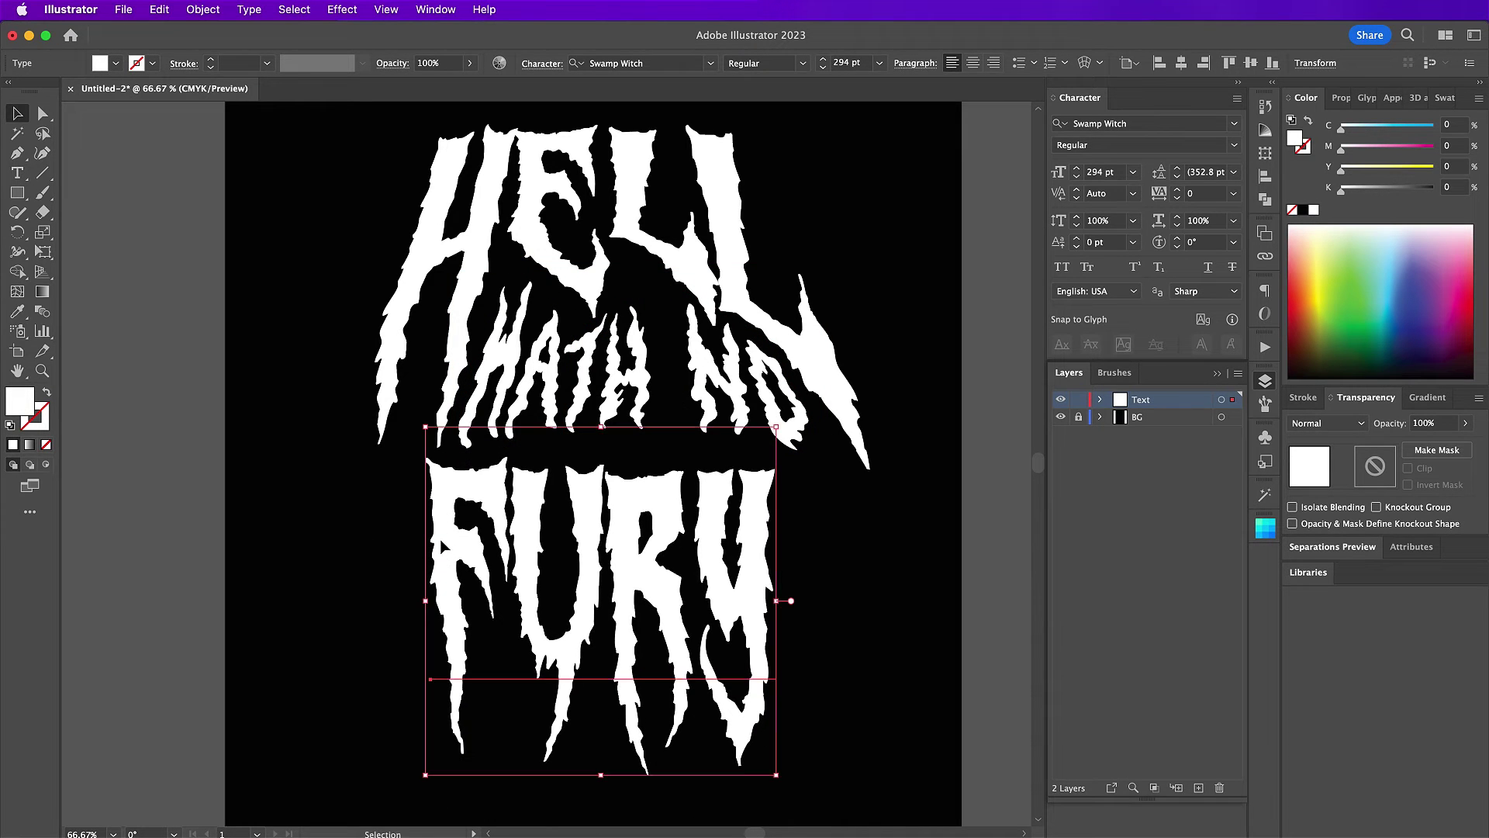
{"action": "left_click", "coordinate": [203, 9]}
{"action": "mouse_move", "coordinate": [256, 551]}
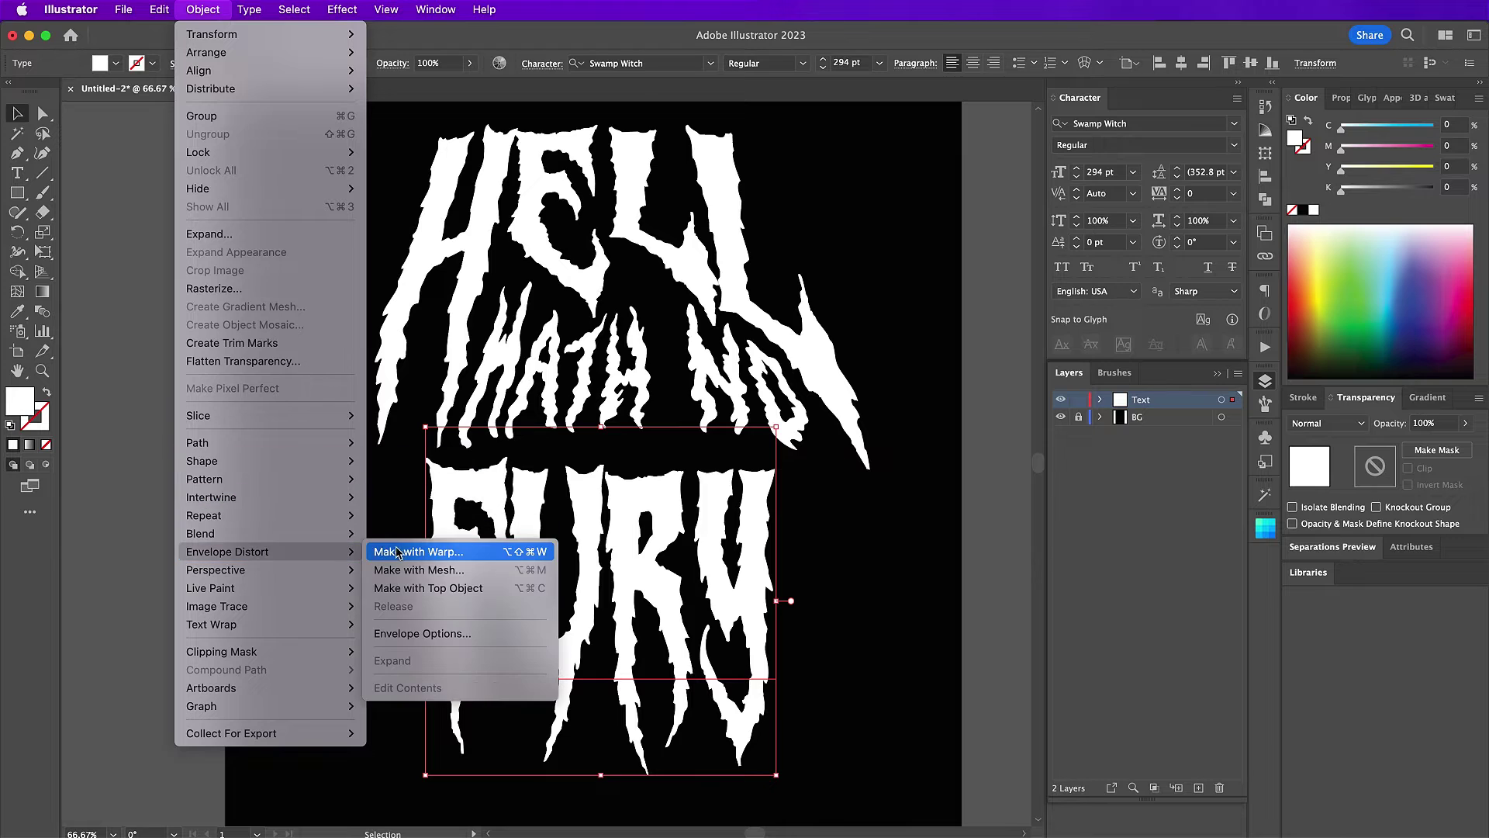
{"action": "left_click", "coordinate": [397, 552]}
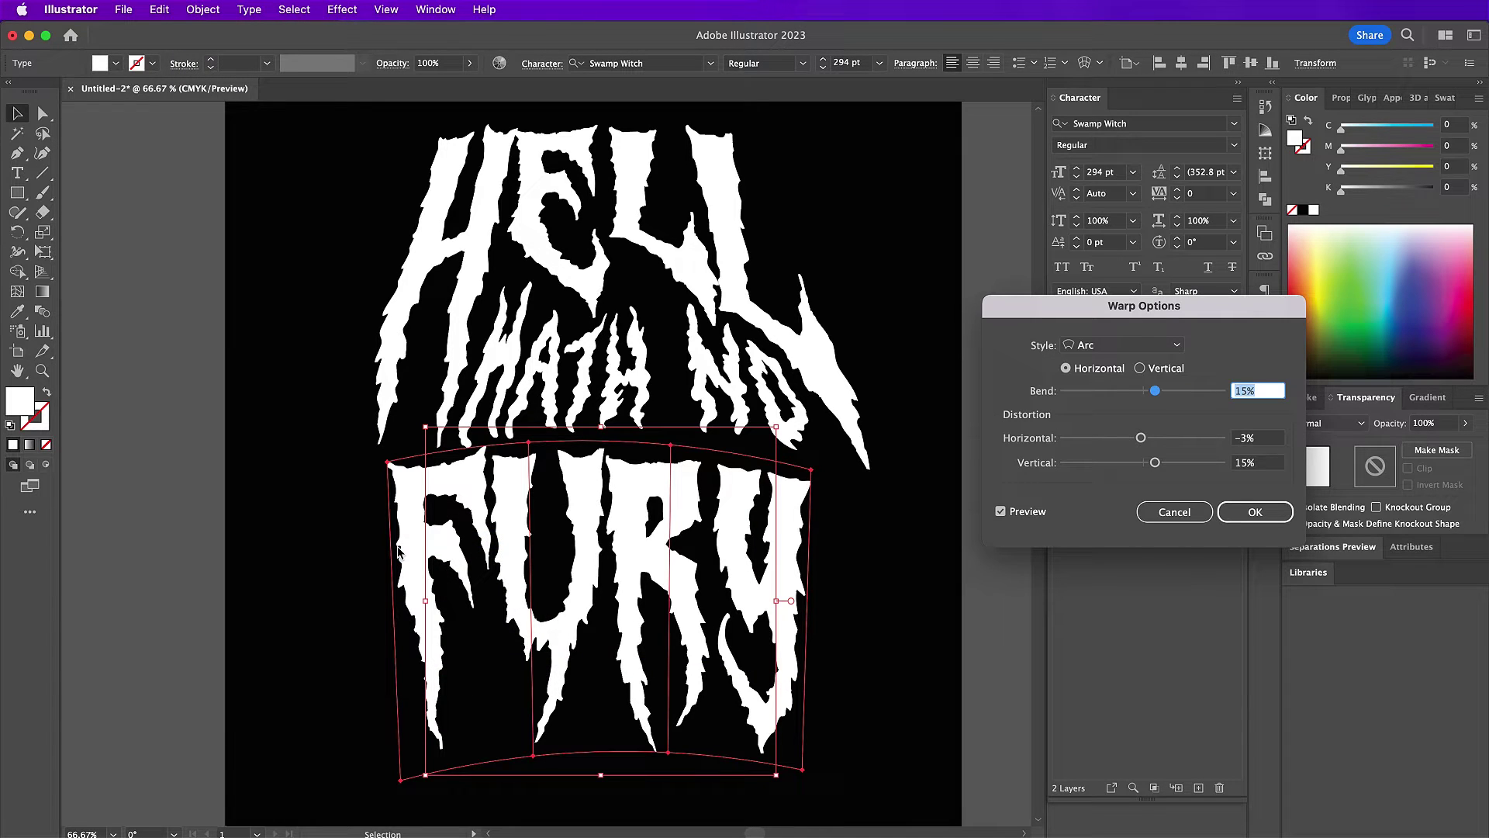
{"action": "left_click", "coordinate": [1084, 346]}
{"action": "left_click", "coordinate": [1102, 459]}
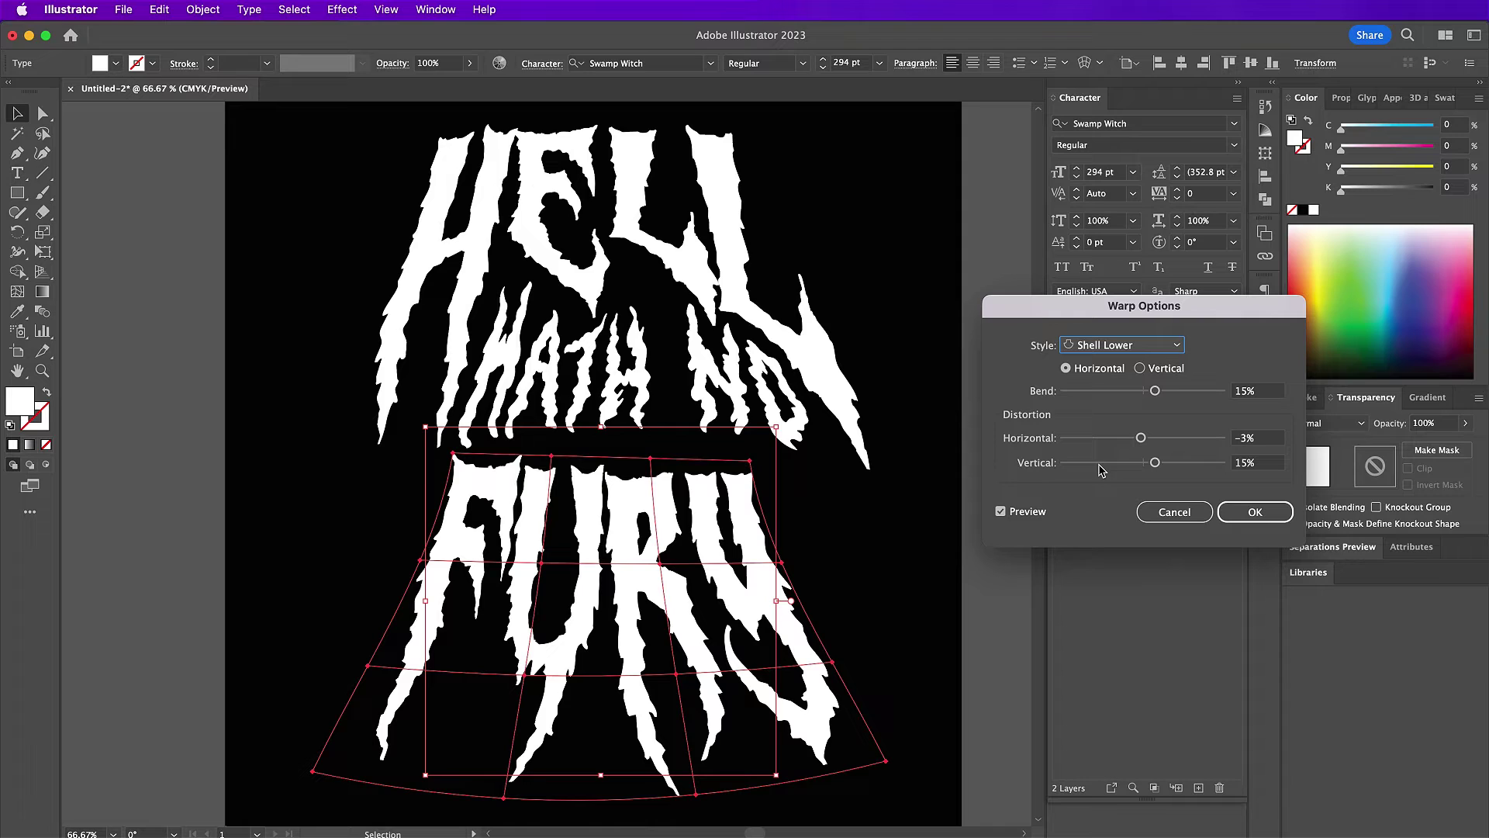
Step: Set the warp to −62% bend, 0% horizontal and −37% vertical distortion, and apply it
{"action": "left_click", "coordinate": [1246, 391]}
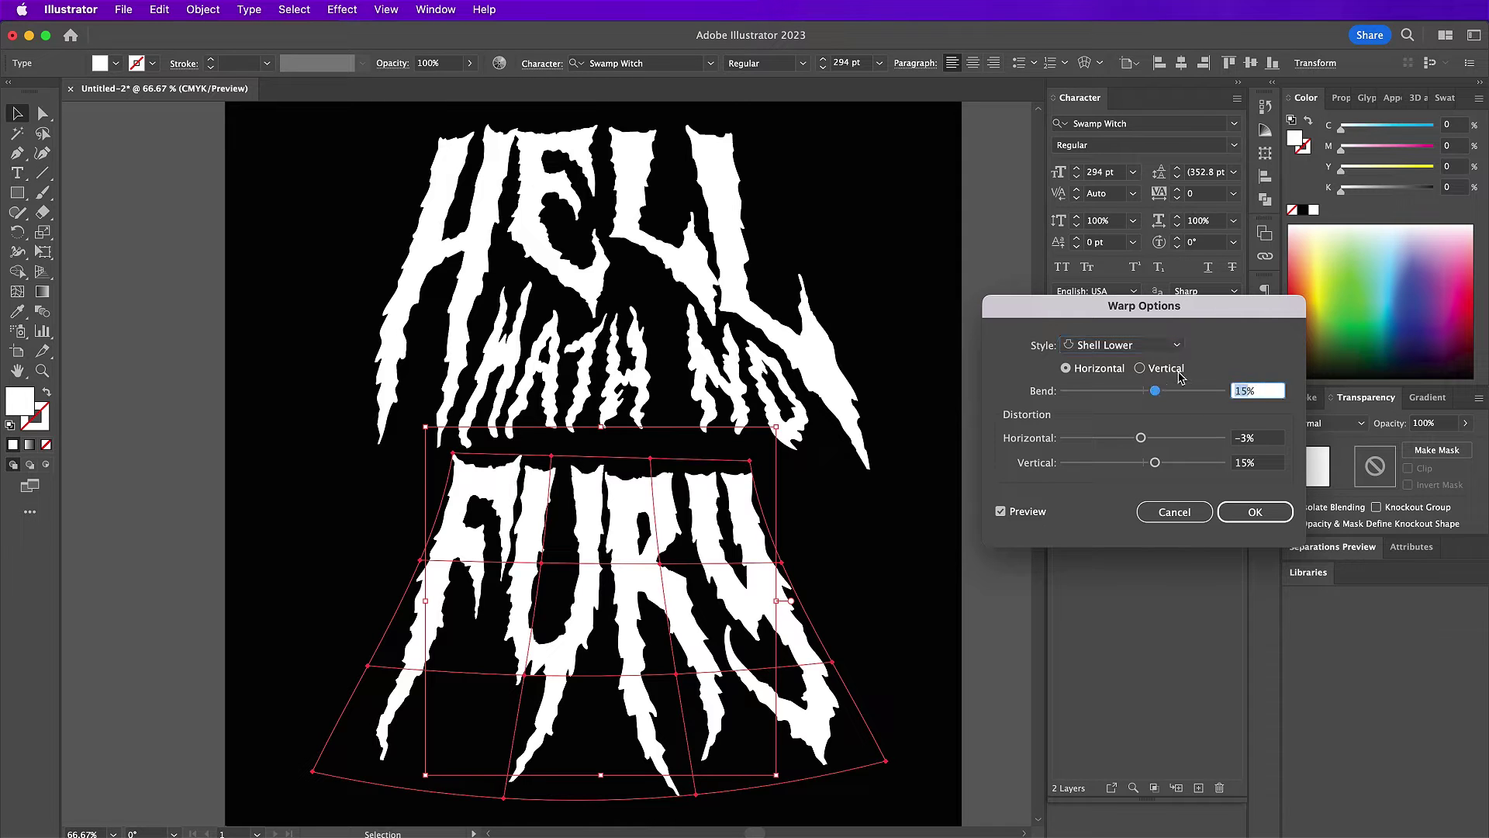
{"action": "type", "text": "-62"}
{"action": "left_click", "coordinate": [1258, 438]}
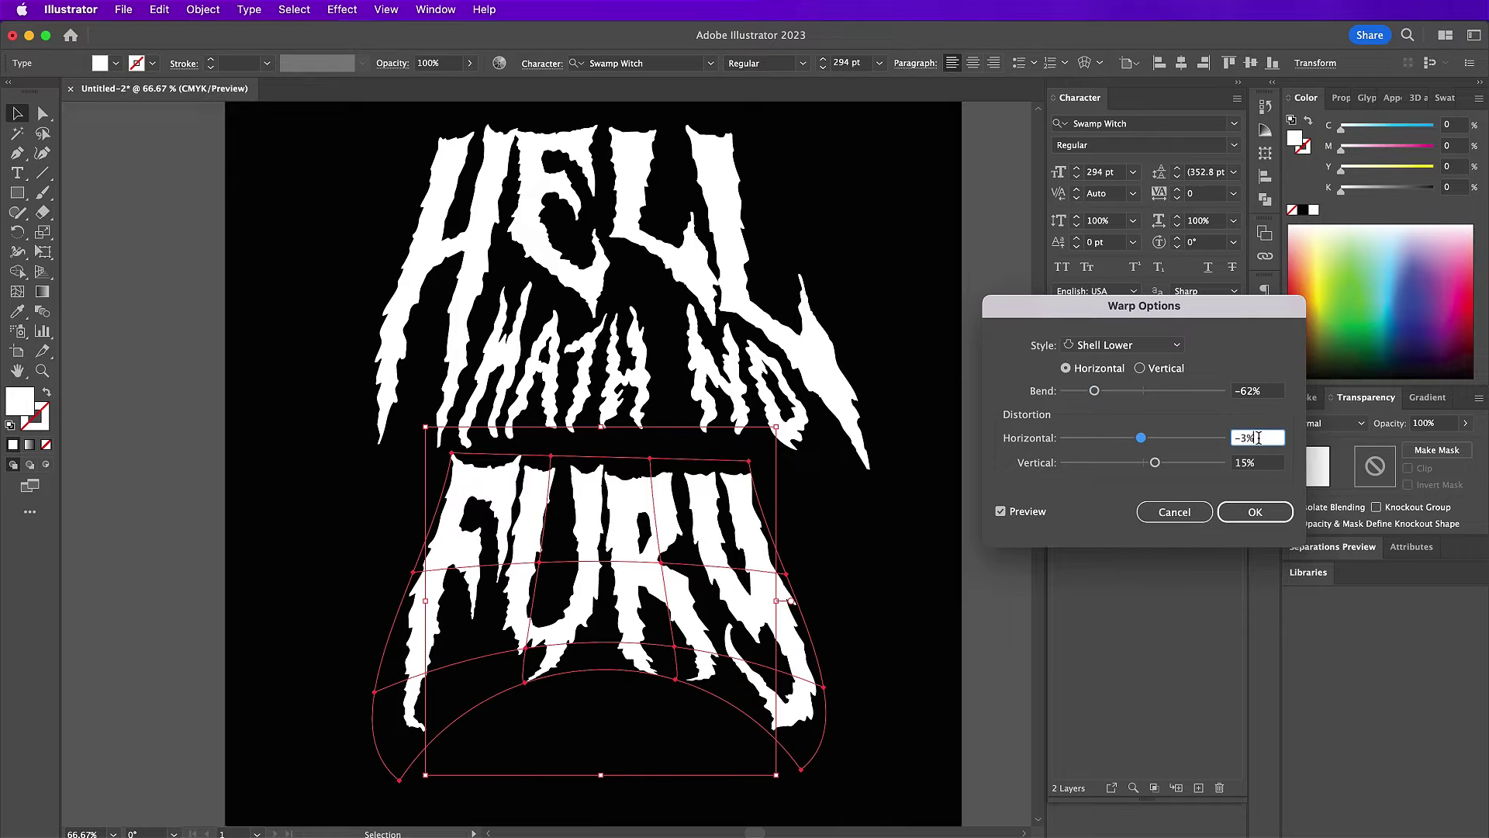
{"action": "left_click", "coordinate": [1249, 466]}
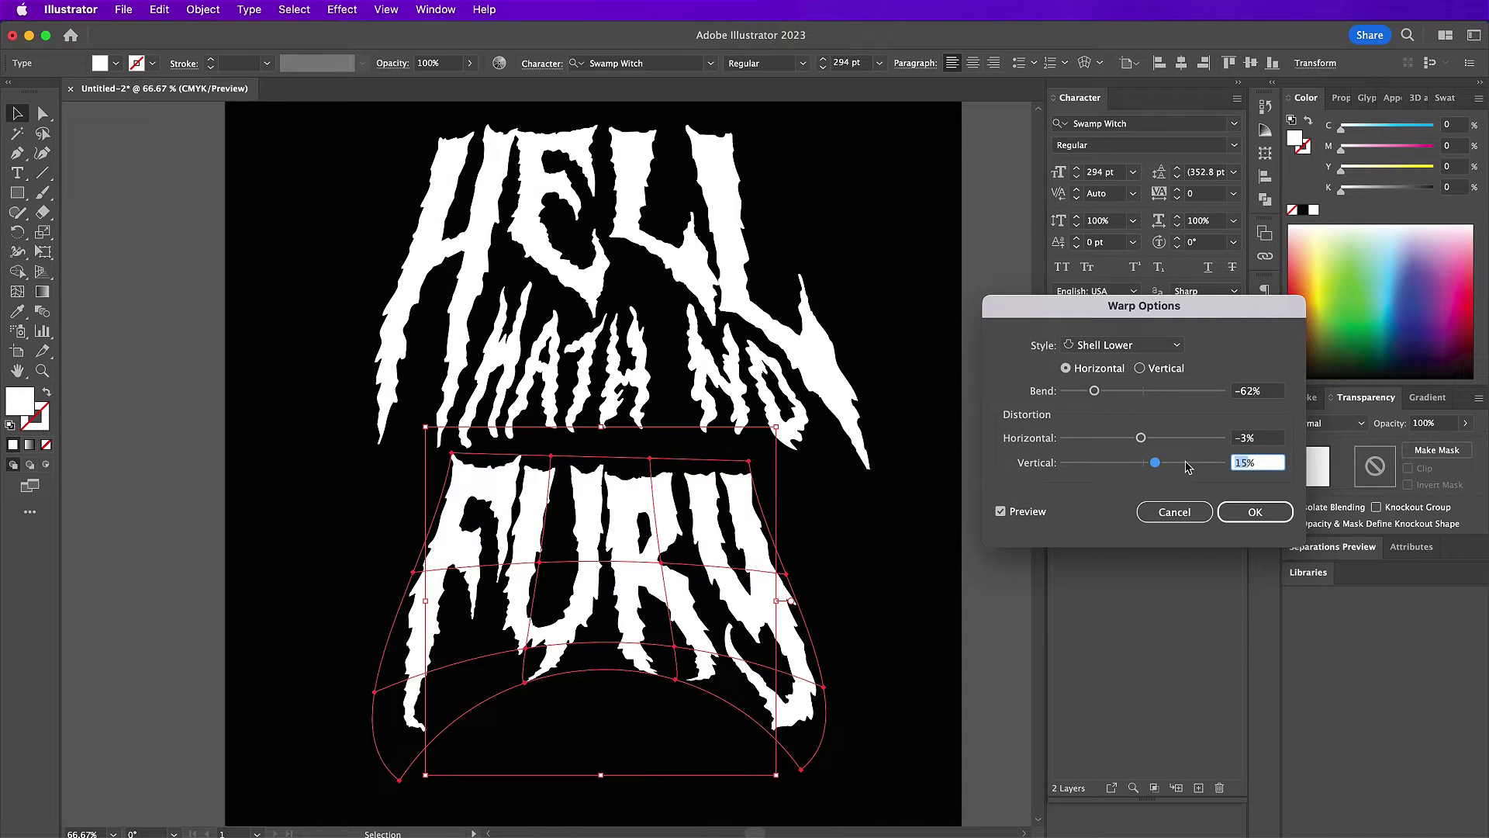
{"action": "left_click", "coordinate": [1250, 439]}
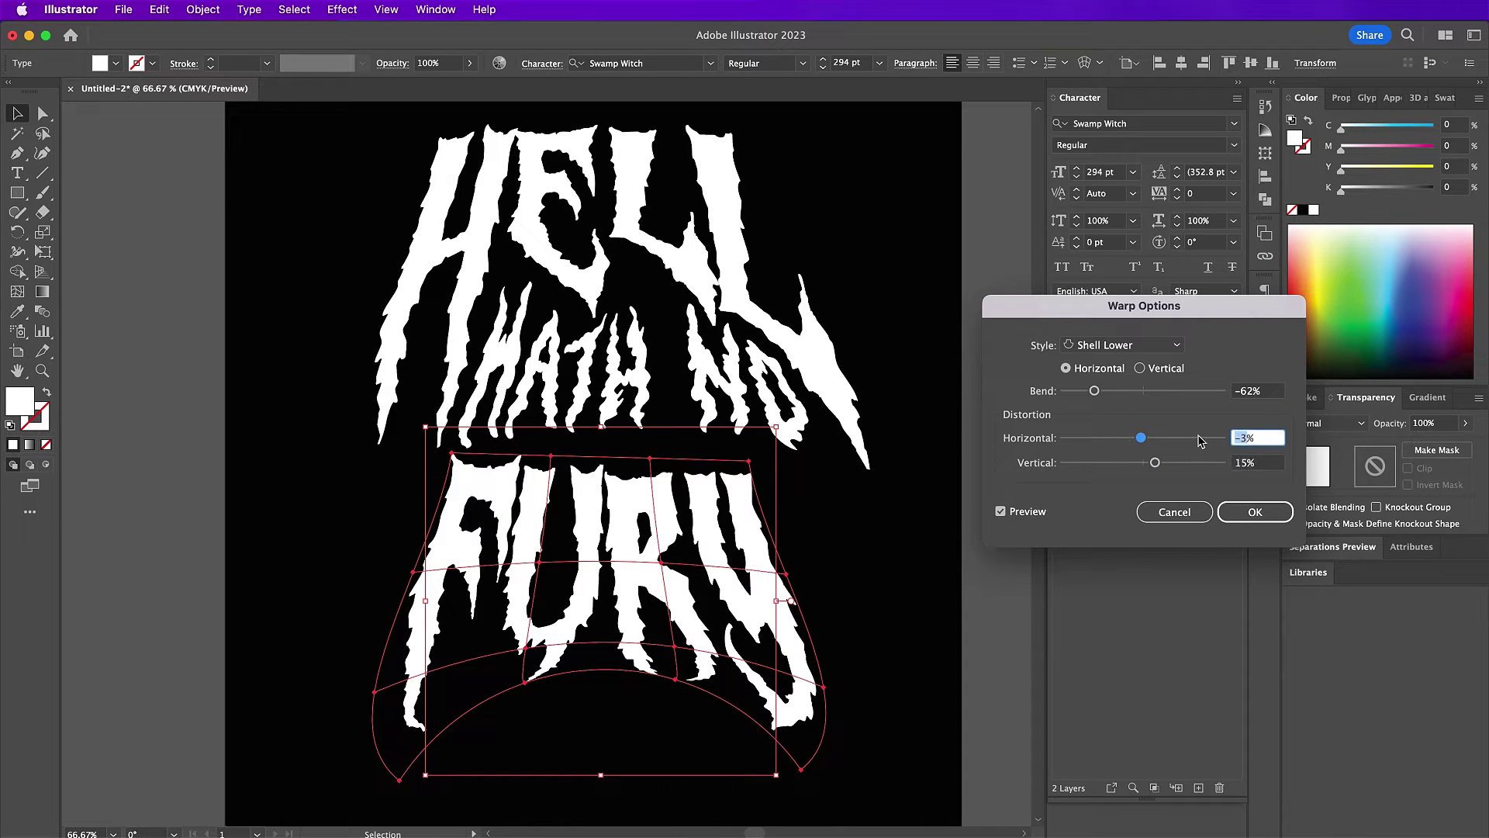
{"action": "type", "text": "0"}
{"action": "left_click", "coordinate": [1247, 464]}
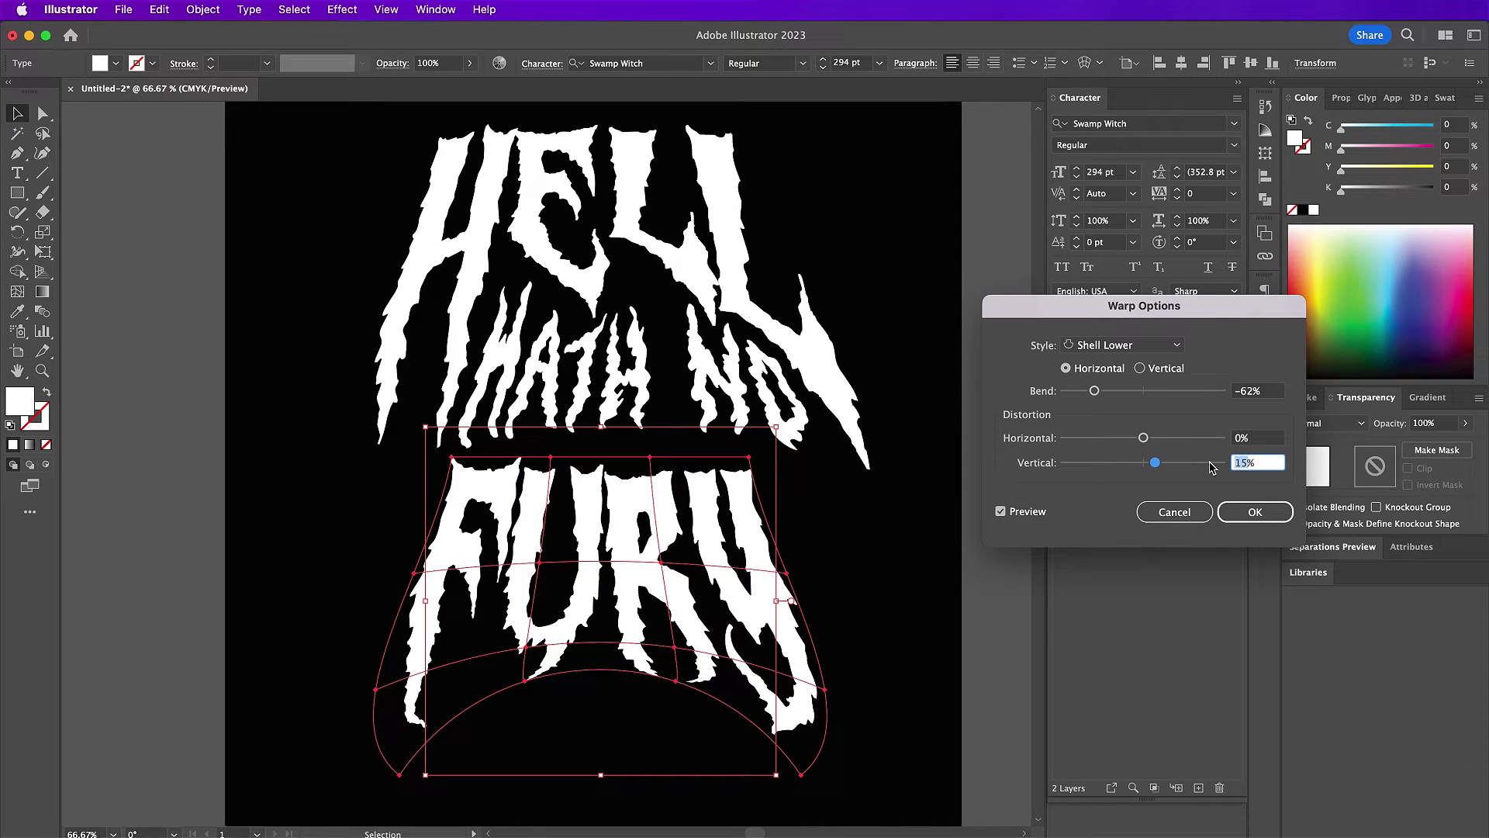
{"action": "type", "text": "-37"}
{"action": "left_click", "coordinate": [1249, 439]}
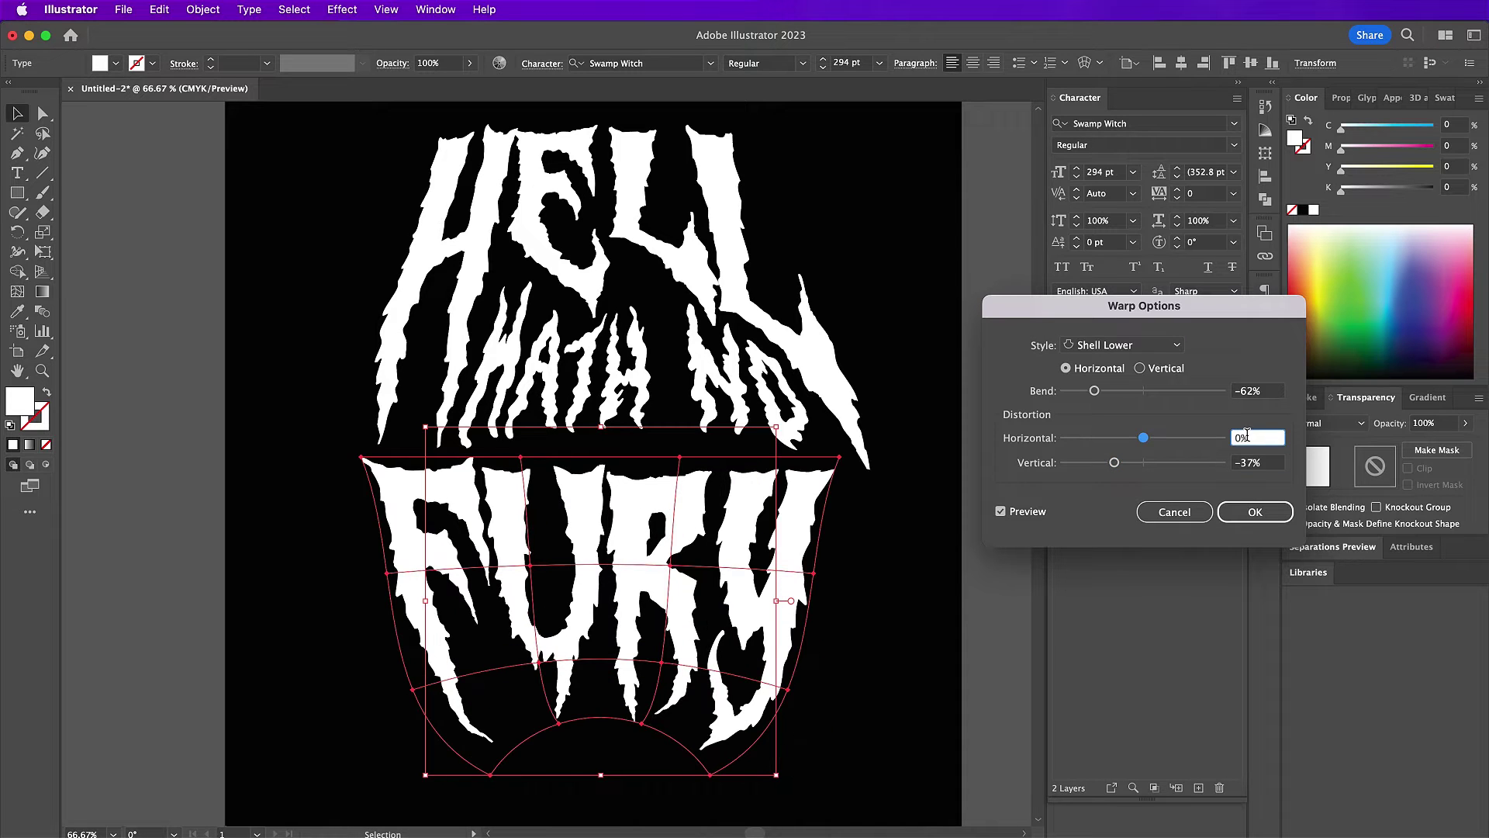
{"action": "left_click", "coordinate": [1253, 512]}
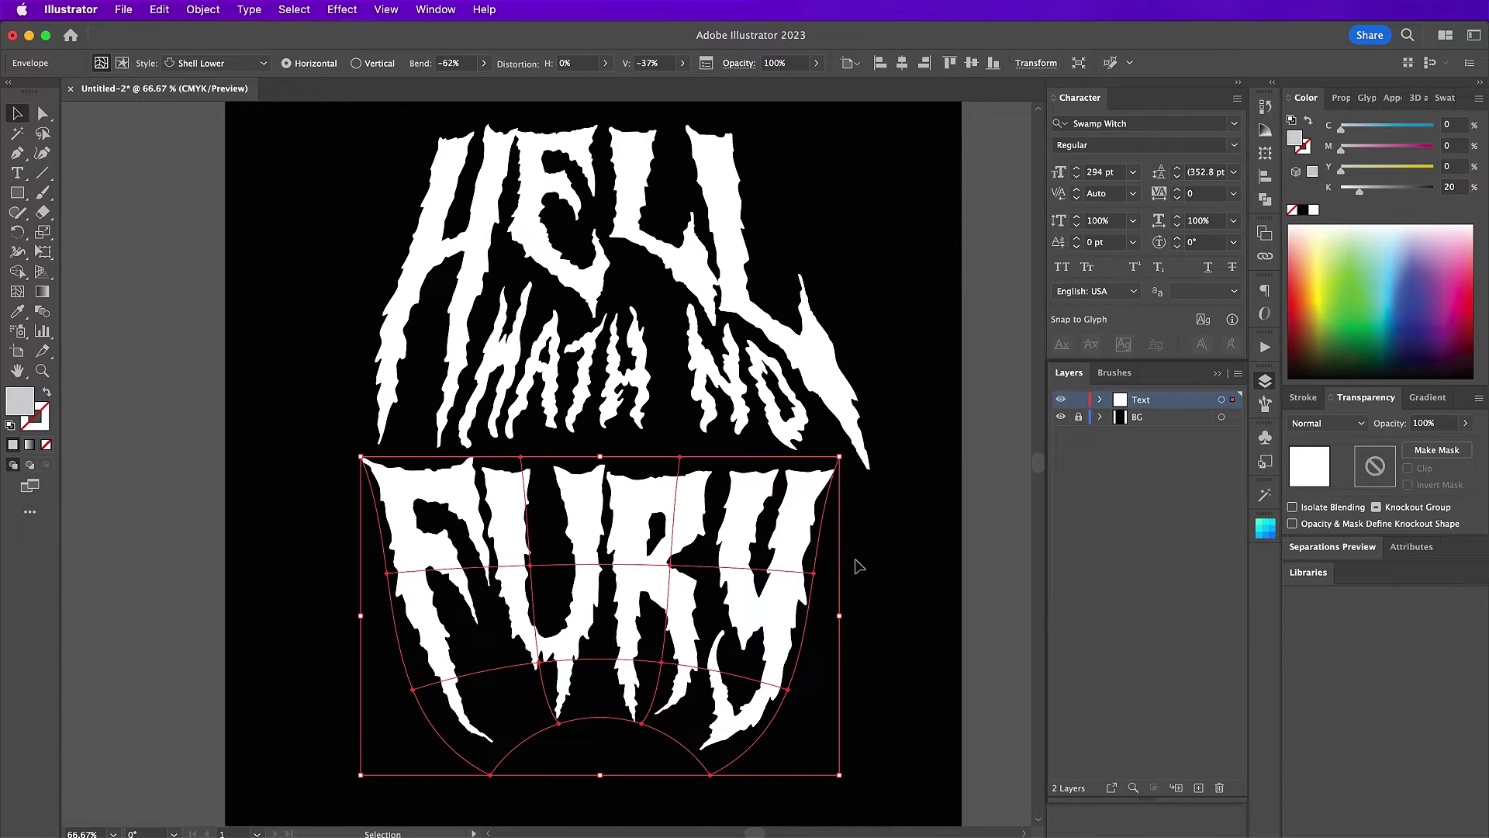
Step: Drag FURY's envelope mesh points to raise its top and right corner and nudge the top-left corner right
{"action": "left_click", "coordinate": [43, 113]}
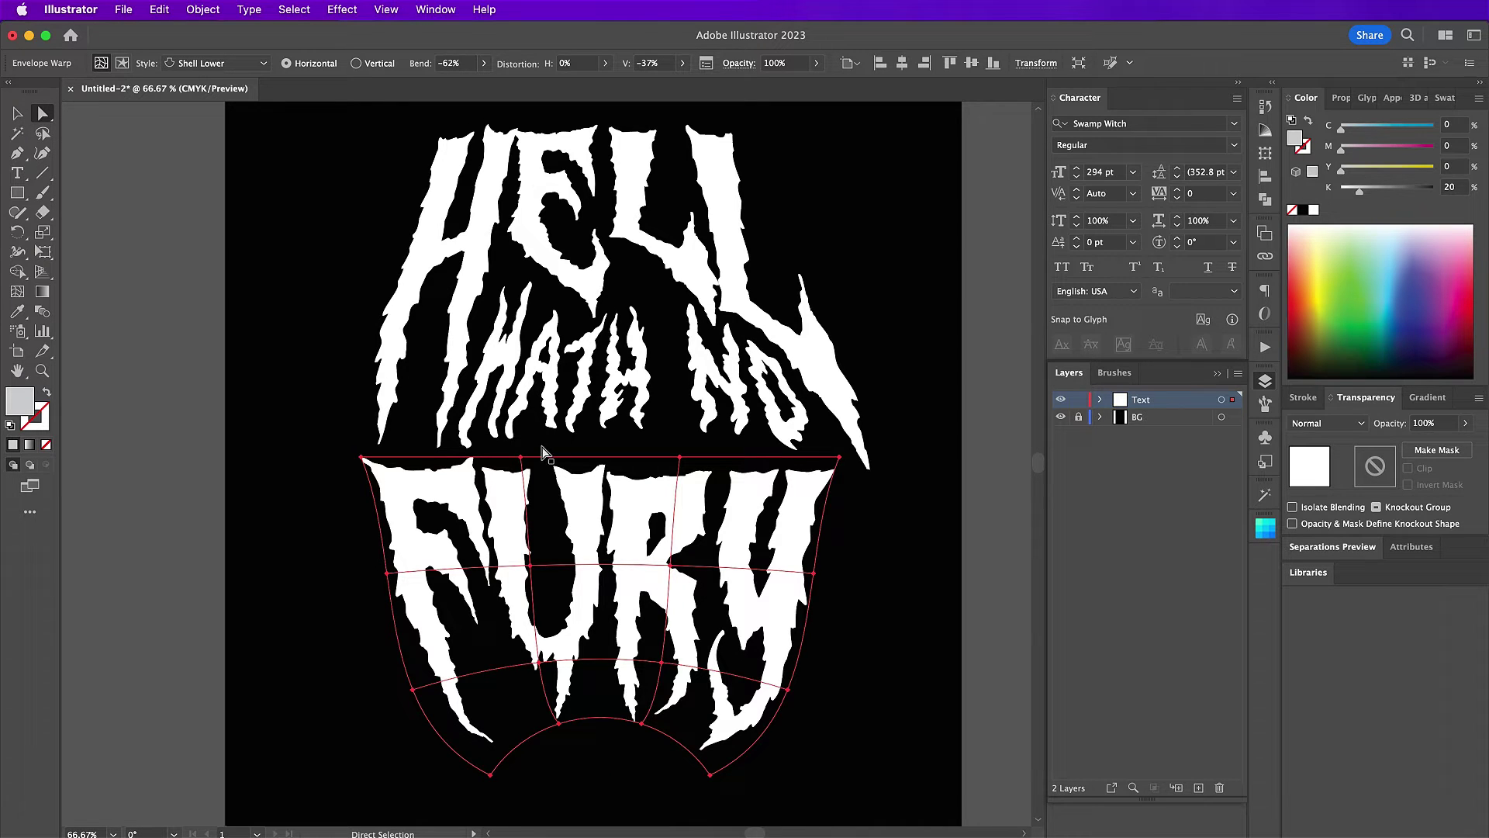
{"action": "left_click", "coordinate": [520, 460]}
{"action": "left_click_drag", "start_coordinate": [520, 460], "coordinate": [545, 442]}
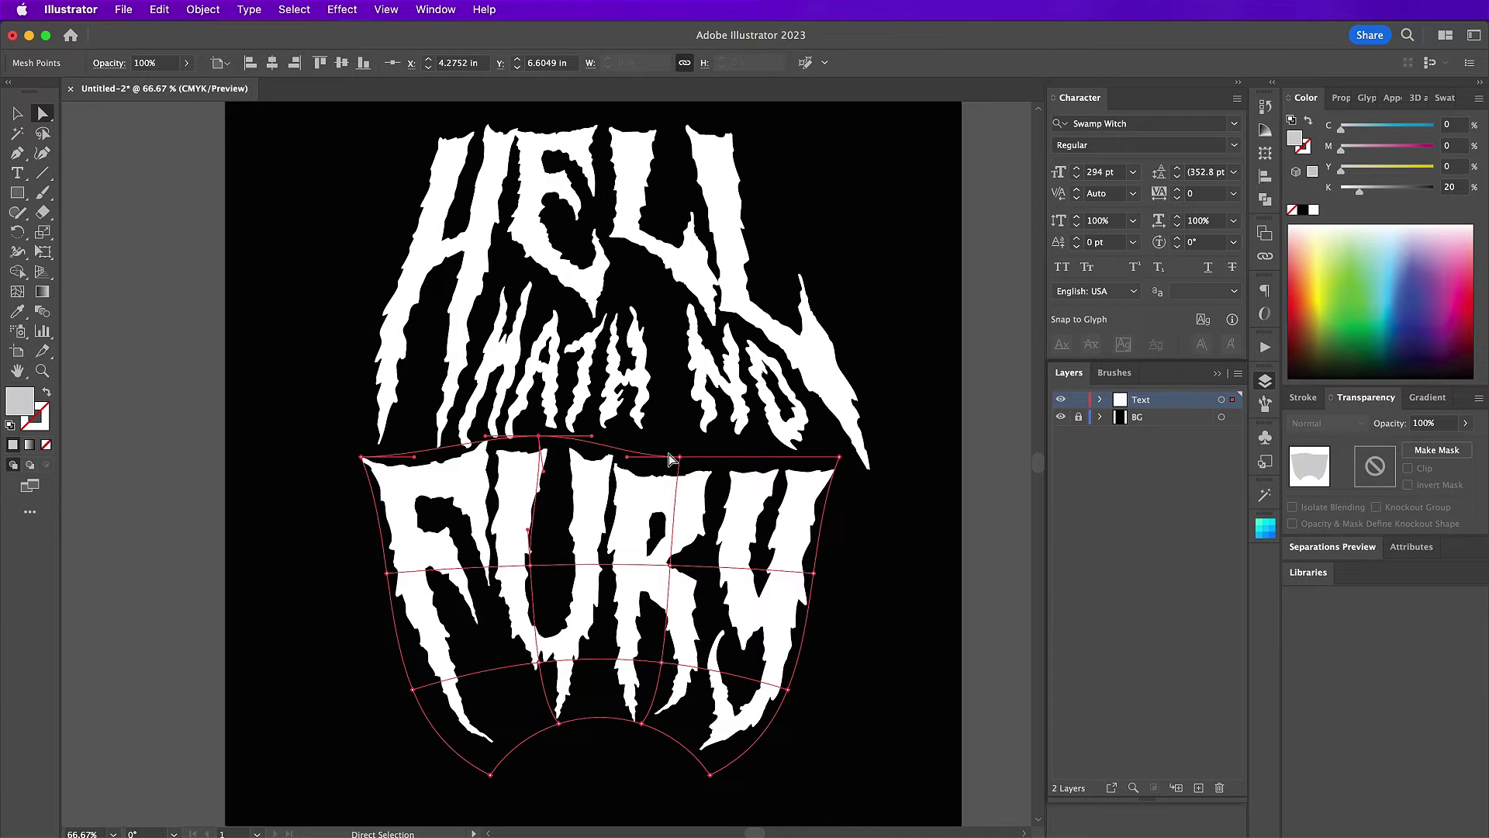
{"action": "left_click_drag", "start_coordinate": [678, 452], "coordinate": [684, 426]}
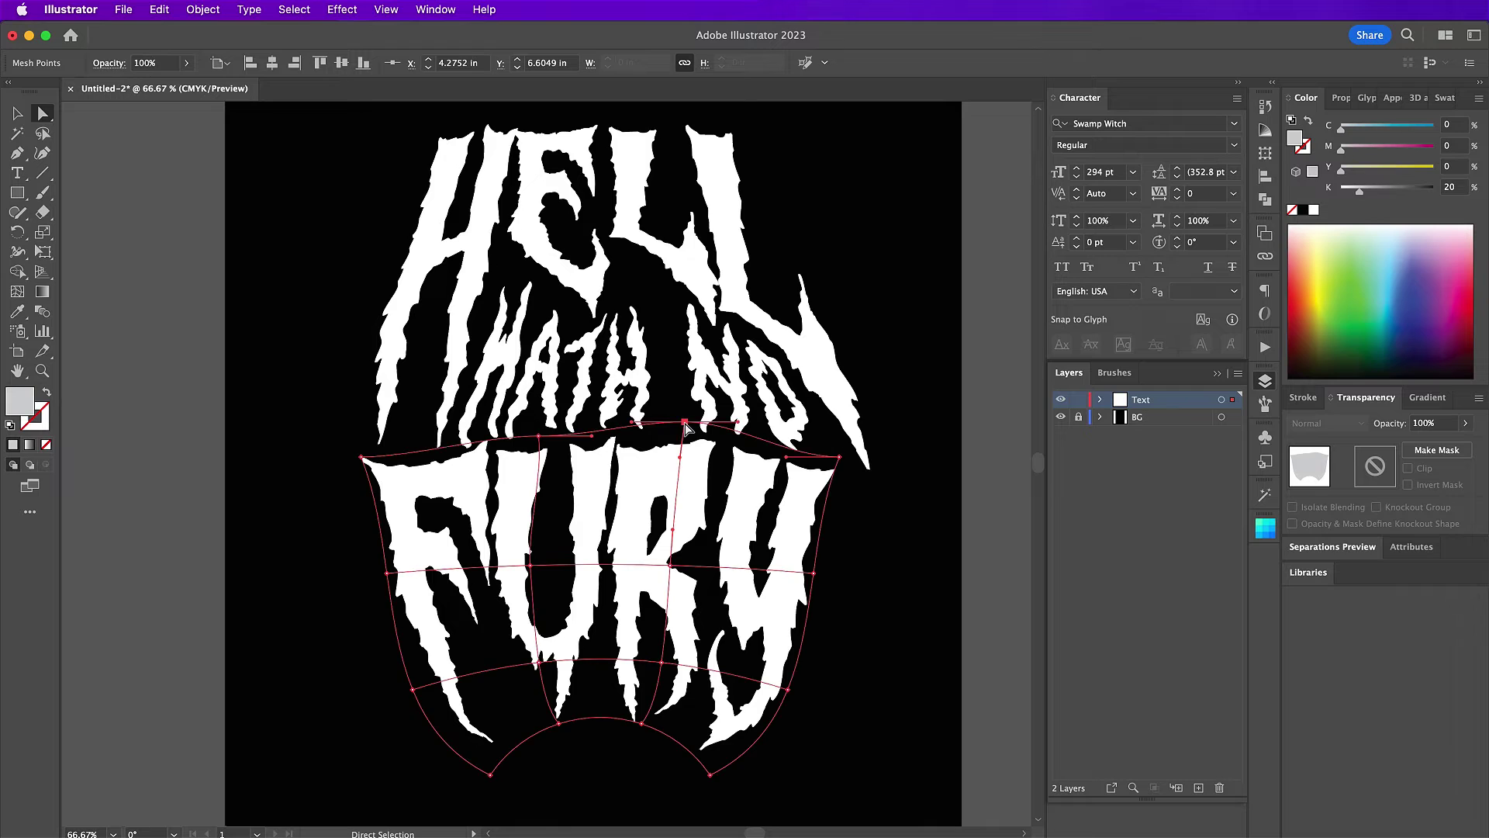
{"action": "left_click_drag", "start_coordinate": [846, 468], "coordinate": [859, 456]}
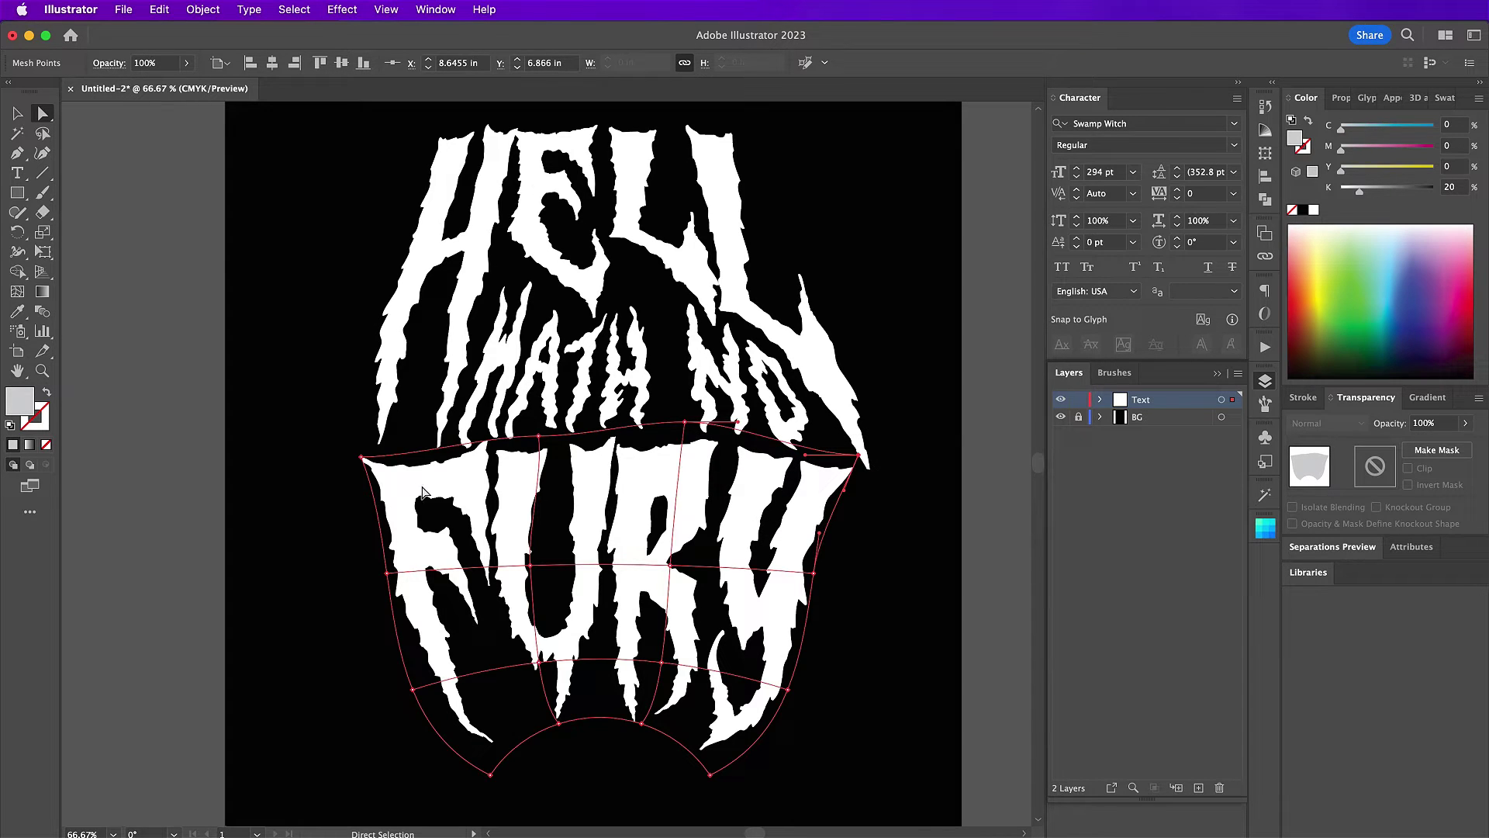
{"action": "left_click_drag", "start_coordinate": [361, 457], "coordinate": [382, 454]}
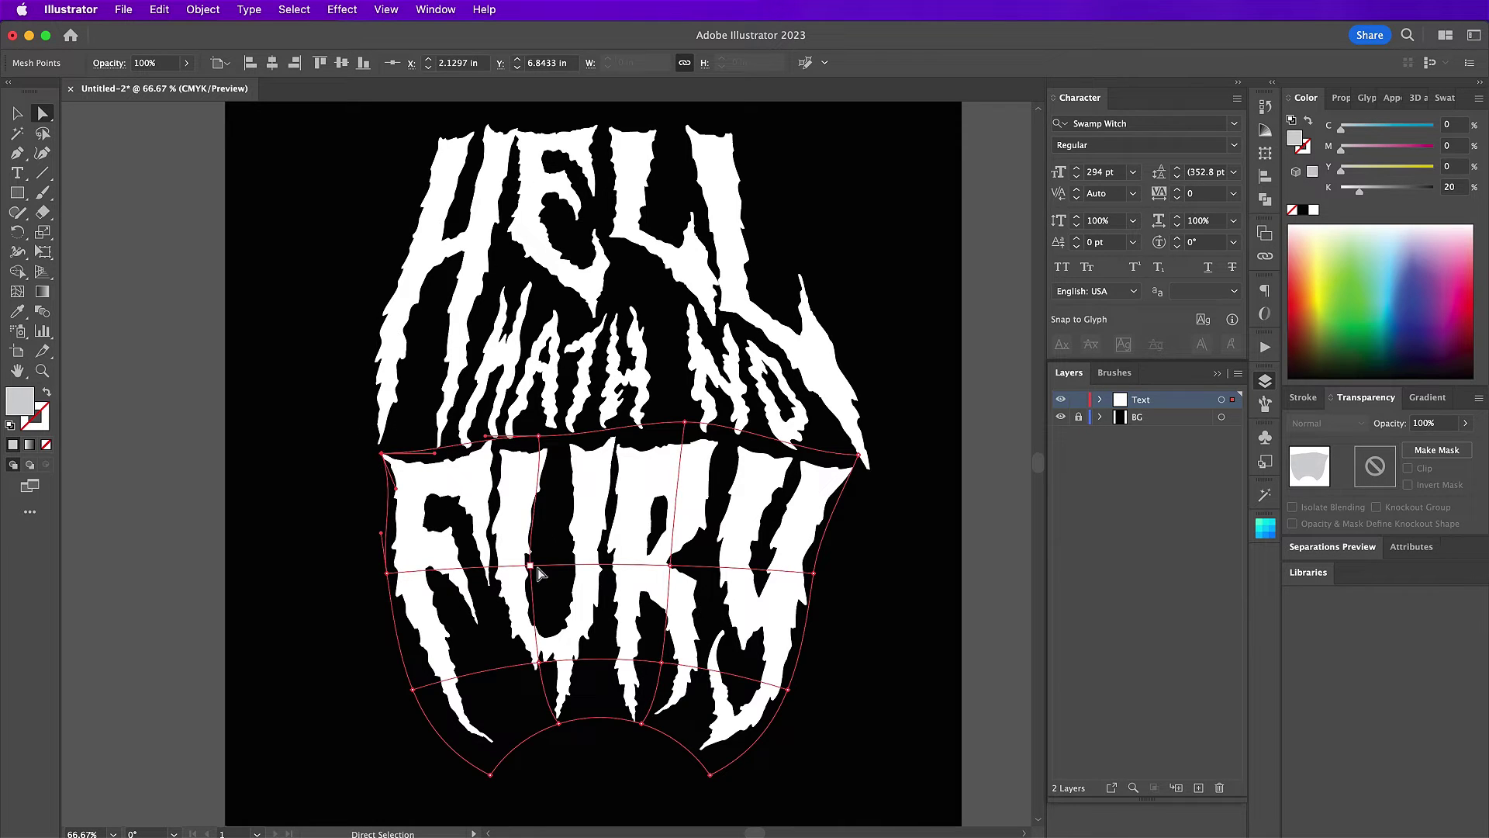
{"action": "left_click", "coordinate": [864, 706]}
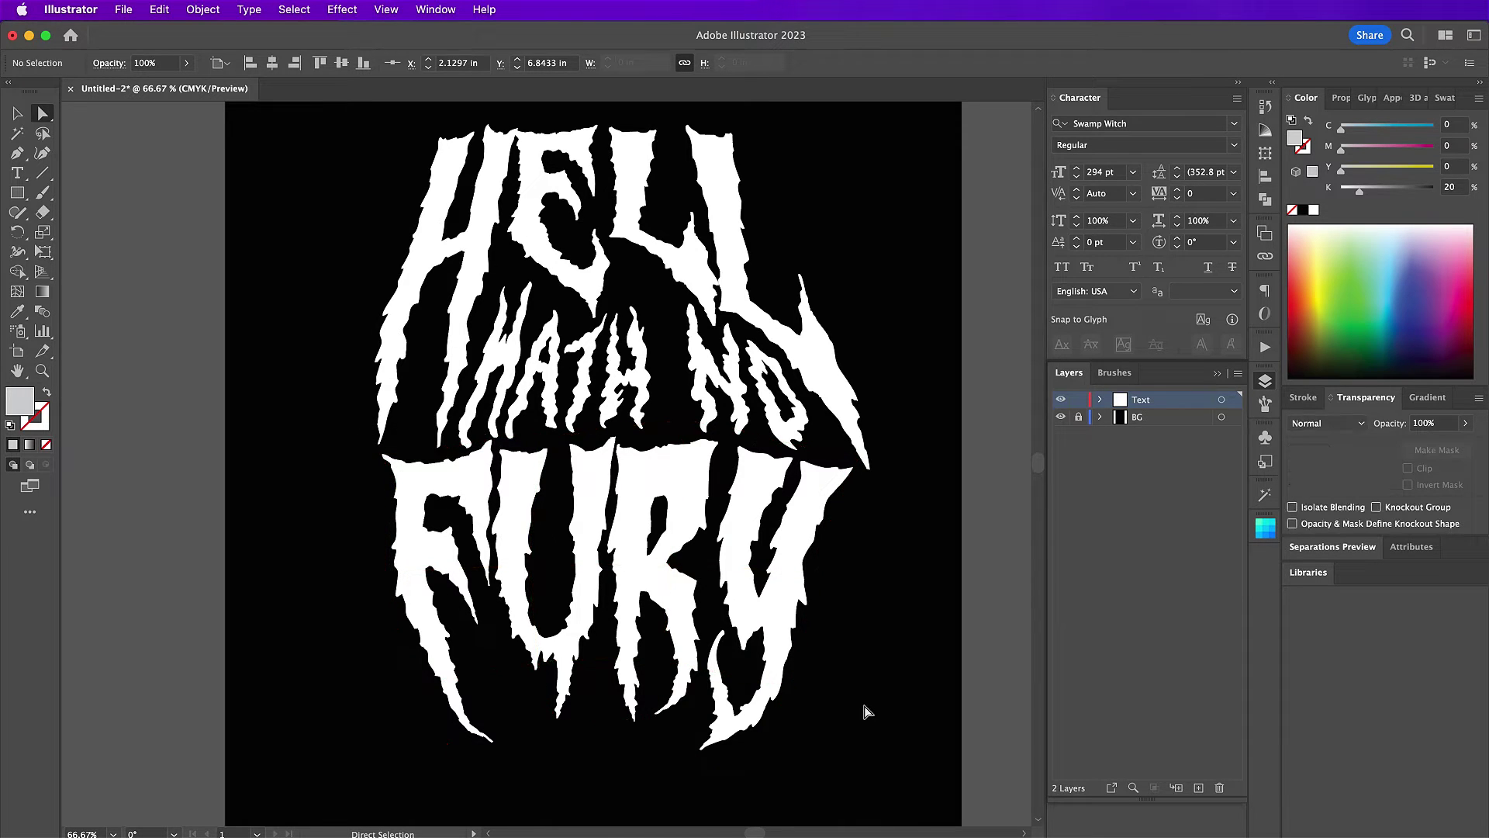
{"action": "left_click", "coordinate": [18, 115]}
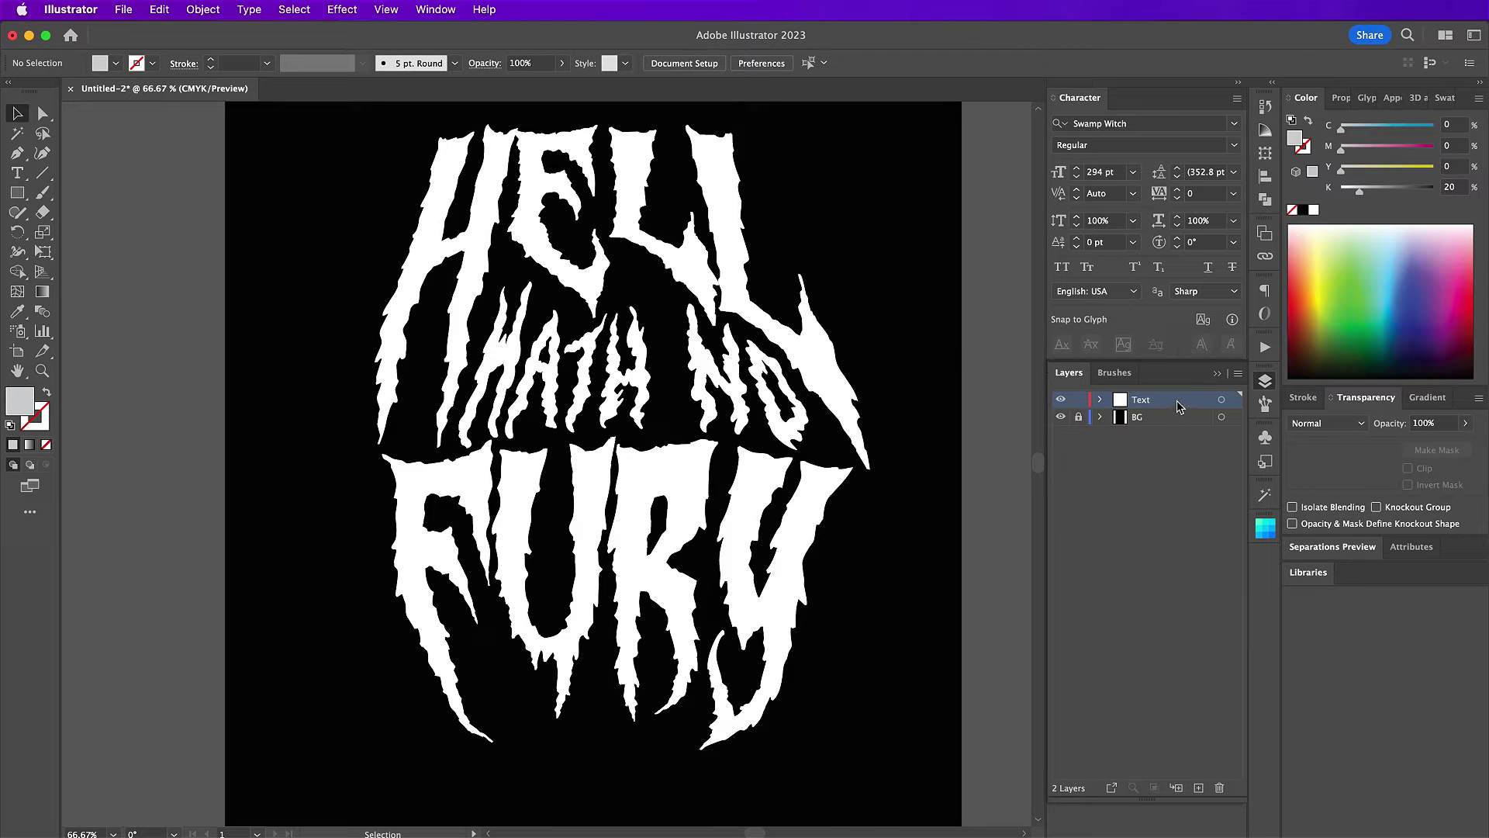
Step: Duplicate the Text layer, hide and lock the original, and name the copy 'Outlined Text'
{"action": "left_click_drag", "start_coordinate": [1177, 406], "coordinate": [1198, 785]}
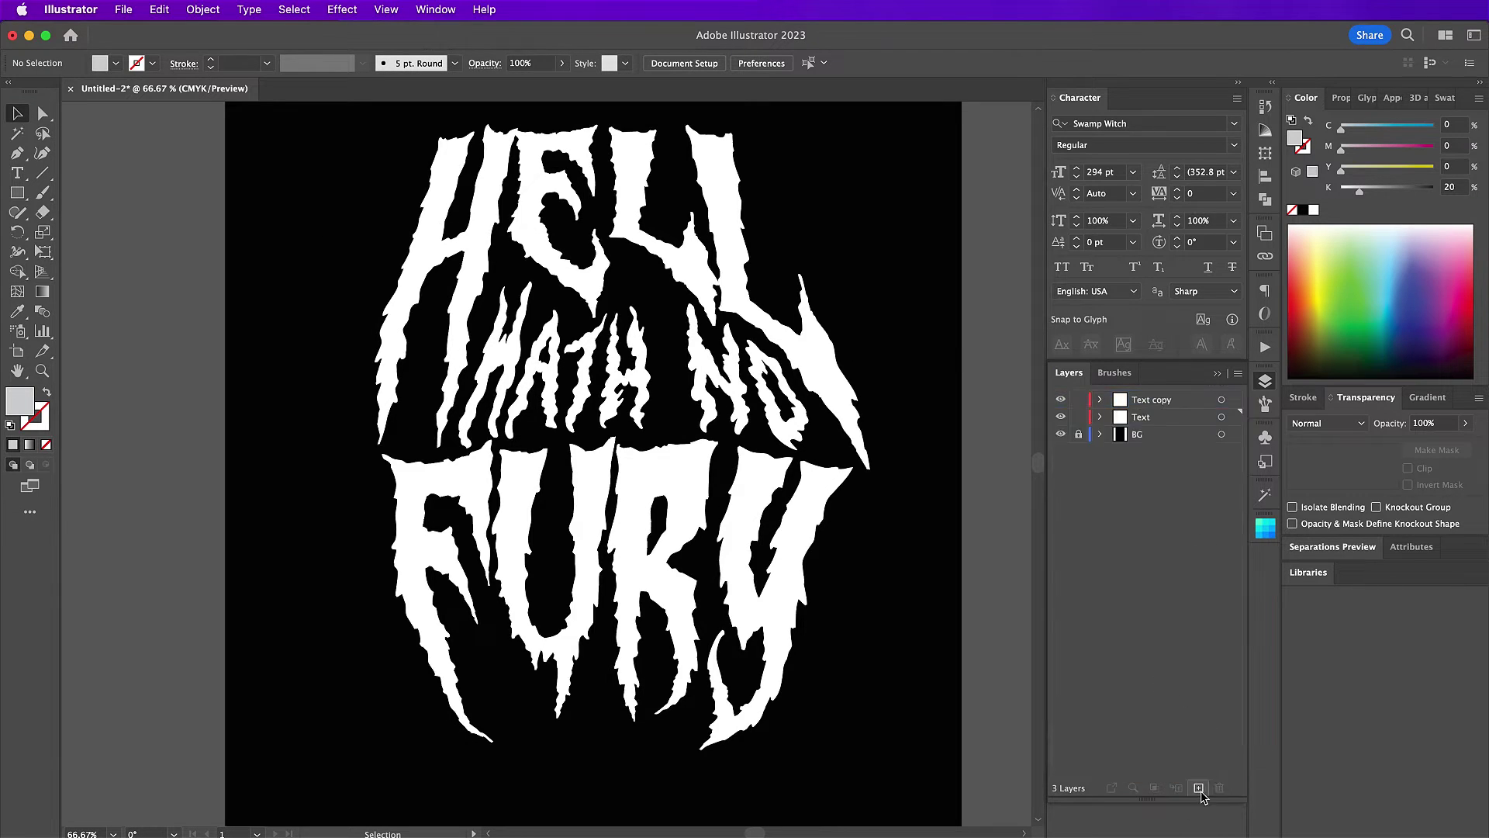
{"action": "left_click", "coordinate": [1078, 416]}
{"action": "left_click", "coordinate": [1060, 417]}
{"action": "left_click", "coordinate": [1150, 403]}
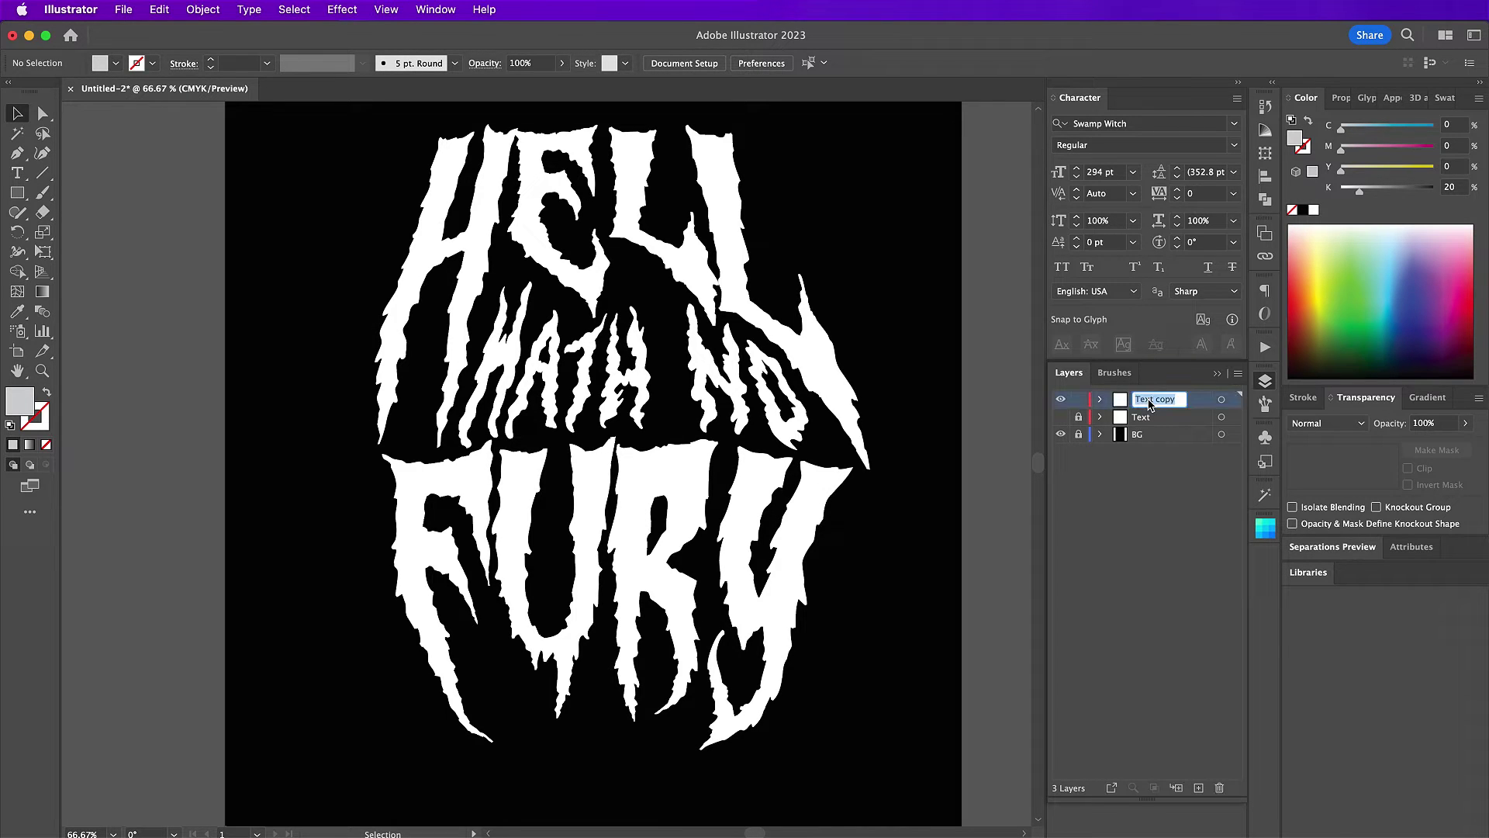
{"action": "type", "text": "Outlined Text"}
{"action": "key", "text": "Return"}
Step: Expand the warped lettering on the Outlined Text layer into plain shapes
{"action": "left_click", "coordinate": [1234, 399]}
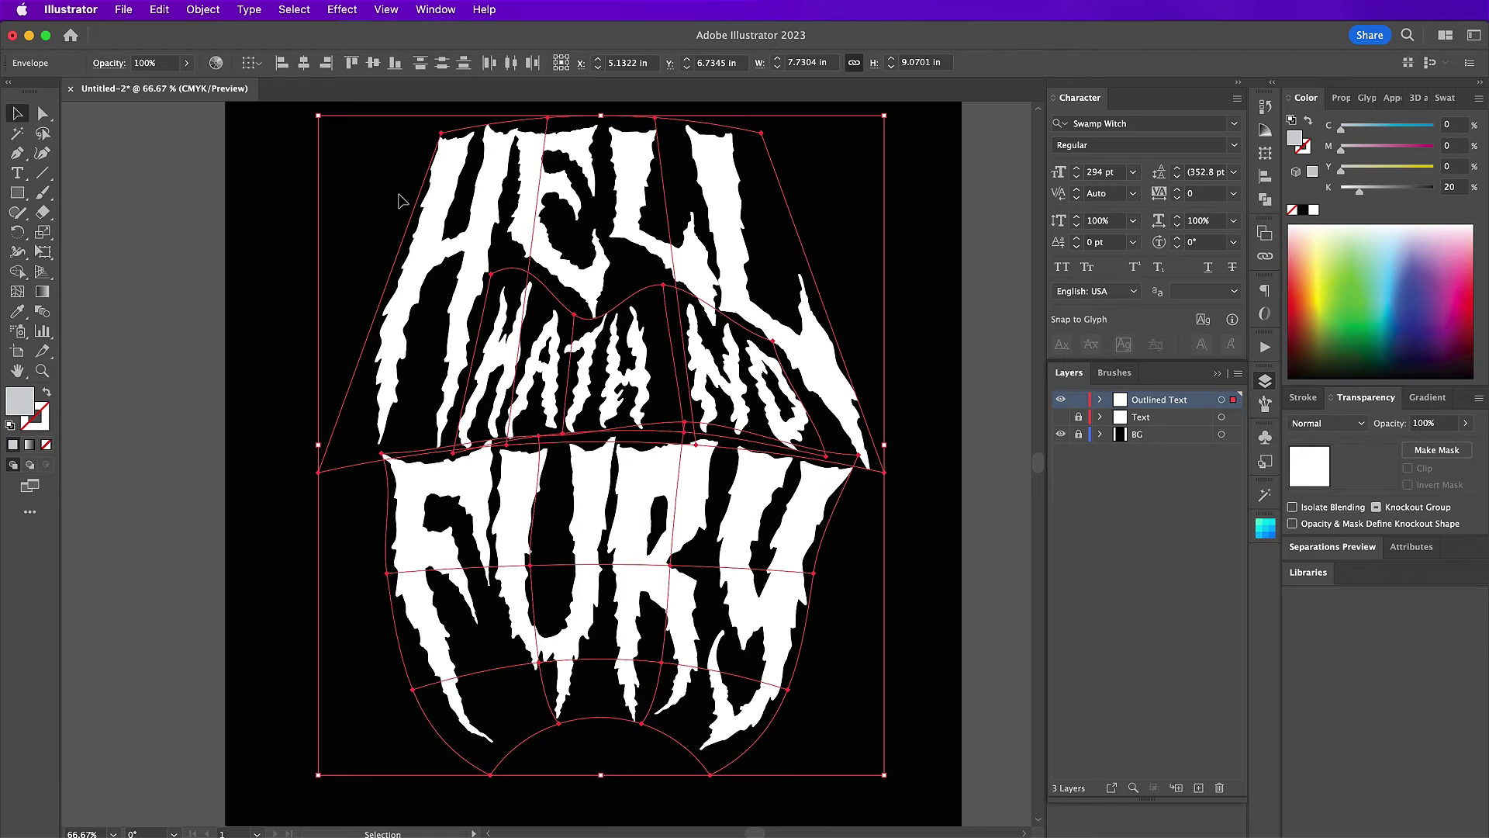
{"action": "left_click", "coordinate": [203, 10]}
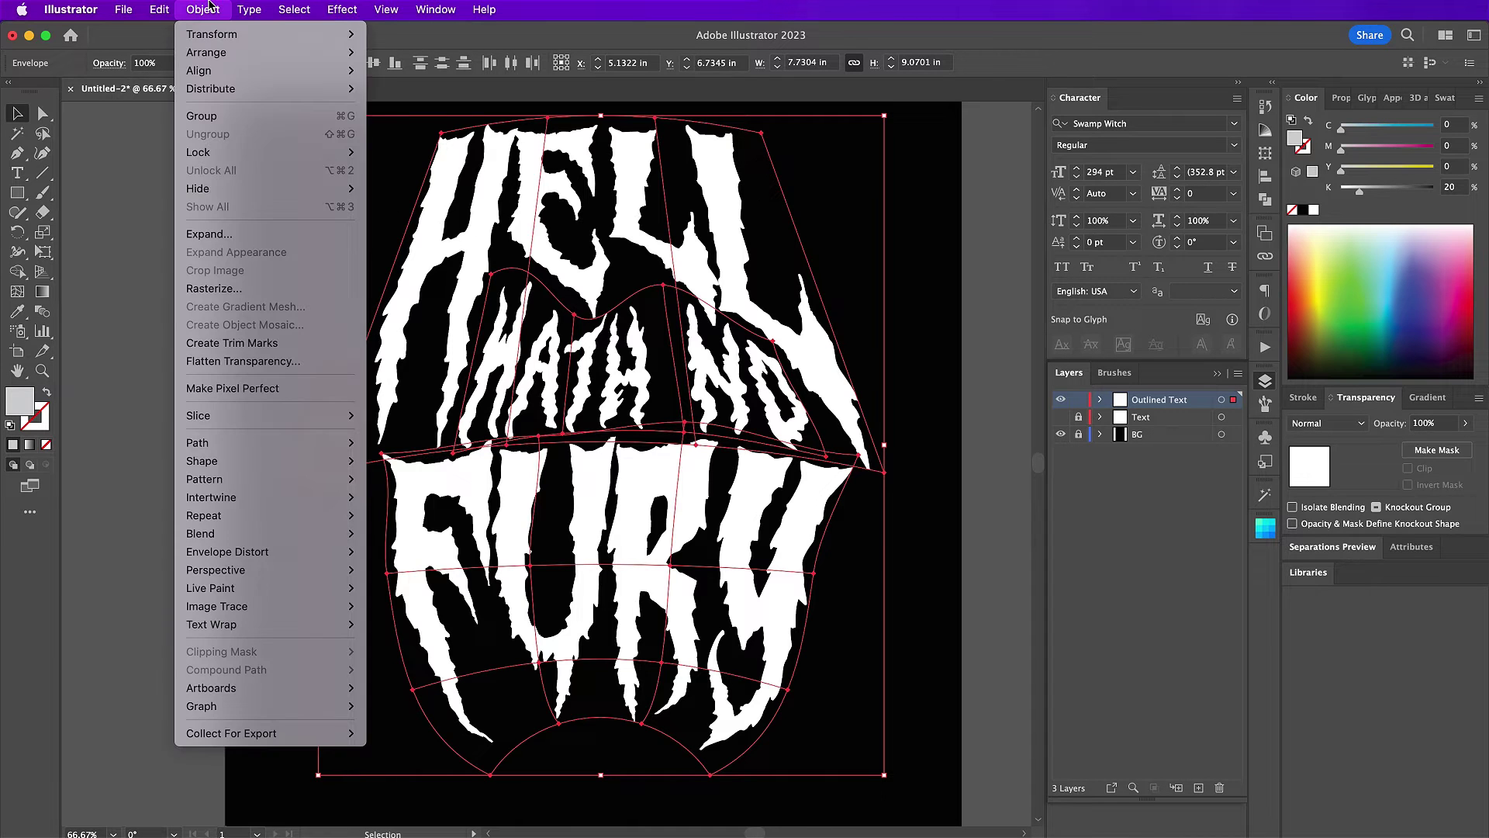
{"action": "left_click", "coordinate": [232, 235]}
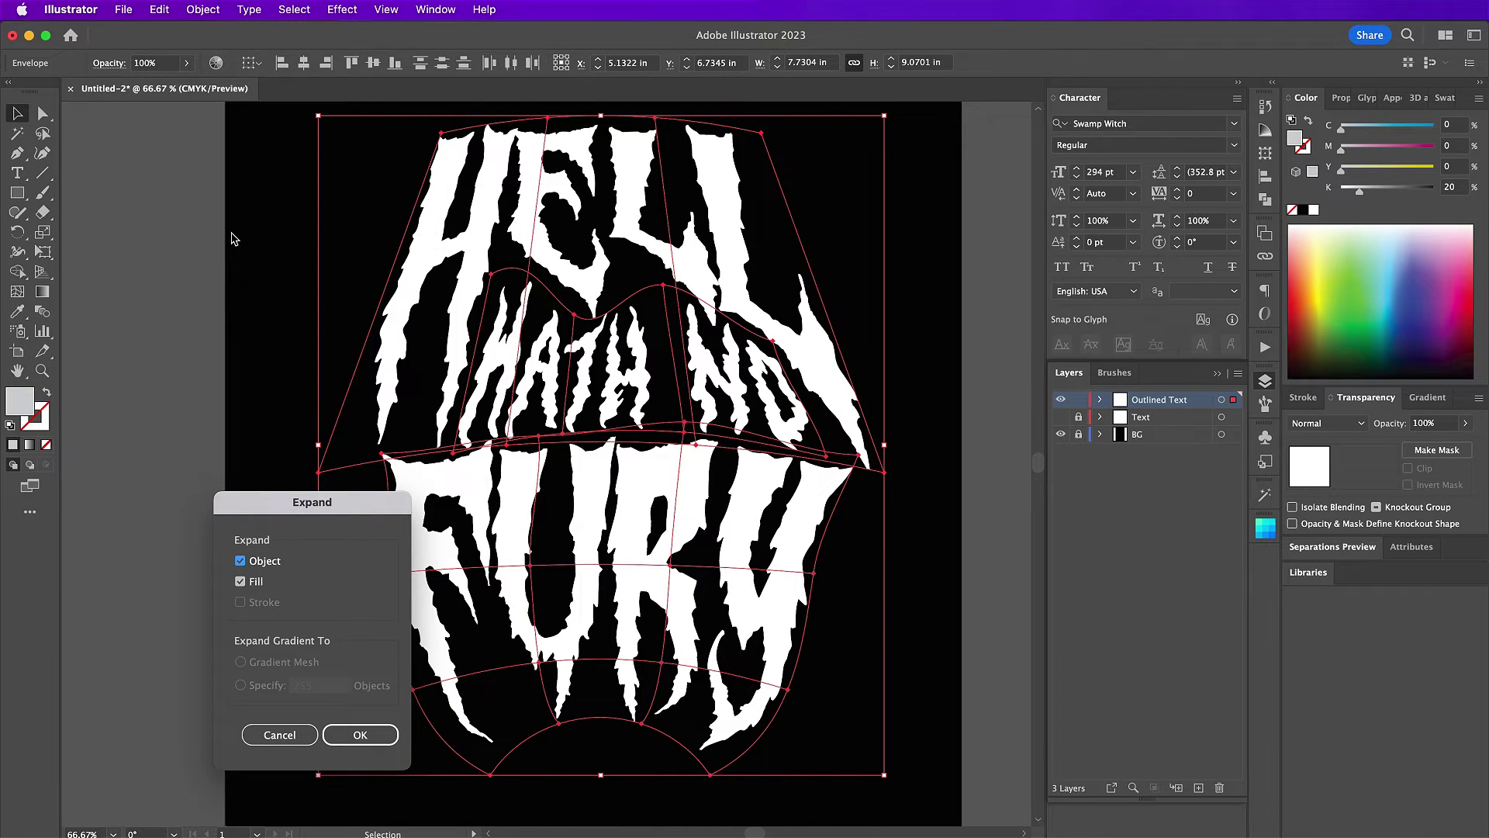
{"action": "left_click", "coordinate": [357, 735]}
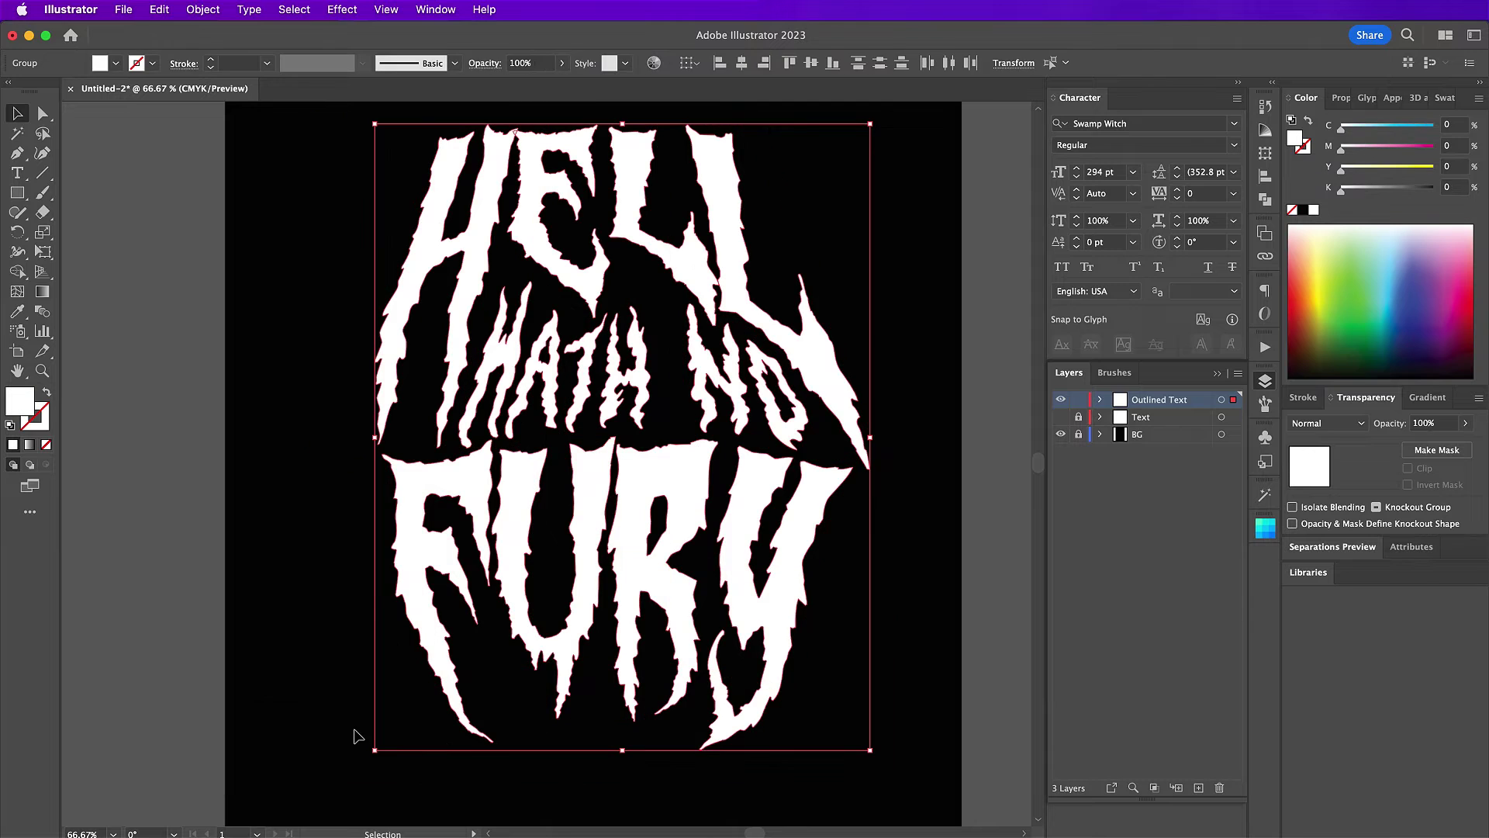
Step: Fill the lettering with a gradient set to a 90° angle
{"action": "key", "text": "super+F9"}
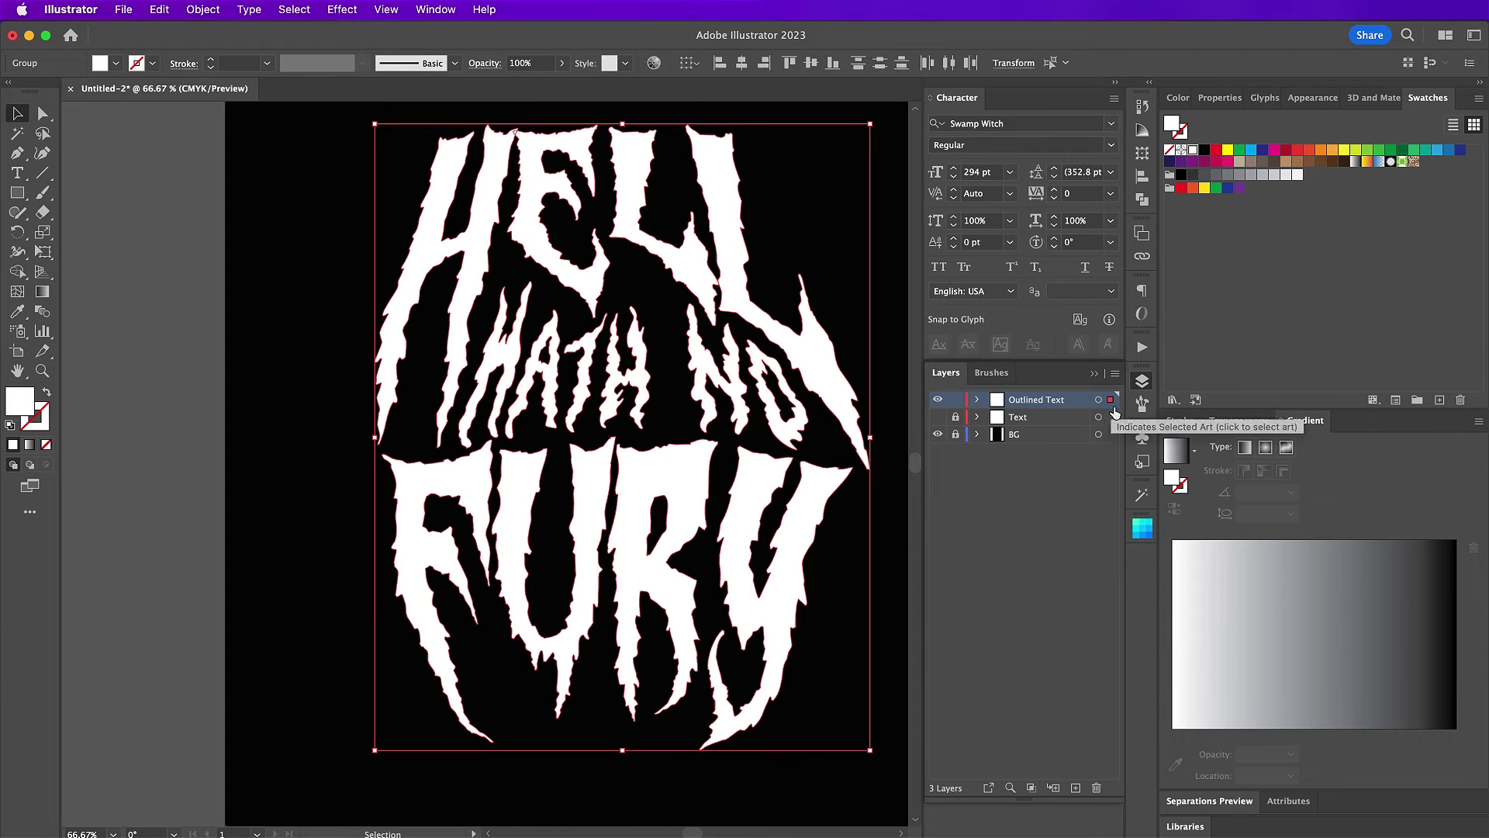
{"action": "left_click", "coordinate": [1239, 586]}
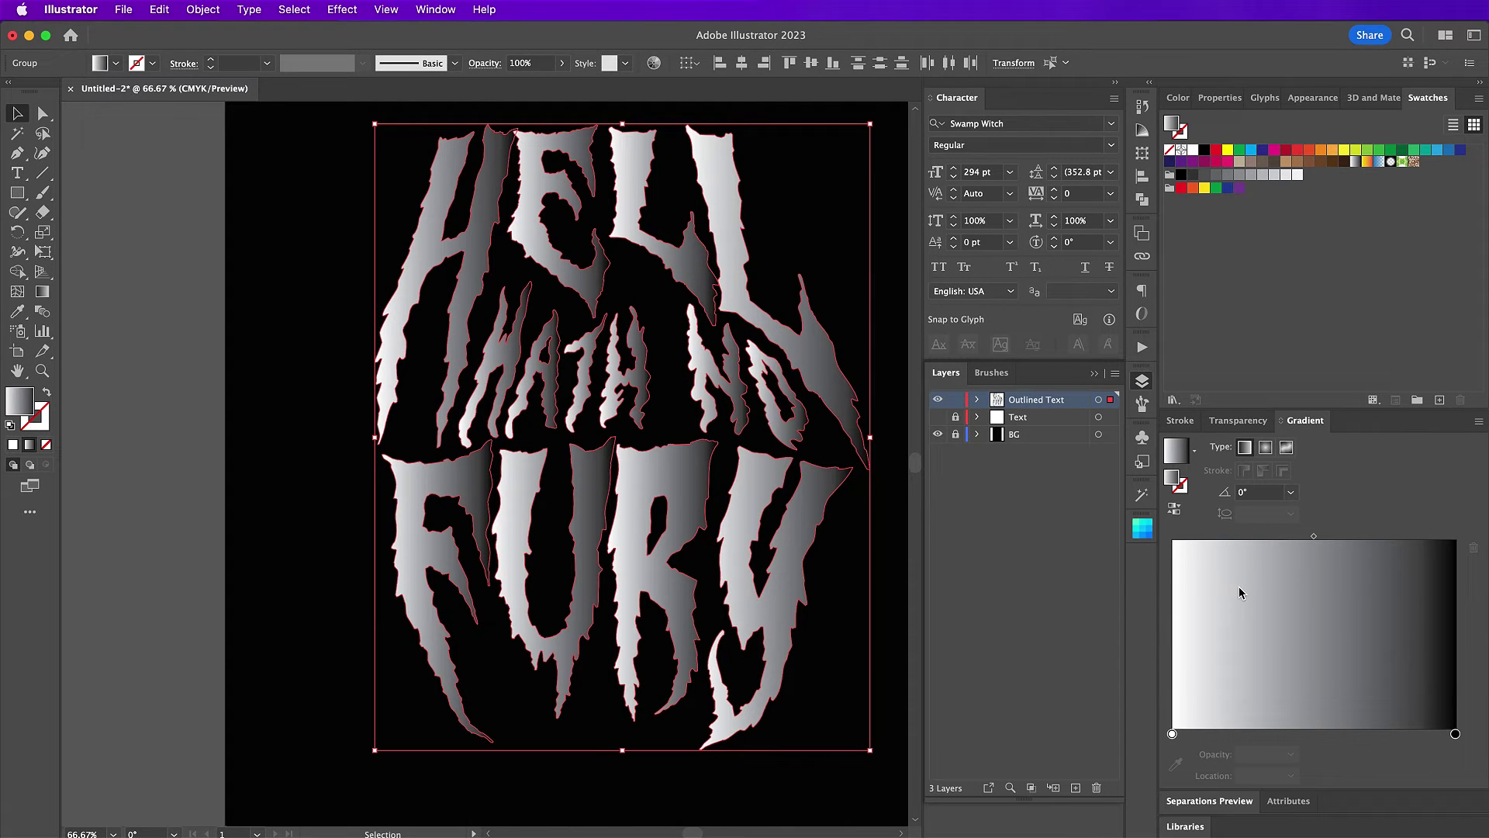
{"action": "left_click", "coordinate": [1244, 492]}
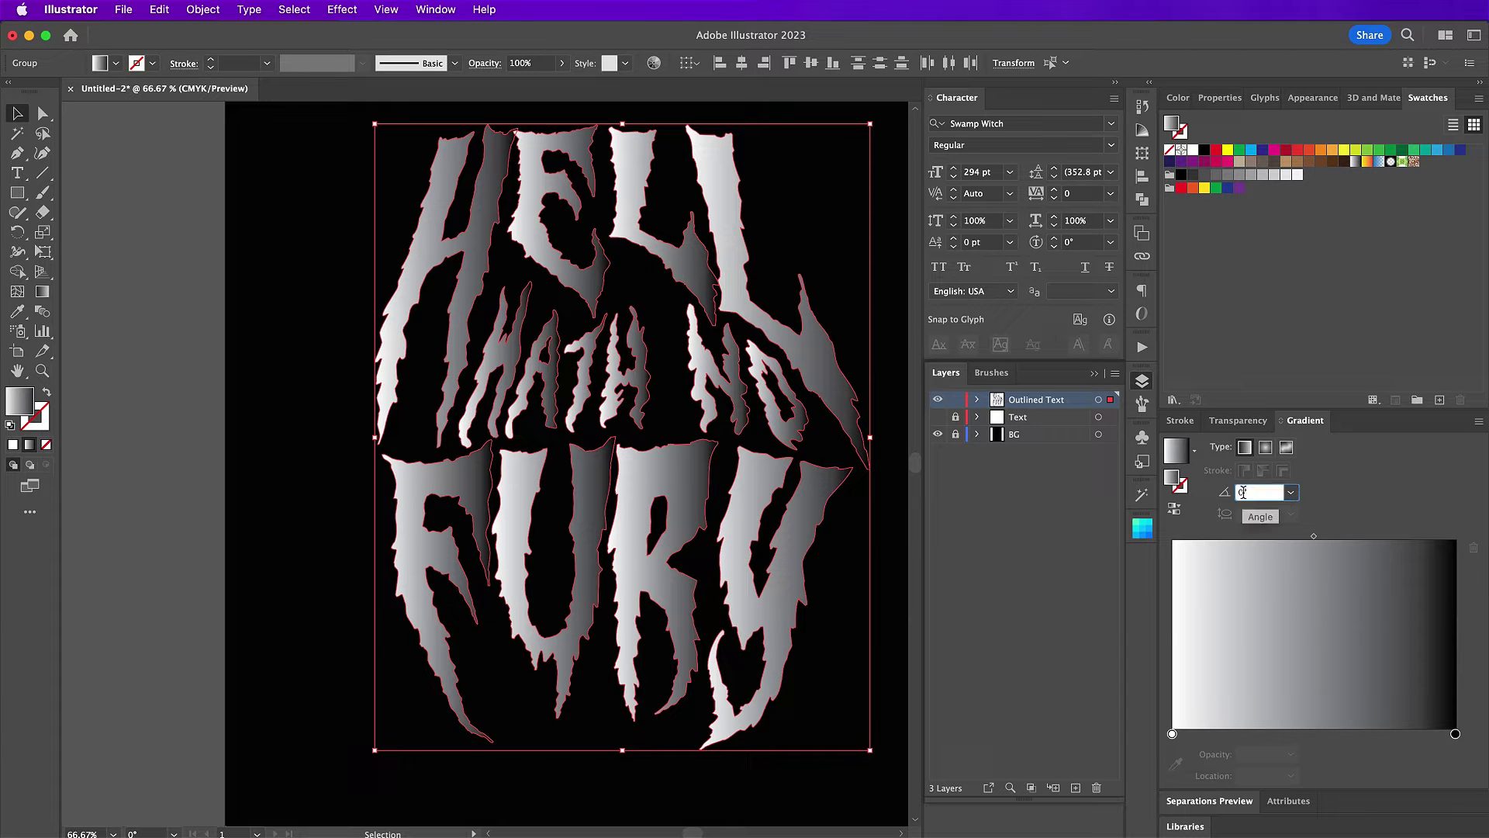
{"action": "type", "text": "9"}
{"action": "key", "text": "Return"}
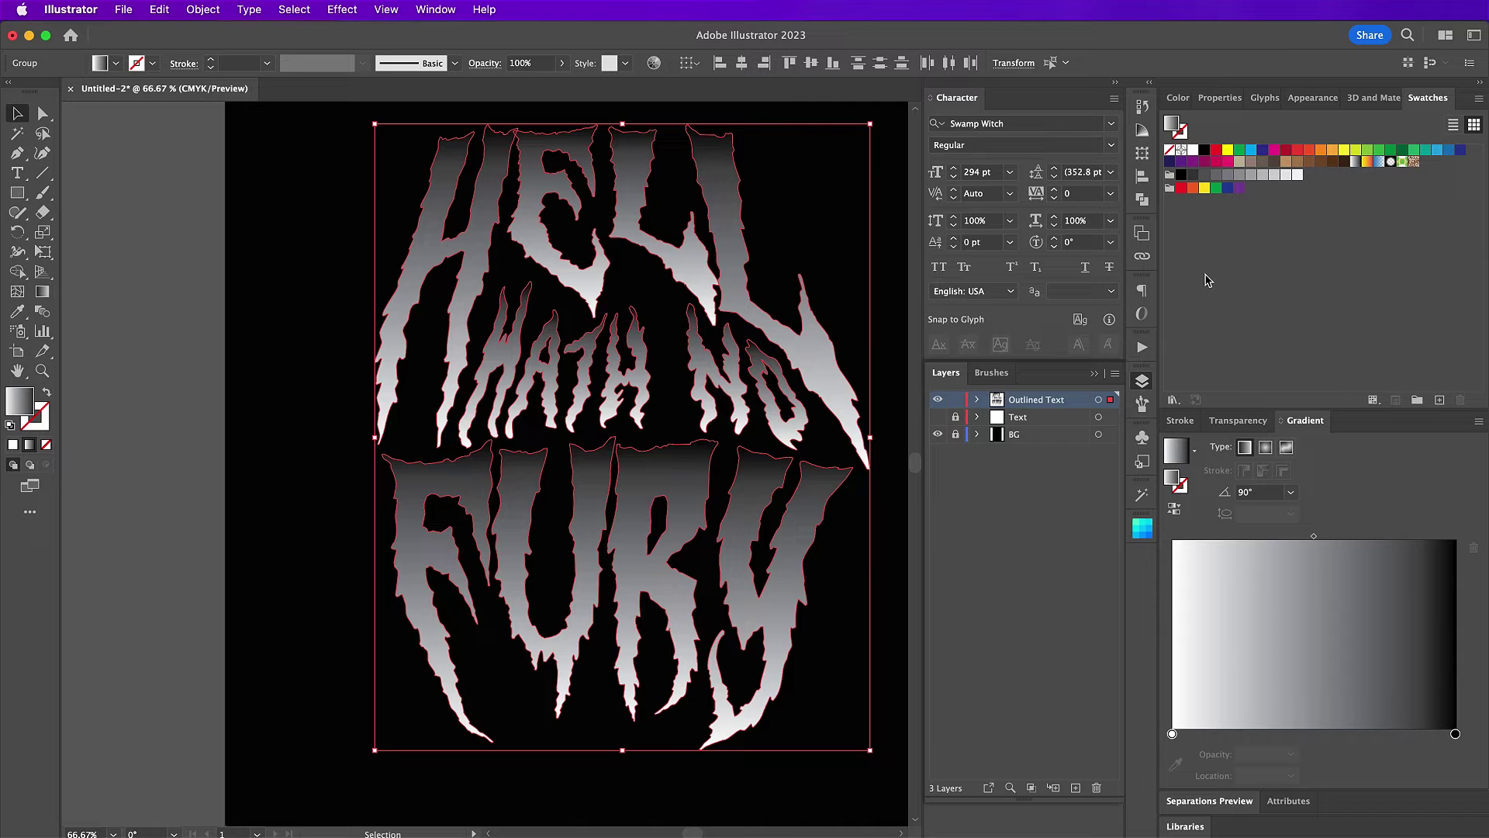
Step: Set the gradient stops to a dark indigo start and a brighter purple end
{"action": "left_click", "coordinate": [1169, 162]}
{"action": "left_click", "coordinate": [1251, 420]}
{"action": "left_click_drag", "start_coordinate": [1251, 419], "coordinate": [1172, 734]}
{"action": "left_click_drag", "start_coordinate": [1181, 162], "coordinate": [1457, 737]}
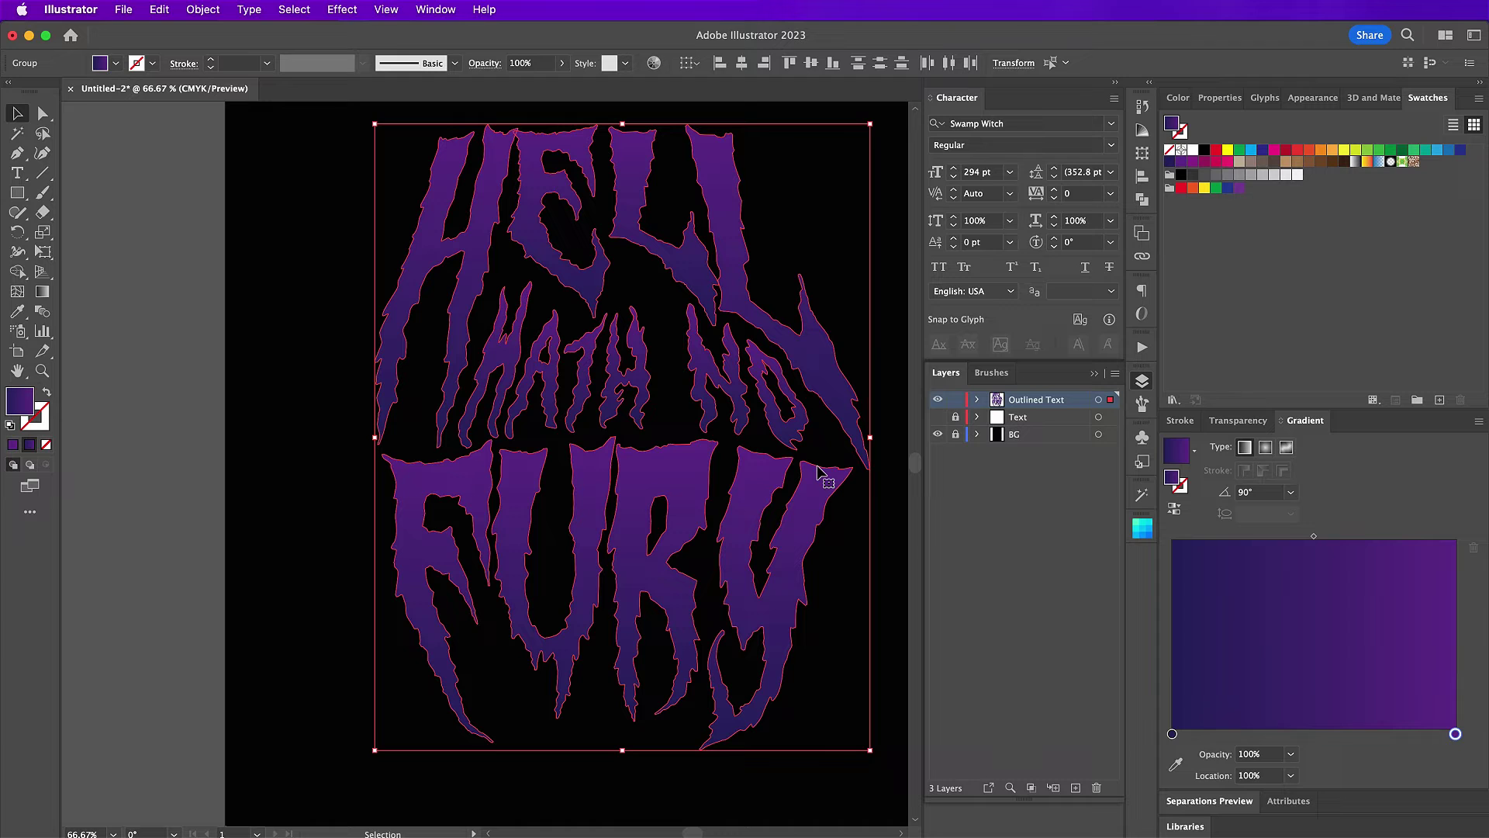
{"action": "scroll", "coordinate": [819, 473], "scroll_direction": "right", "scroll_amount": 5}
{"action": "left_click", "coordinate": [881, 585]}
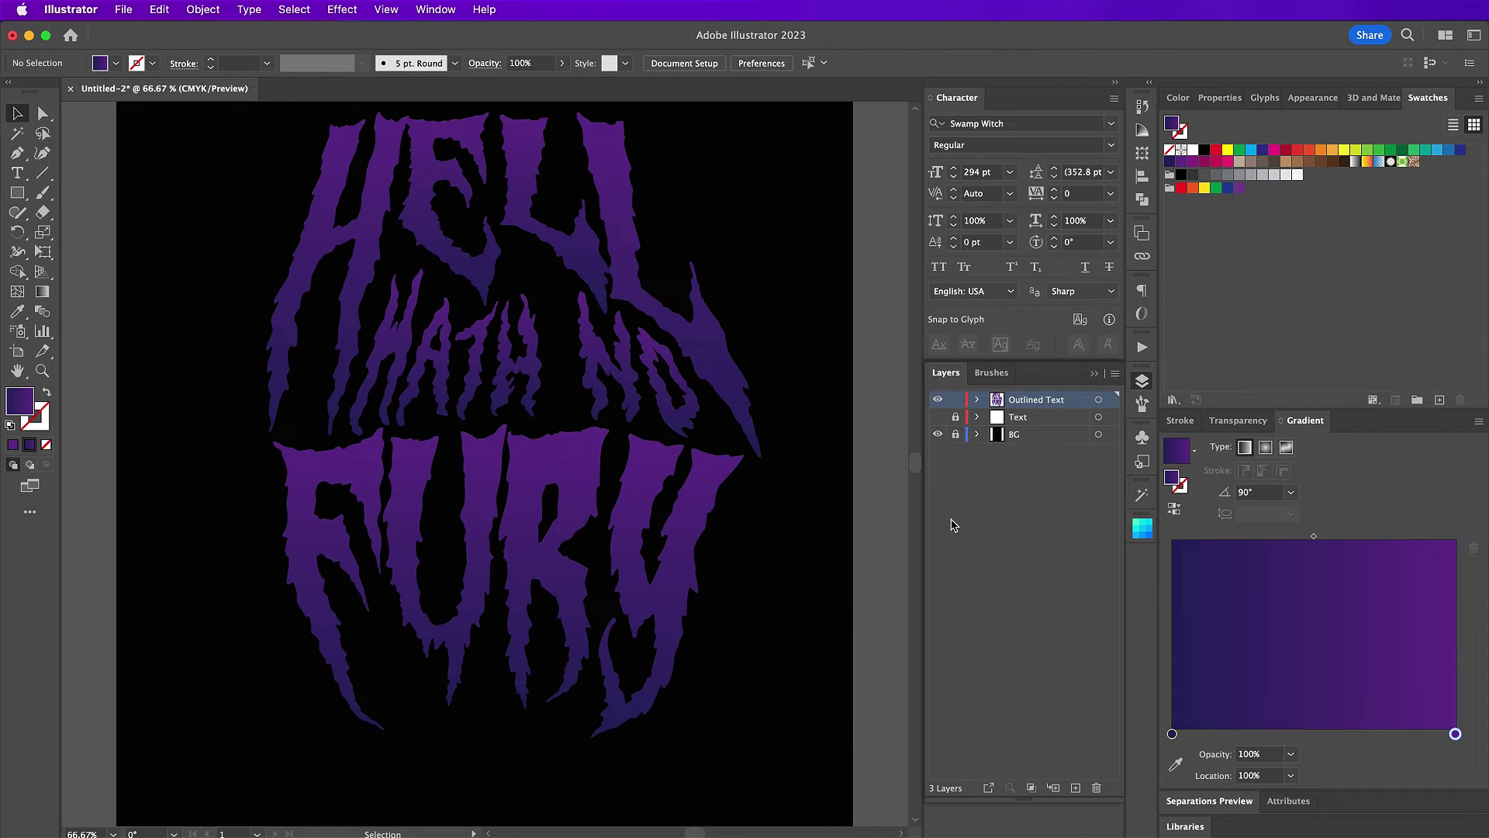
Step: Duplicate the Outlined Text layer and name the copy 'Purple Gradient'
{"action": "left_click_drag", "start_coordinate": [1076, 408], "coordinate": [1075, 787]}
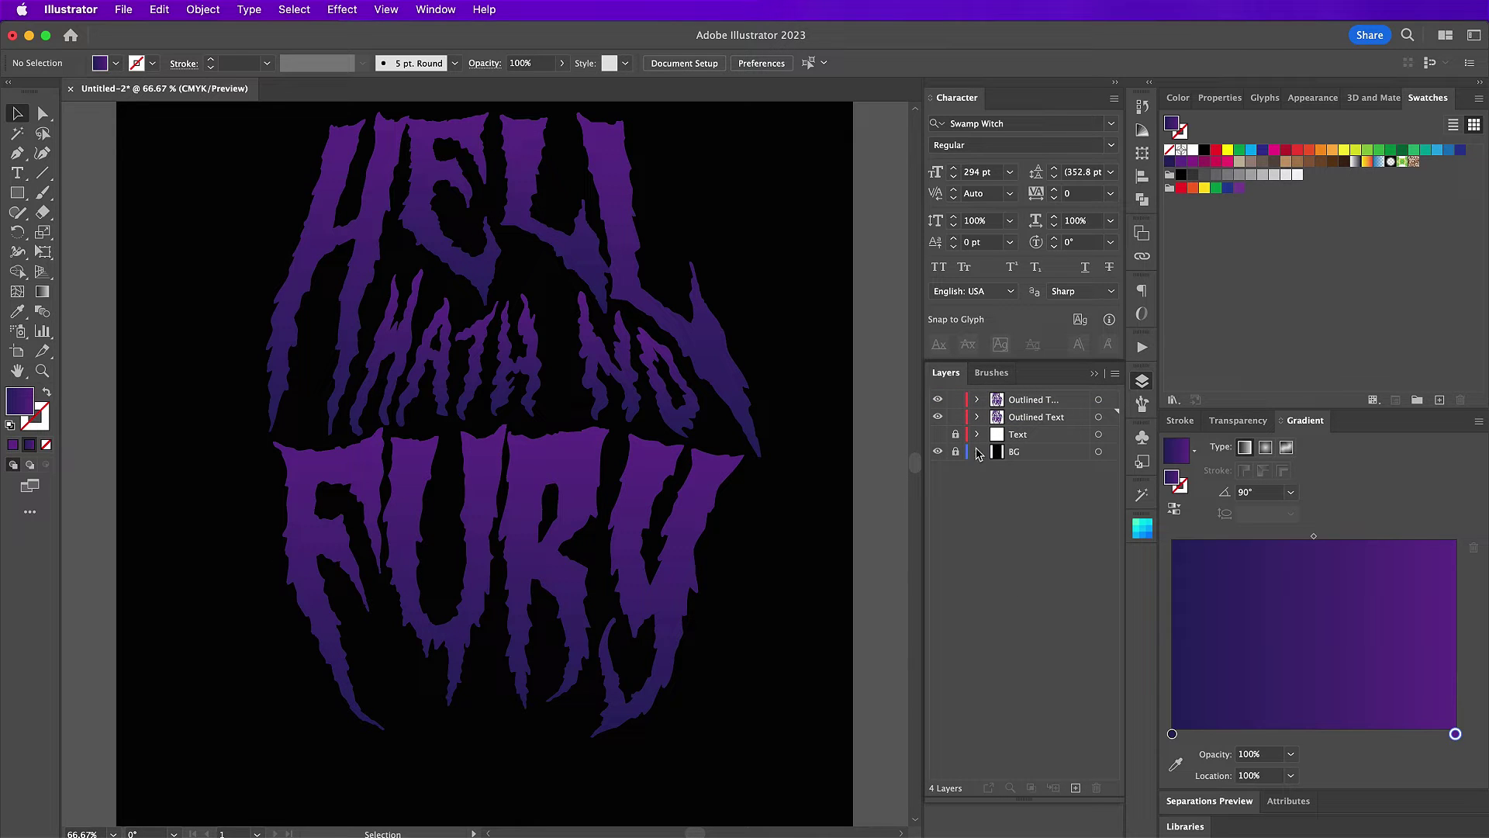
{"action": "double_click", "coordinate": [1035, 400]}
{"action": "type", "text": "Furple"}
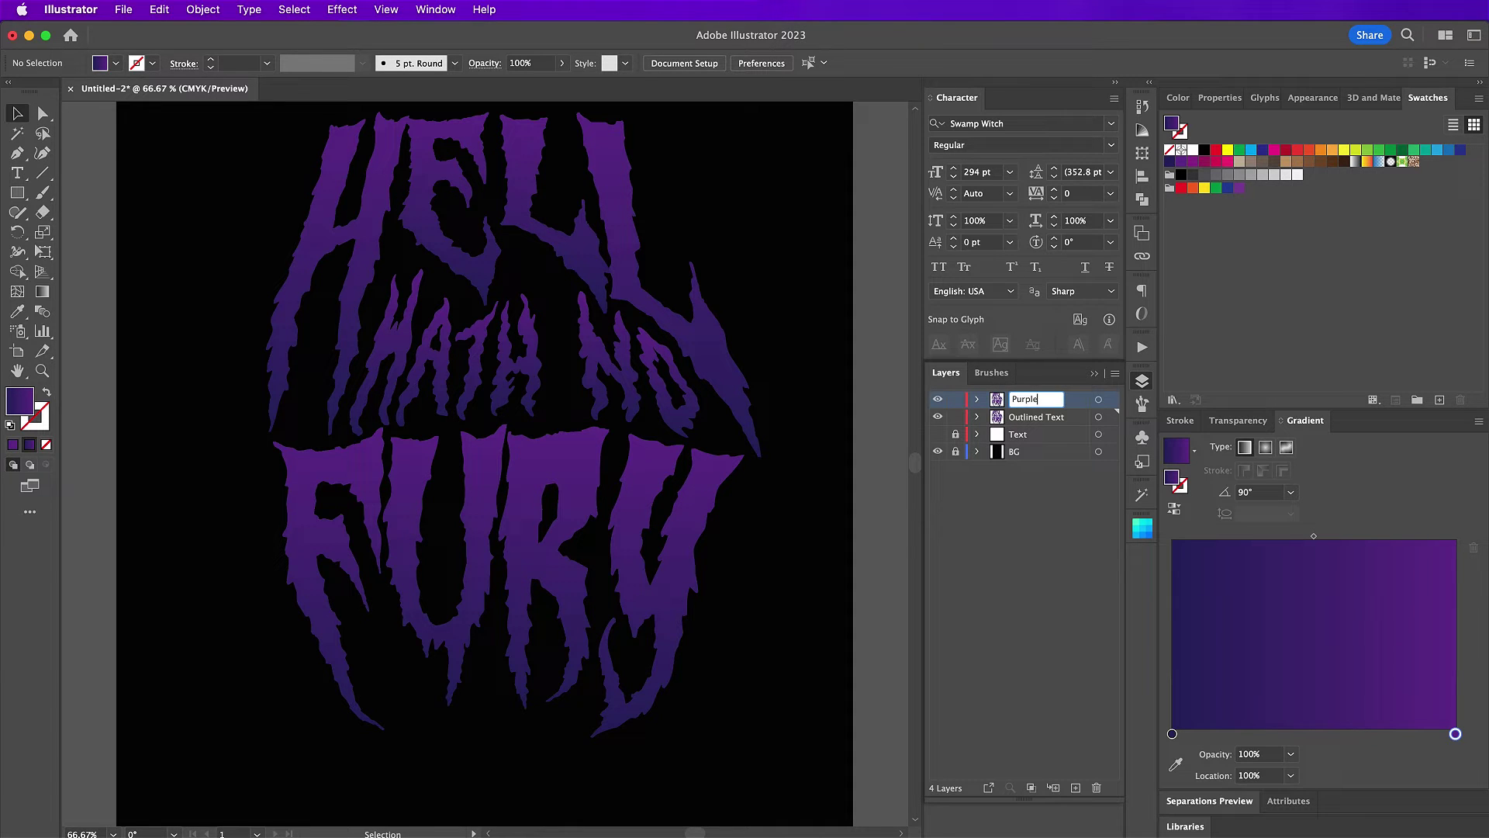
{"action": "type", "text": " Gradient"}
{"action": "key", "text": "Return"}
Step: Duplicate Outlined Text again as '3D', hiding the original and the Purple Gradient layer
{"action": "left_click", "coordinate": [1045, 423]}
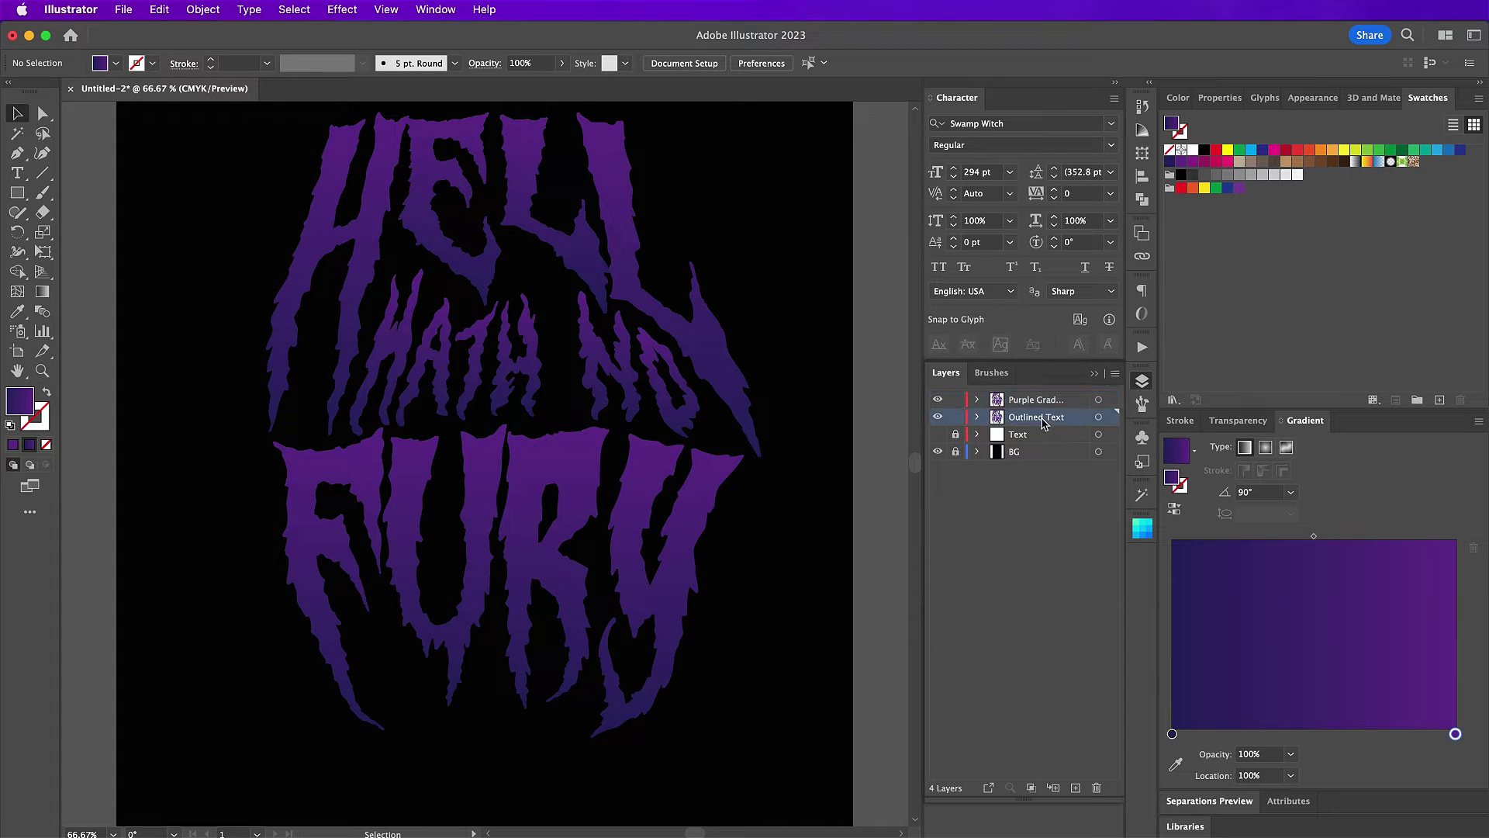
{"action": "left_click_drag", "start_coordinate": [1056, 422], "coordinate": [1074, 787]}
{"action": "left_click", "coordinate": [937, 434]}
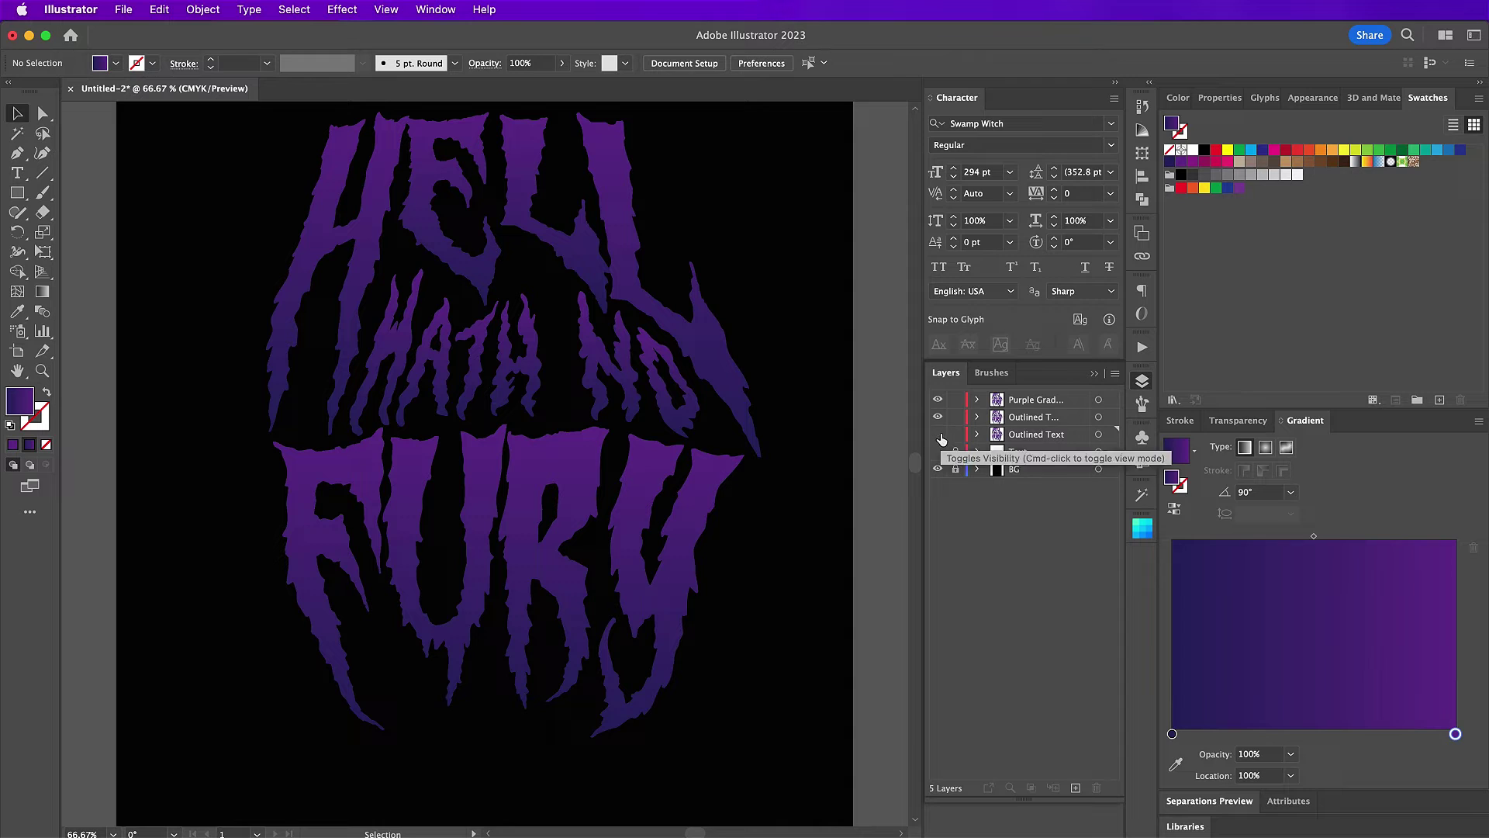
{"action": "left_click", "coordinate": [1040, 418]}
{"action": "double_click", "coordinate": [1041, 418]}
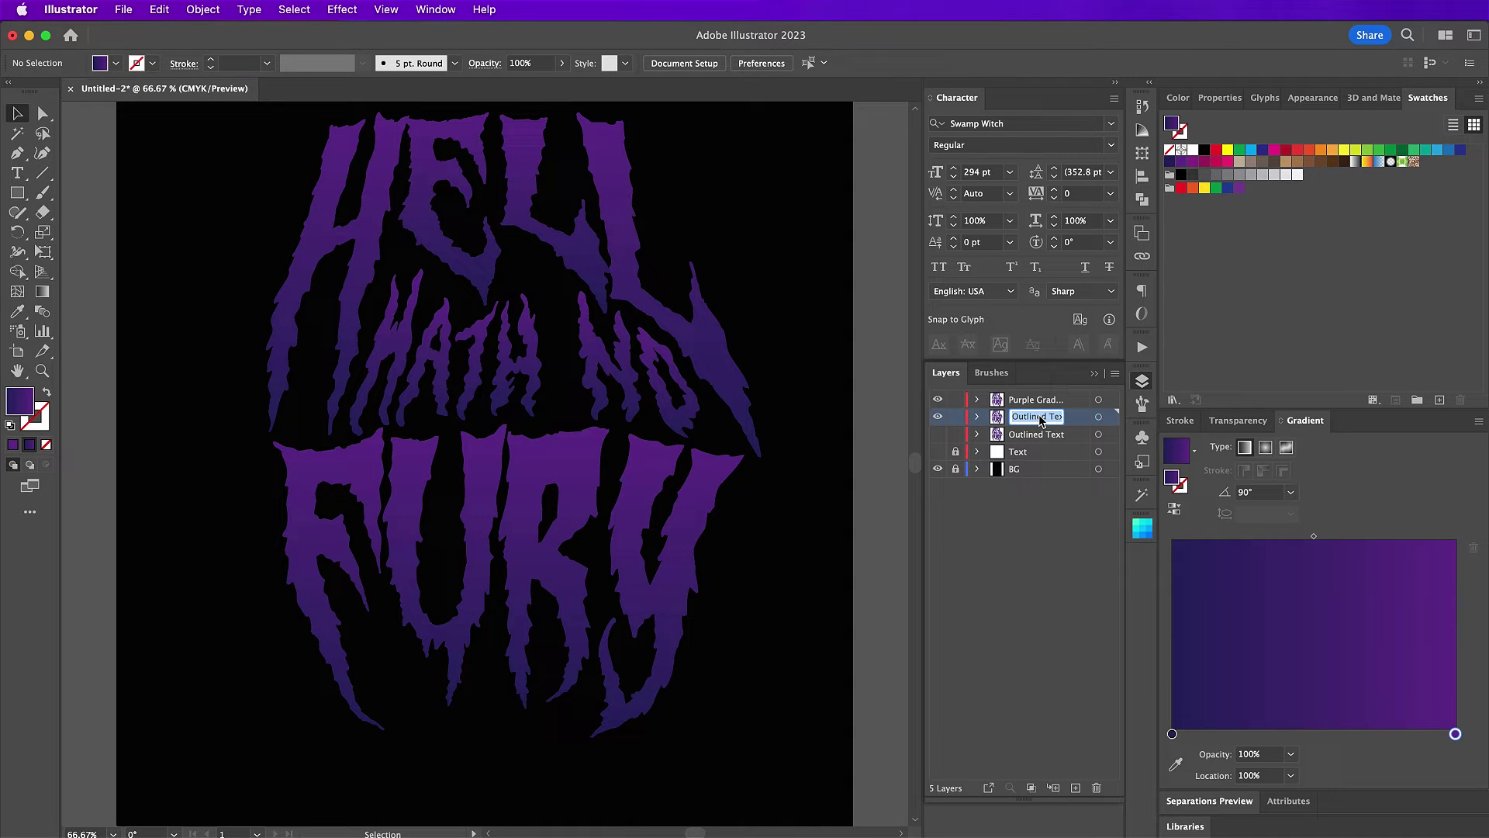
{"action": "type", "text": "3D"}
{"action": "key", "text": "Return"}
{"action": "left_click", "coordinate": [937, 398]}
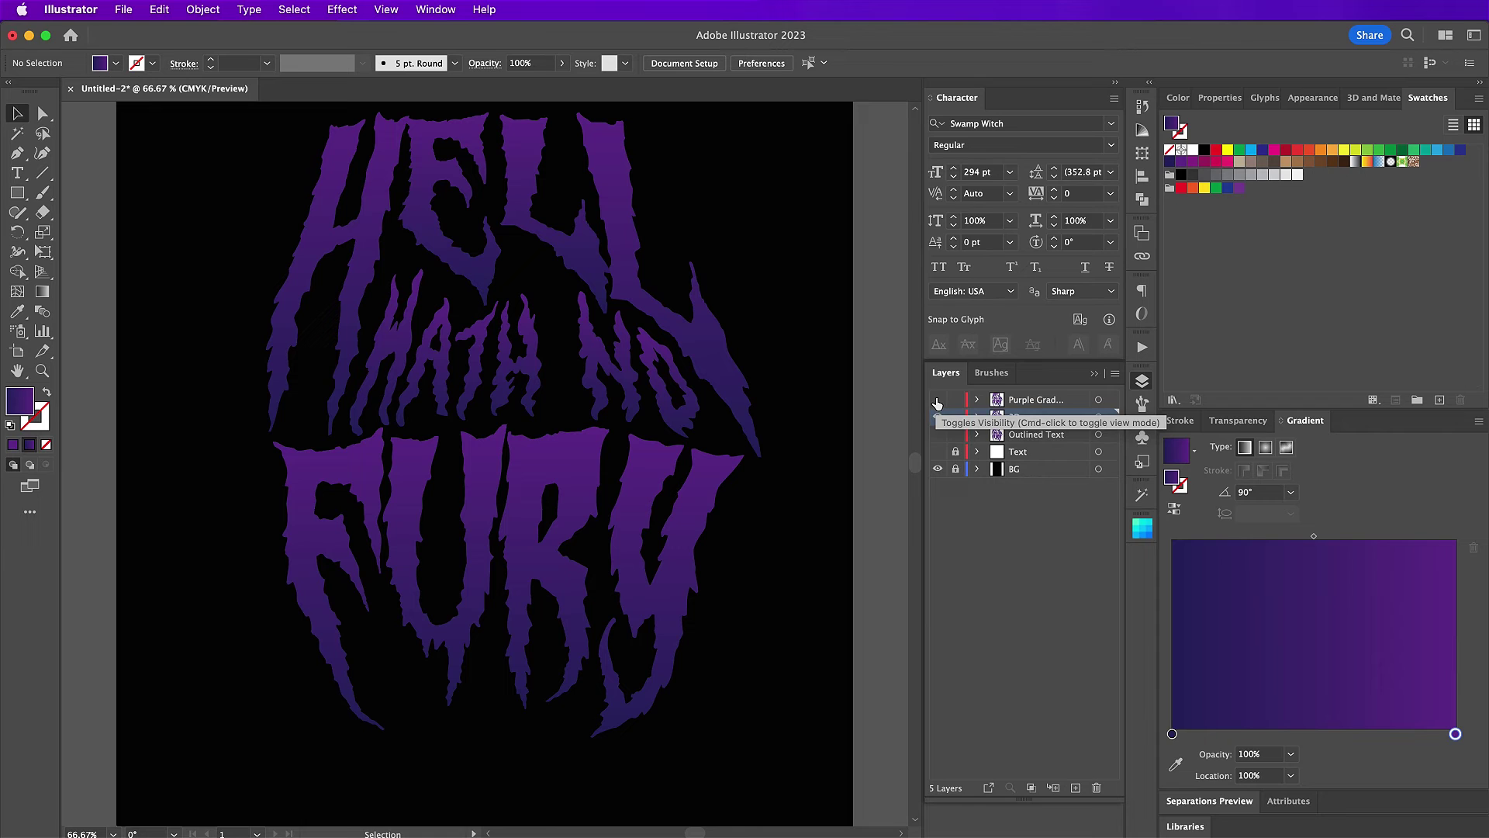
Step: Give the 3D layer's lettering an Extrude 3D effect with depth about 27.8
{"action": "left_click", "coordinate": [1115, 417]}
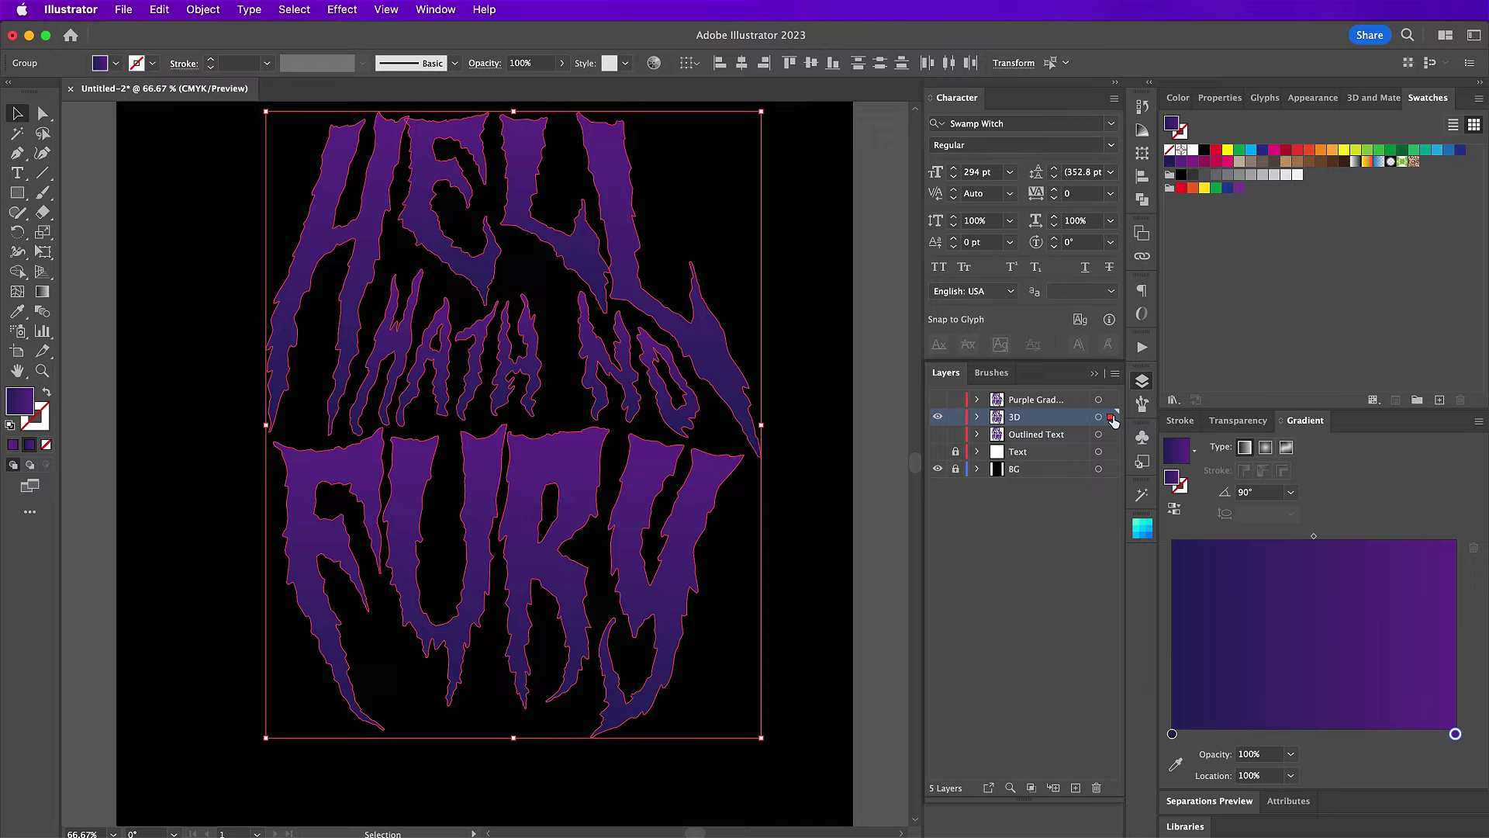
{"action": "left_click", "coordinate": [1357, 105]}
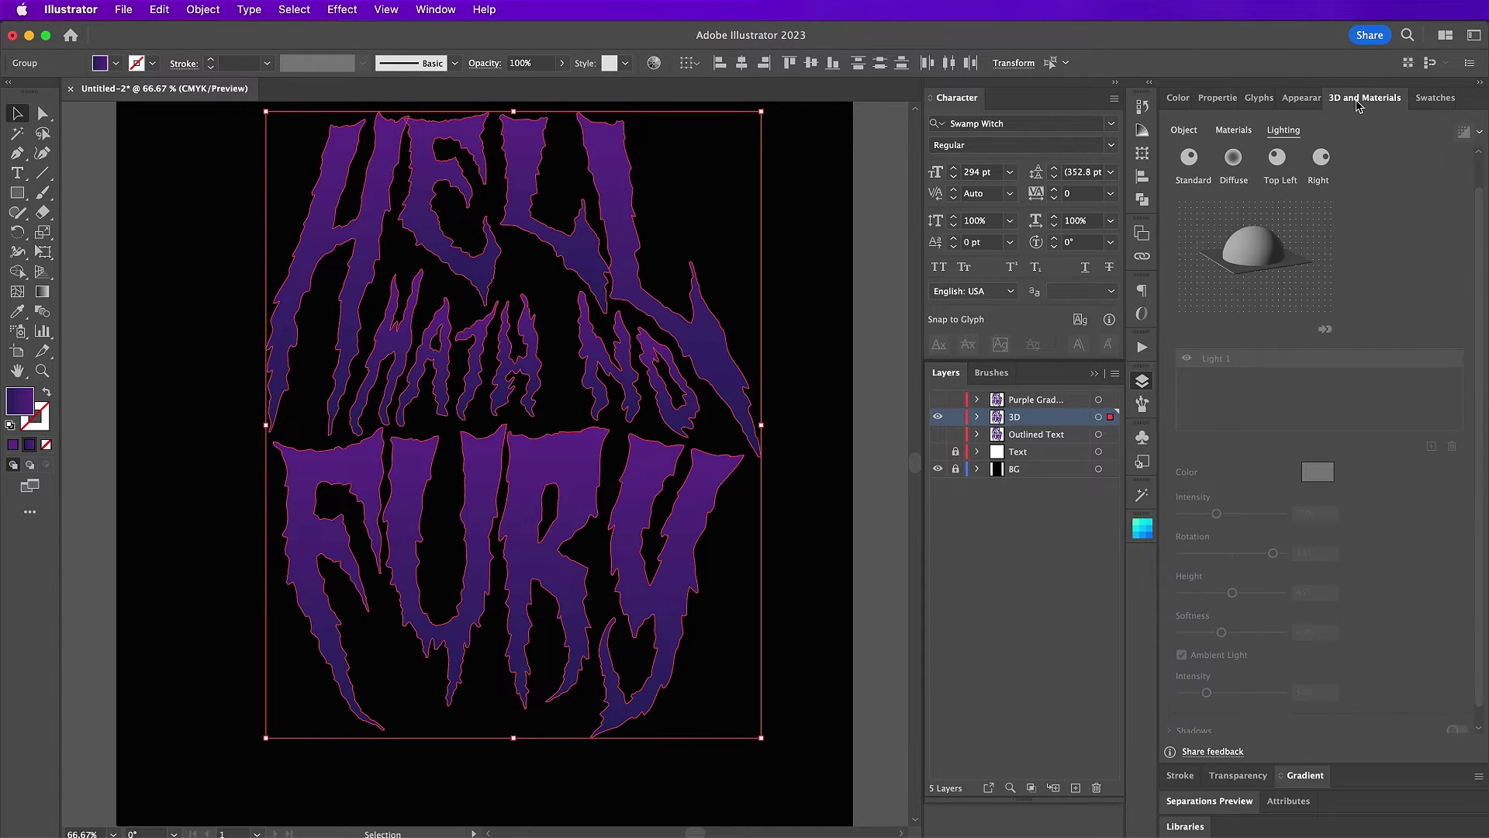
{"action": "left_click", "coordinate": [1184, 130]}
{"action": "left_click", "coordinate": [1233, 190]}
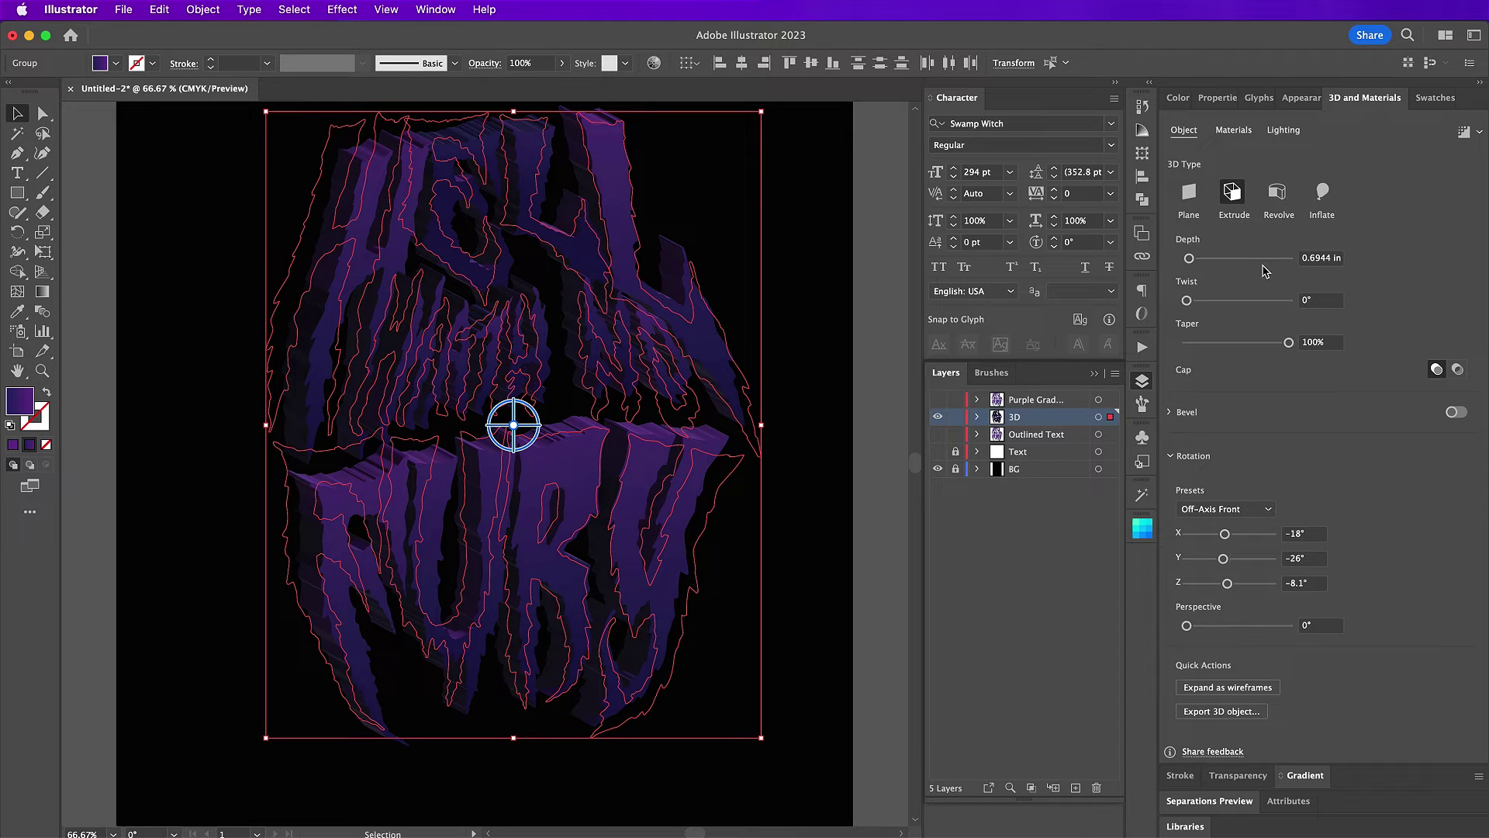
{"action": "left_click_drag", "start_coordinate": [1189, 258], "coordinate": [1308, 265]}
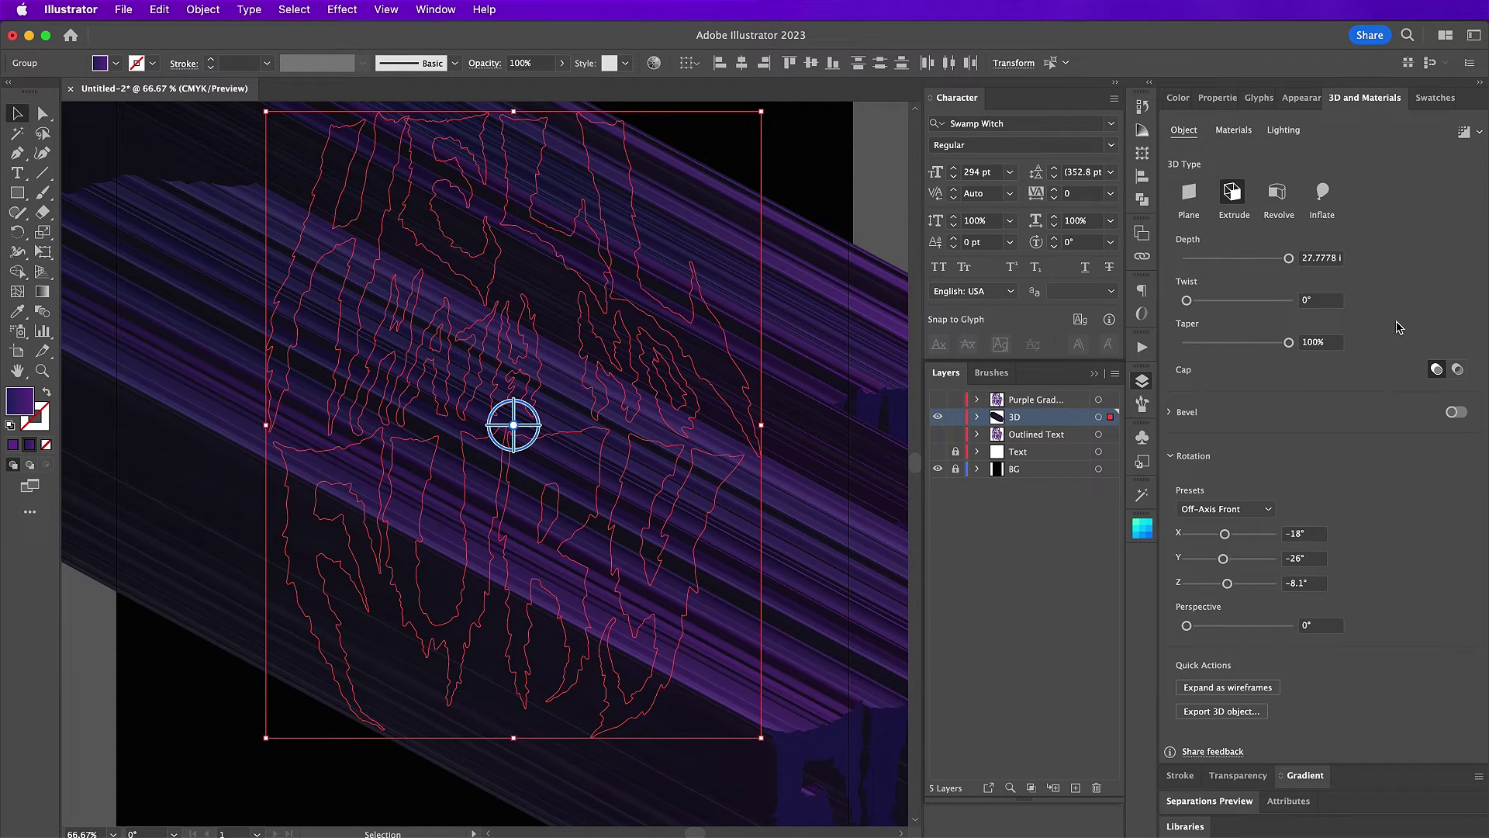
Step: Rotate the extrusion to the Front preset with 129° perspective
{"action": "left_click", "coordinate": [1241, 509]}
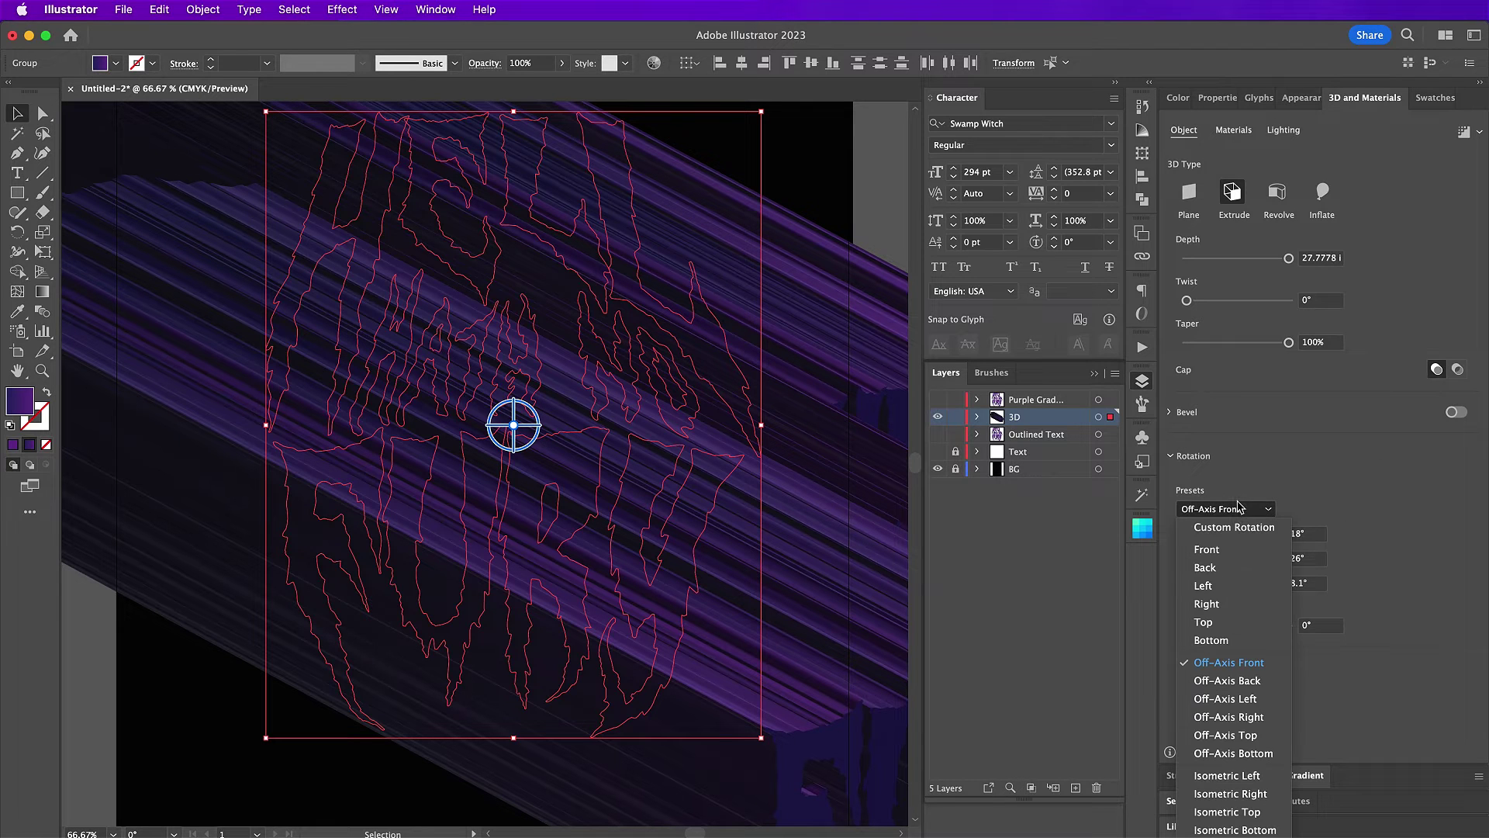
{"action": "left_click", "coordinate": [1207, 549]}
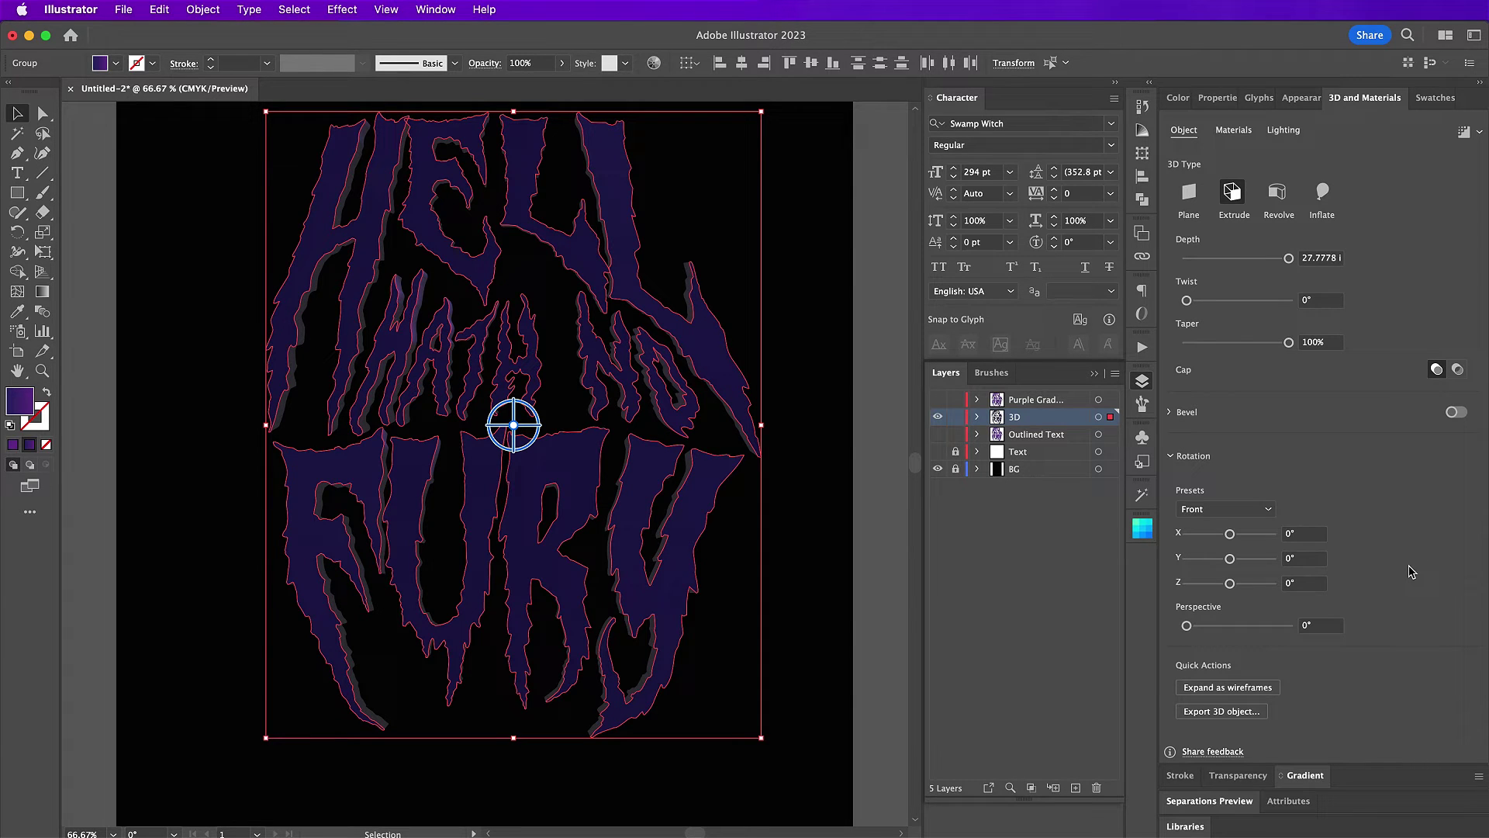
{"action": "left_click", "coordinate": [1311, 625]}
{"action": "type", "text": "129"}
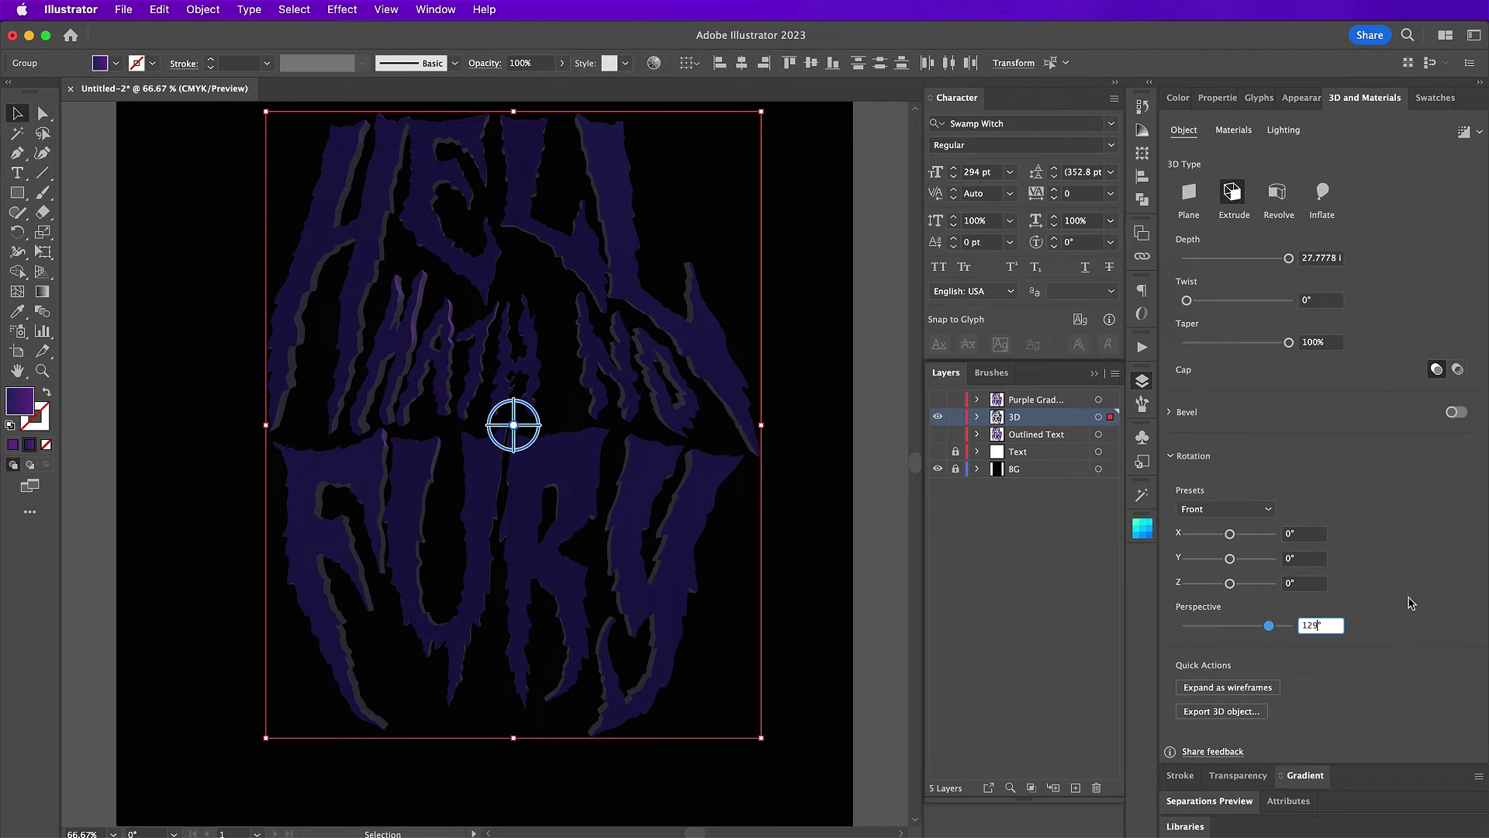
{"action": "key", "text": "Return"}
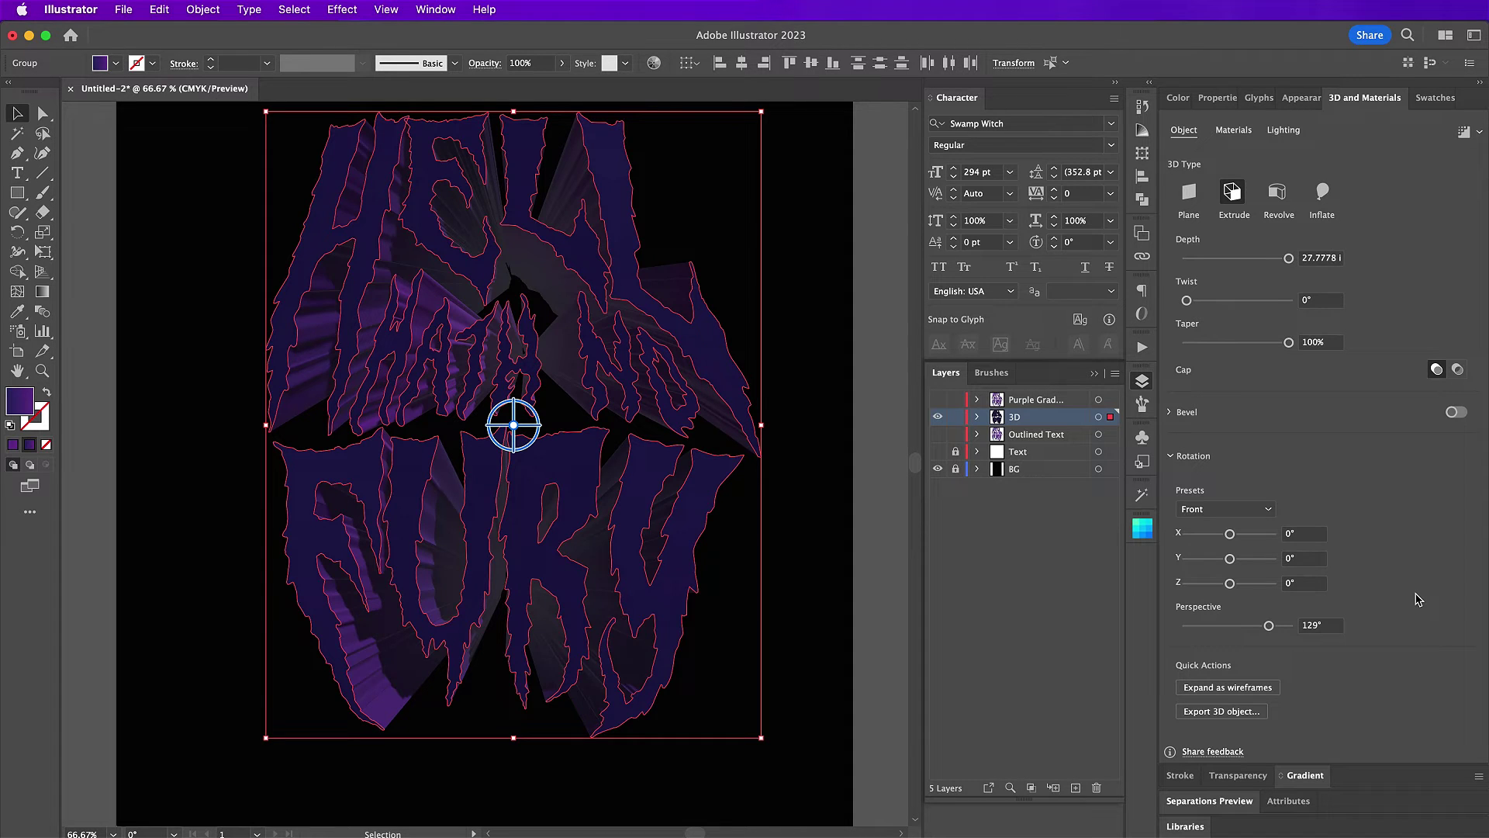
Step: Turn on ray tracing at High quality in the 3D Lighting render settings and render the lettering
{"action": "left_click", "coordinate": [1285, 132]}
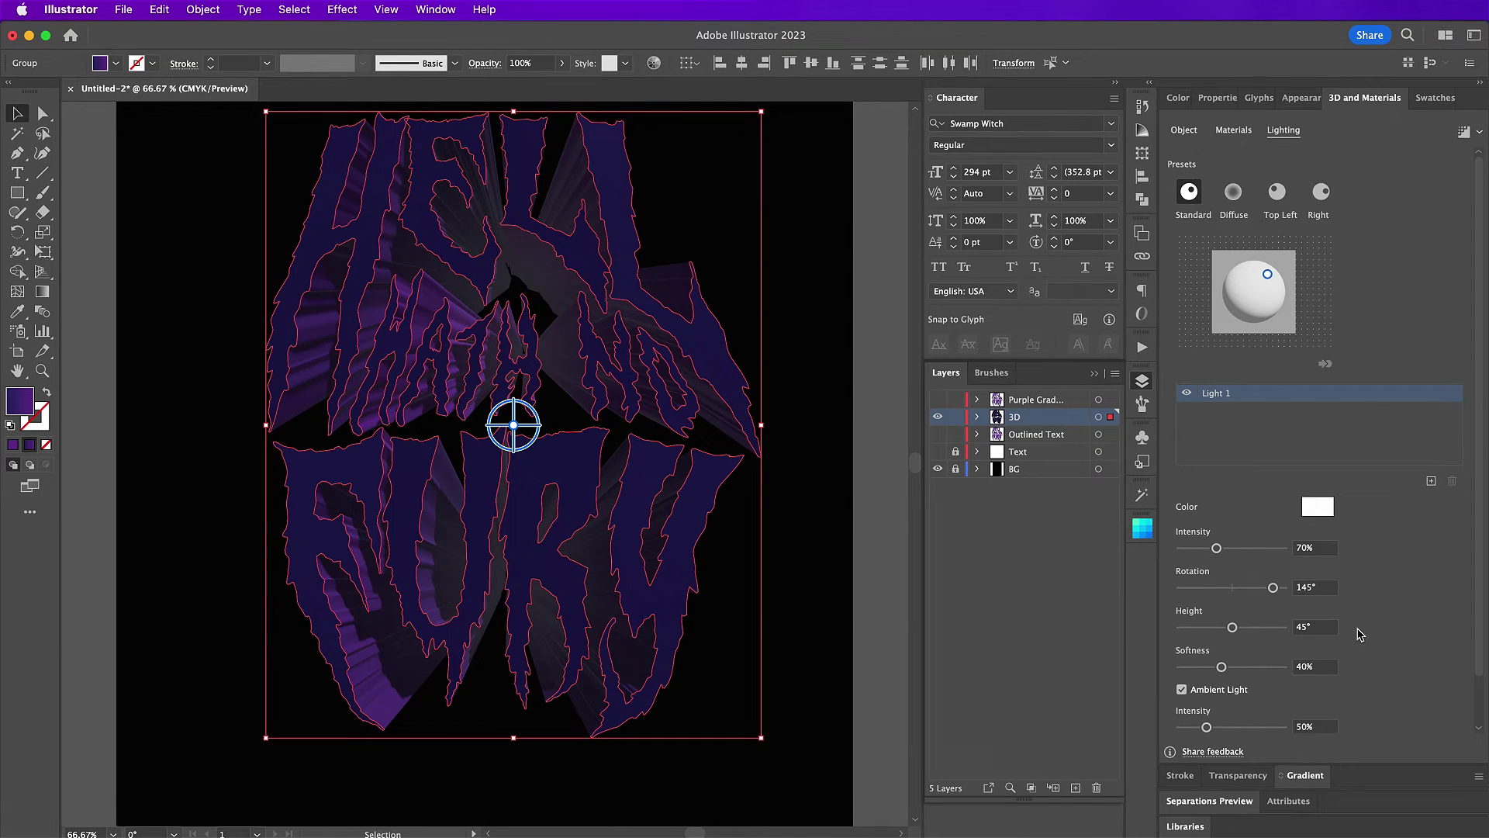
{"action": "scroll", "coordinate": [1386, 674], "scroll_direction": "down", "scroll_amount": 2}
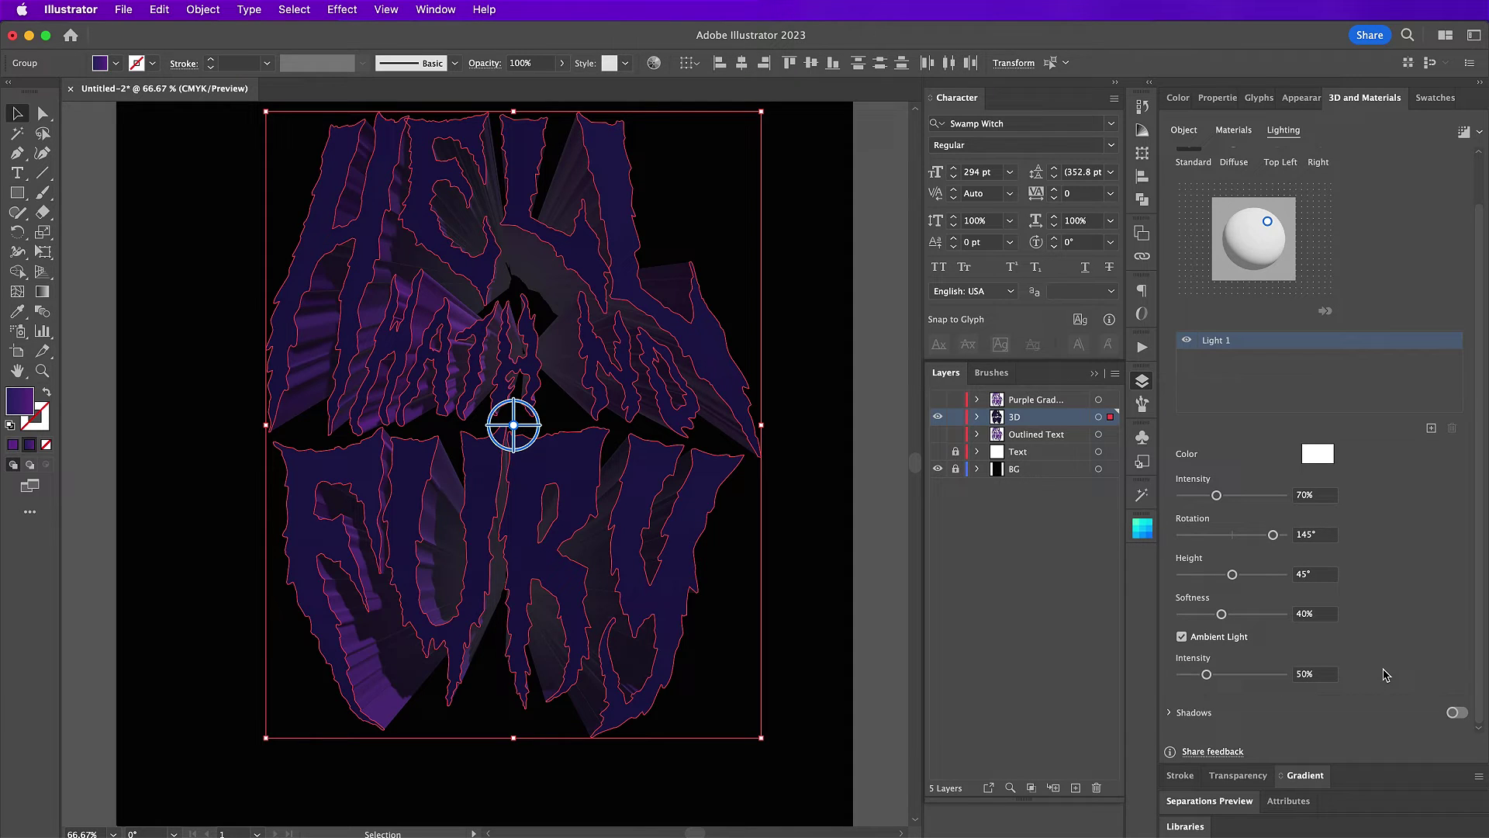
{"action": "scroll", "coordinate": [1386, 674], "scroll_direction": "up", "scroll_amount": 2}
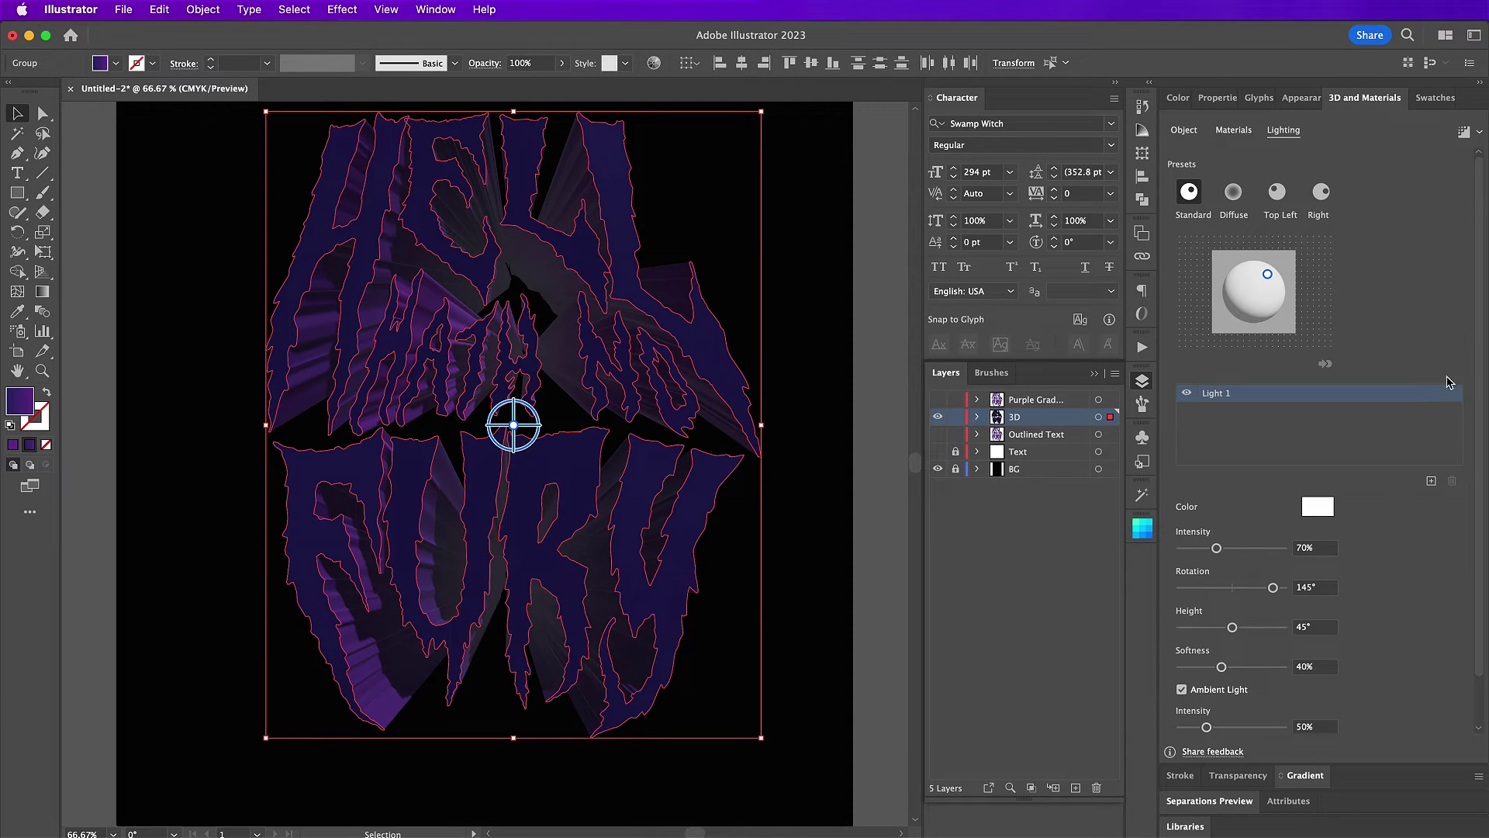
{"action": "left_click", "coordinate": [1479, 132]}
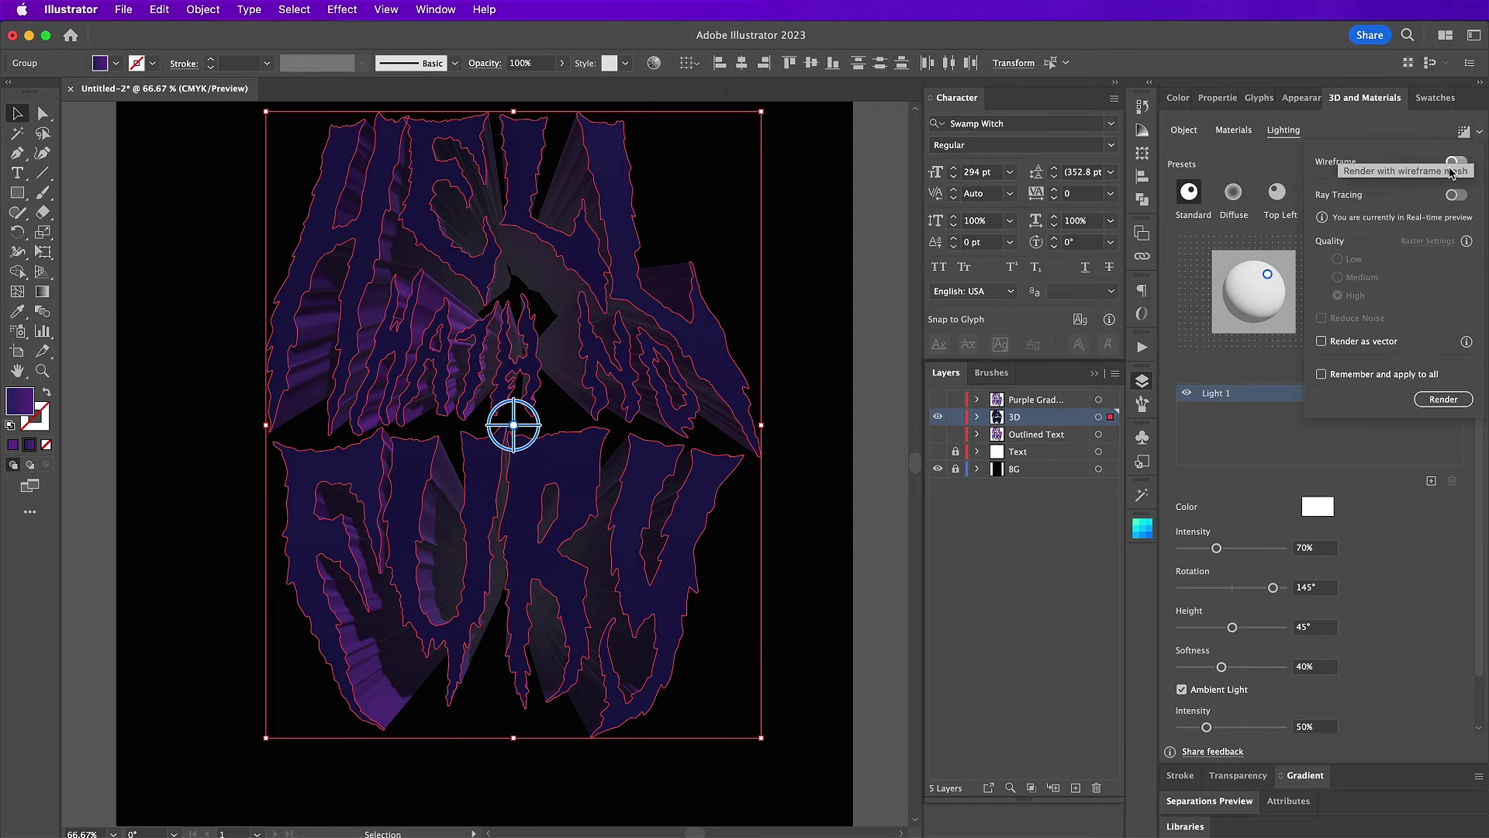
{"action": "left_click", "coordinate": [1455, 195]}
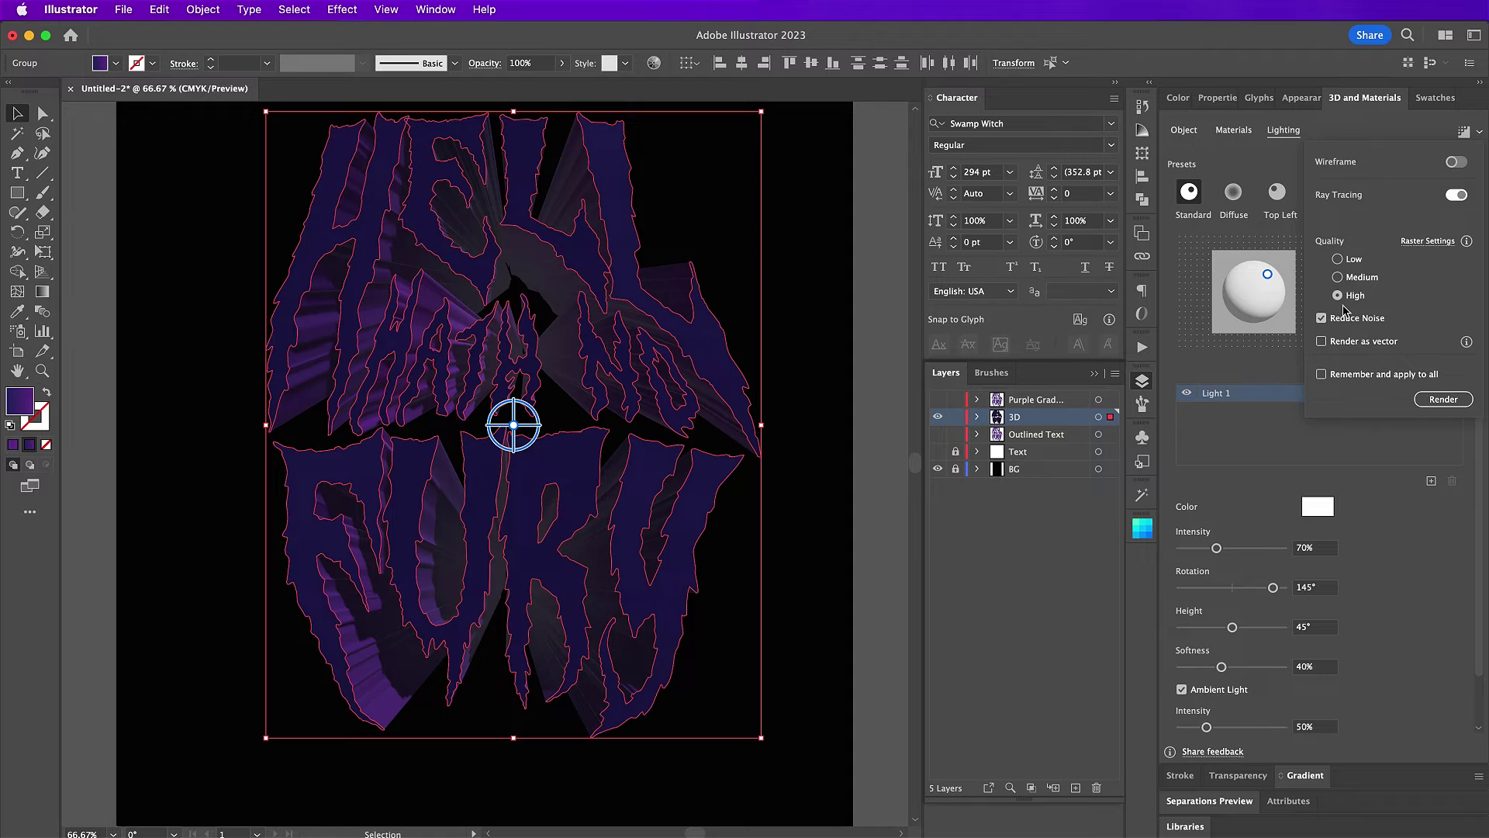
{"action": "left_click", "coordinate": [1422, 398]}
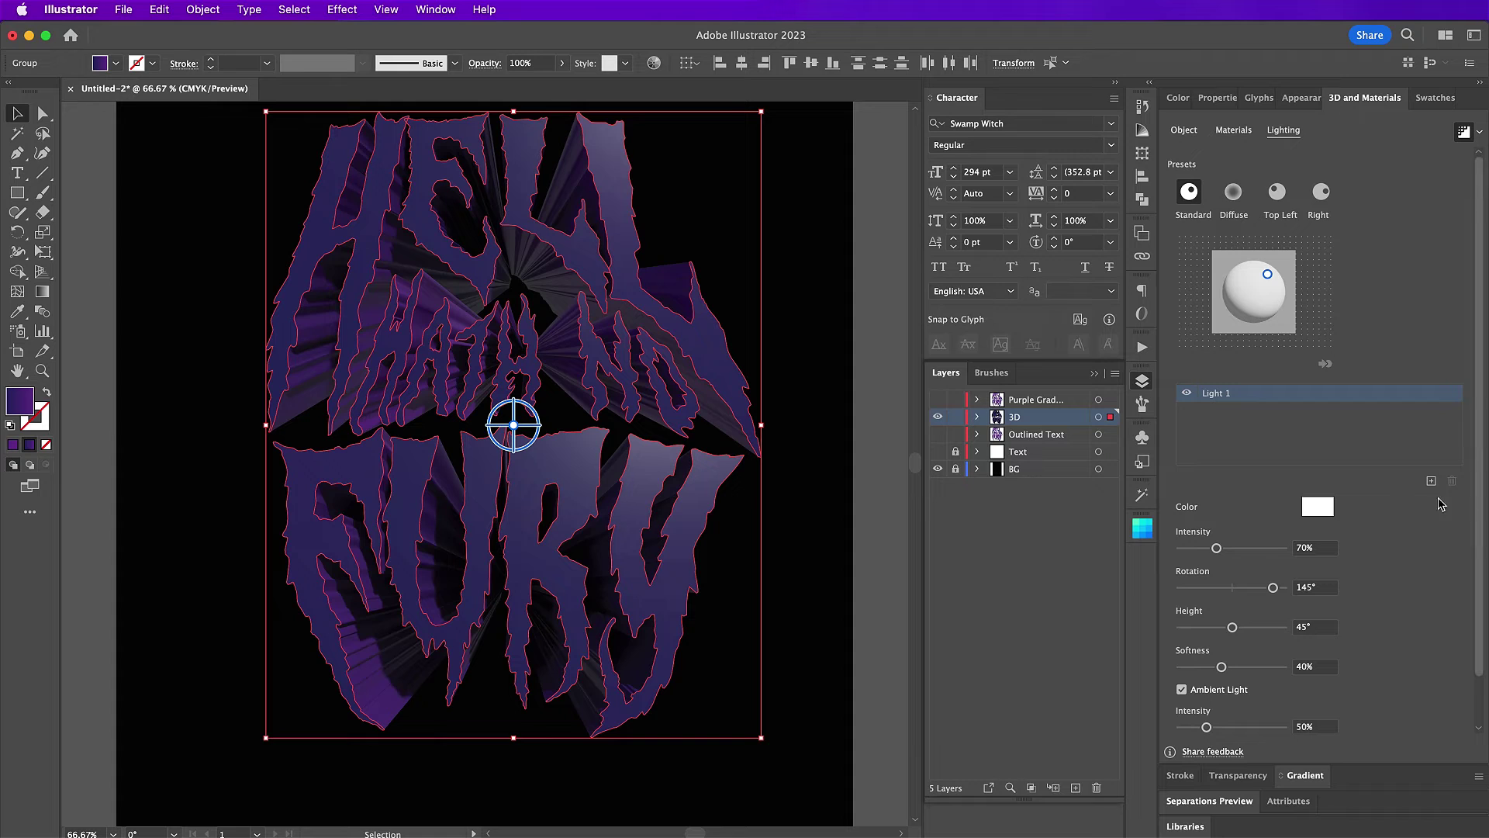
Step: Show the Purple Gradient layer, duplicate it on top as 'Black Gradient', and select its art
{"action": "left_click", "coordinate": [937, 400]}
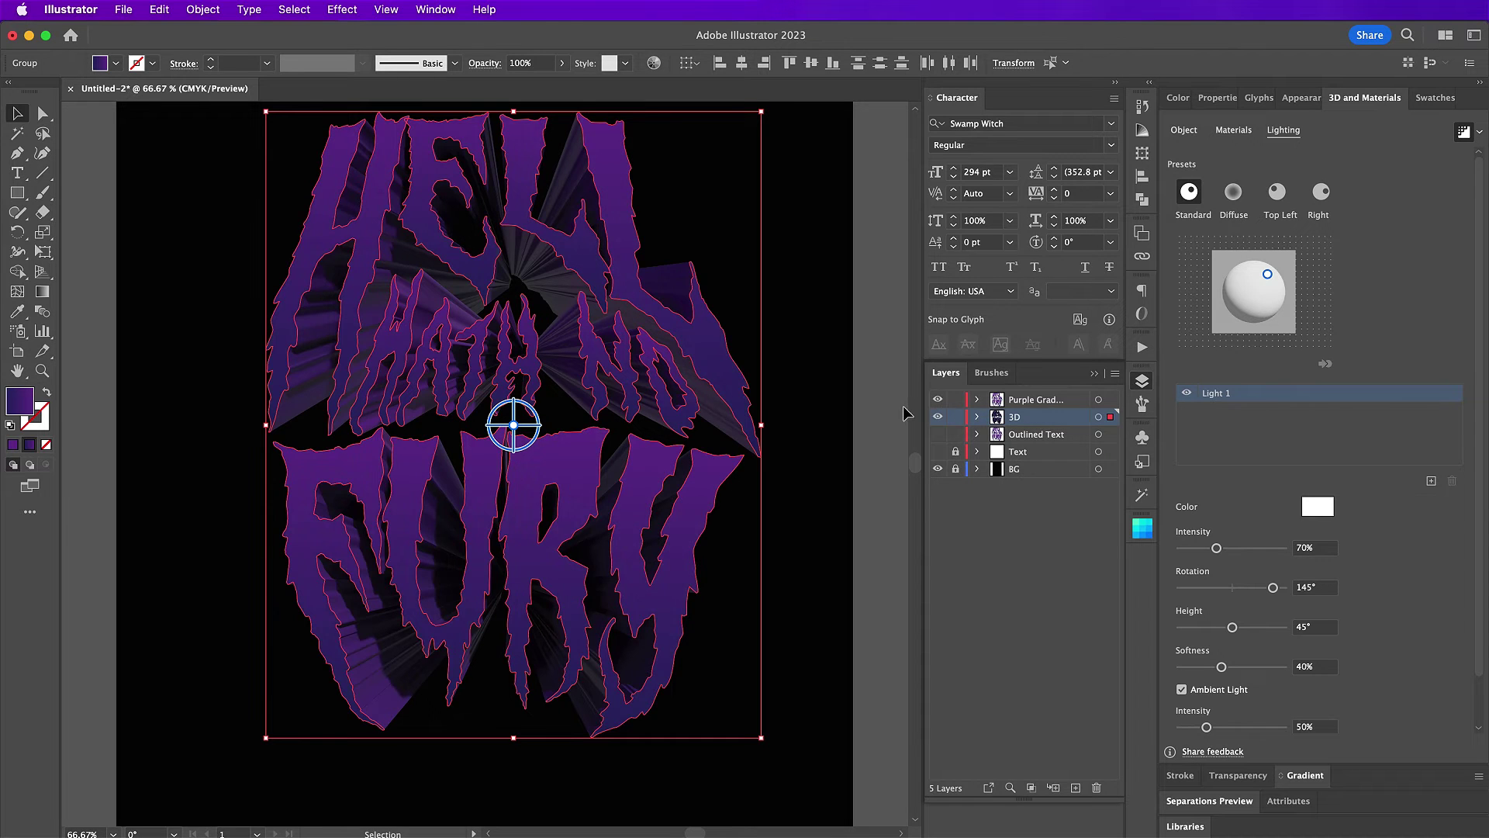
{"action": "left_click", "coordinate": [890, 412]}
{"action": "left_click", "coordinate": [1073, 402]}
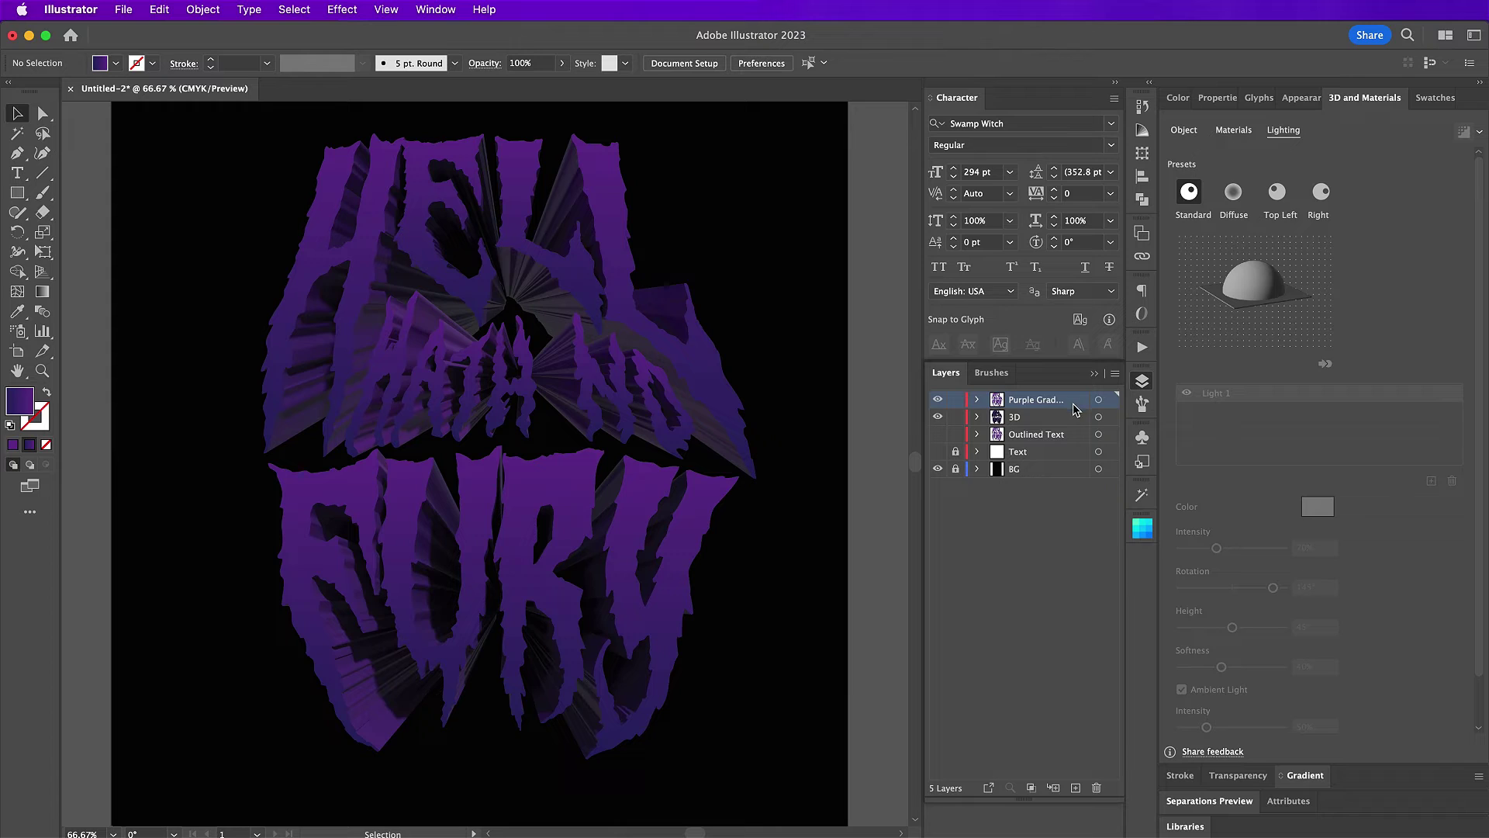
{"action": "left_click_drag", "start_coordinate": [1075, 405], "coordinate": [1077, 788]}
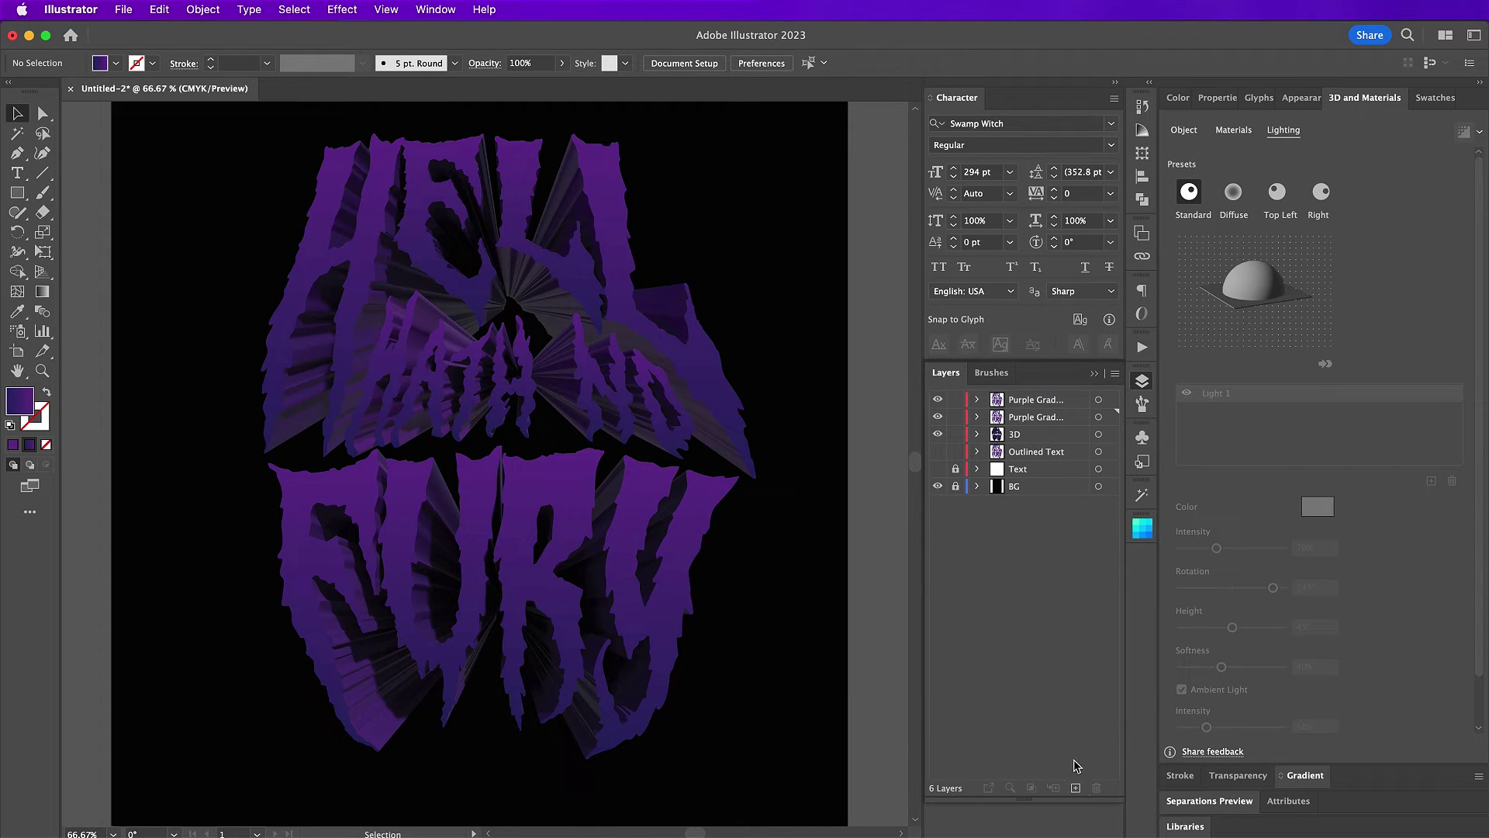
{"action": "double_click", "coordinate": [1021, 400]}
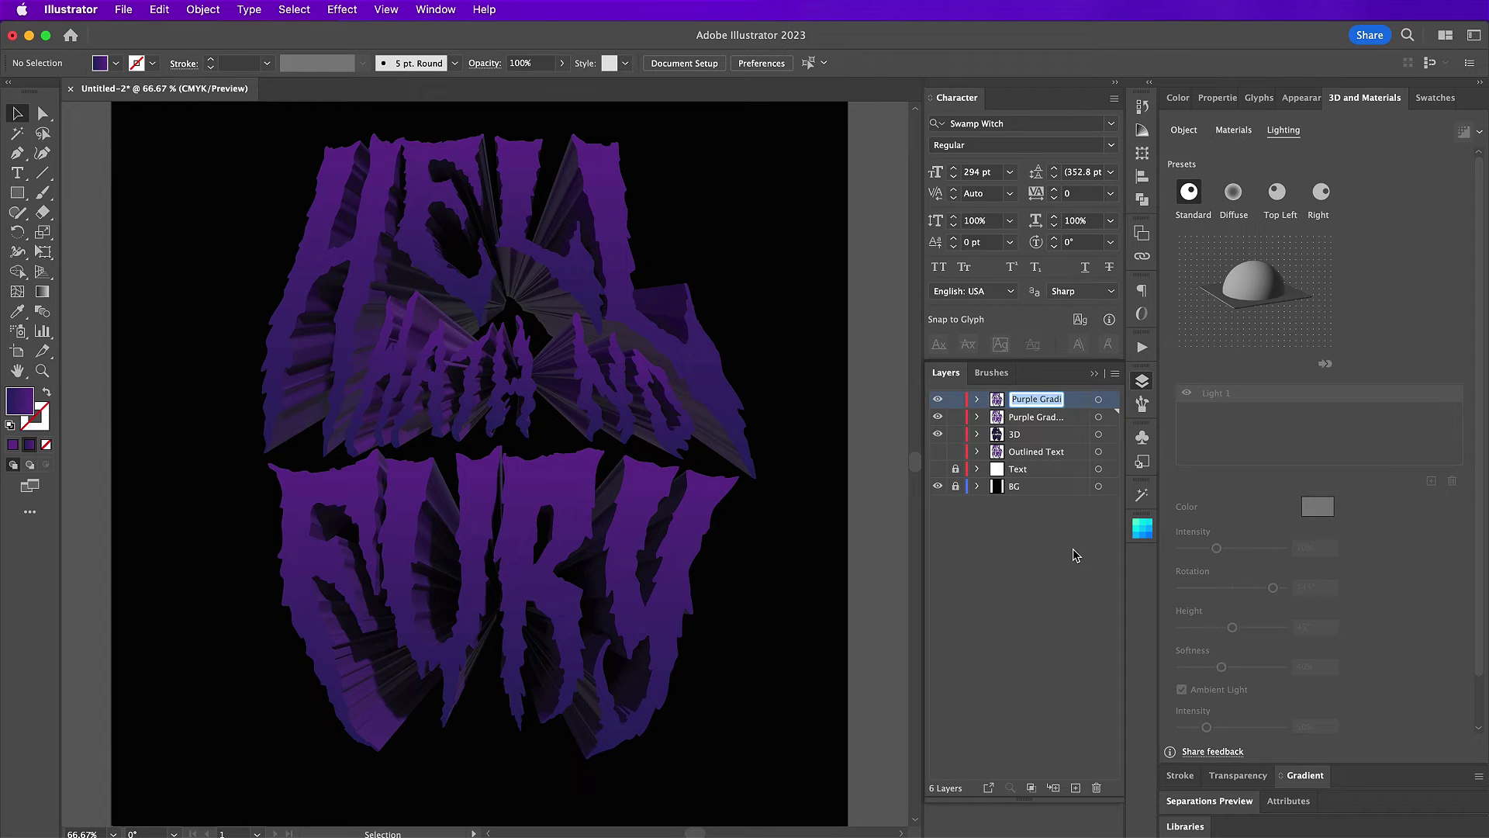
{"action": "type", "text": "Black Gradient"}
{"action": "key", "text": "Return"}
{"action": "left_click", "coordinate": [976, 400]}
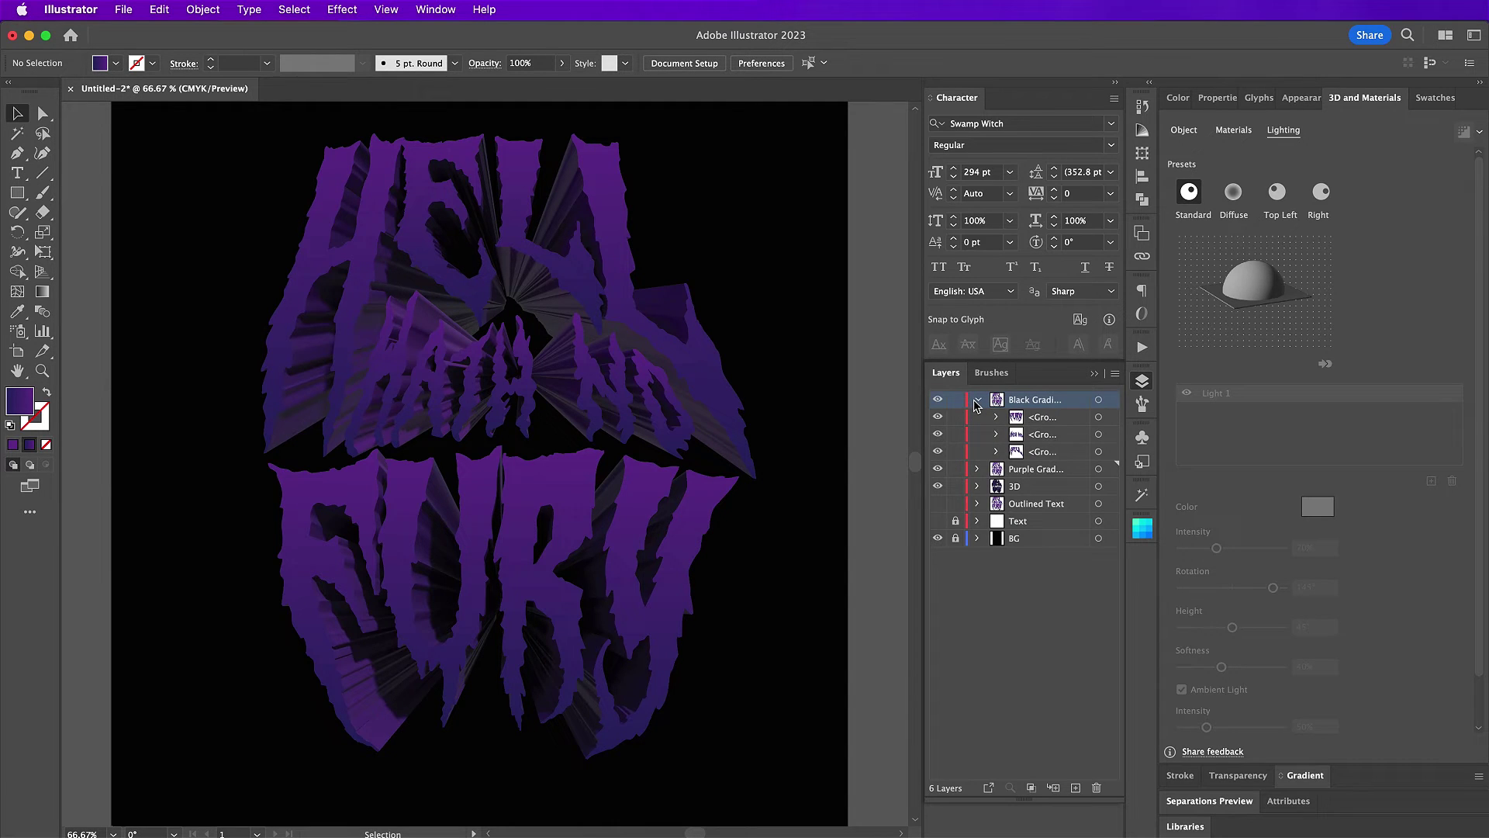
{"action": "left_click", "coordinate": [1110, 400]}
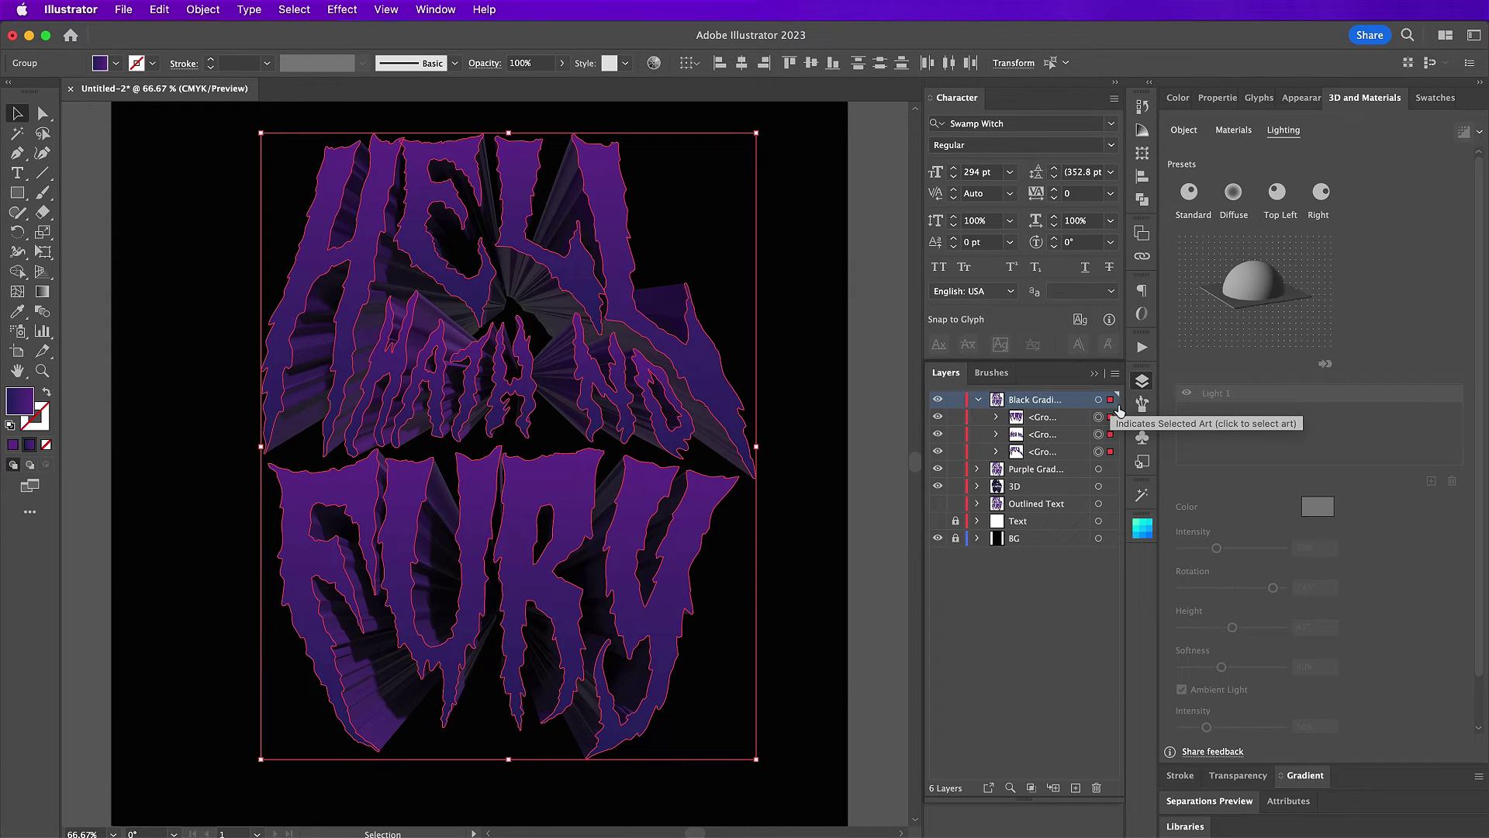
Step: Make the gradient run from black to fully transparent black (0% opacity end stop)
{"action": "left_click", "coordinate": [1303, 776]}
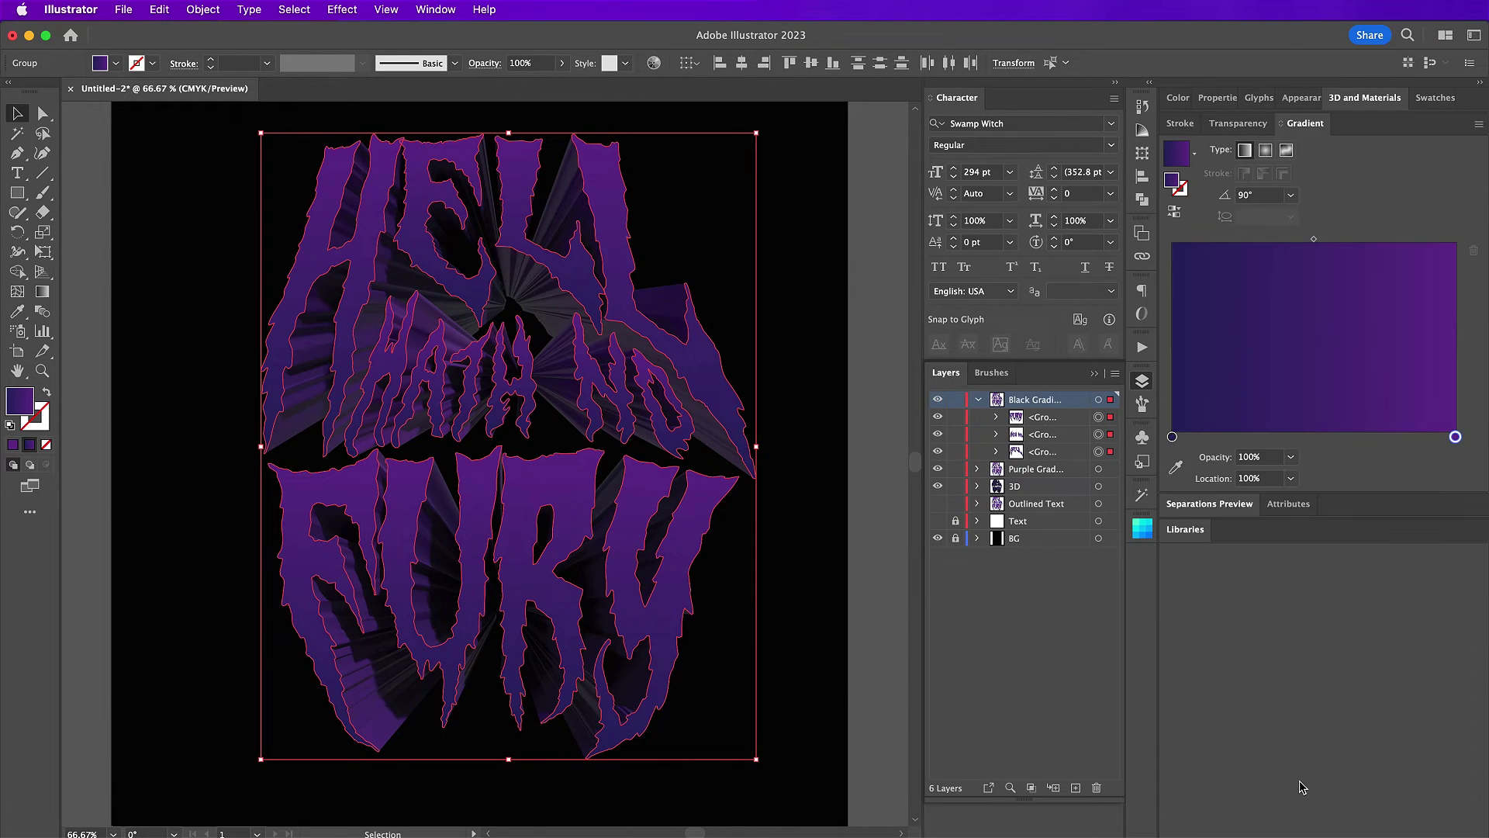
{"action": "left_click", "coordinate": [1433, 98]}
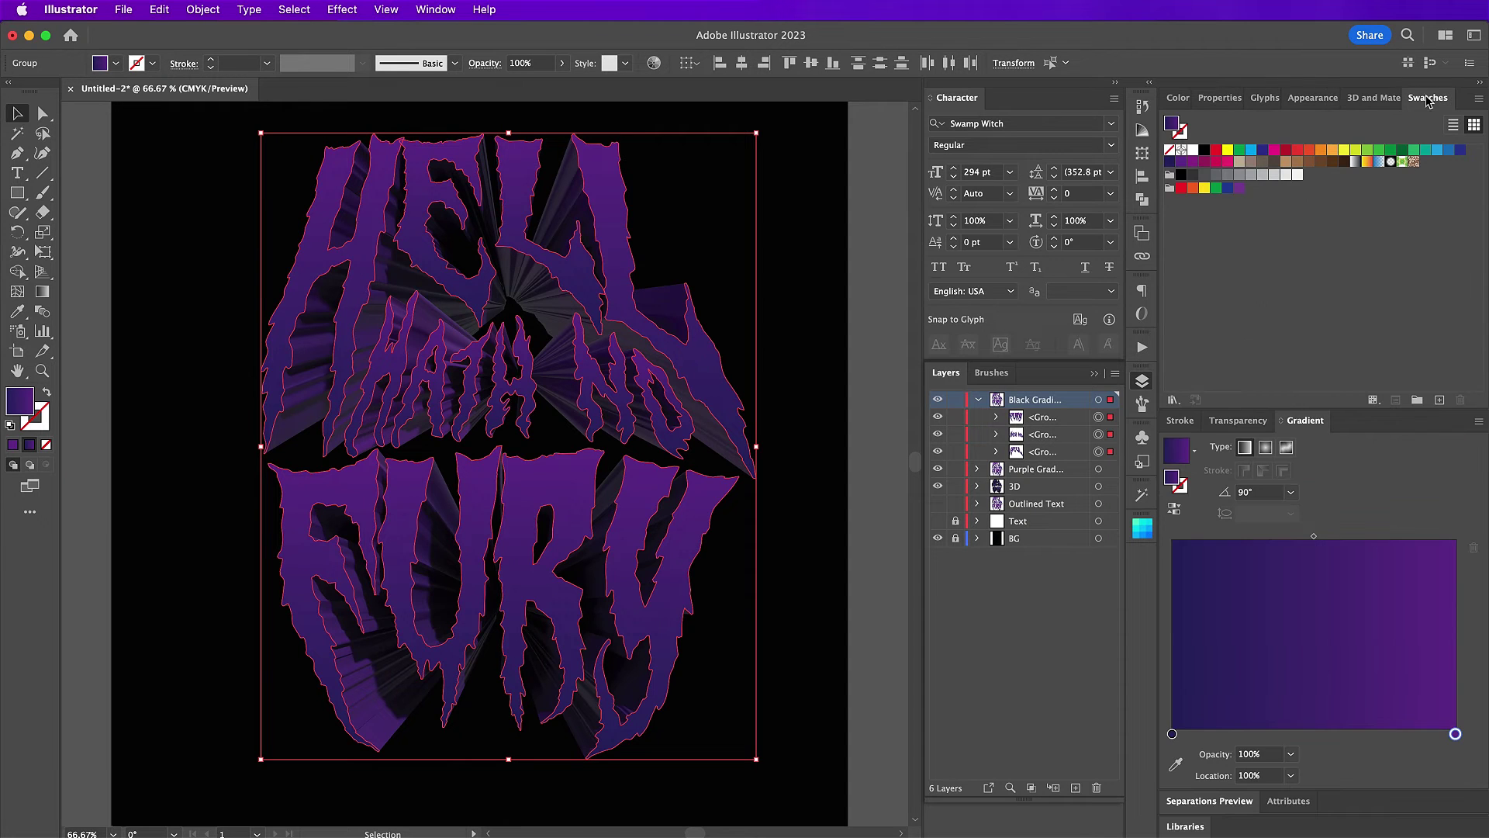
{"action": "left_click_drag", "start_coordinate": [1202, 152], "coordinate": [1171, 734]}
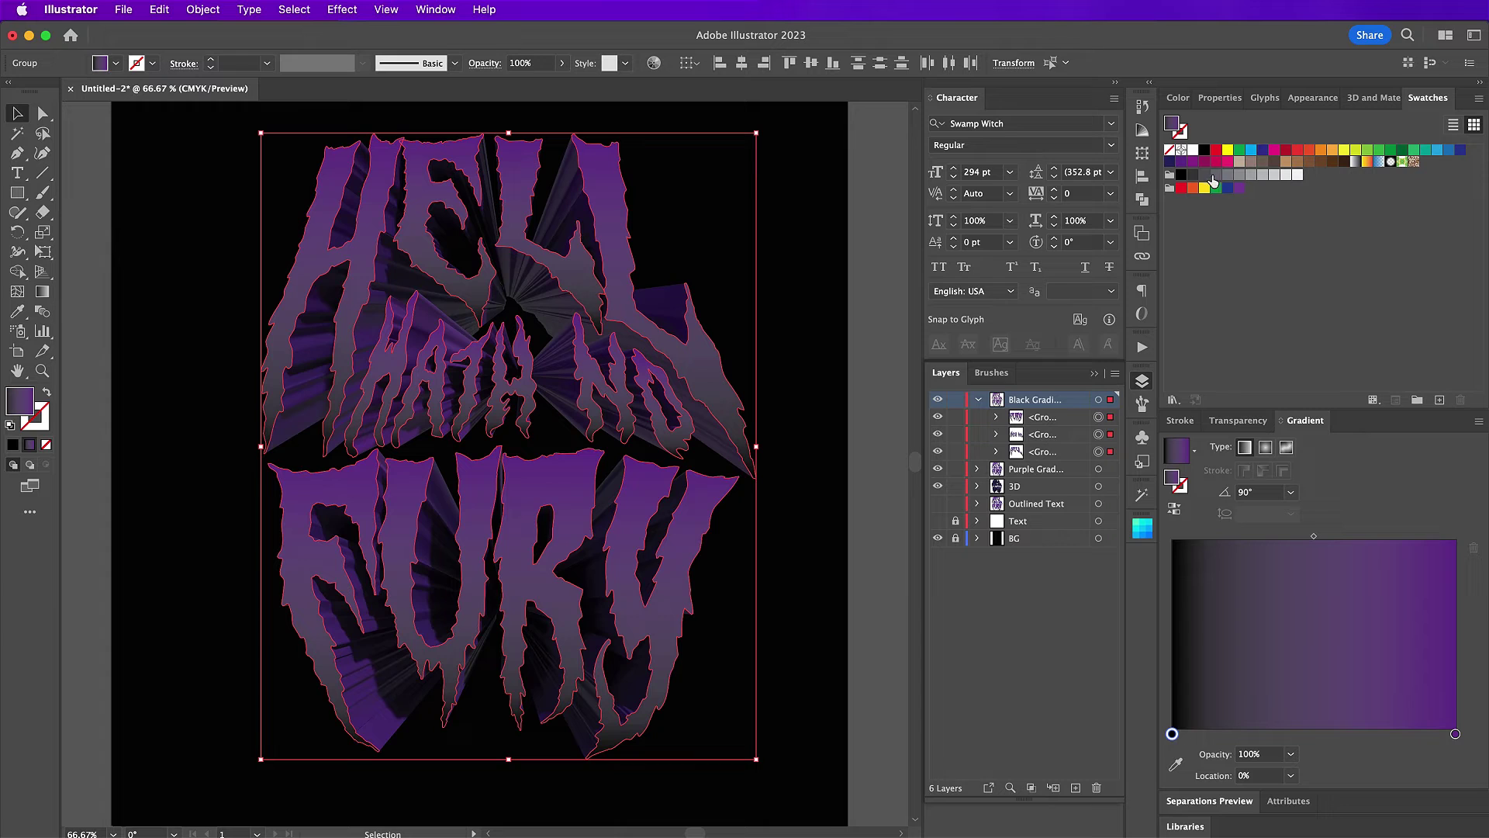
{"action": "left_click_drag", "start_coordinate": [1204, 150], "coordinate": [1455, 733]}
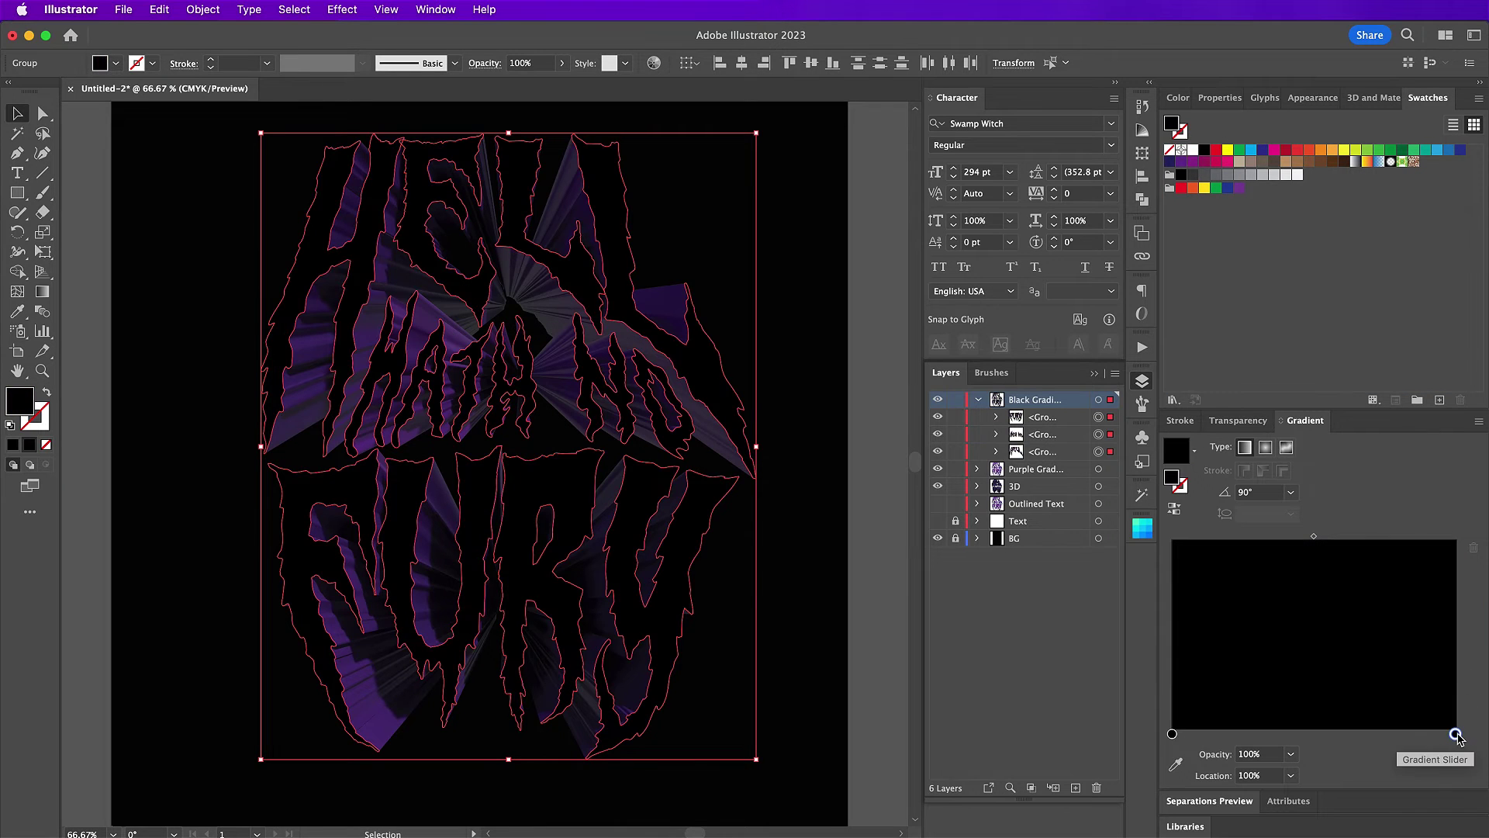
{"action": "left_click", "coordinate": [1290, 754]}
{"action": "left_click", "coordinate": [1316, 556]}
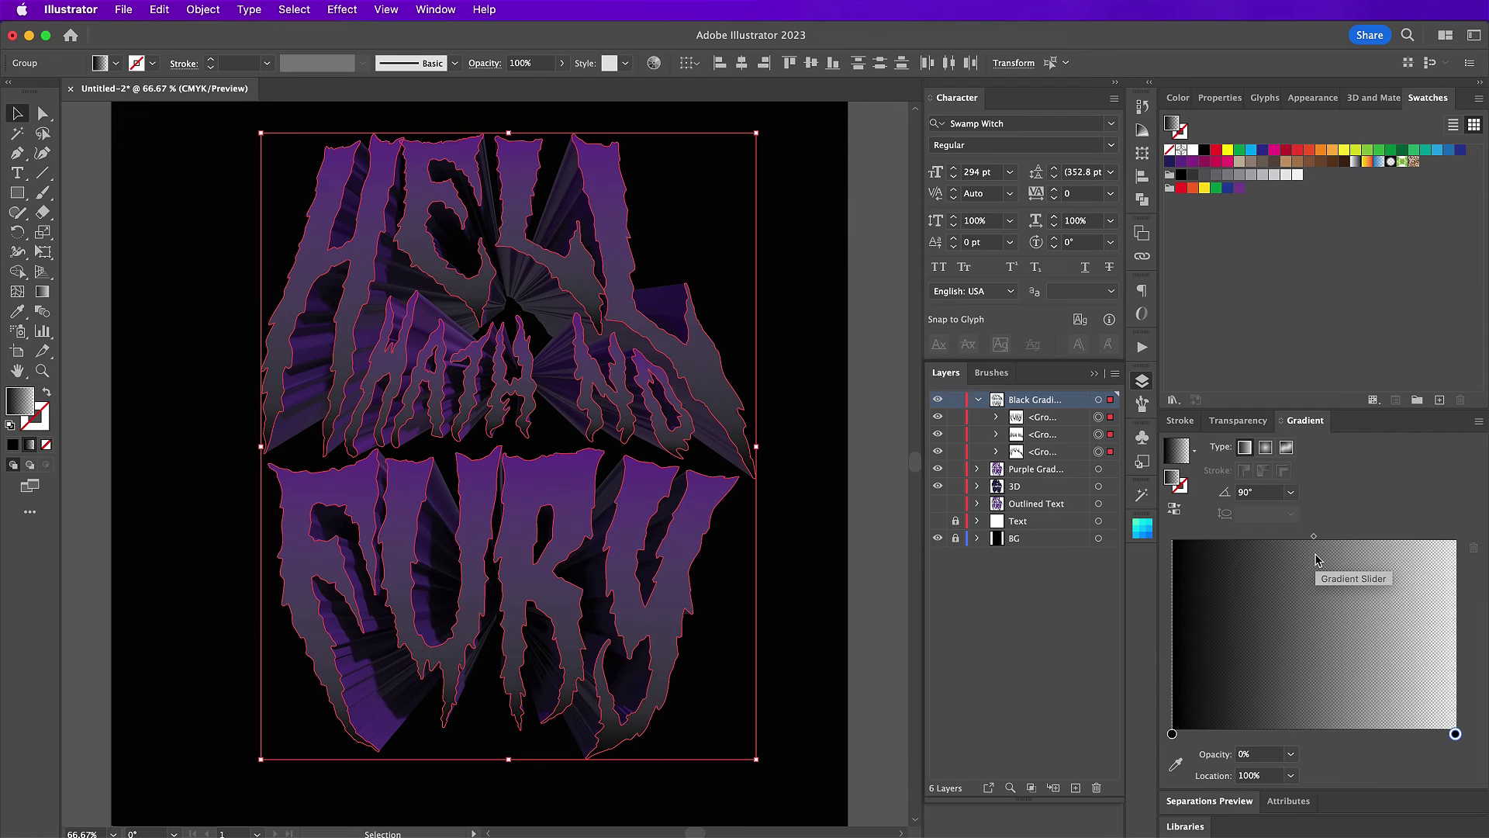
Step: Set the Black Gradient lettering to Multiply blend mode at 70% opacity
{"action": "left_click", "coordinate": [1238, 420]}
{"action": "left_click", "coordinate": [1330, 677]}
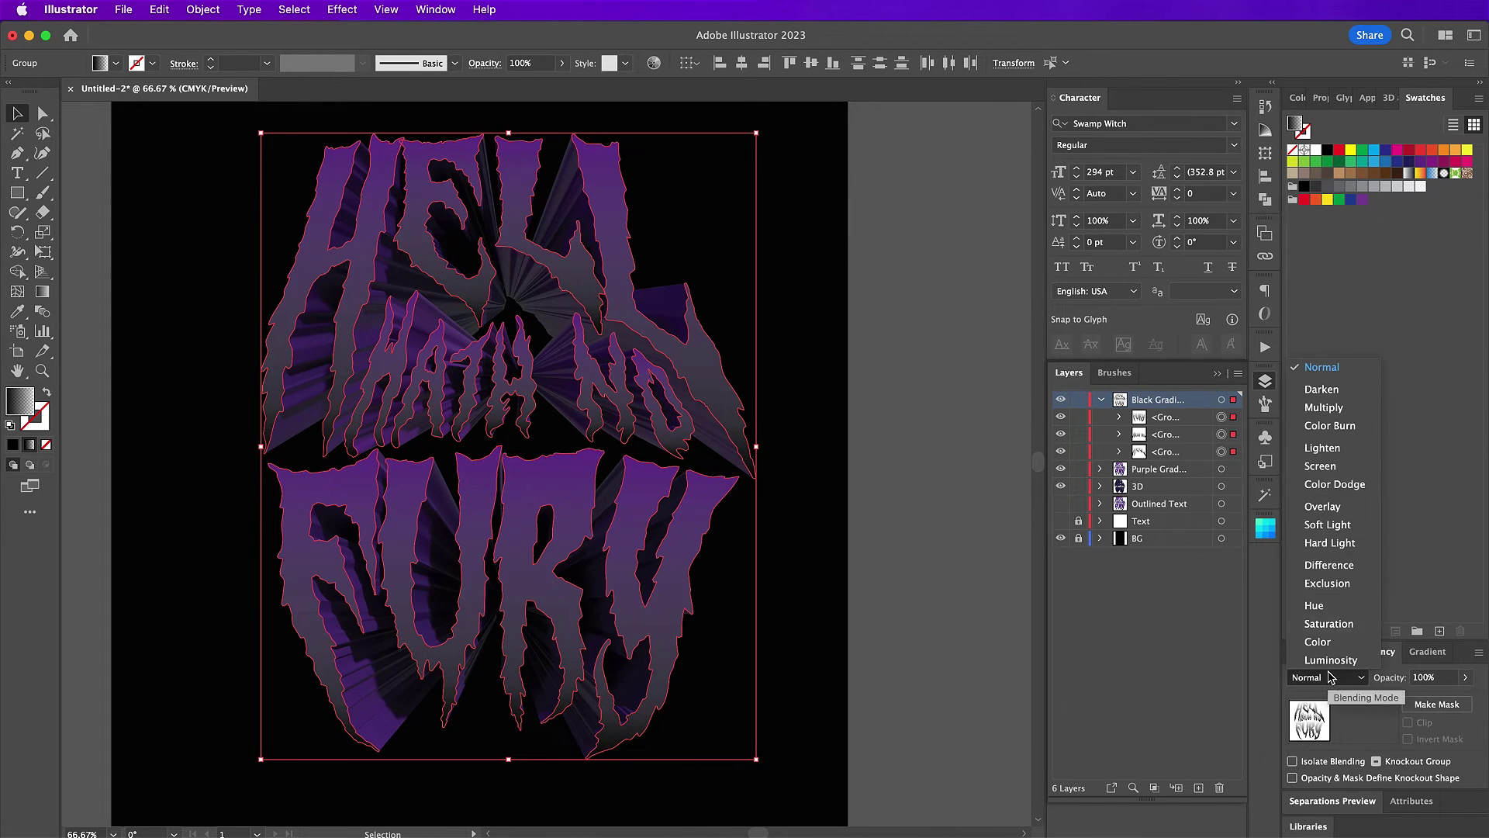
{"action": "left_click", "coordinate": [1325, 409]}
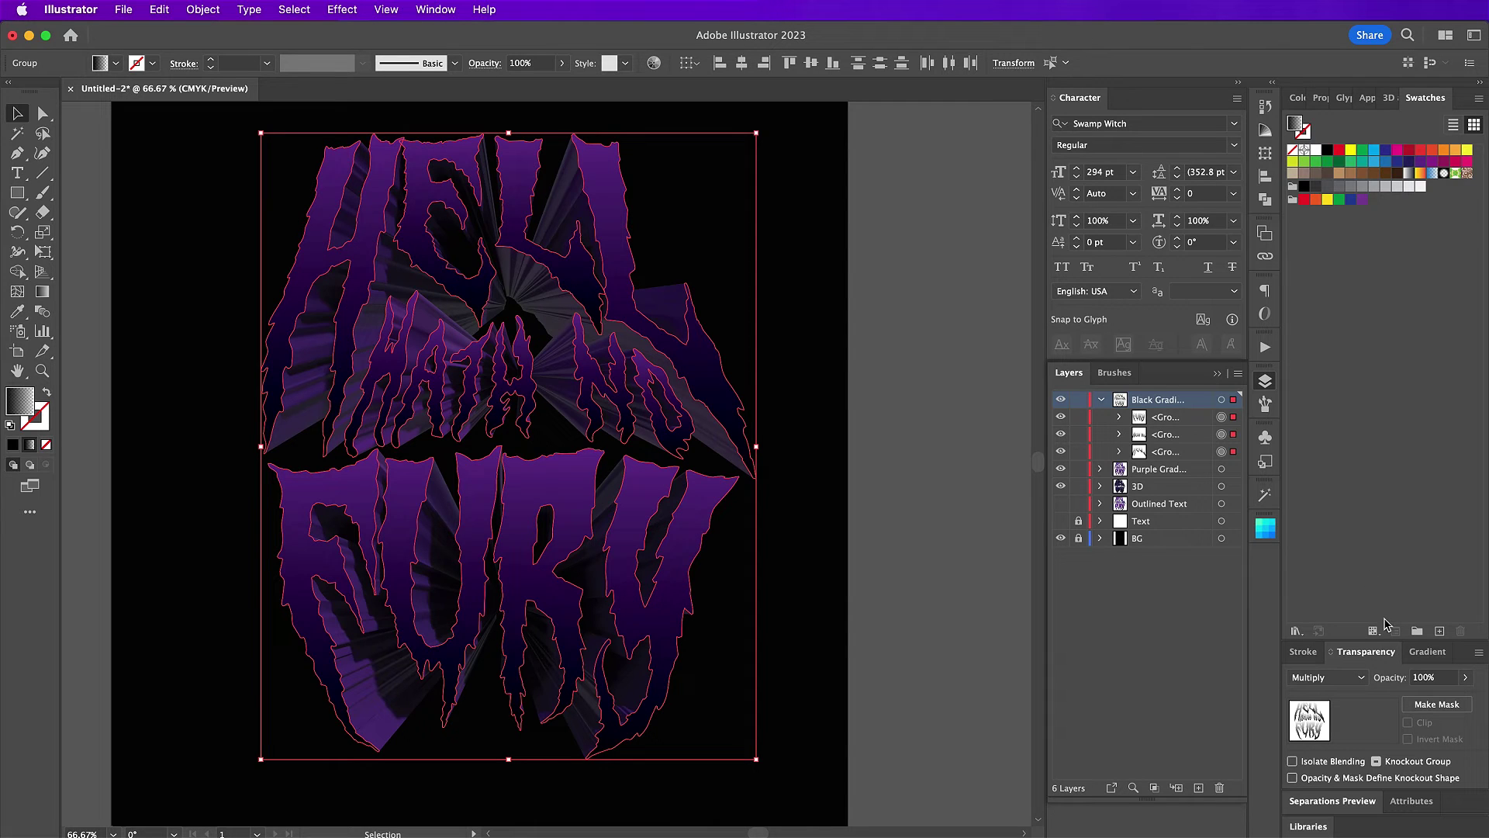
{"action": "left_click", "coordinate": [1423, 677]}
{"action": "type", "text": "70"}
{"action": "key", "text": "Return"}
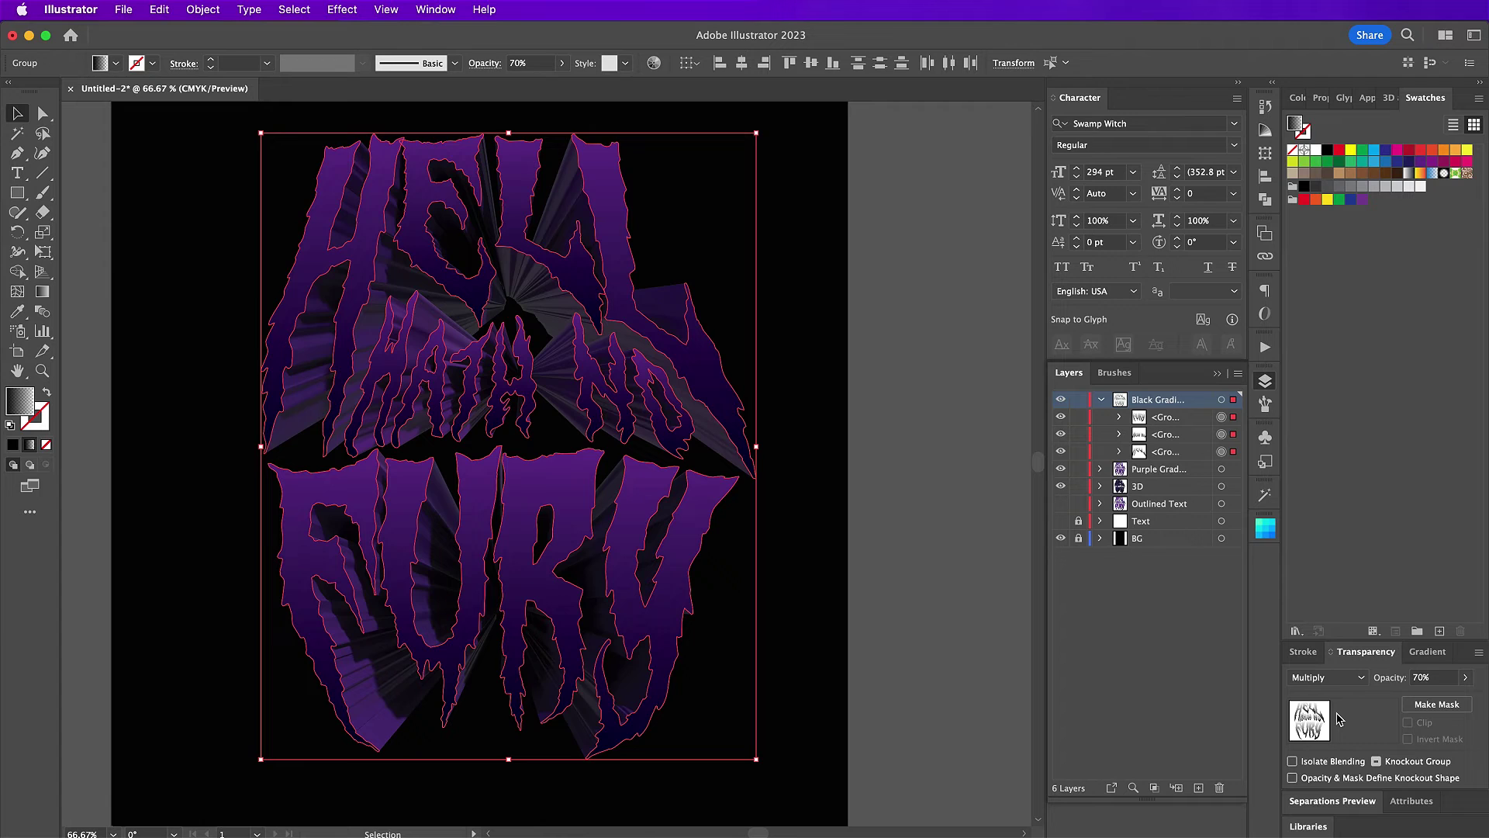
Step: Duplicate the Outlined Text layer, move the copy to the top, and name it 'Stroke'
{"action": "left_click", "coordinate": [1102, 400]}
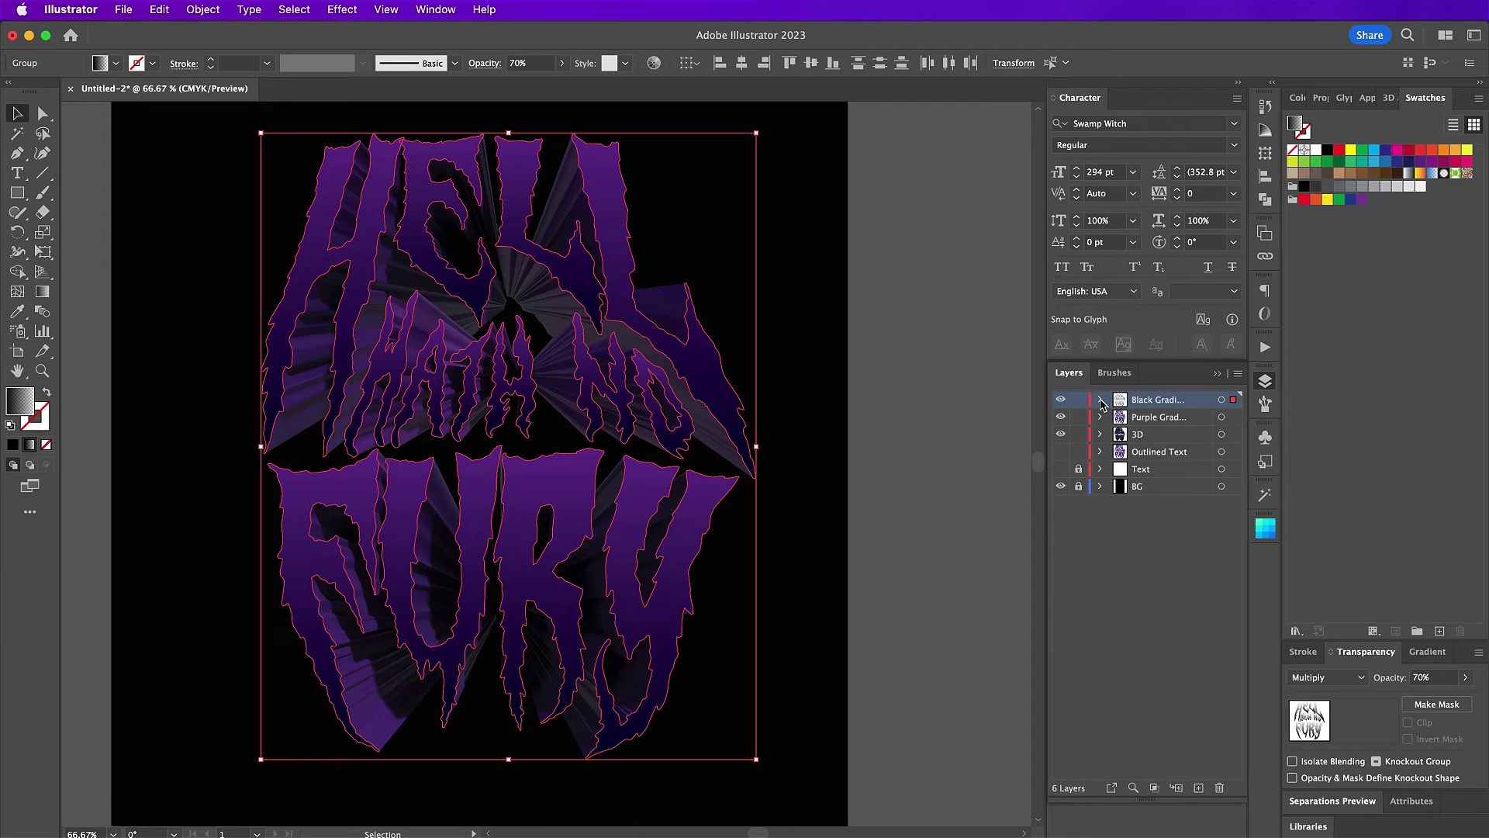
{"action": "left_click", "coordinate": [1163, 452]}
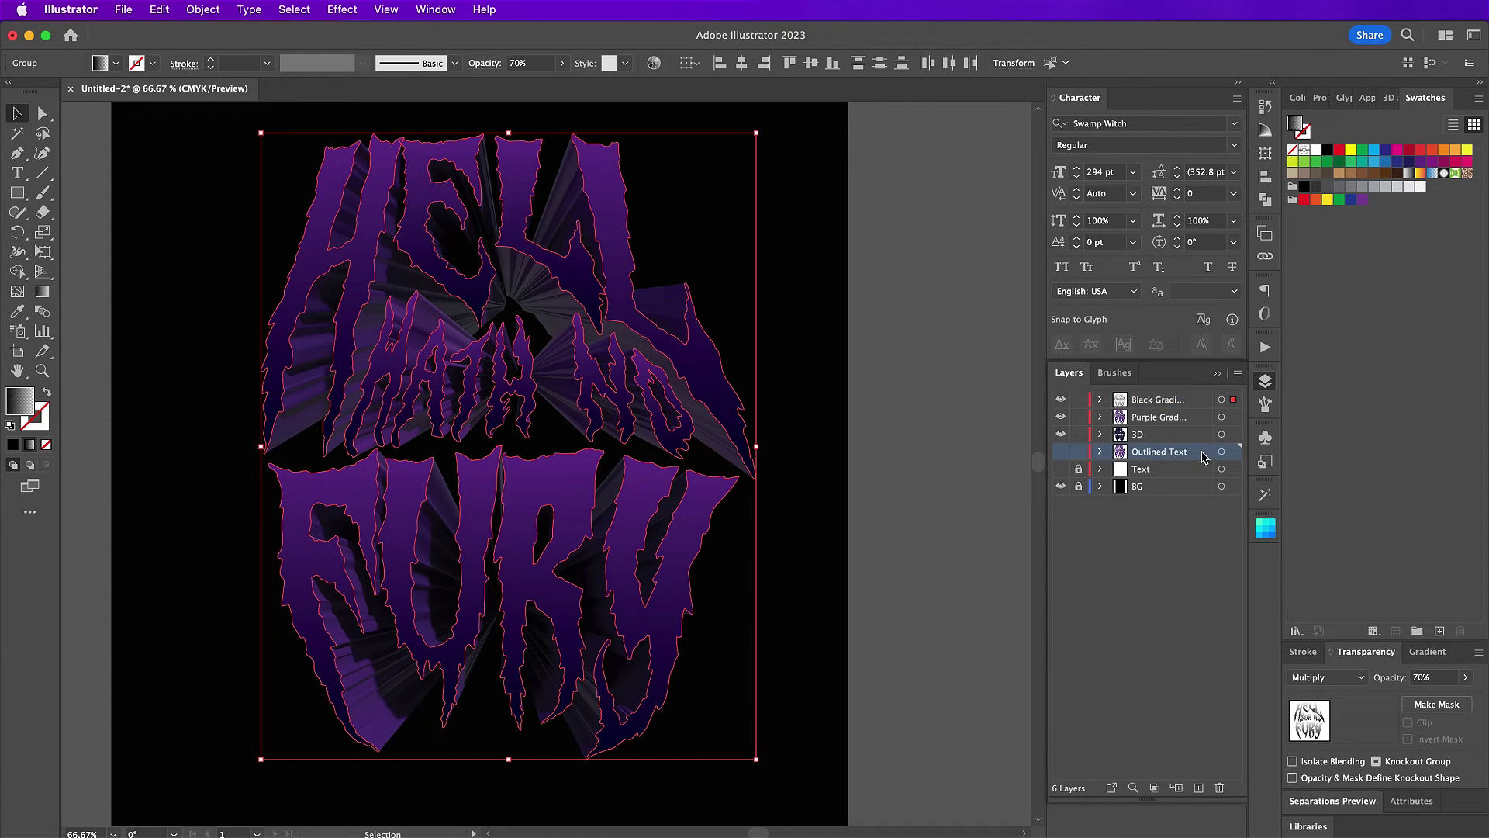
{"action": "left_click_drag", "start_coordinate": [1202, 458], "coordinate": [1198, 788]}
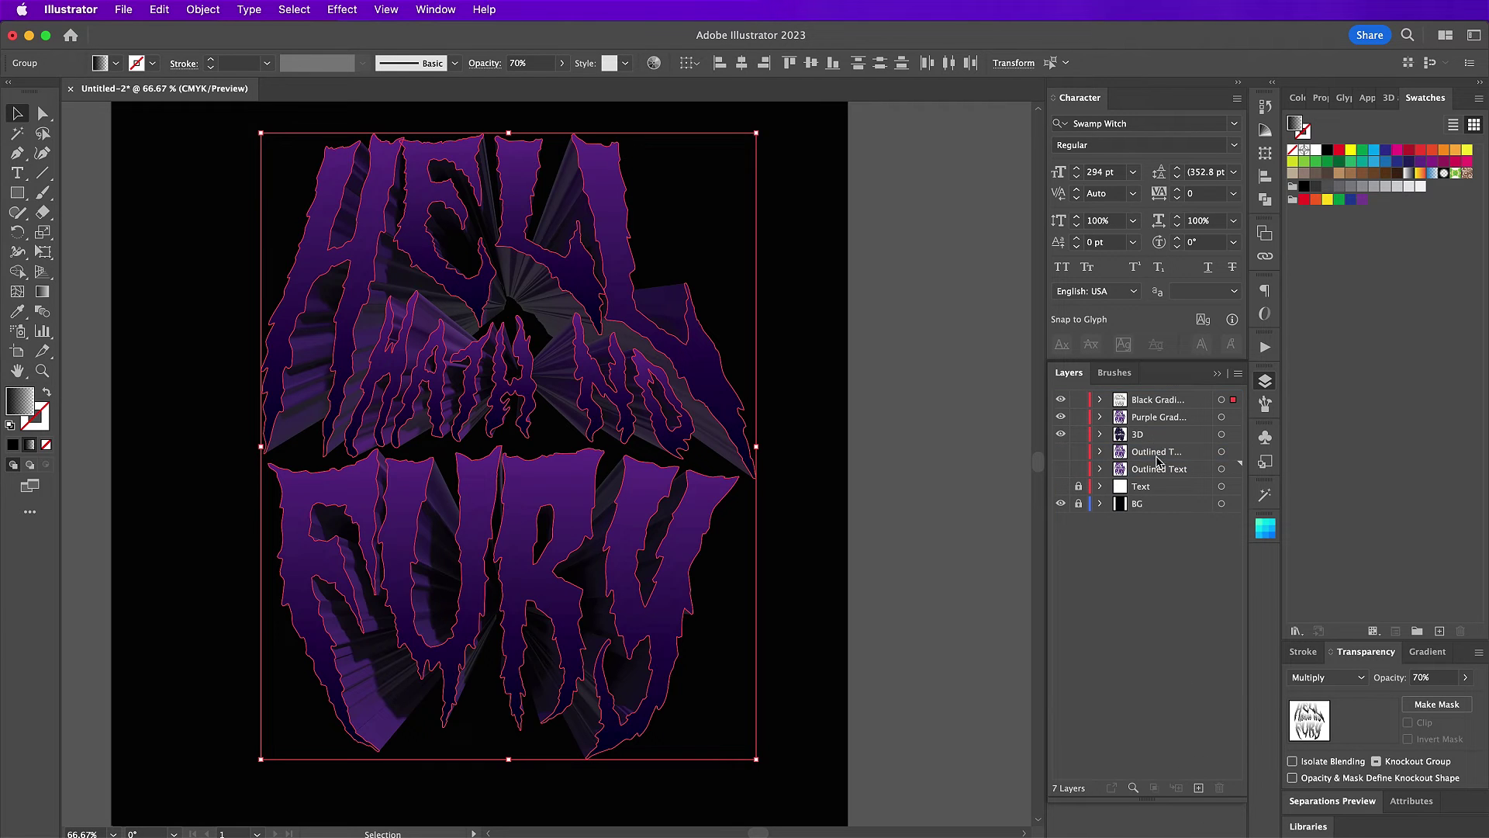
{"action": "left_click_drag", "start_coordinate": [1157, 459], "coordinate": [1151, 404]}
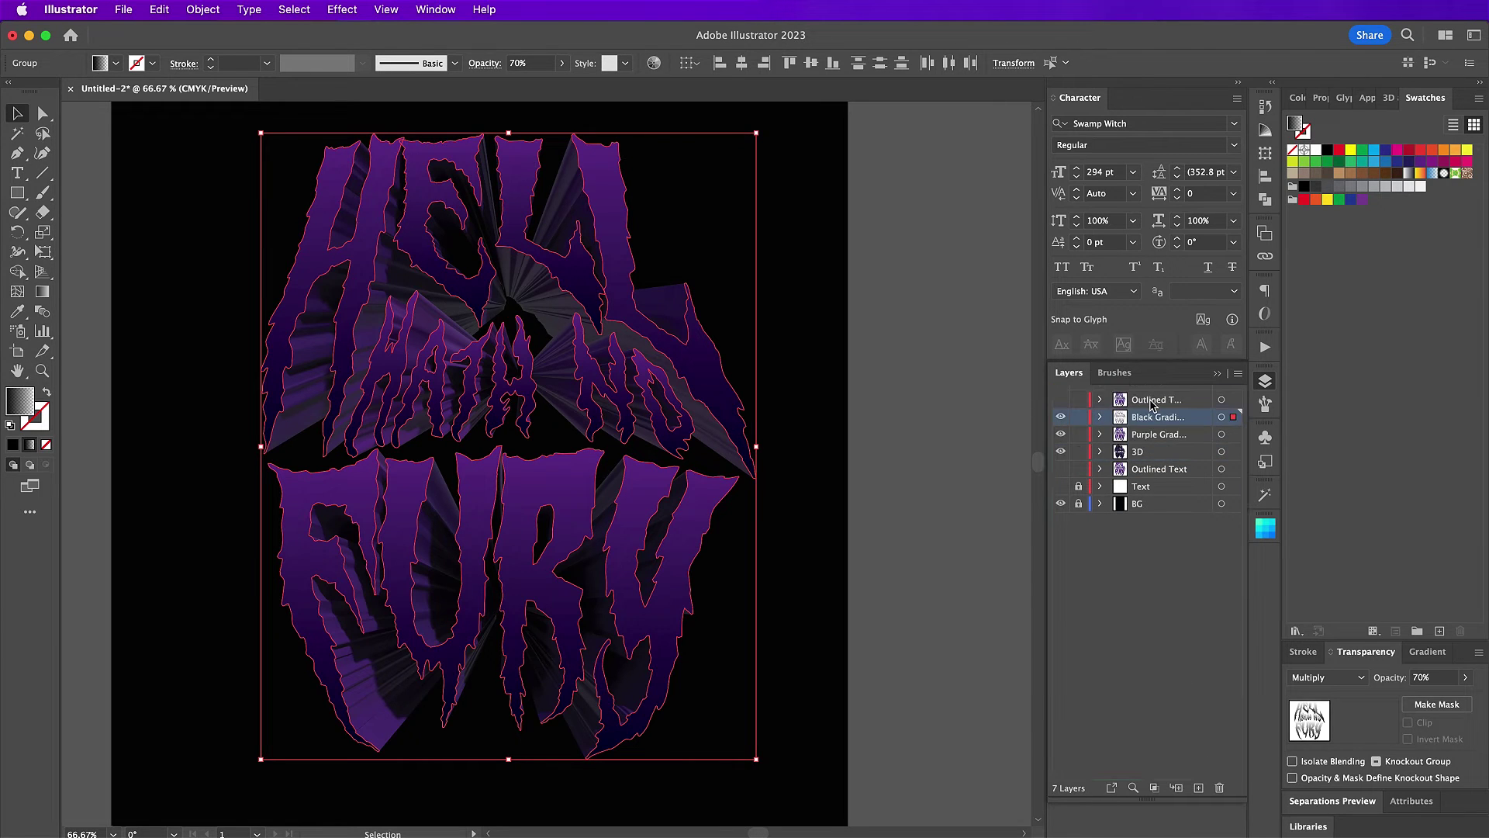
{"action": "double_click", "coordinate": [1150, 399]}
{"action": "type", "text": "S"}
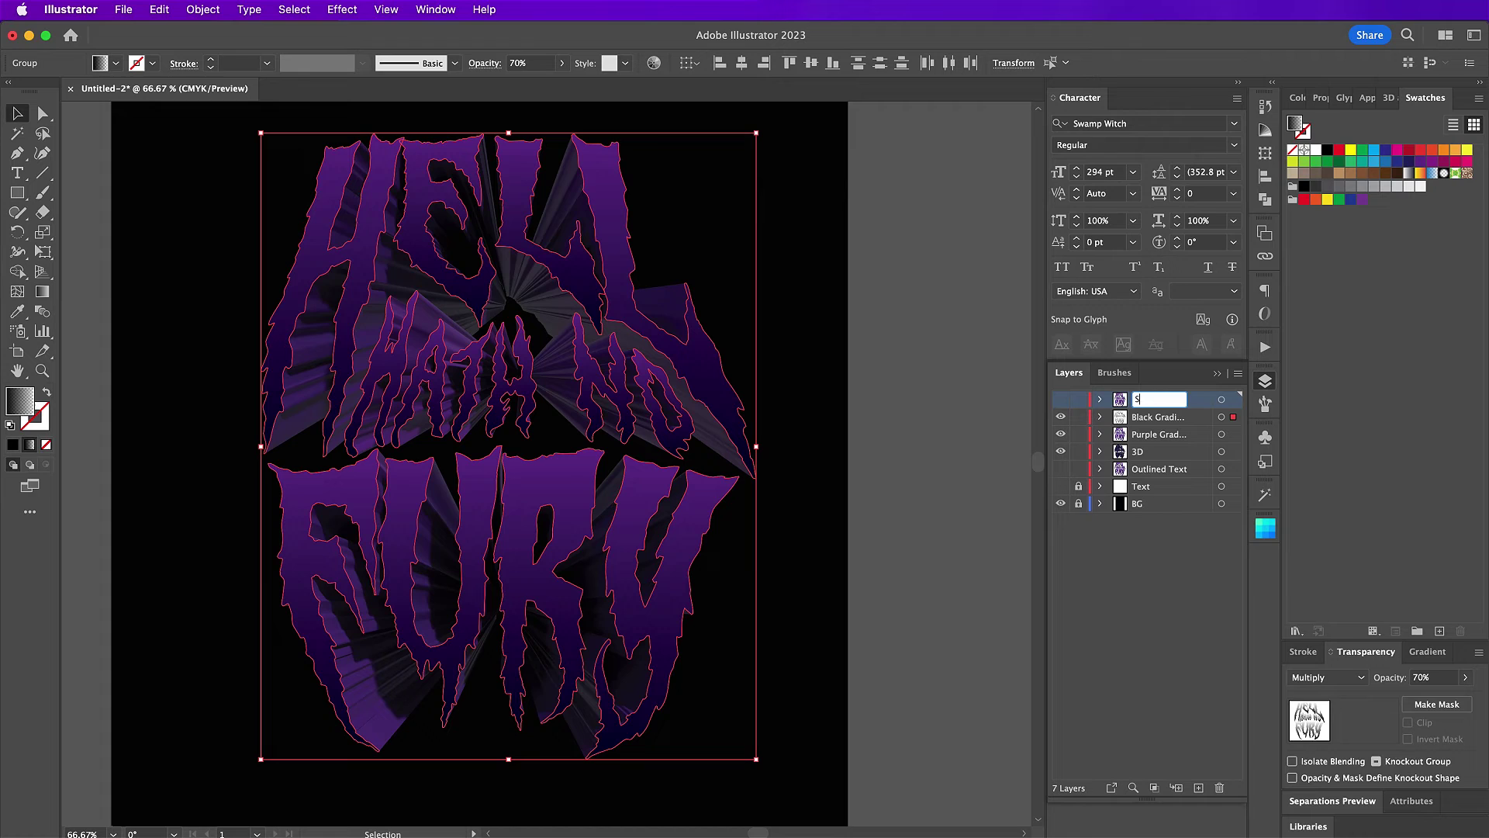
{"action": "type", "text": "troke"}
{"action": "key", "text": "Return"}
Step: Make the Stroke layer visible and set its lettering's fill to None
{"action": "left_click", "coordinate": [1060, 401]}
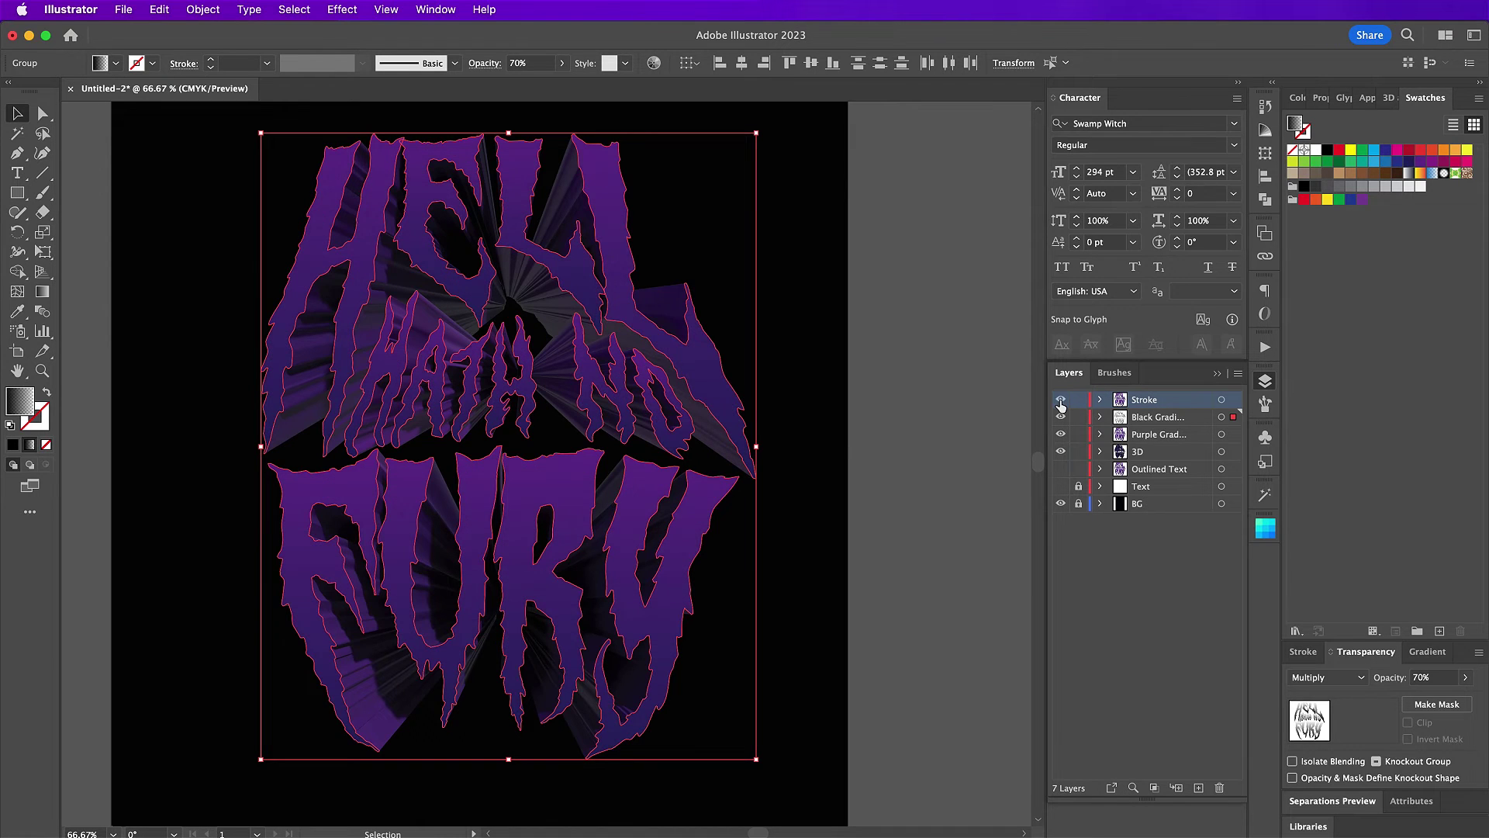
{"action": "left_click", "coordinate": [1233, 400]}
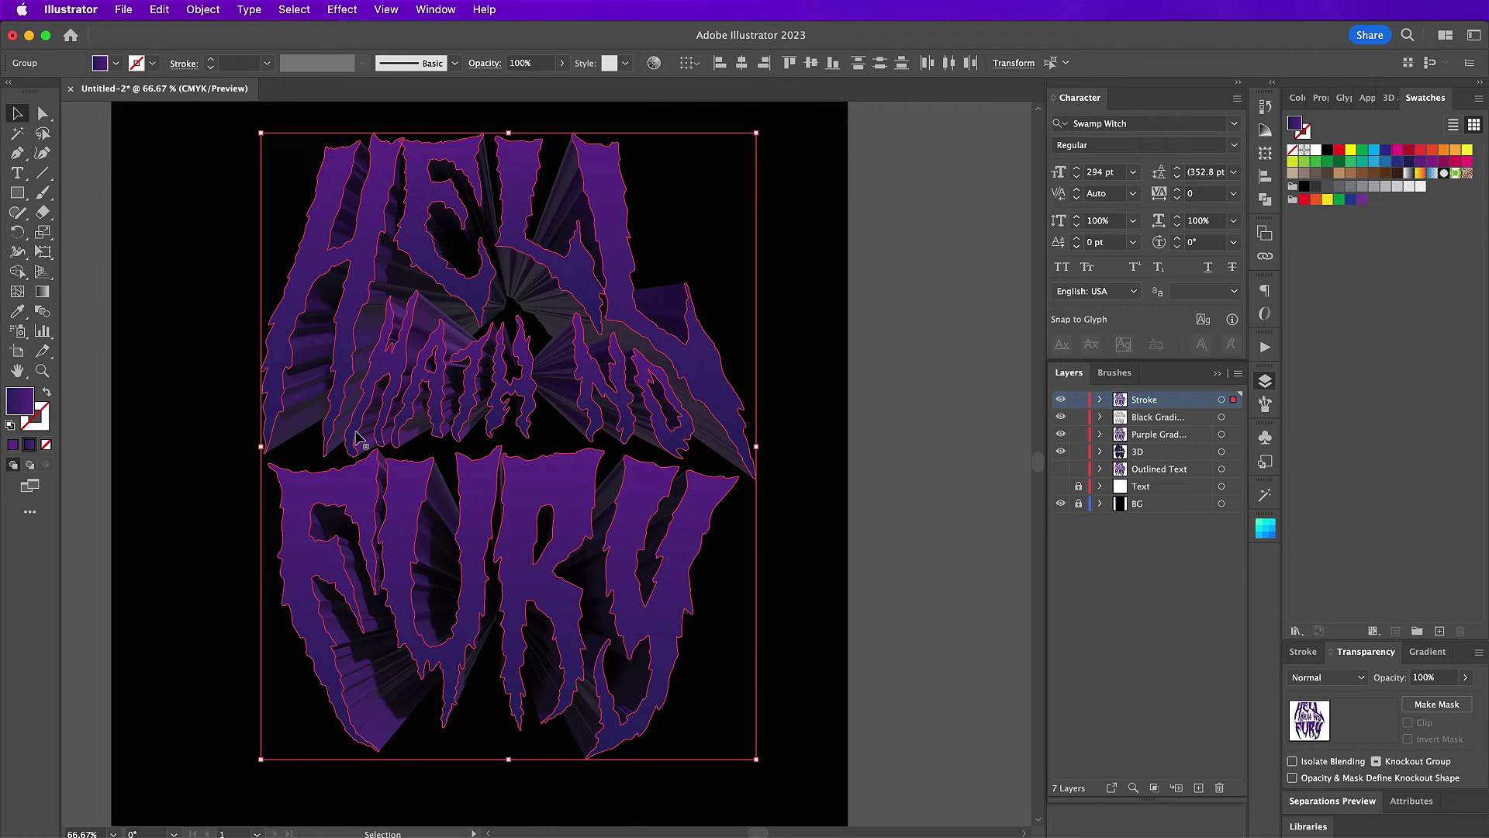
{"action": "left_click", "coordinate": [46, 444]}
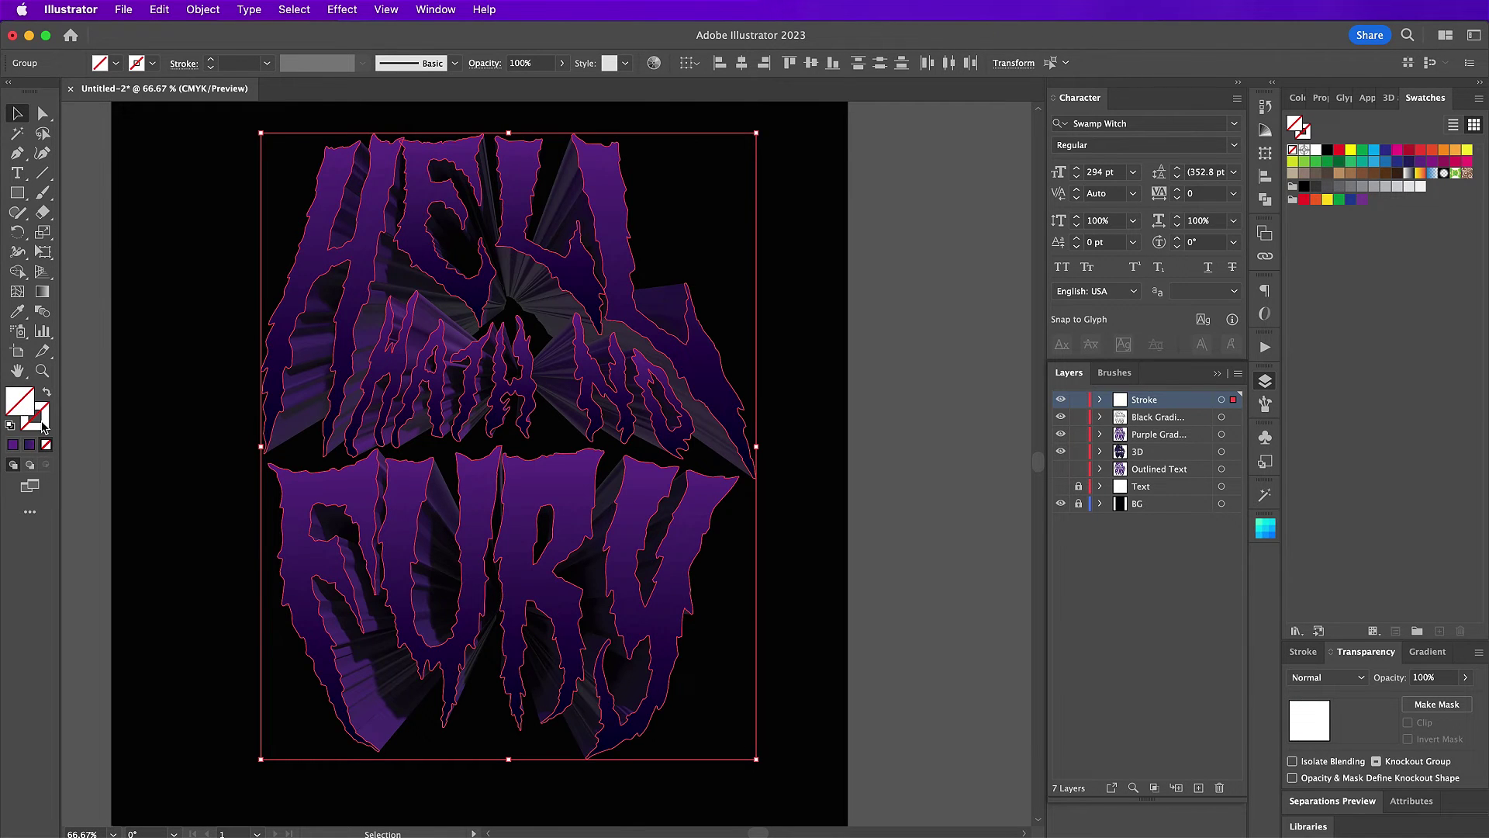
Step: Set the lettering's stroke colour to bright green, CMYK 75/0/75/0
{"action": "left_click", "coordinate": [42, 426]}
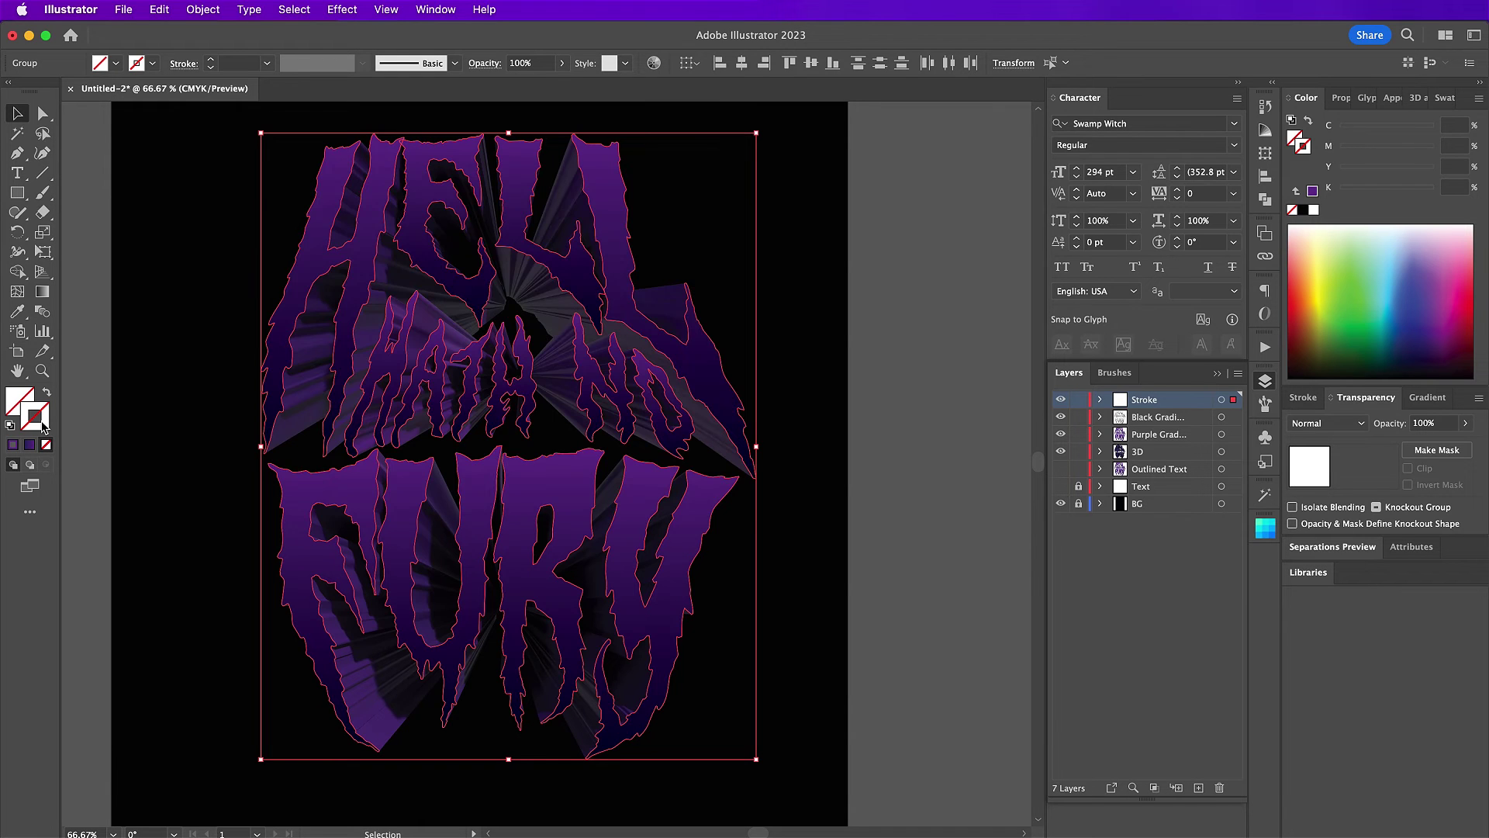
{"action": "double_click", "coordinate": [42, 426]}
{"action": "left_click", "coordinate": [693, 379]}
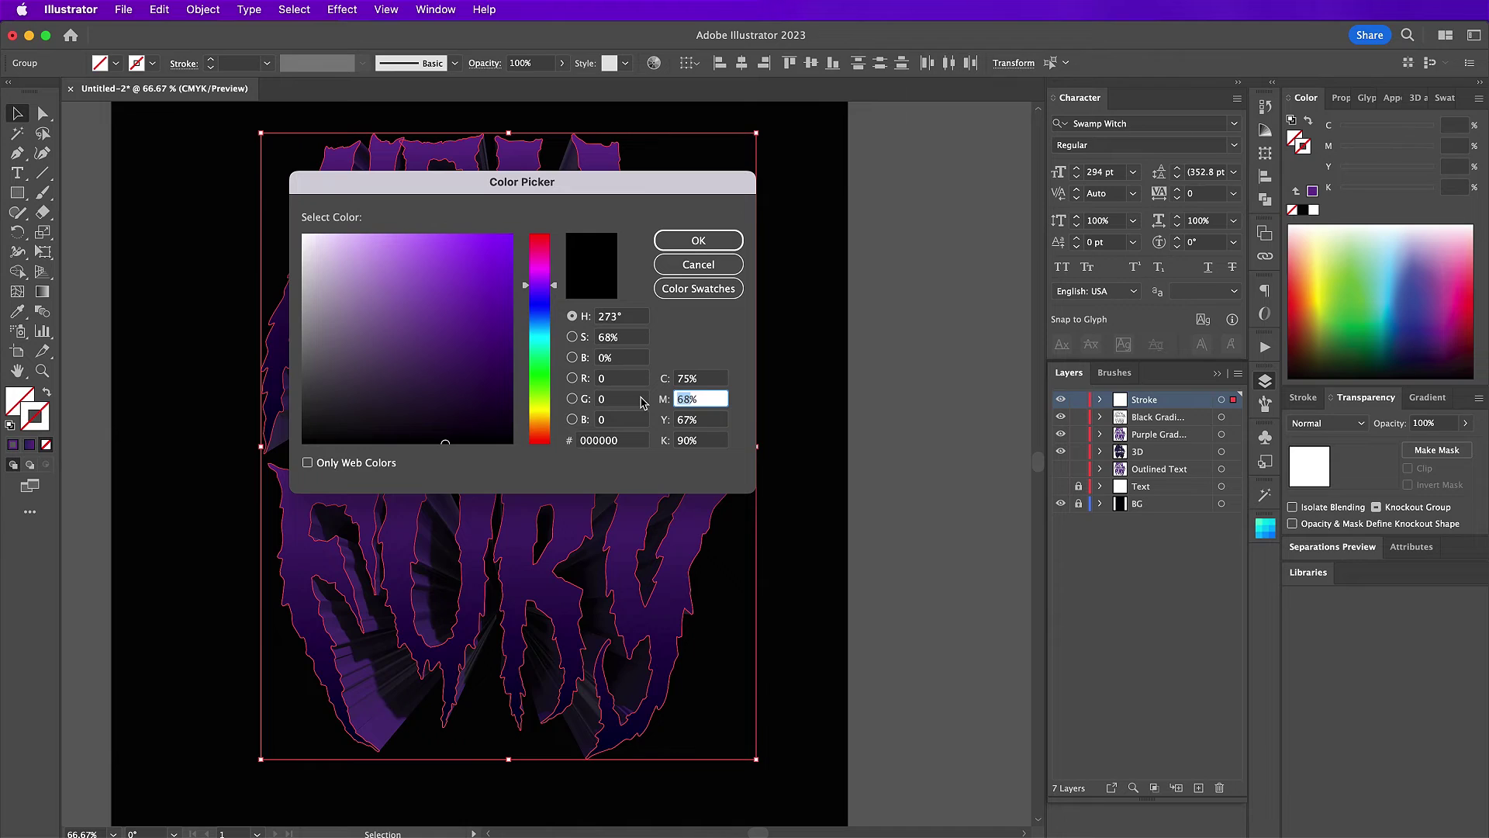
{"action": "key", "text": "Tab"}
{"action": "type", "text": "0"}
{"action": "key", "text": "Tab"}
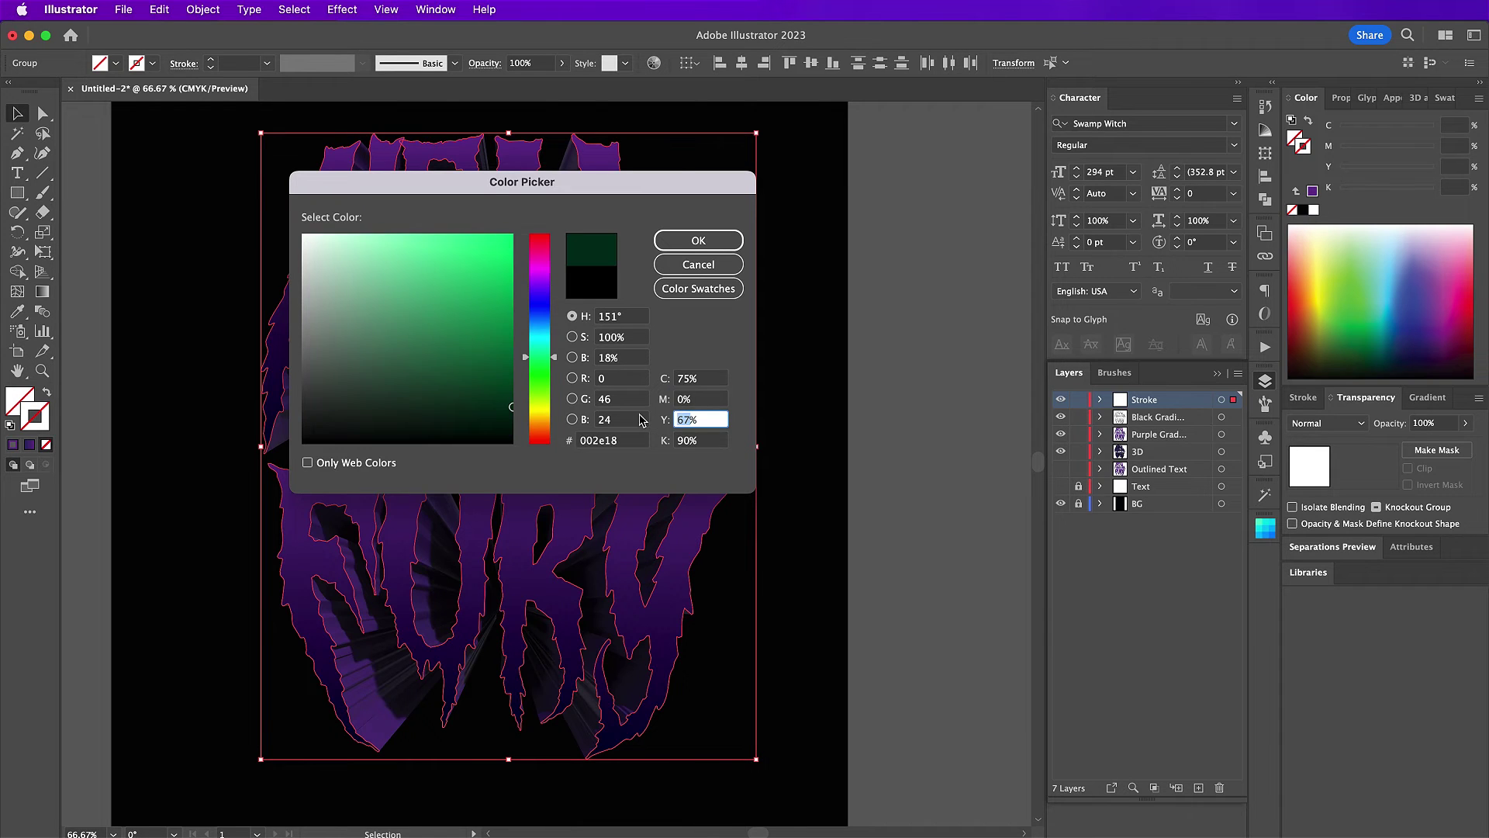
{"action": "type", "text": "75"}
{"action": "key", "text": "Tab"}
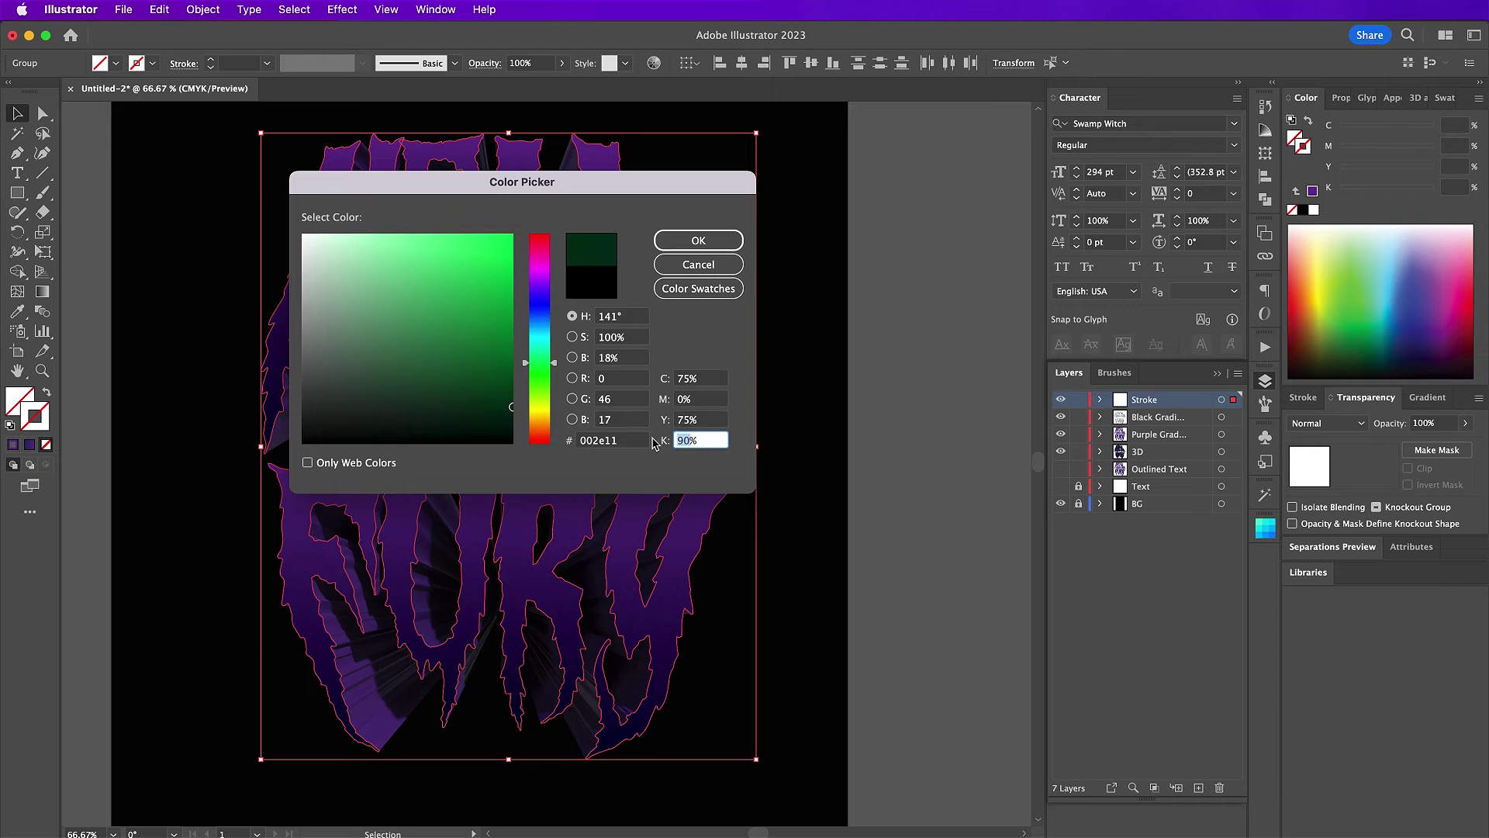
{"action": "type", "text": "0"}
{"action": "left_click", "coordinate": [721, 241]}
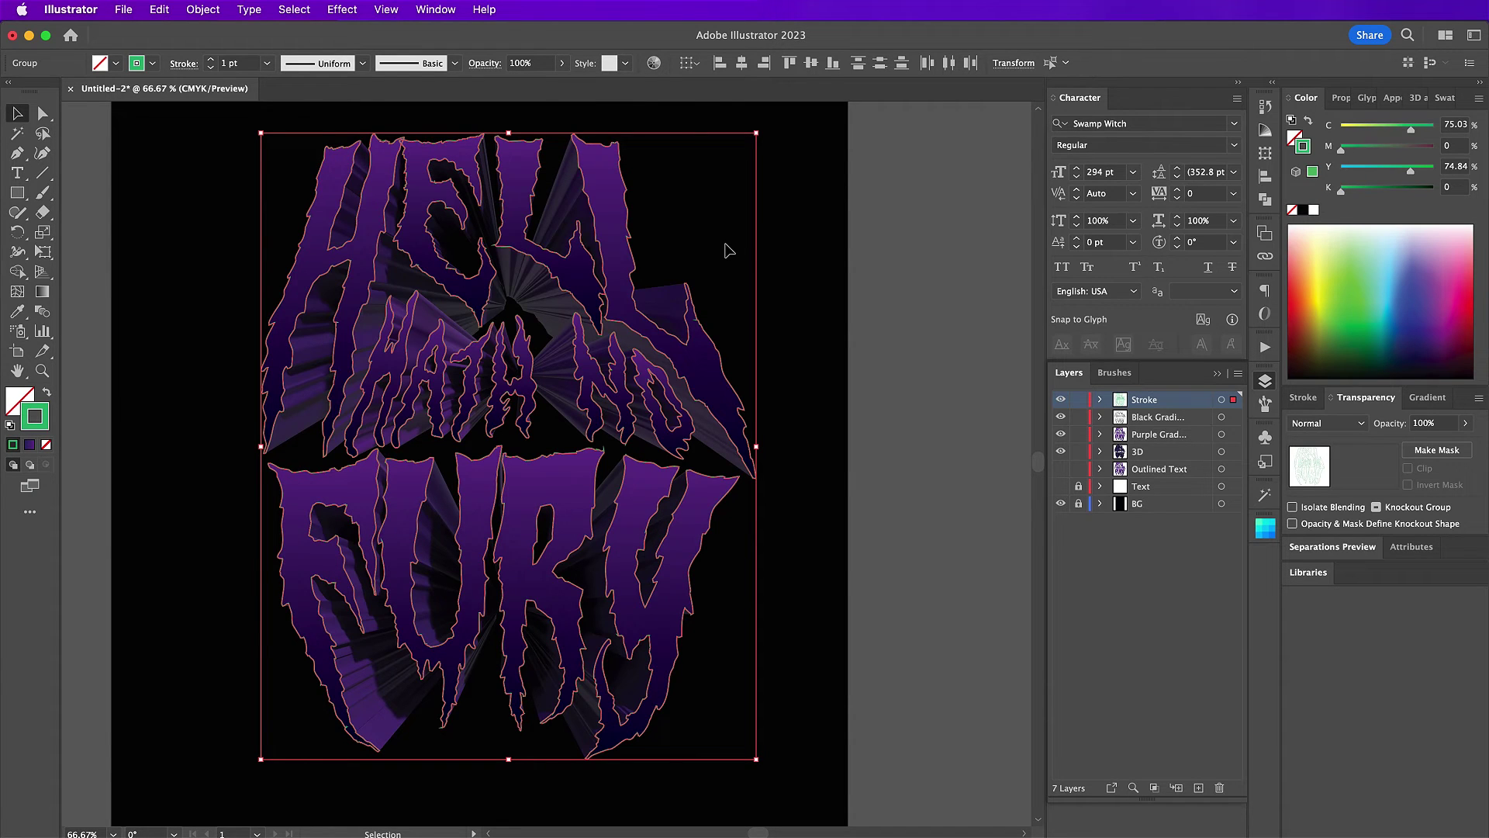
Step: Make the stroke 2 pt with round caps, round joins, aligned inside
{"action": "left_click", "coordinate": [1302, 397]}
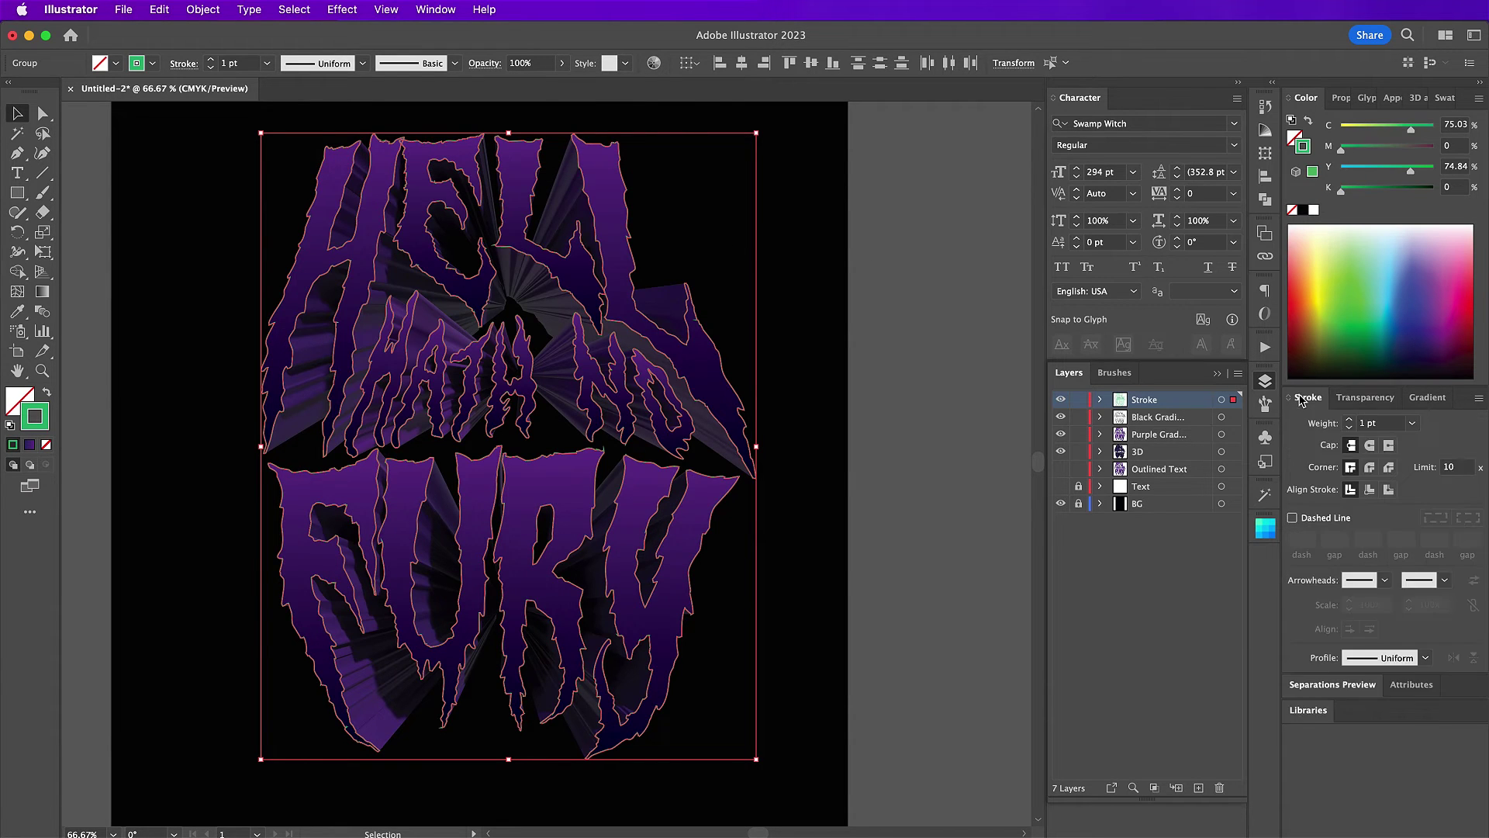
{"action": "left_click", "coordinate": [1349, 420]}
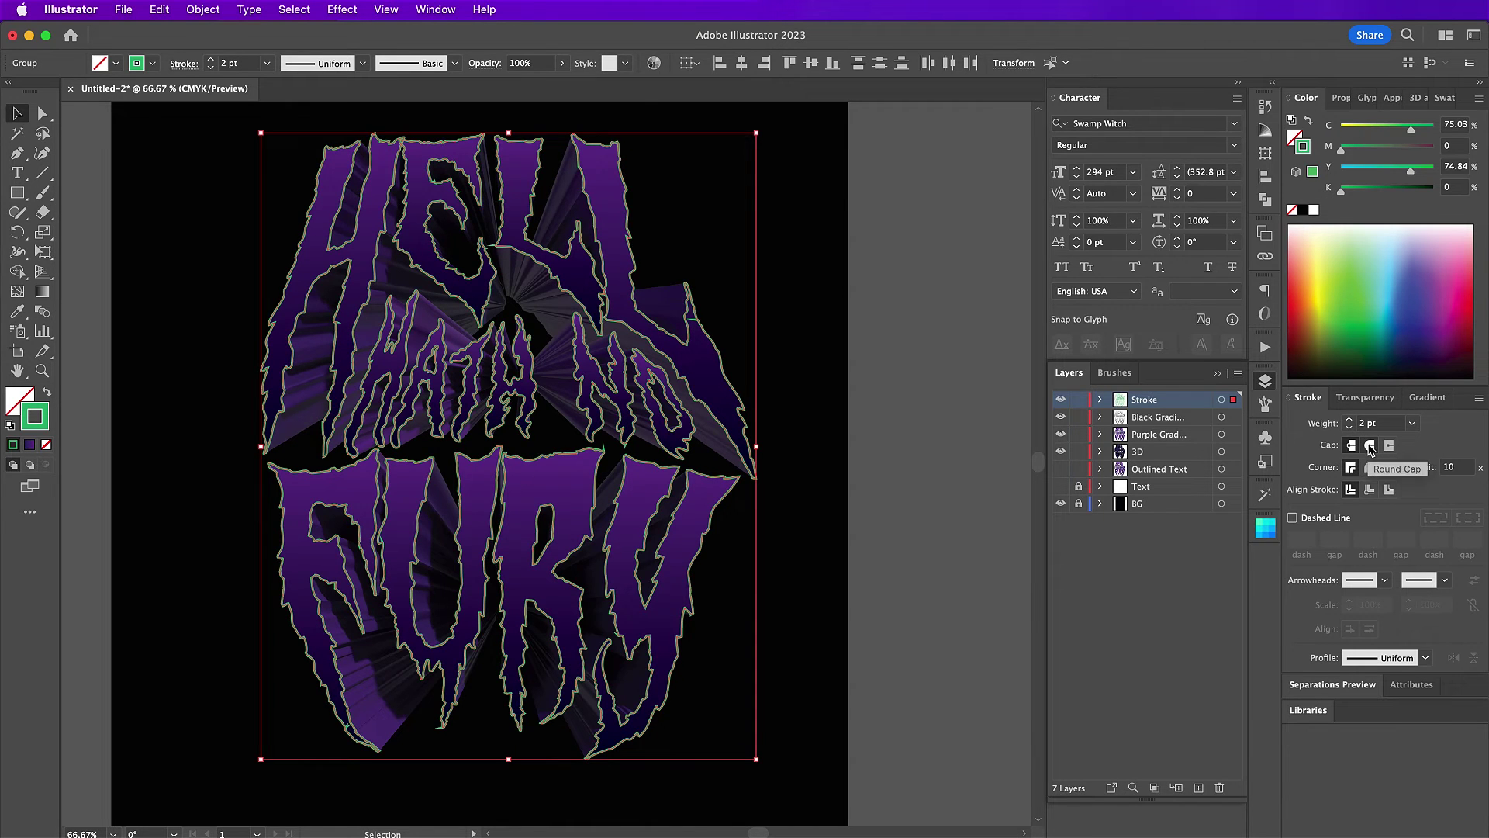
{"action": "left_click", "coordinate": [1370, 444]}
{"action": "left_click", "coordinate": [1369, 467]}
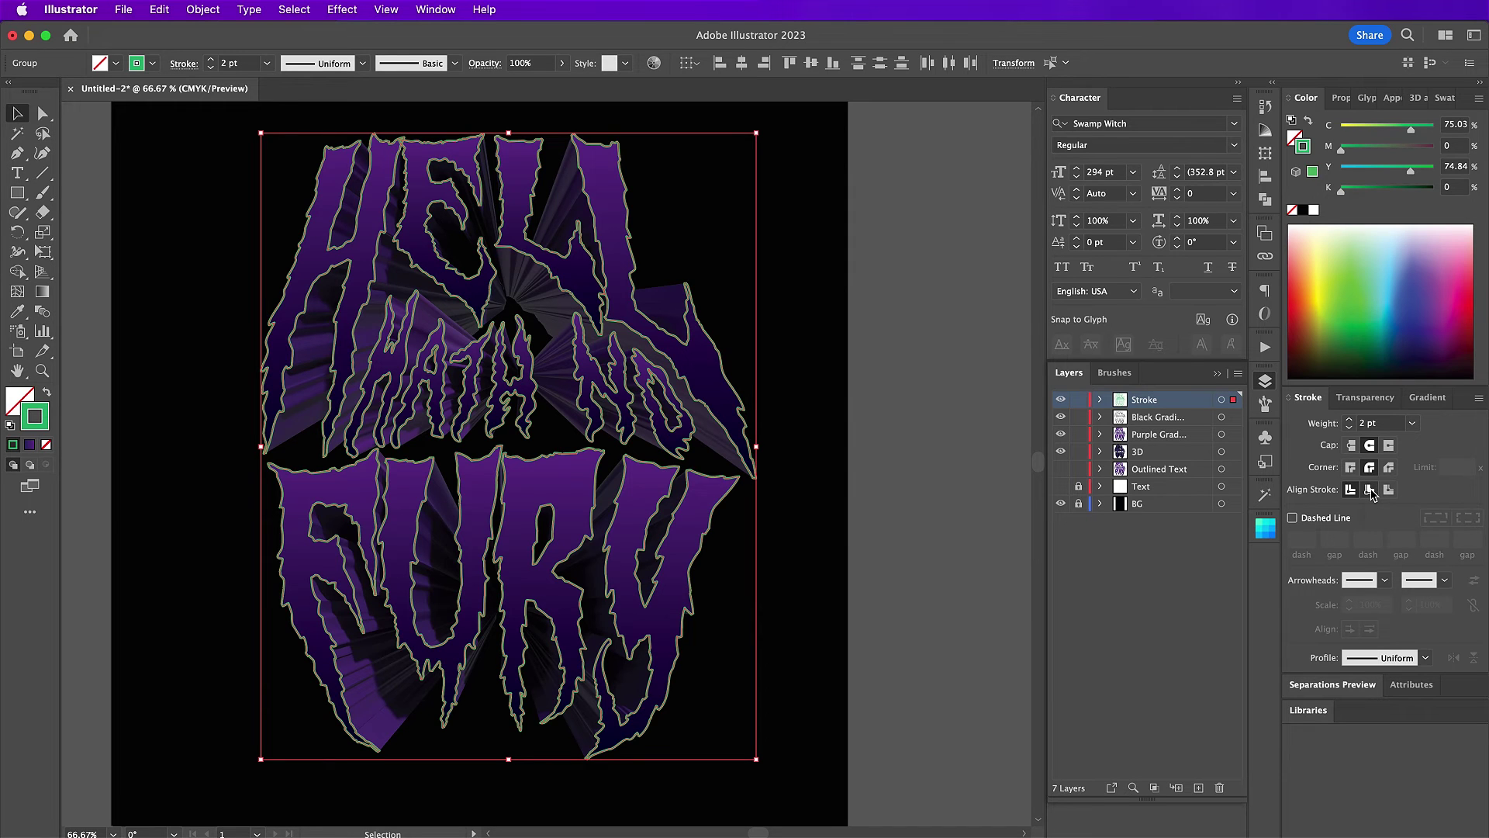
{"action": "left_click", "coordinate": [1369, 490]}
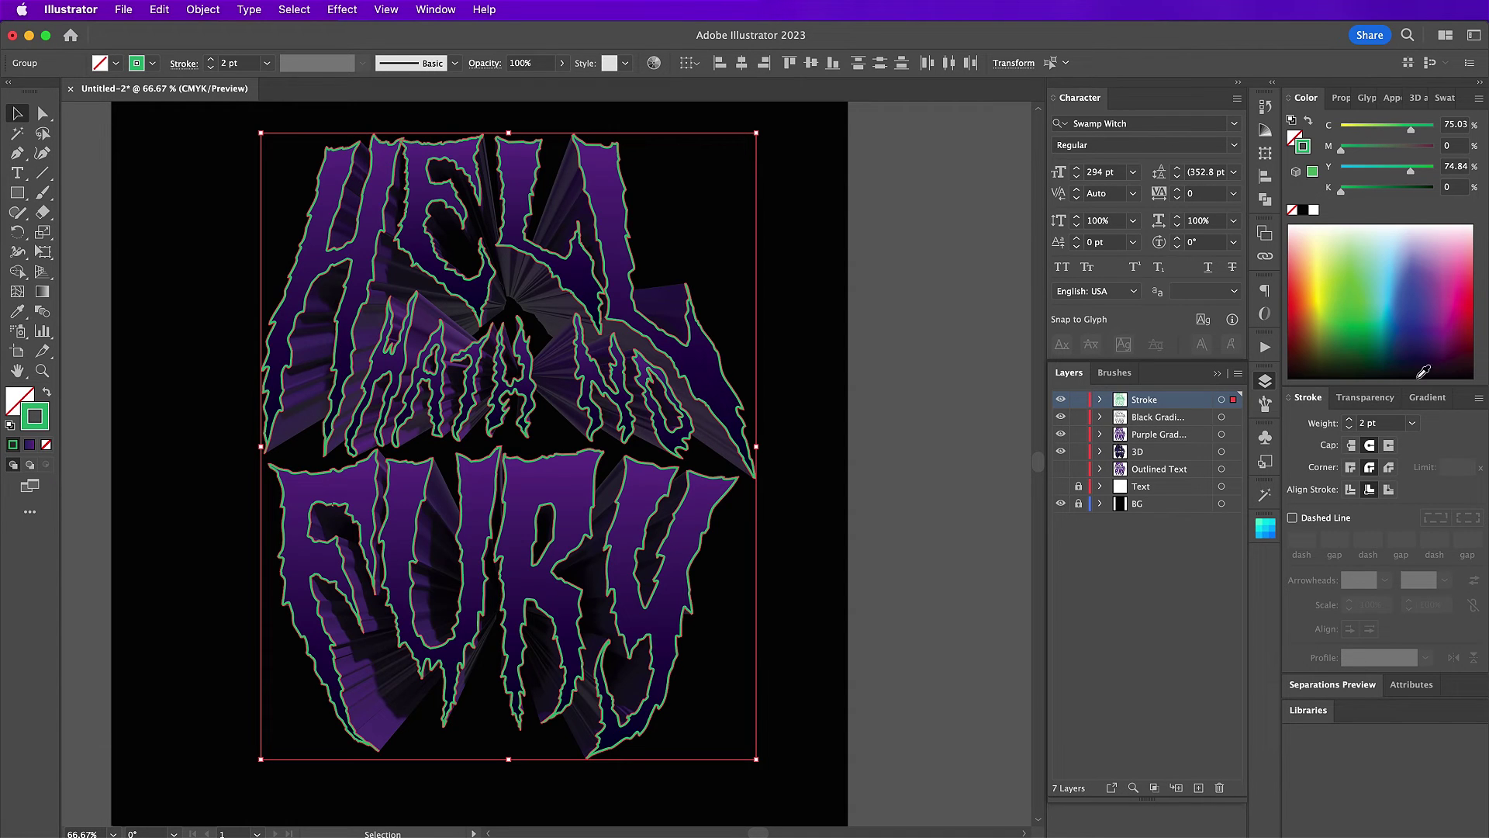
Step: Save the green stroke colour as a new swatch
{"action": "left_click", "coordinate": [1365, 397]}
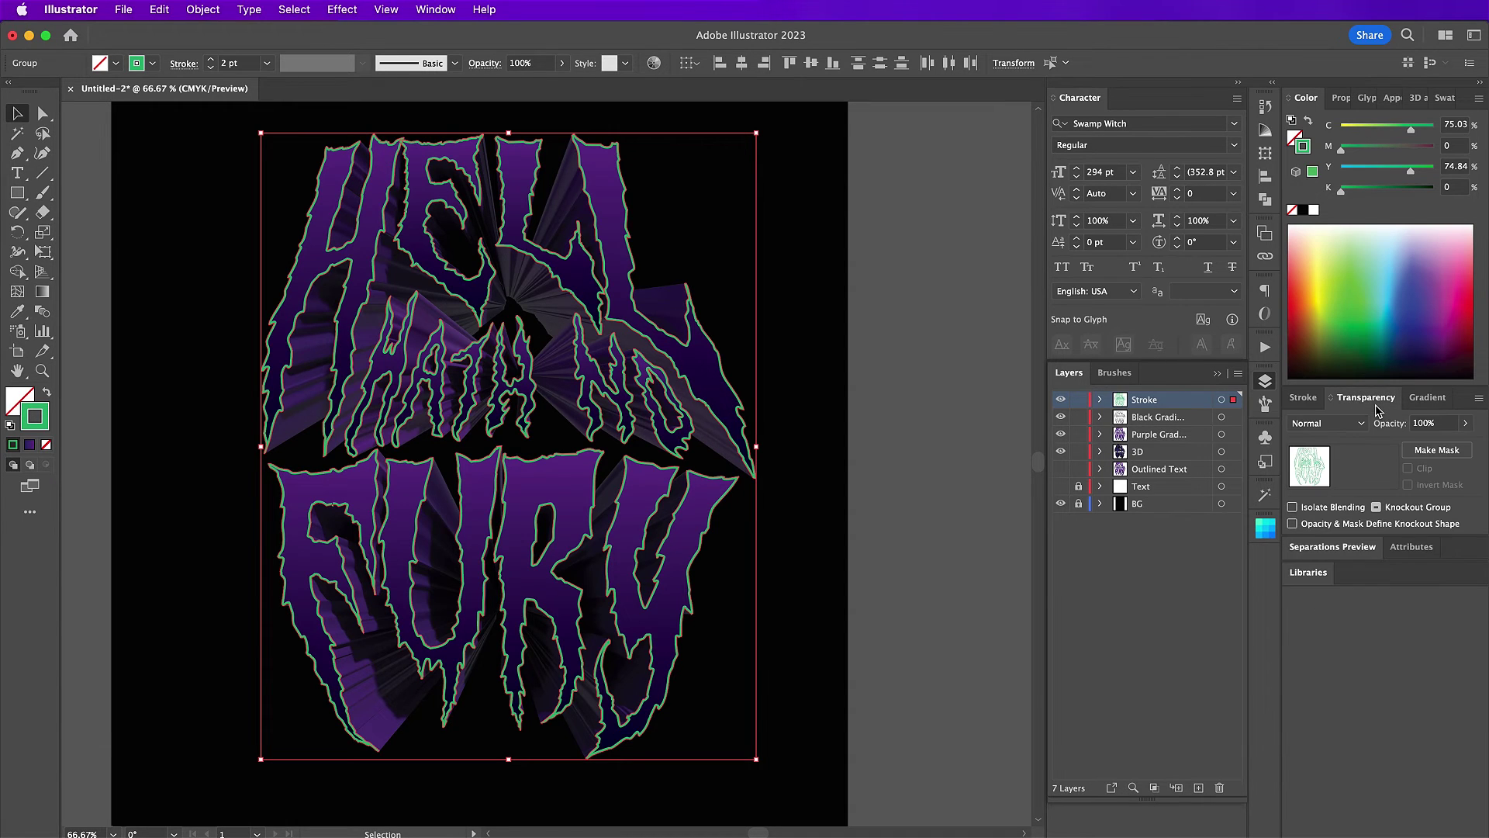
{"action": "left_click", "coordinate": [1441, 99]}
{"action": "left_click", "coordinate": [1440, 631]}
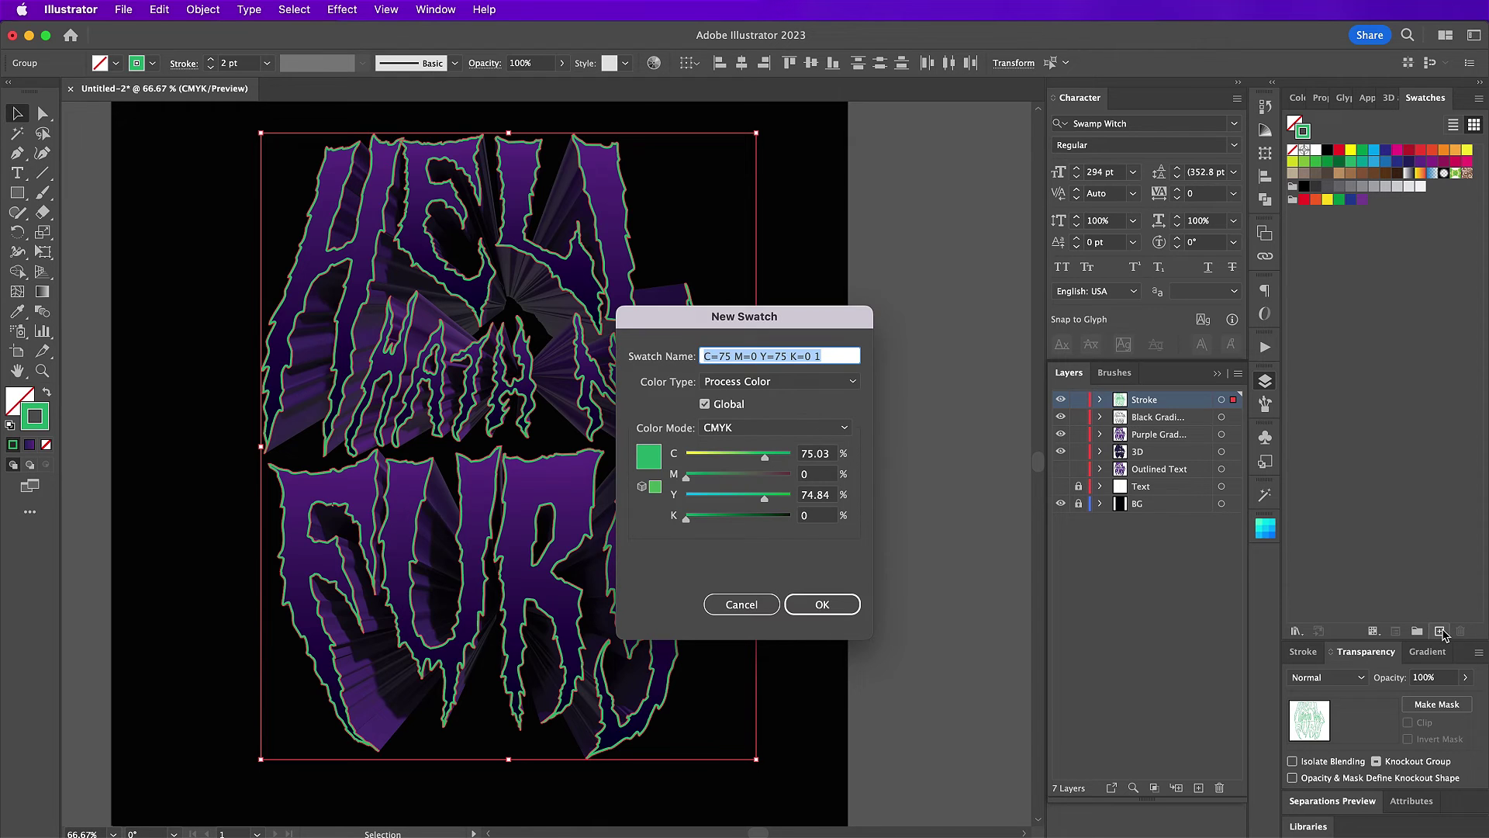
Step: Add the green swatch and give the stroke a green-to-0%-opacity gradient at 90°
{"action": "left_click", "coordinate": [824, 606]}
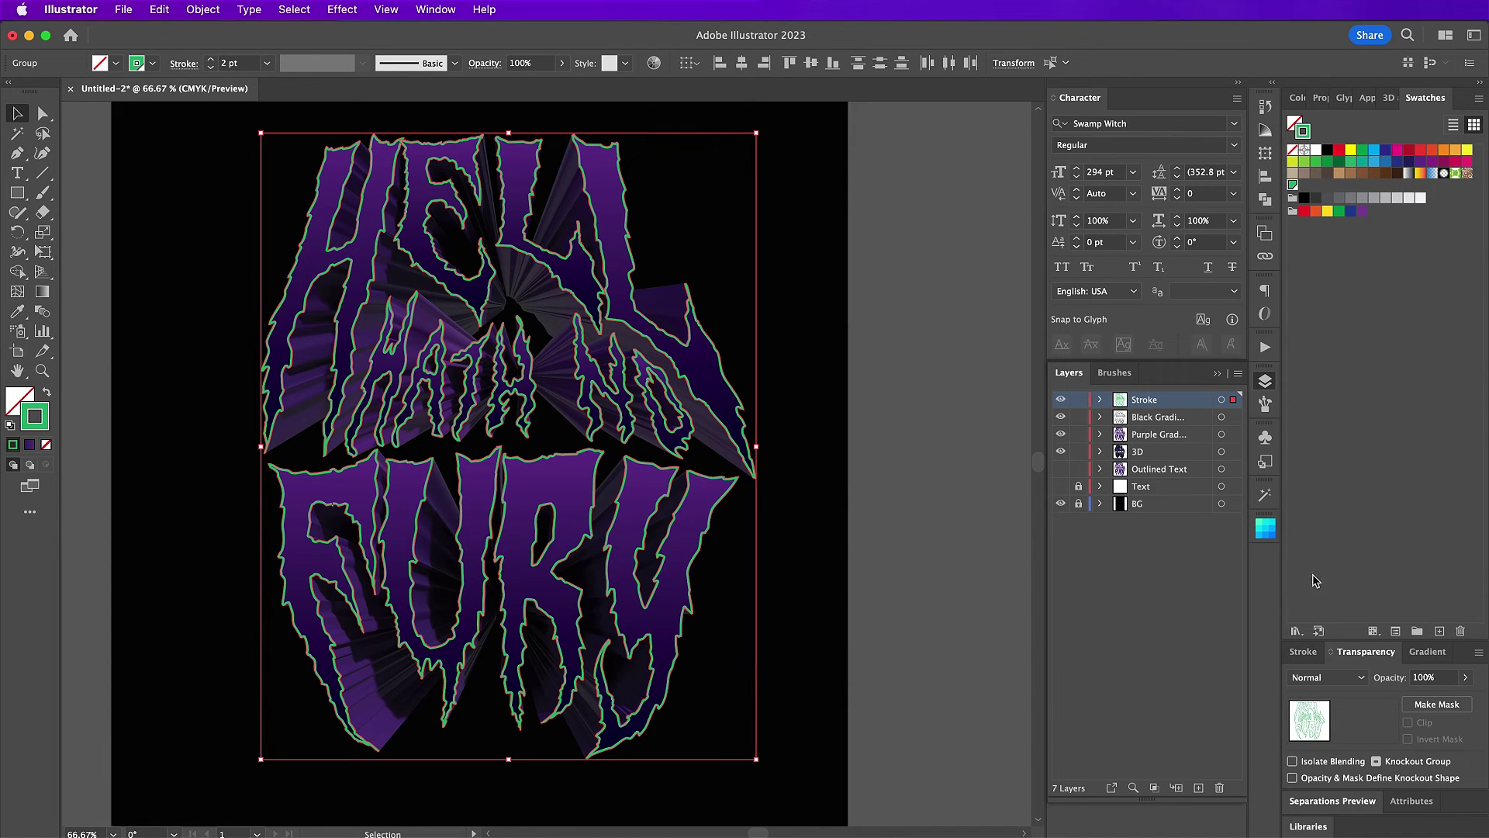
{"action": "left_click", "coordinate": [1428, 655]}
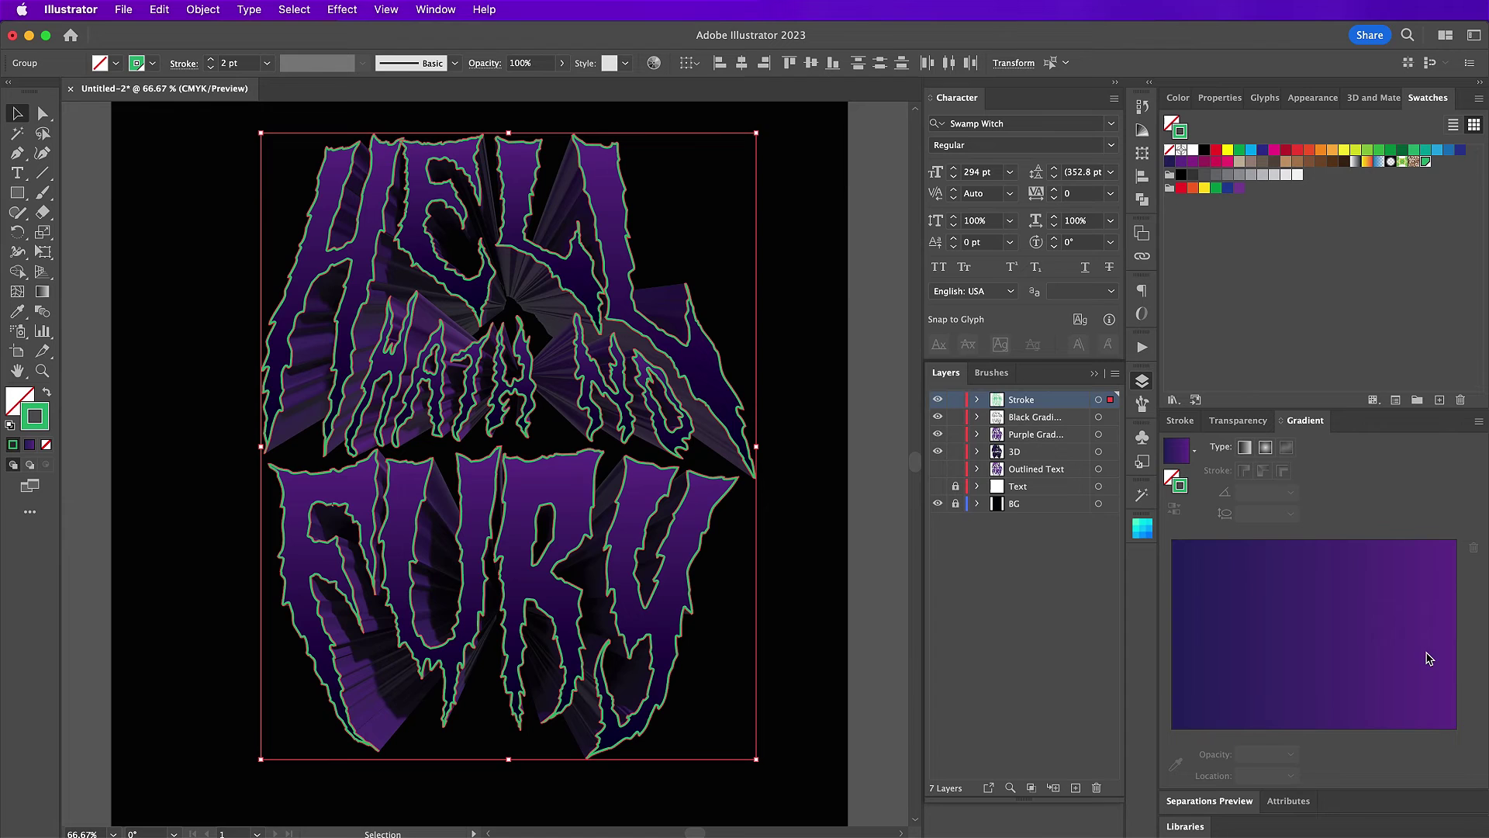
{"action": "left_click", "coordinate": [1247, 583]}
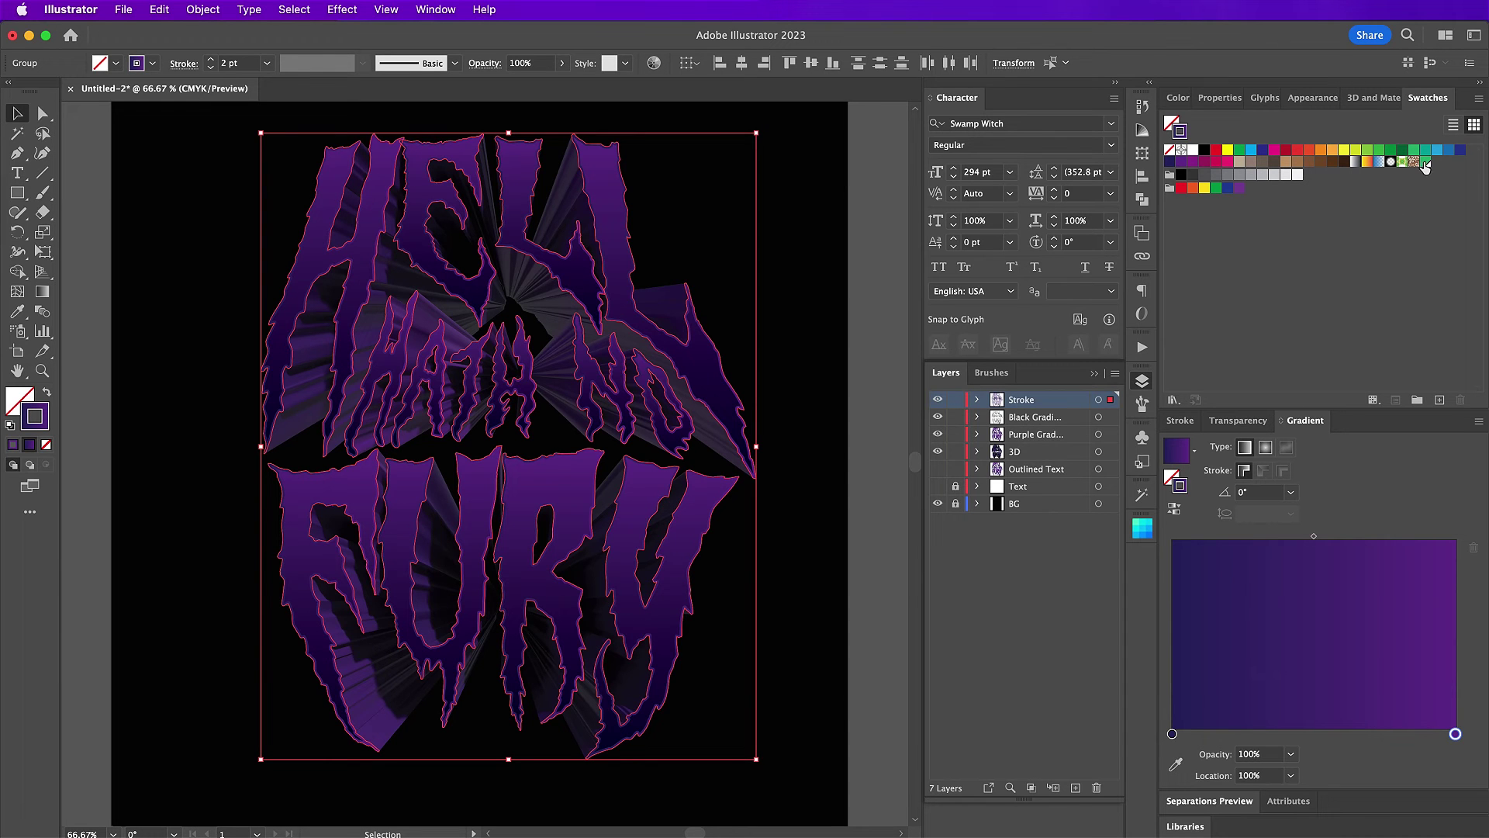
{"action": "left_click_drag", "start_coordinate": [1425, 167], "coordinate": [1172, 735]}
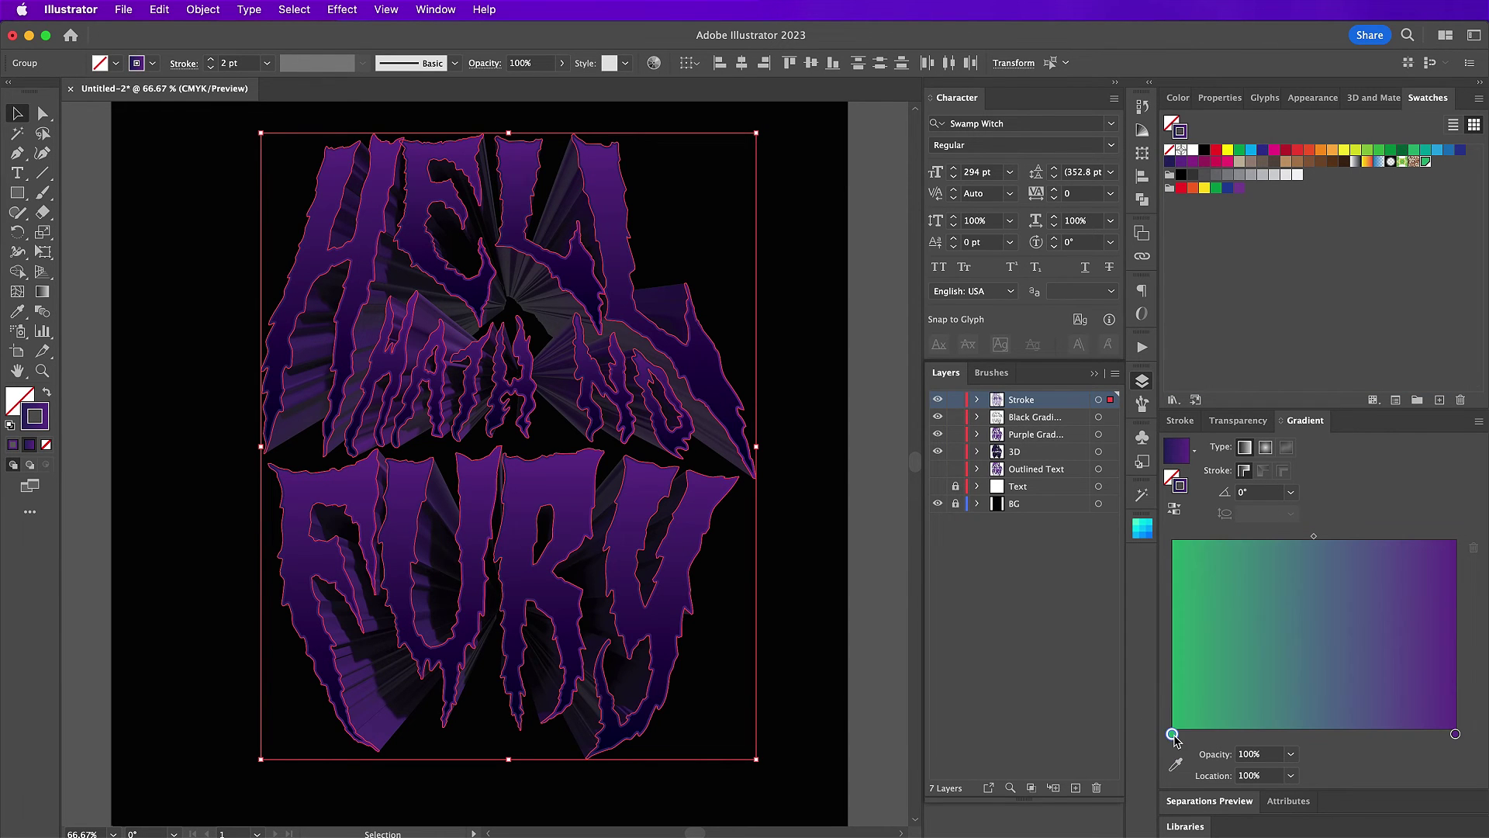
{"action": "left_click_drag", "start_coordinate": [1426, 162], "coordinate": [1456, 734]}
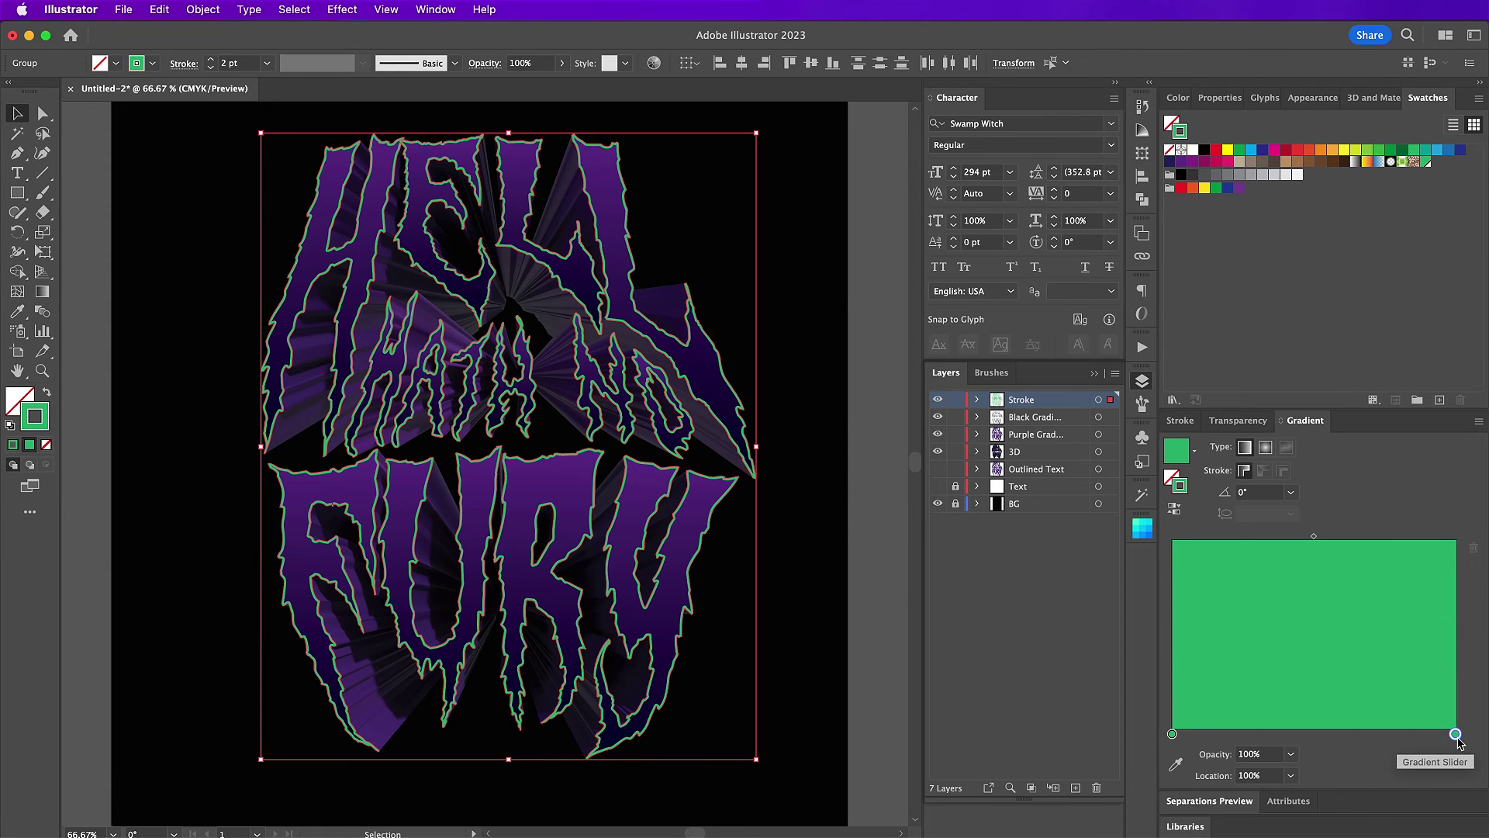
{"action": "left_click", "coordinate": [1291, 755]}
{"action": "left_click", "coordinate": [1301, 552]}
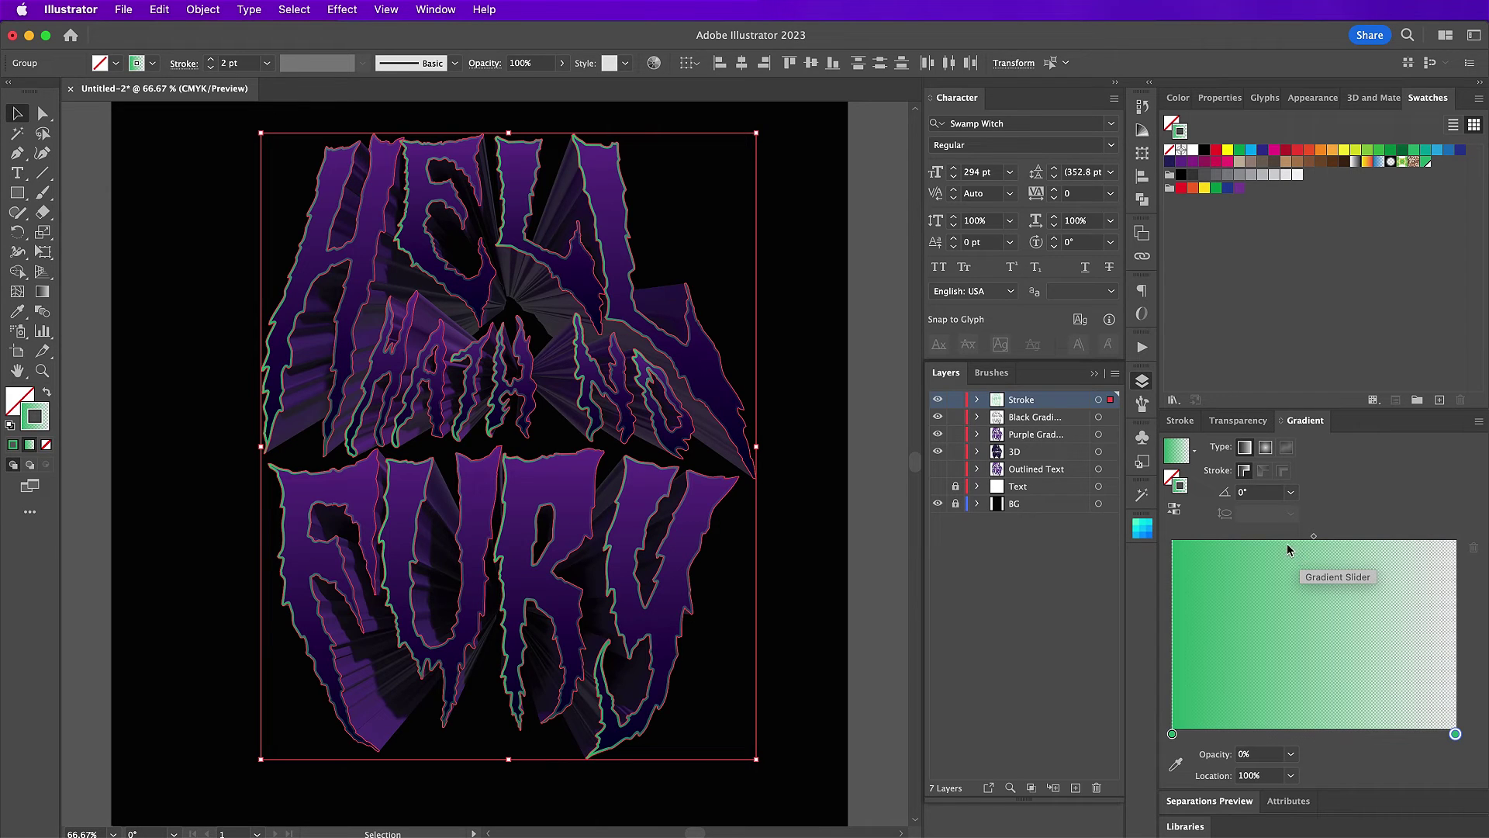
{"action": "left_click", "coordinate": [1290, 492]}
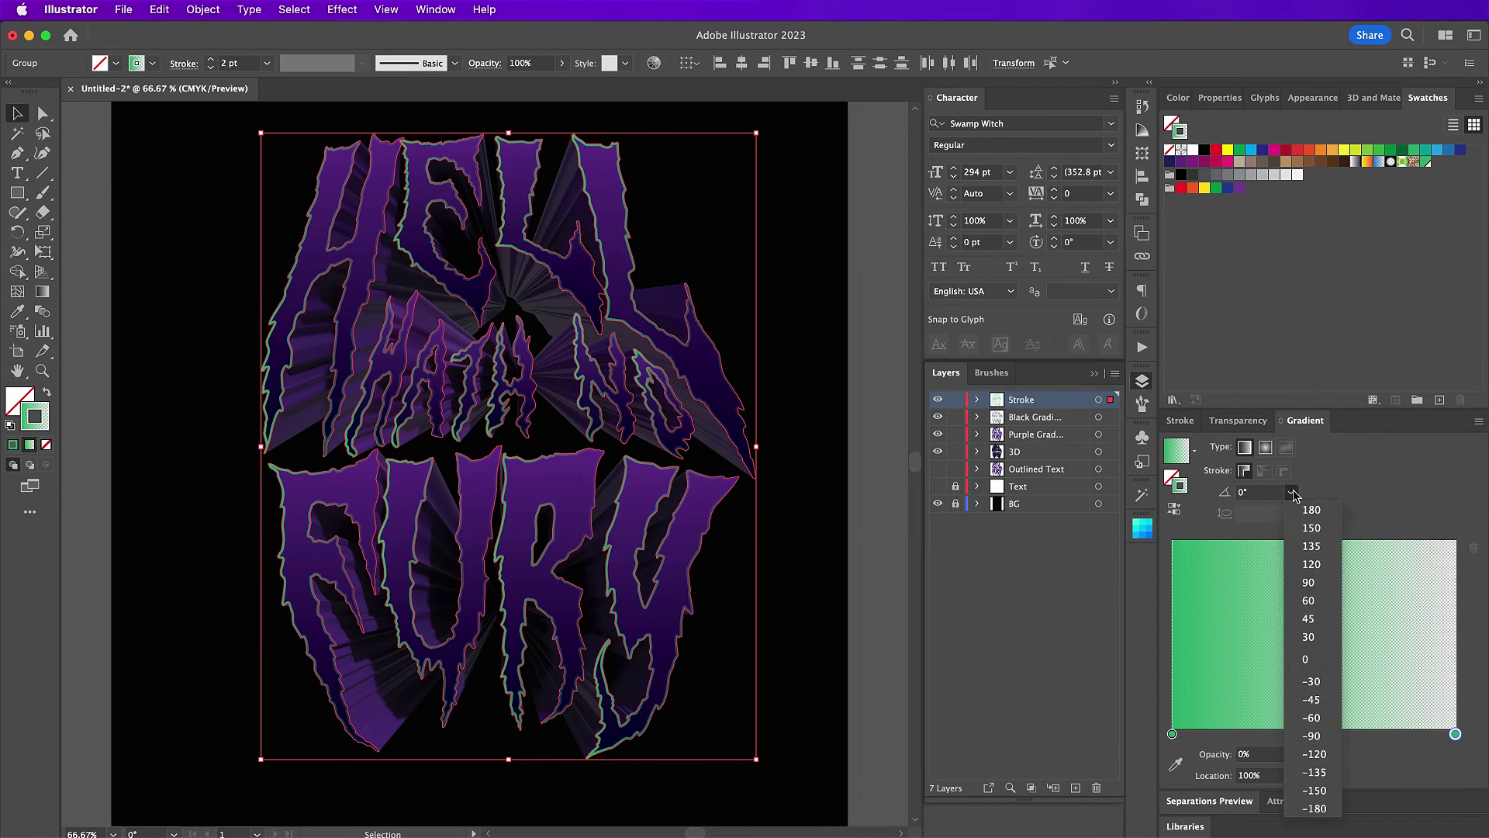
{"action": "left_click", "coordinate": [1308, 582]}
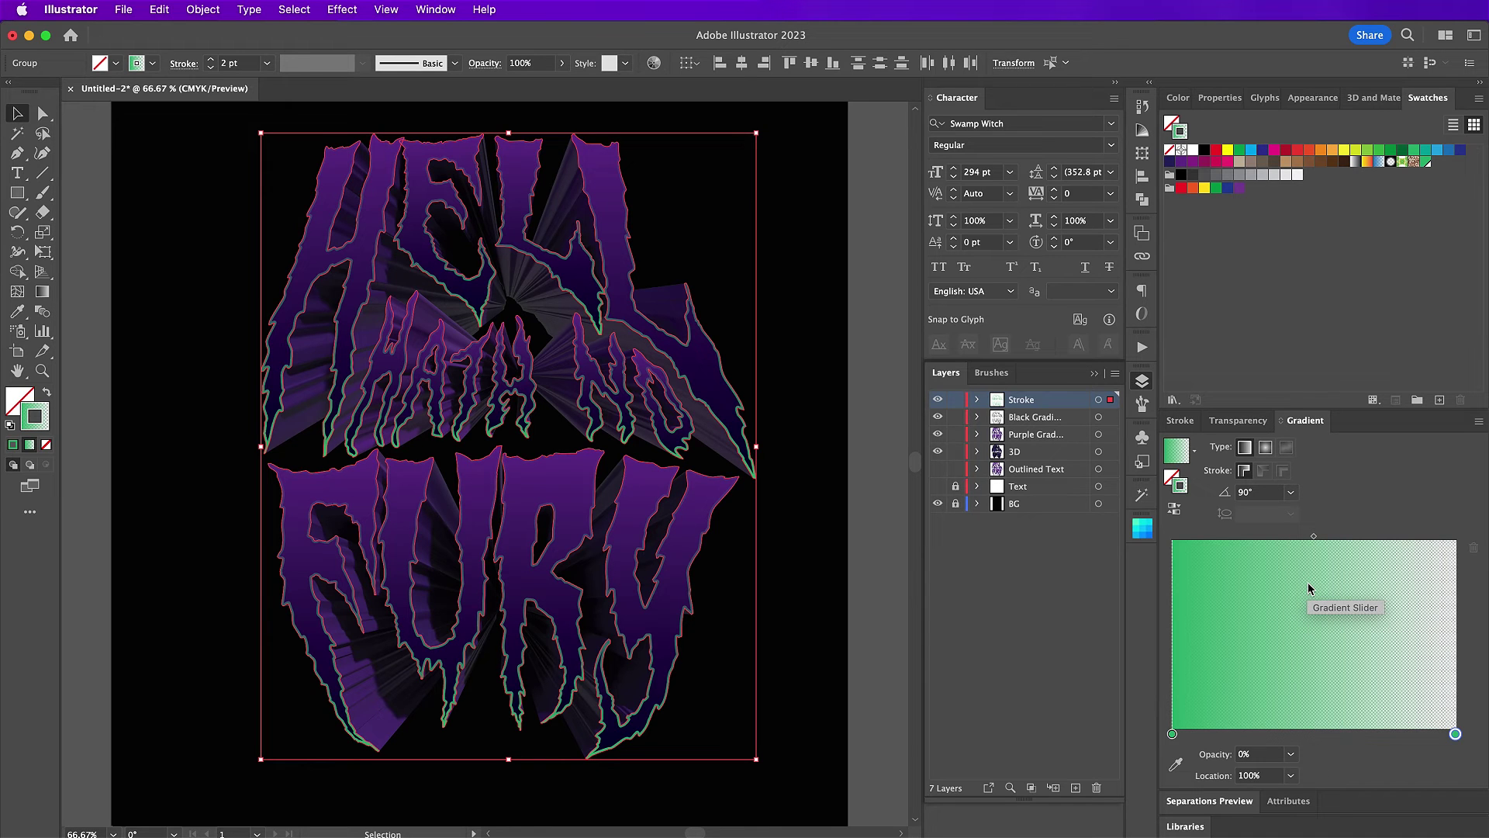
Step: Set the stroke artwork's blend mode to Color Dodge and deselect to check it
{"action": "left_click", "coordinate": [1237, 420]}
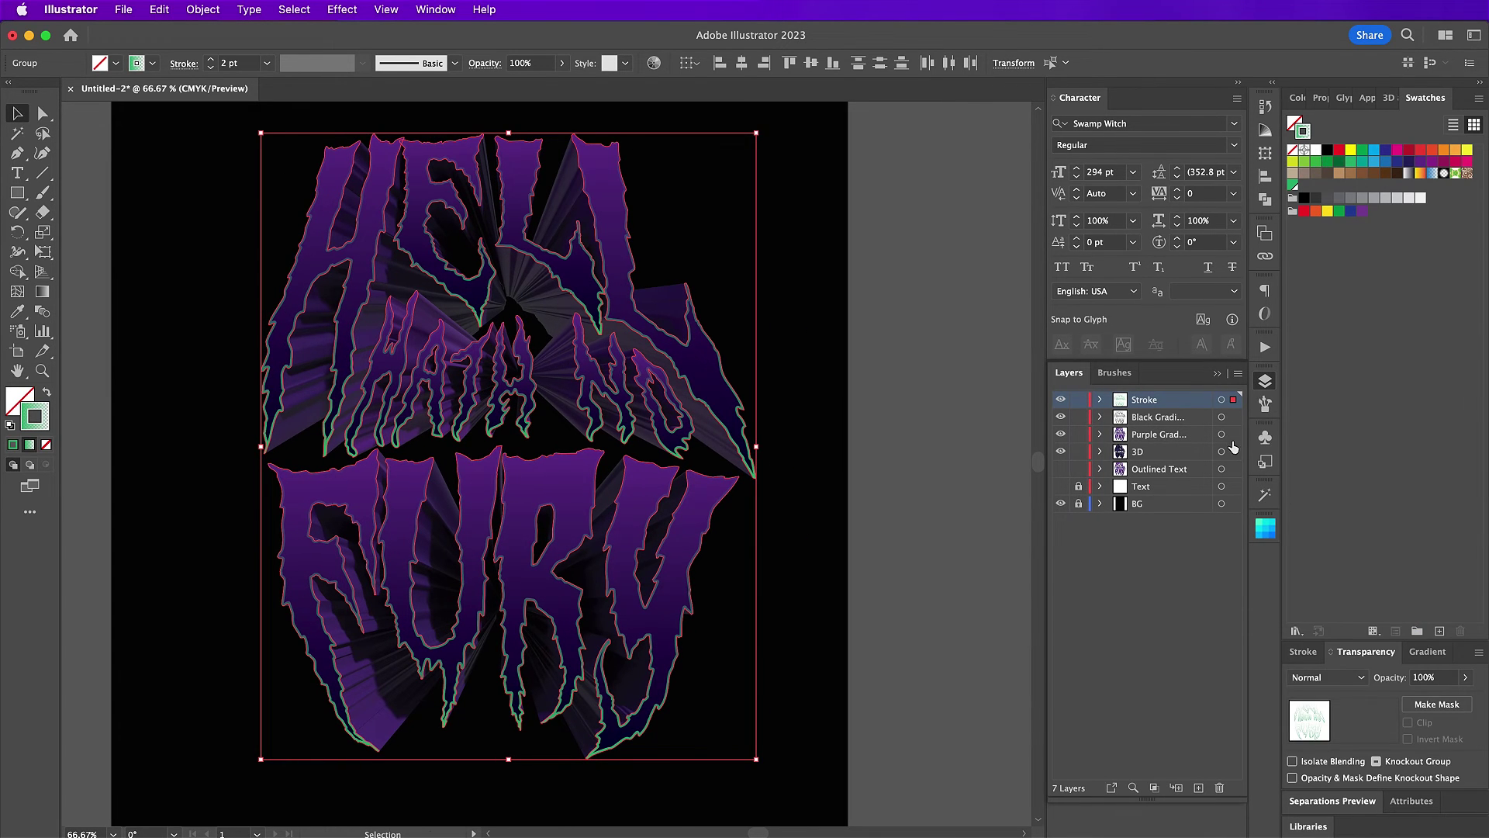
{"action": "left_click", "coordinate": [1353, 674]}
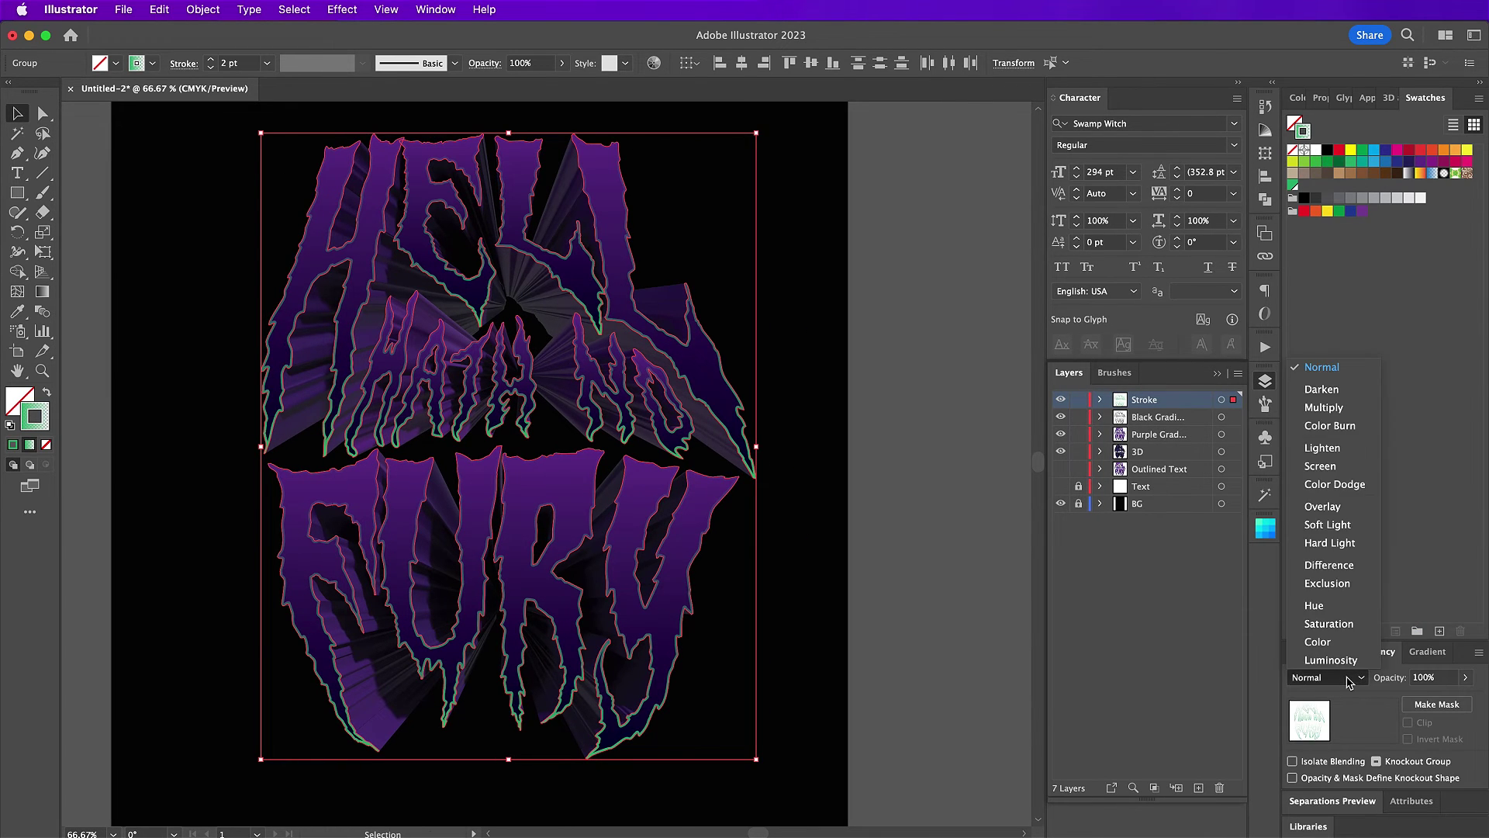
{"action": "left_click", "coordinate": [1327, 485]}
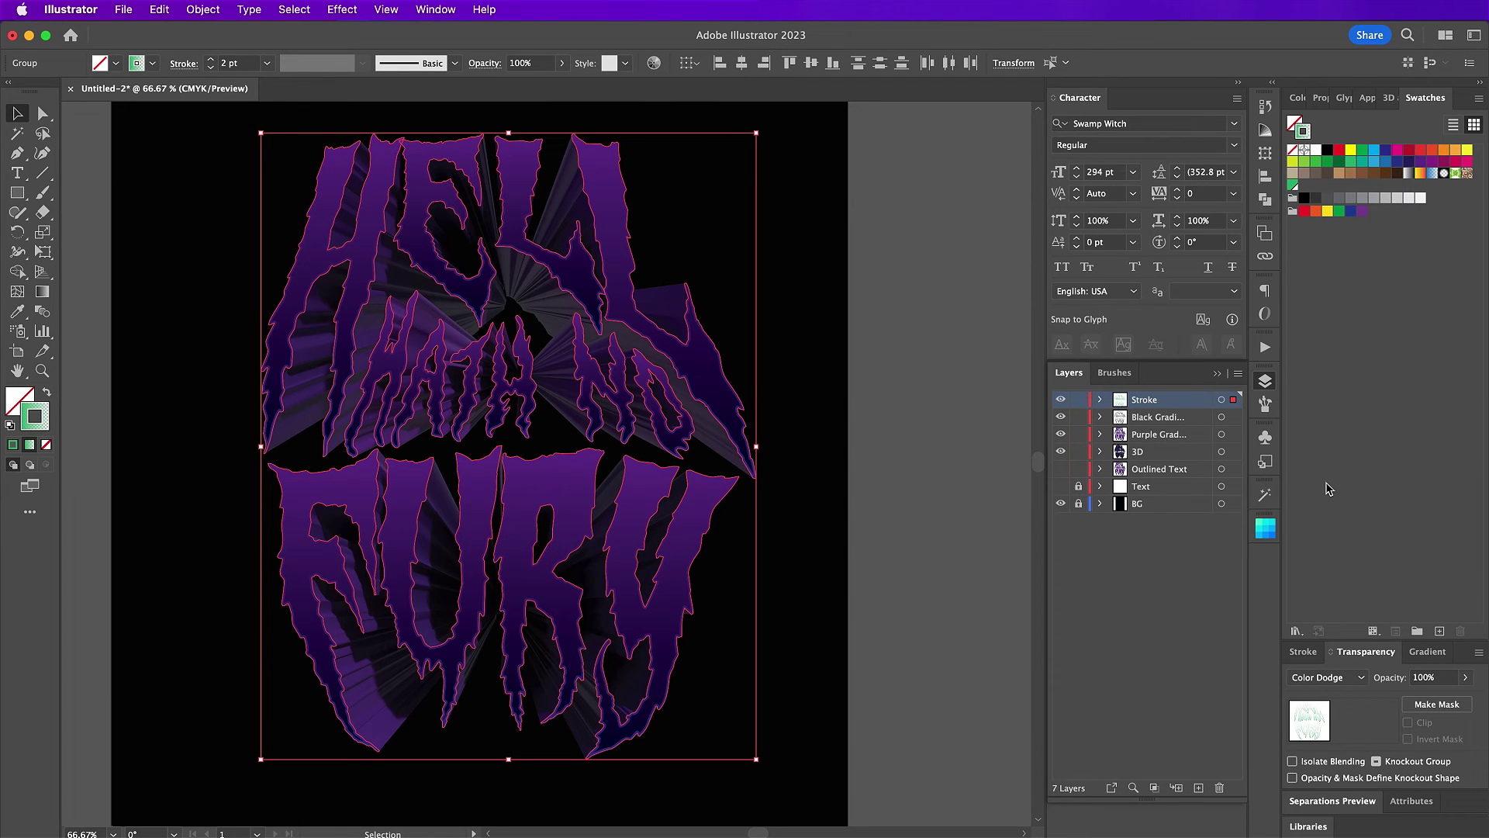
{"action": "left_click", "coordinate": [960, 535]}
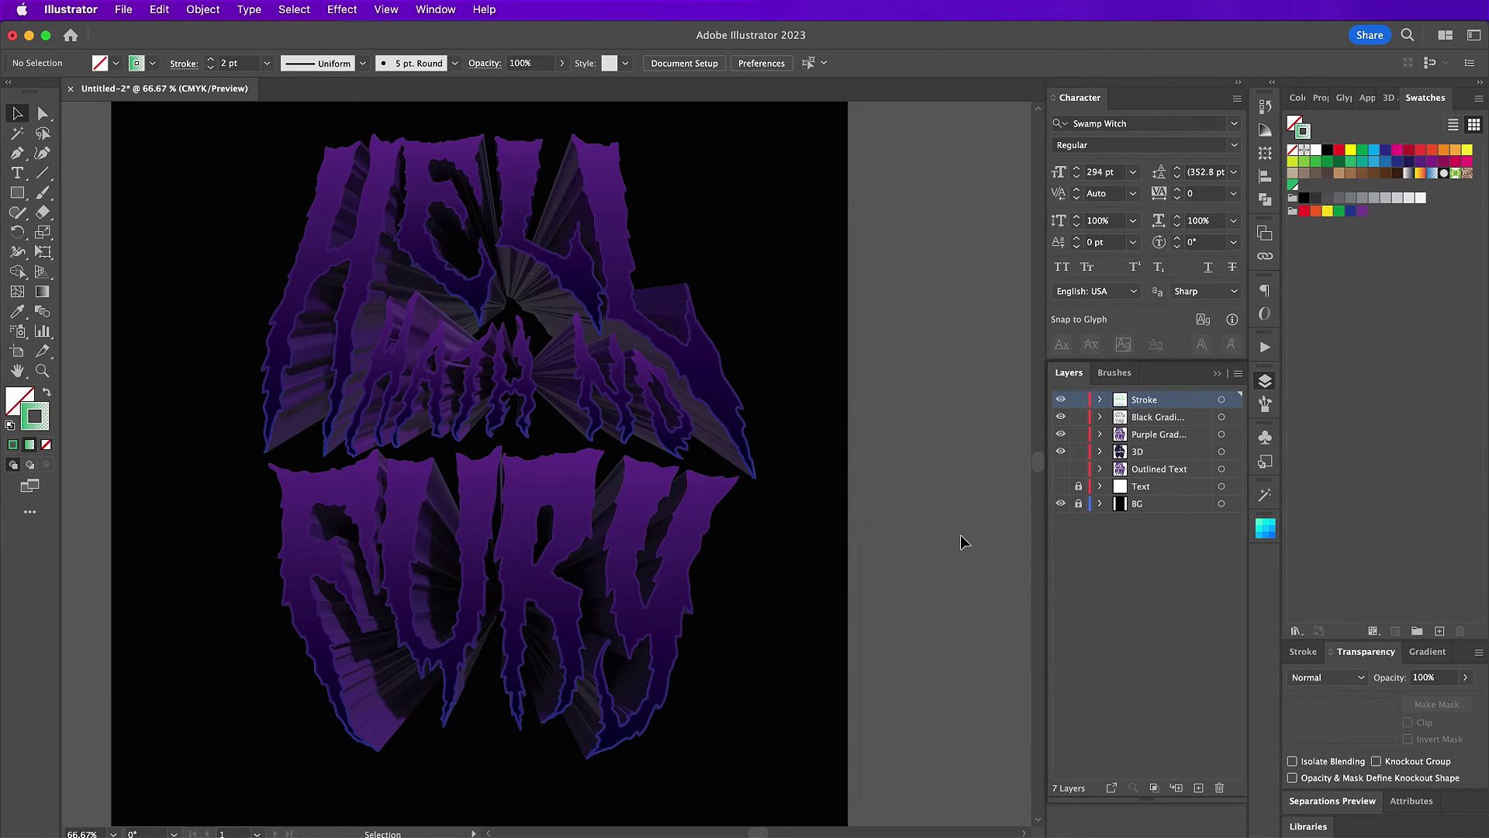
Step: Duplicate the Outlined Text layer, move the copy to the top, show and target it
{"action": "left_click", "coordinate": [1179, 469]}
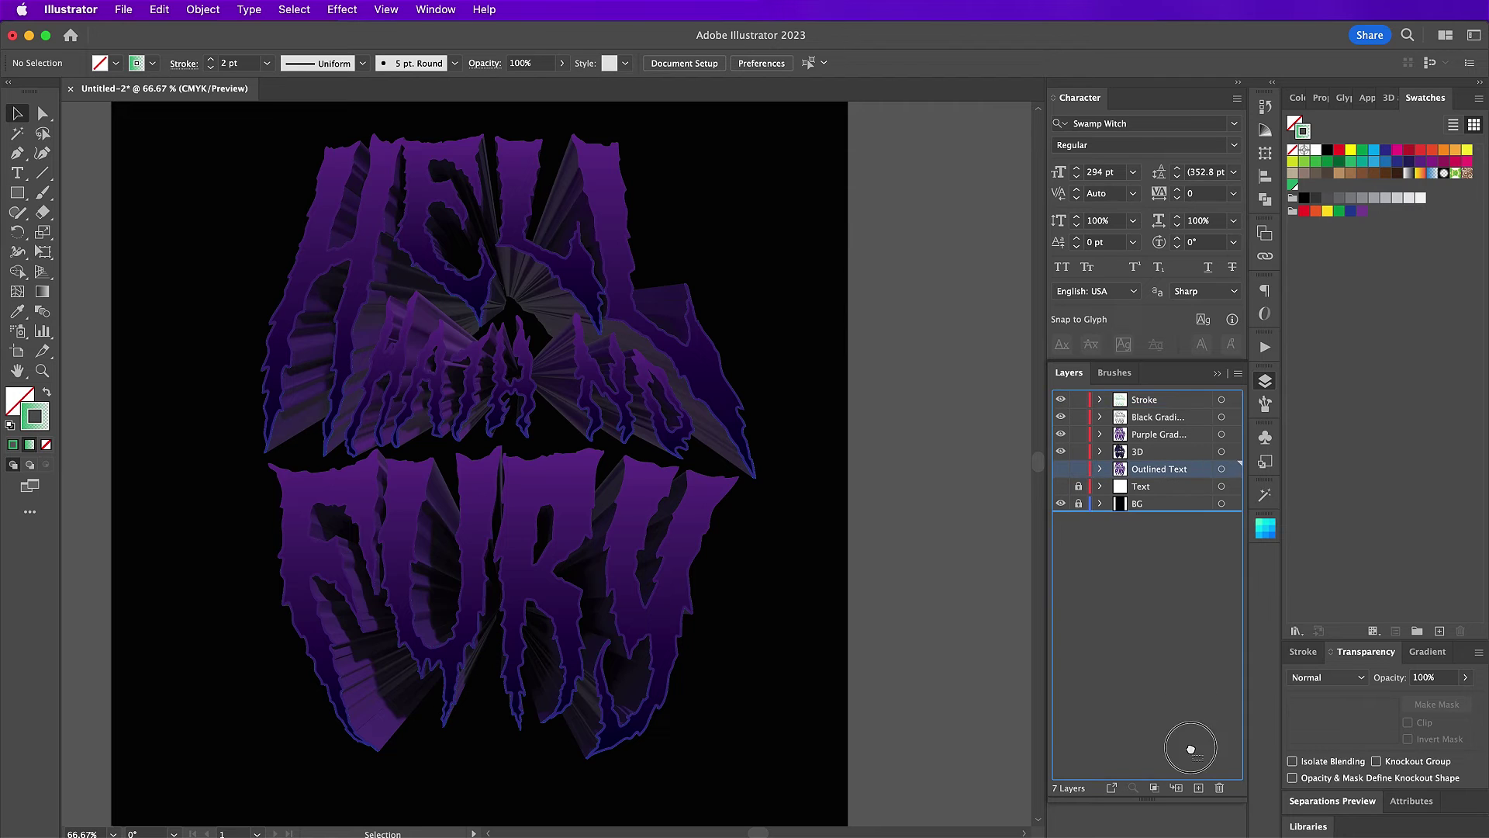
{"action": "left_click_drag", "start_coordinate": [1191, 749], "coordinate": [1198, 787]}
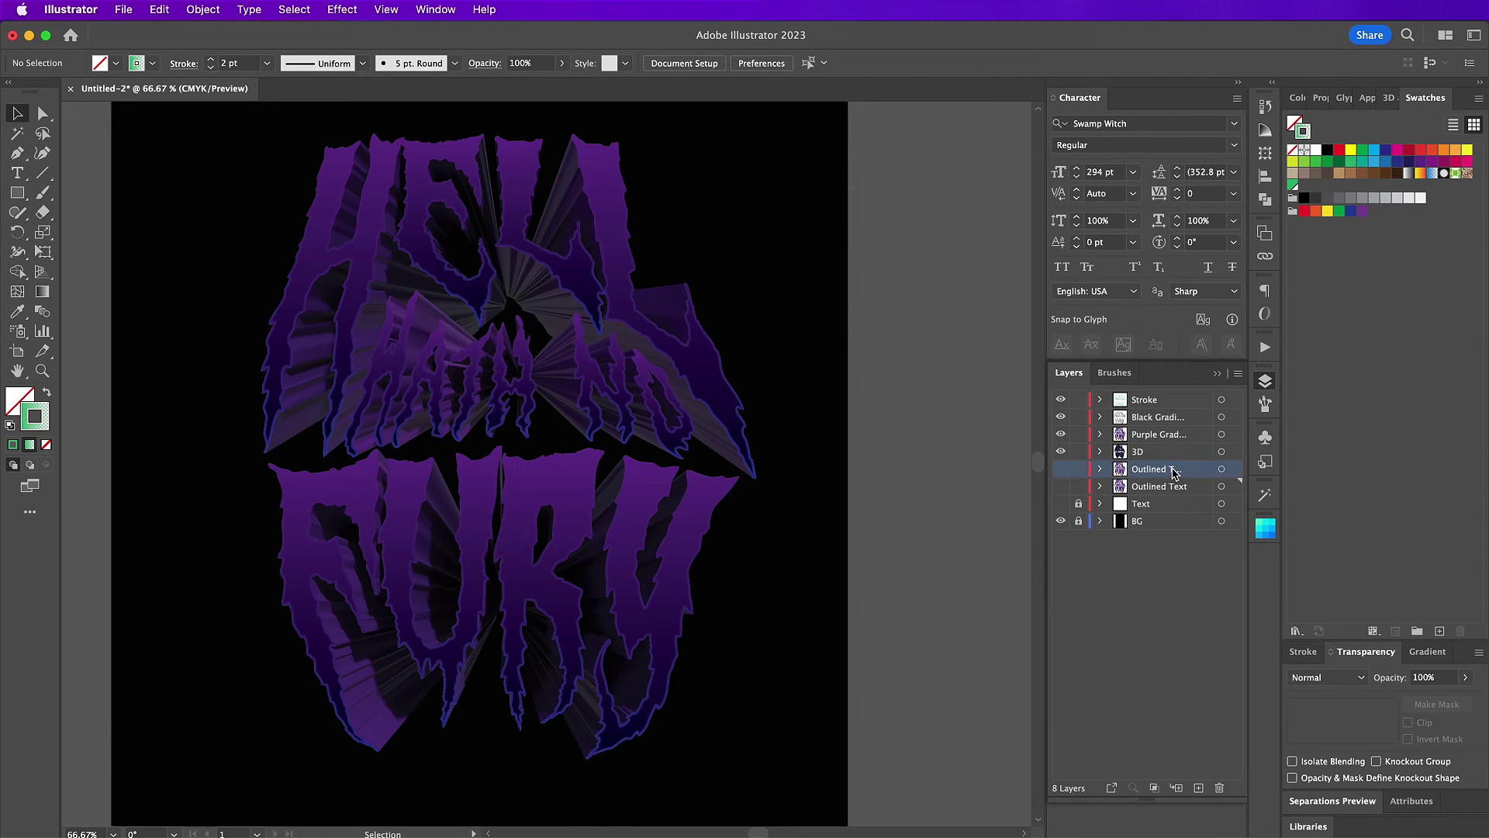
{"action": "left_click_drag", "start_coordinate": [1175, 469], "coordinate": [1177, 399]}
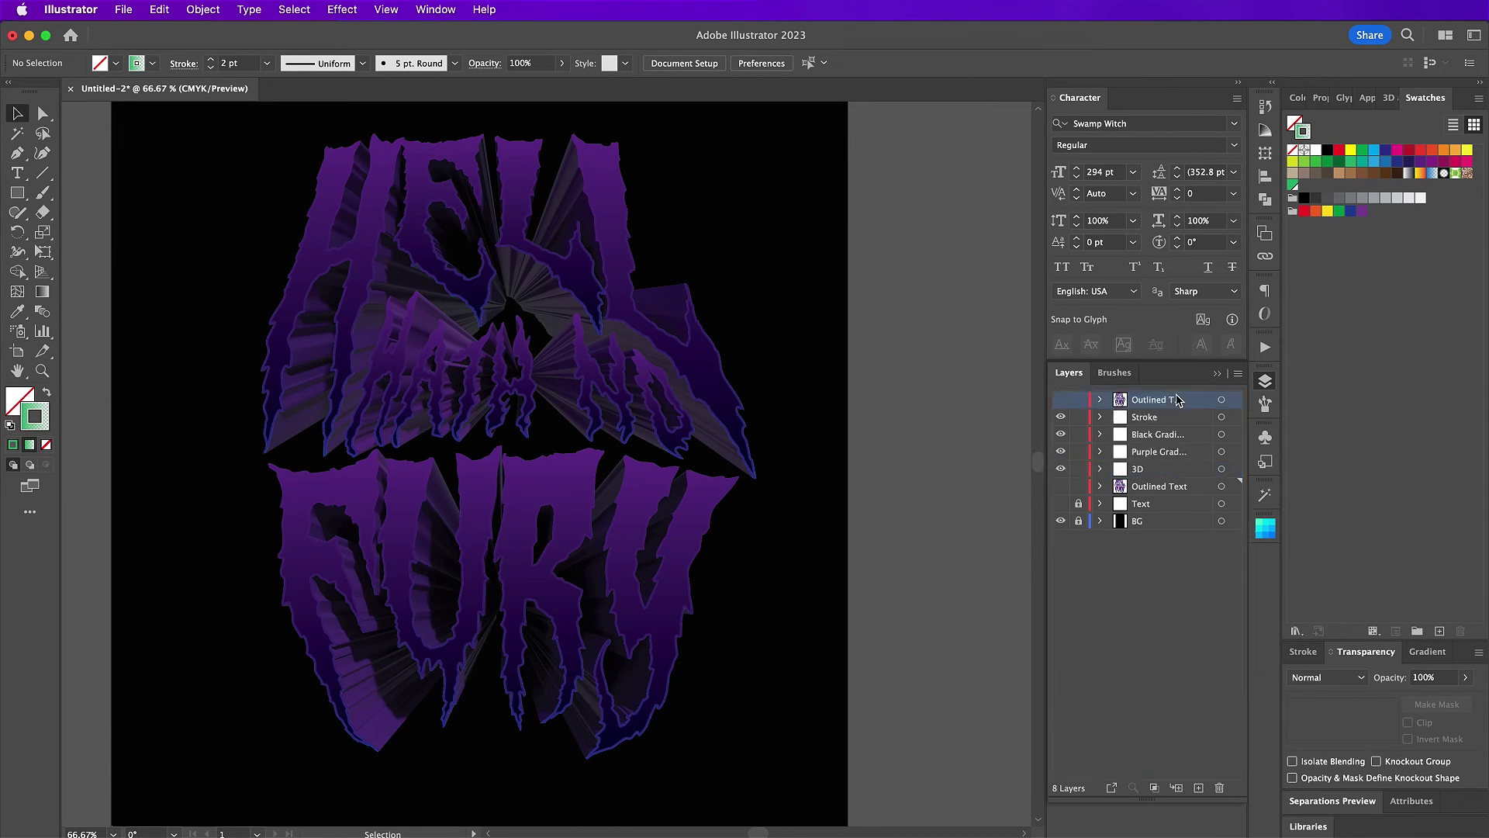
{"action": "left_click", "coordinate": [1060, 400]}
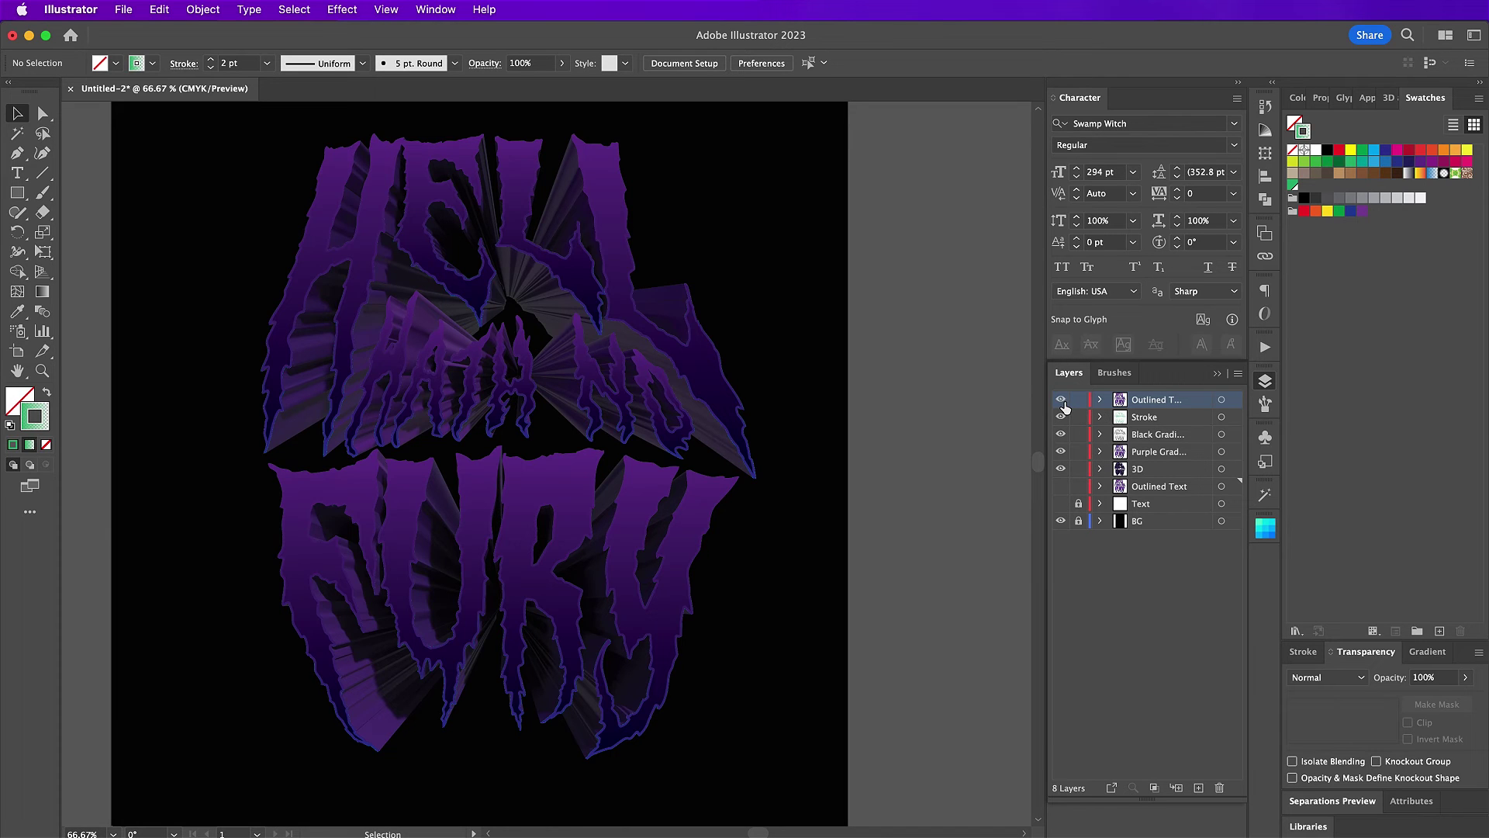
{"action": "left_click", "coordinate": [1234, 400]}
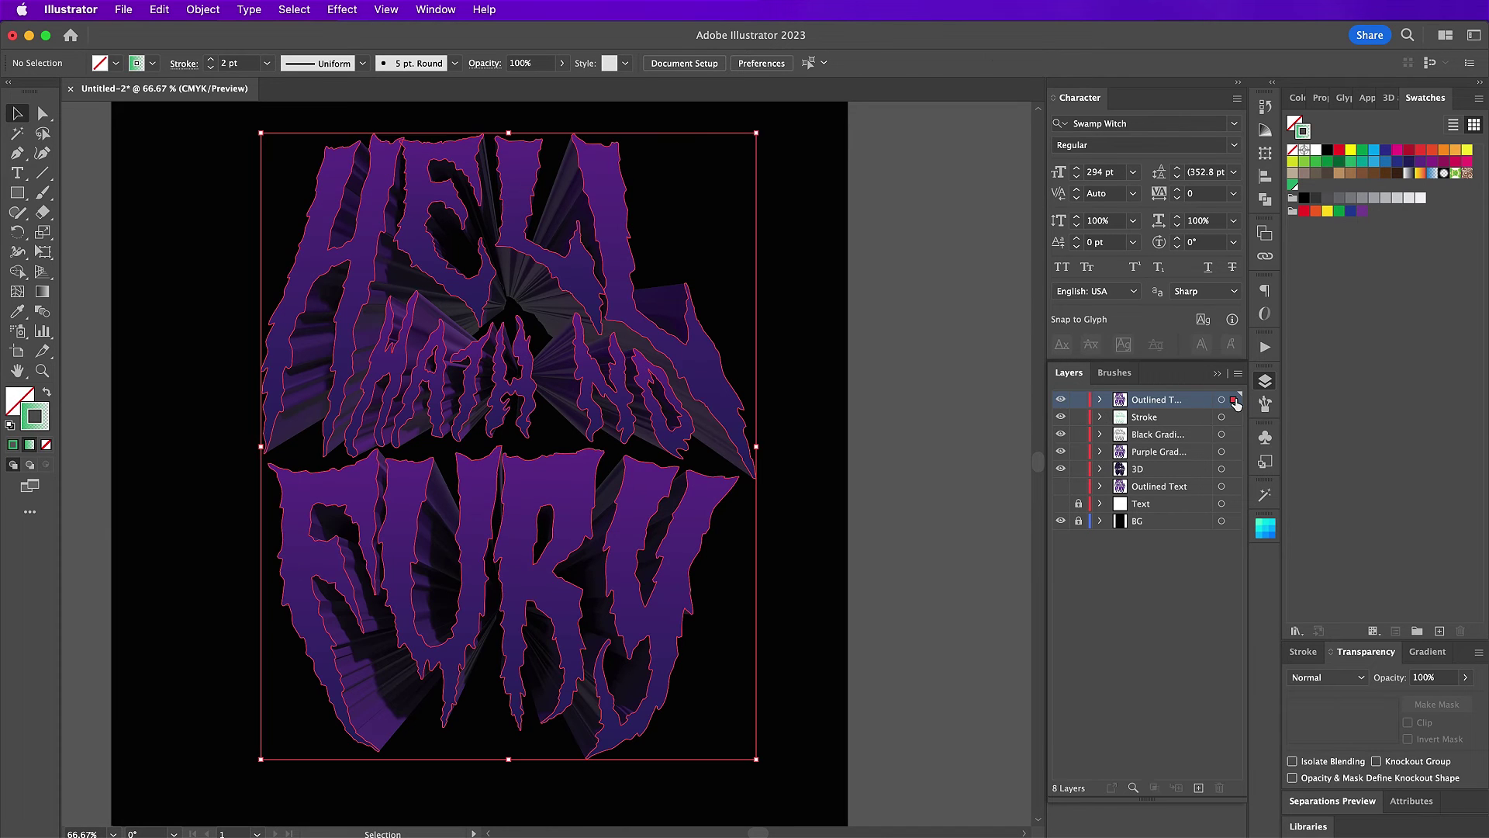
Step: Fill the copied lettering light grey with hex c6c6c5
{"action": "left_click", "coordinate": [16, 403]}
{"action": "double_click", "coordinate": [20, 401]}
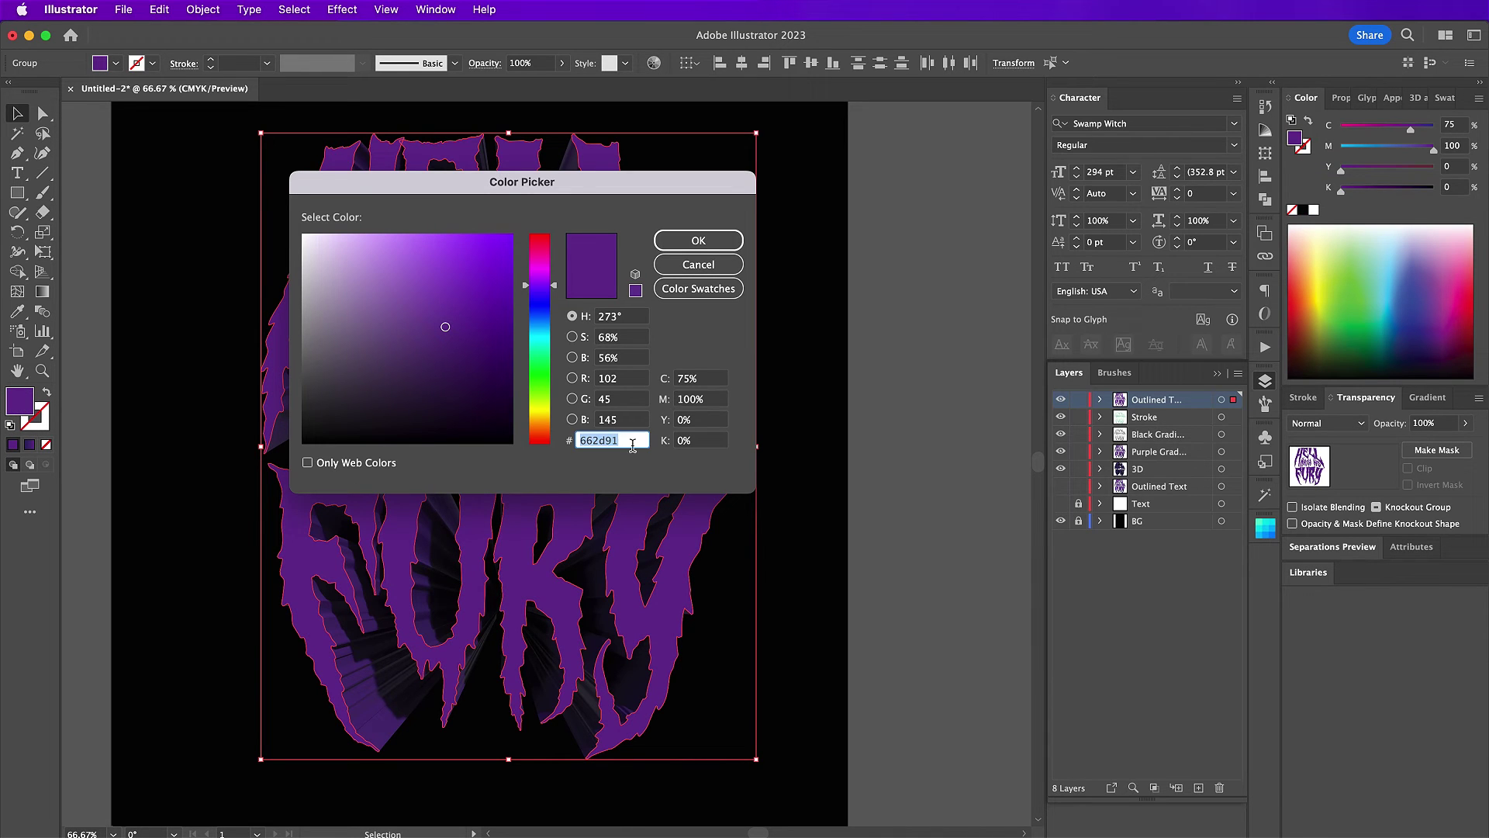
{"action": "type", "text": "c6c6c5"}
{"action": "key", "text": "Return"}
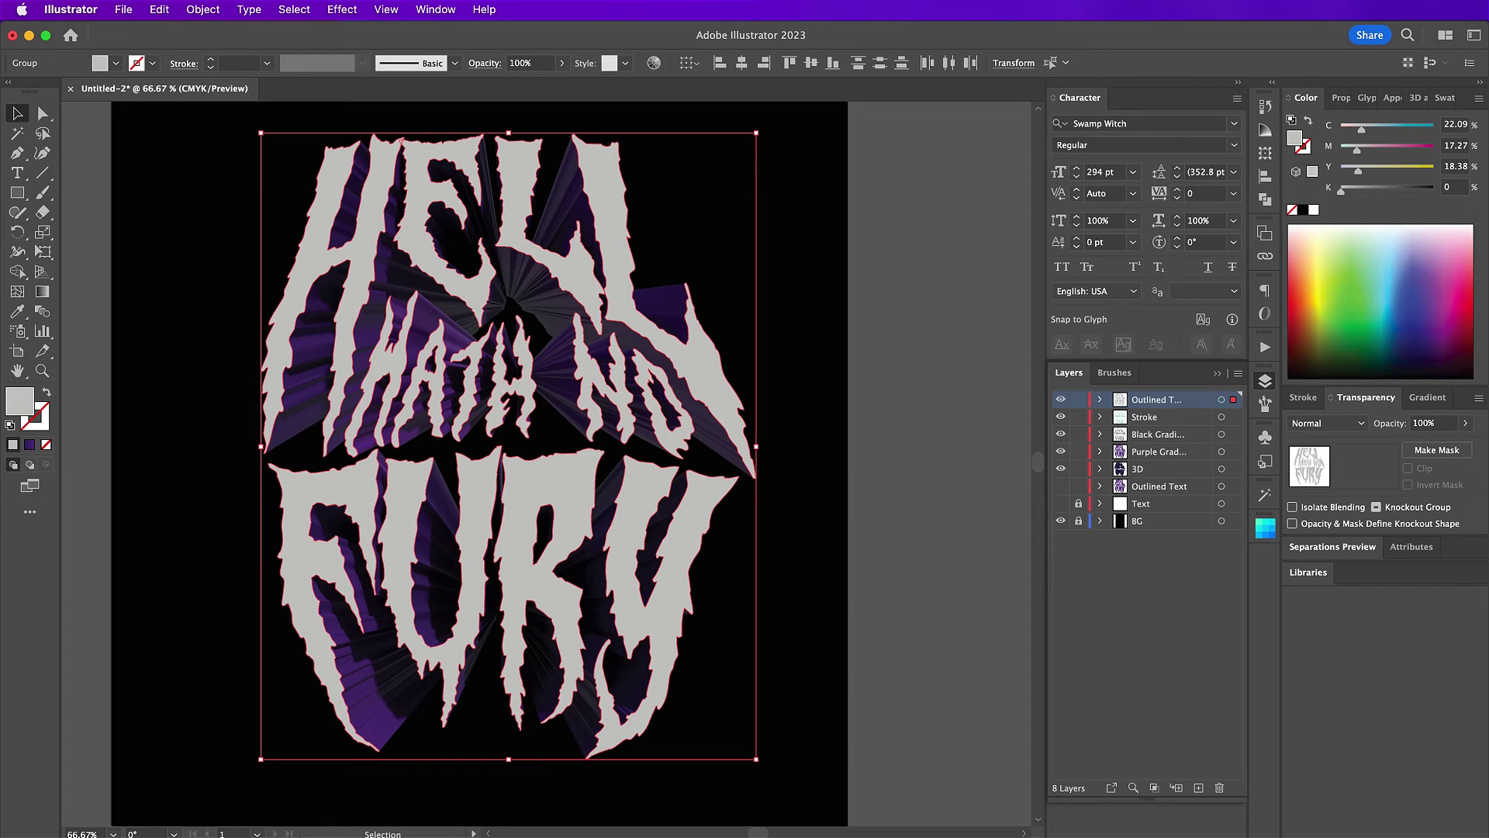
{"action": "double_click", "coordinate": [1150, 399]}
Step: Rename the layer Noise/Texture and apply Halftone Pattern (Size 3, Contrast 42, Circle)
{"action": "type", "text": "Noise/Texture"}
{"action": "key", "text": "Return"}
{"action": "left_click", "coordinate": [343, 14]}
{"action": "mouse_move", "coordinate": [506, 447]}
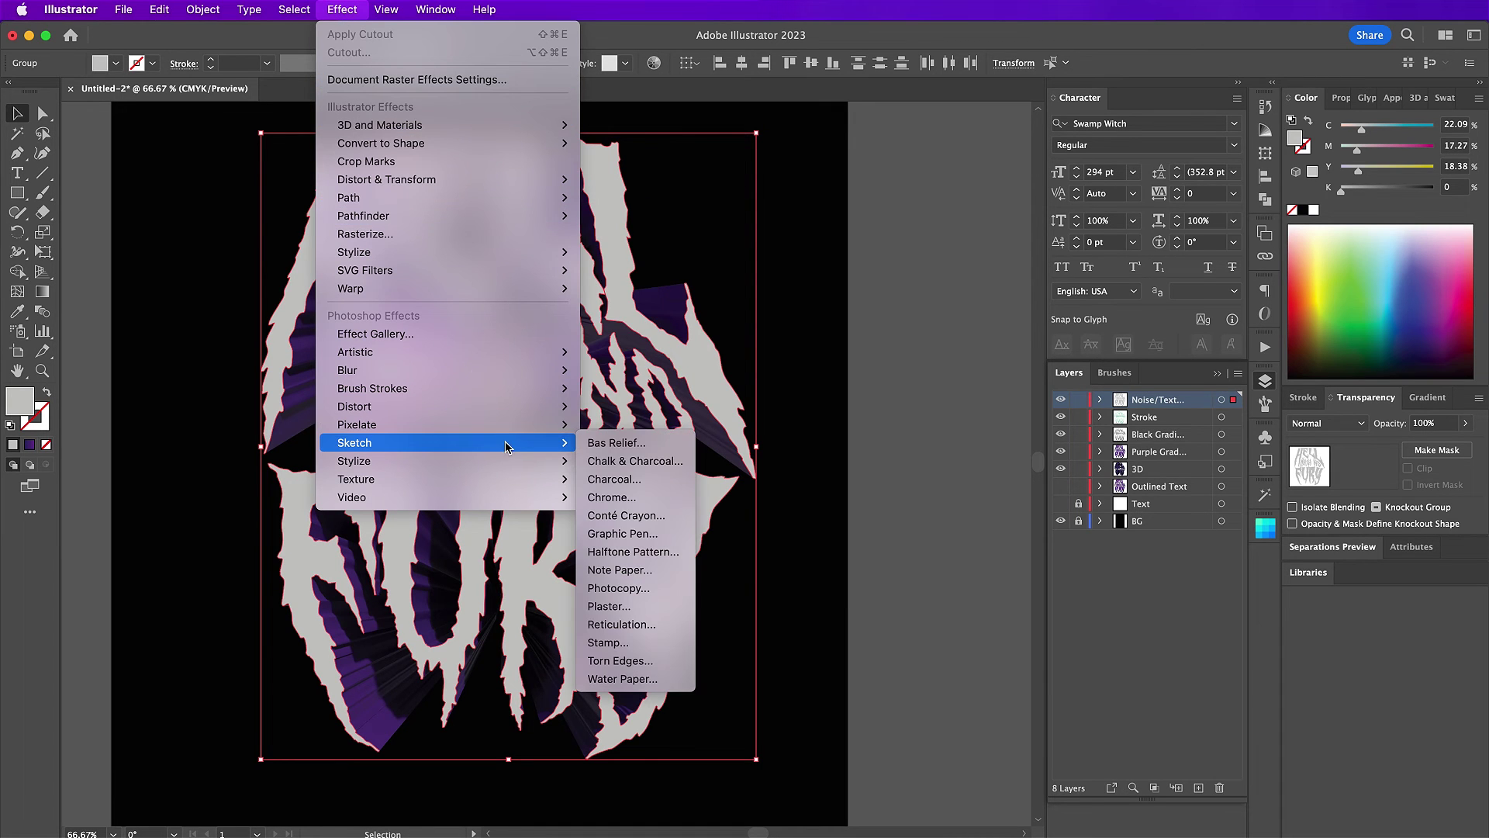
{"action": "left_click", "coordinate": [627, 551]}
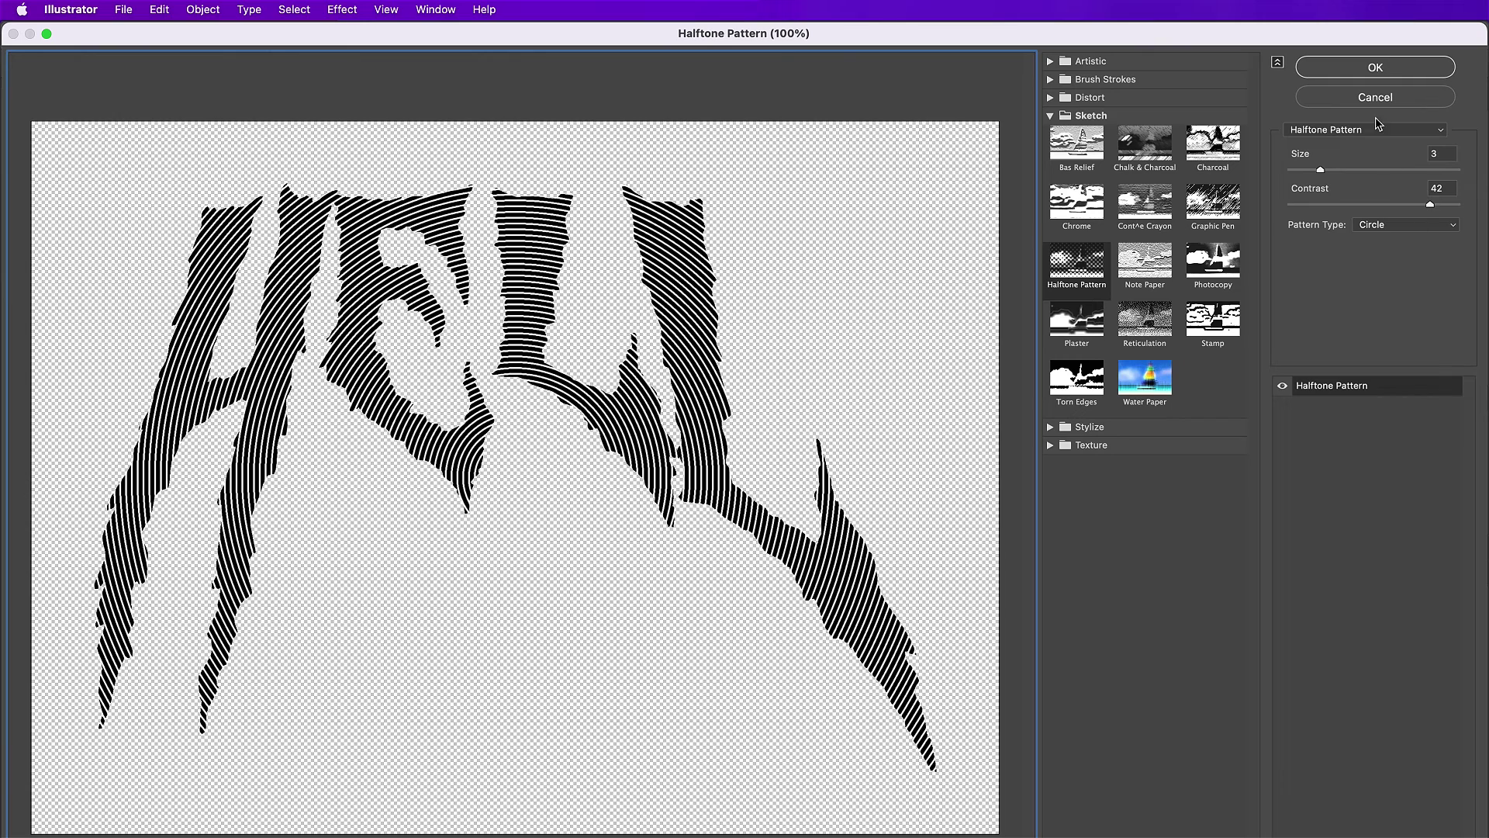
{"action": "left_click", "coordinate": [1366, 68]}
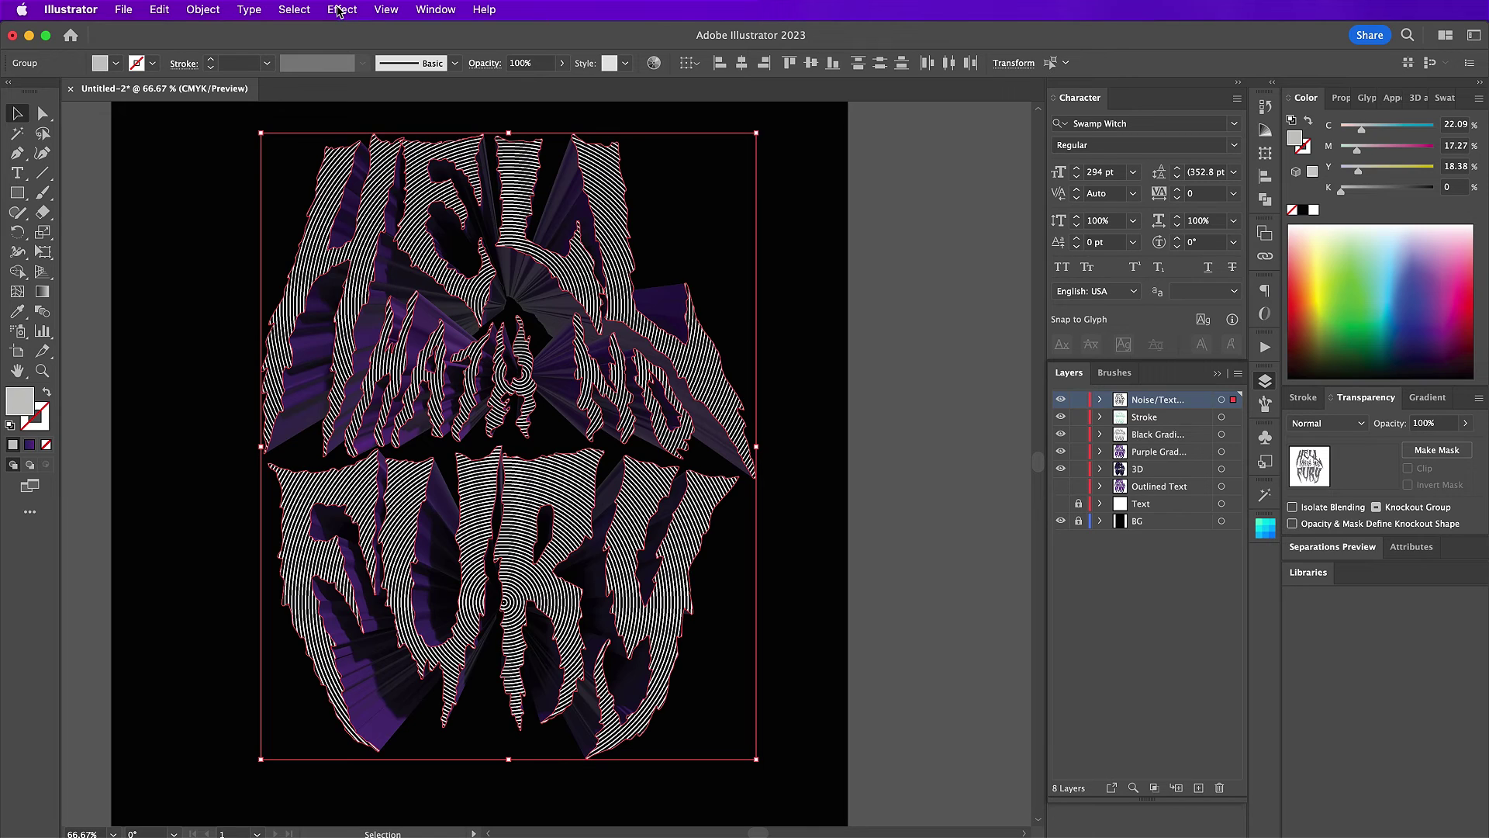
{"action": "left_click", "coordinate": [341, 10]}
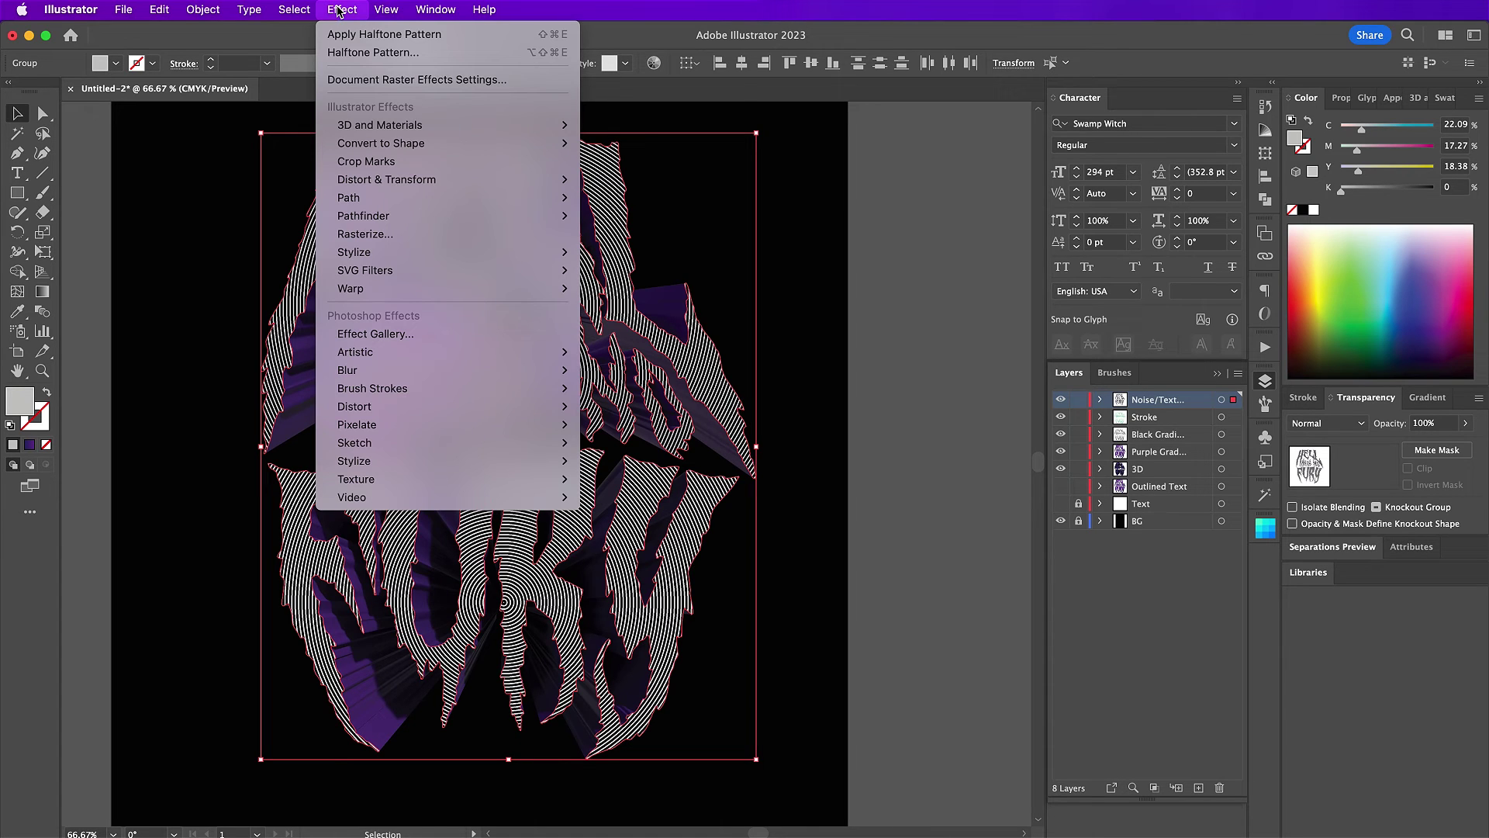
Step: Apply Sprayed Strokes to the Noise/Texture lettering and set its blend mode to Overlay
{"action": "mouse_move", "coordinate": [477, 395]}
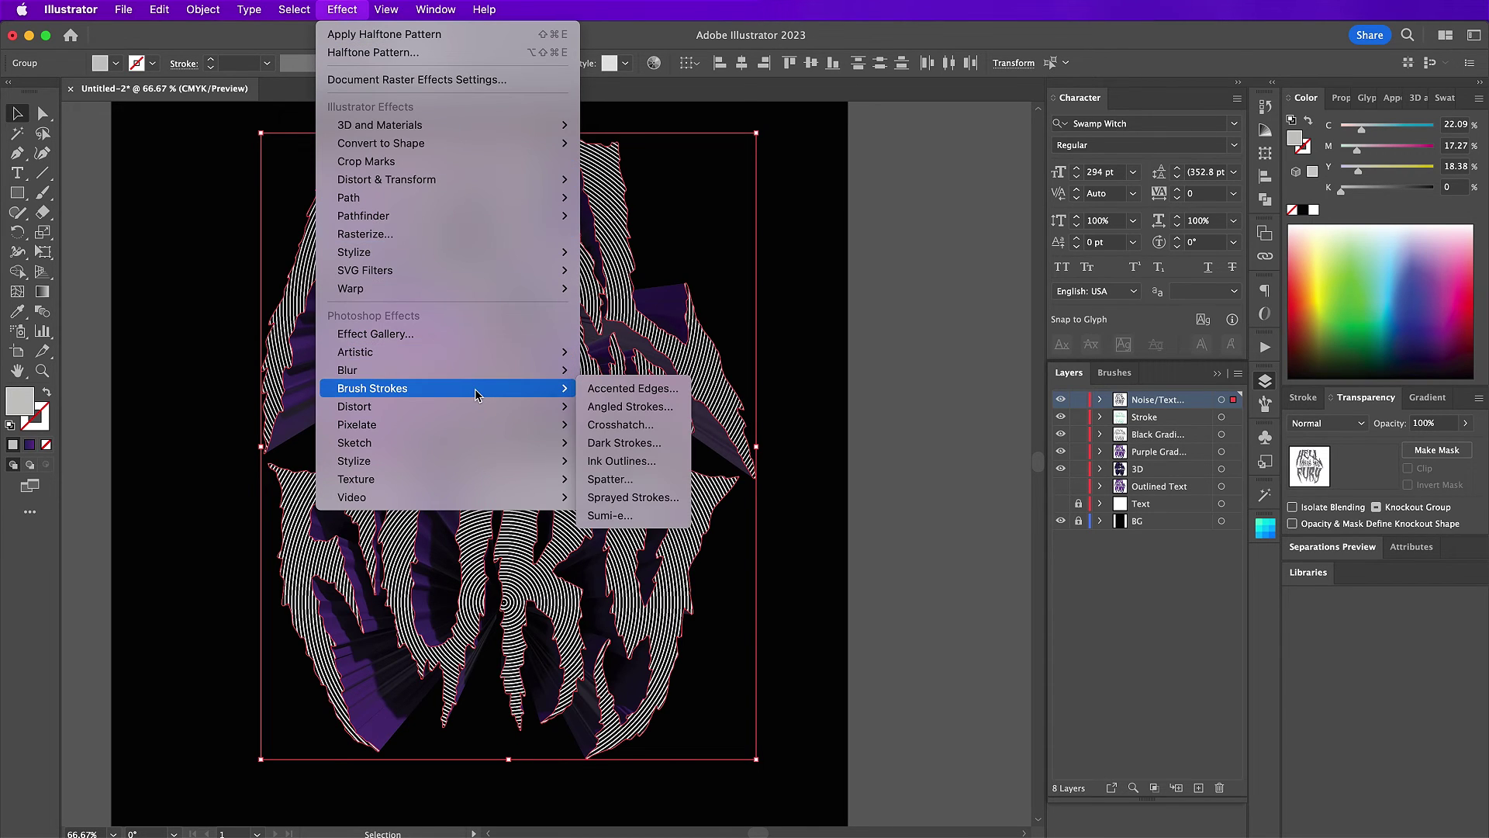
{"action": "left_click", "coordinate": [666, 500]}
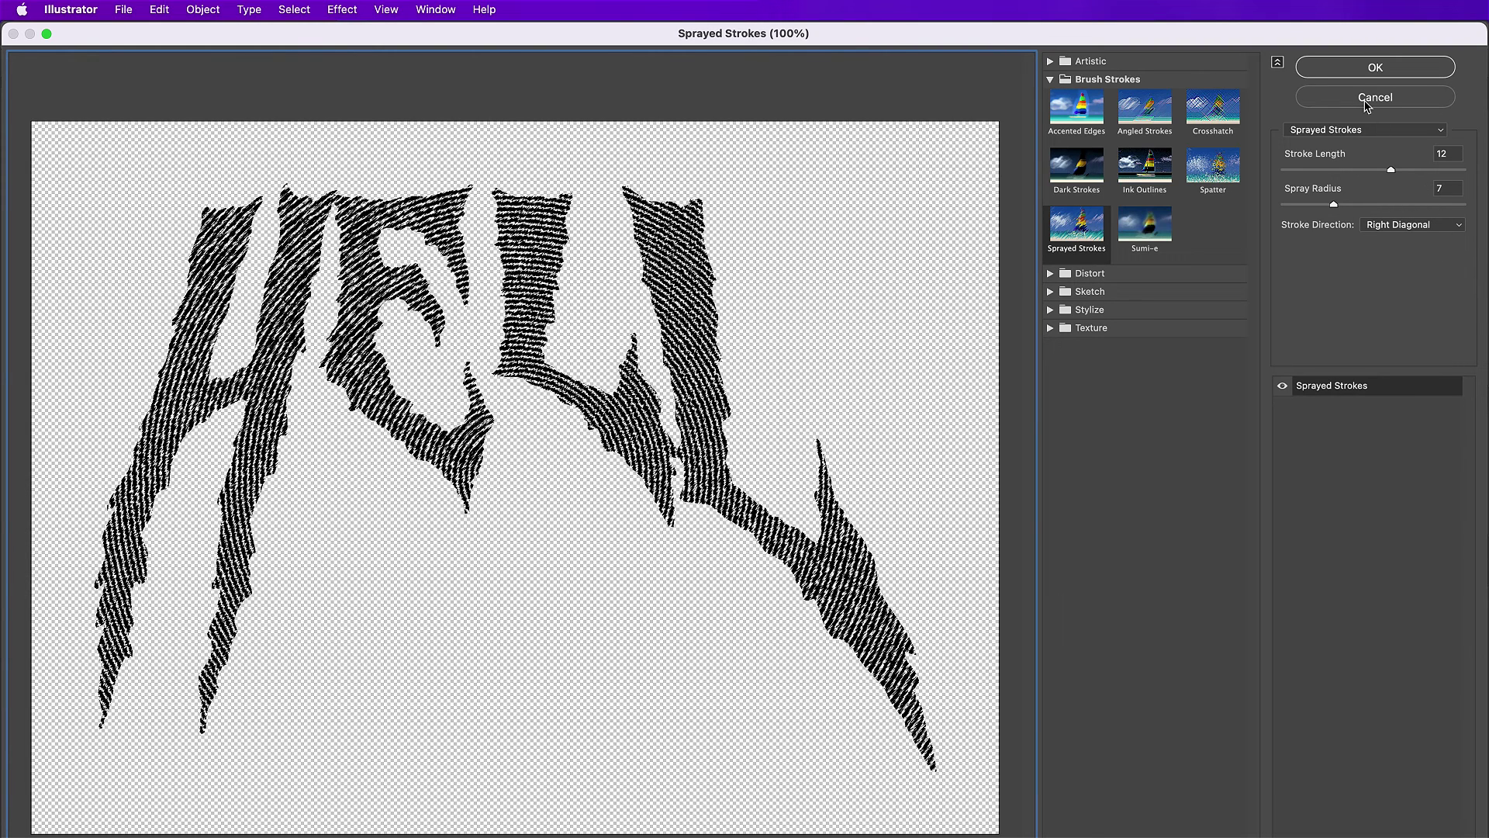
{"action": "left_click", "coordinate": [1356, 71]}
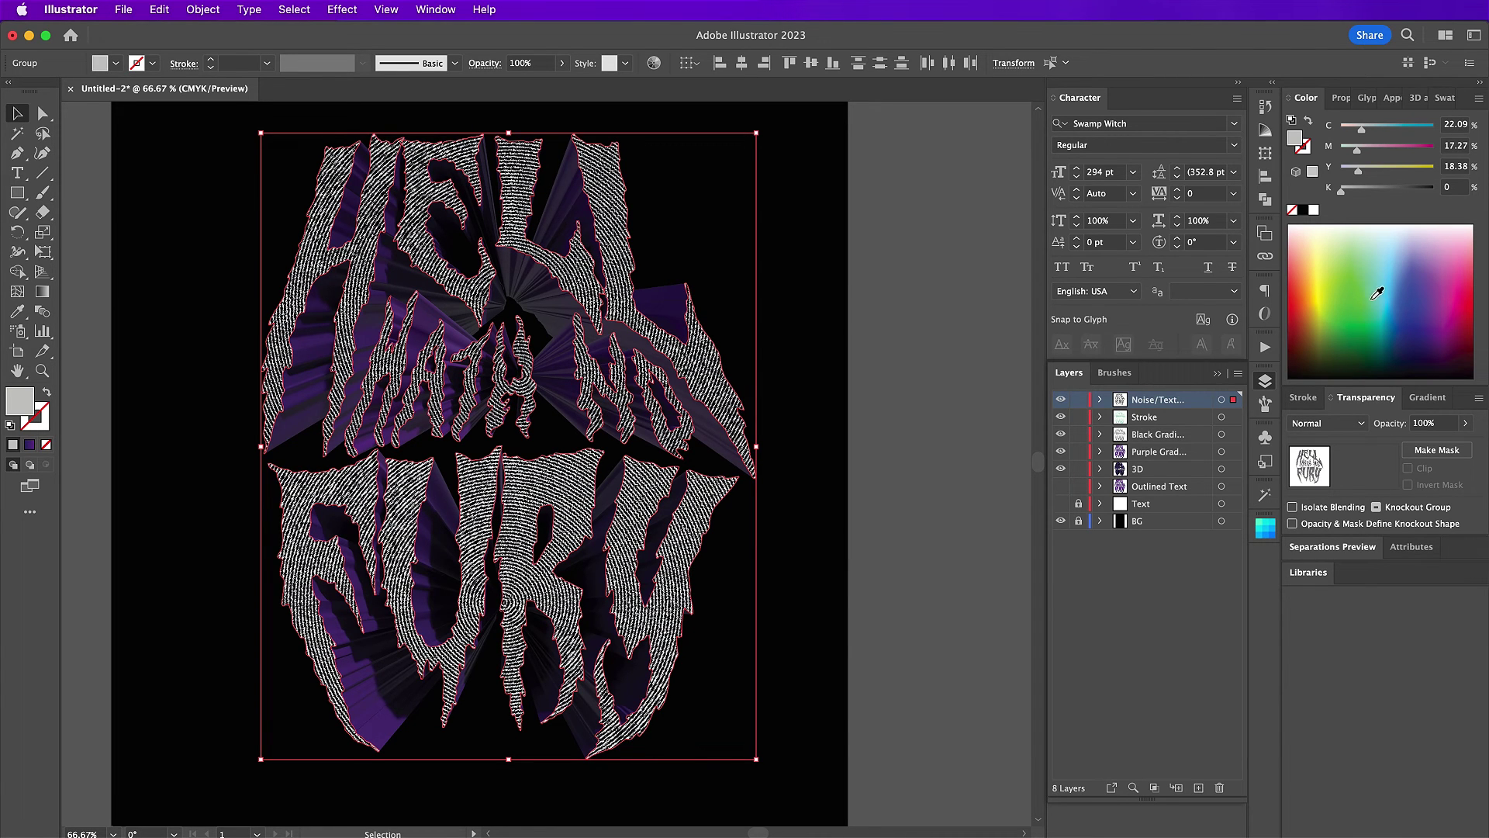
{"action": "left_click", "coordinate": [1334, 424]}
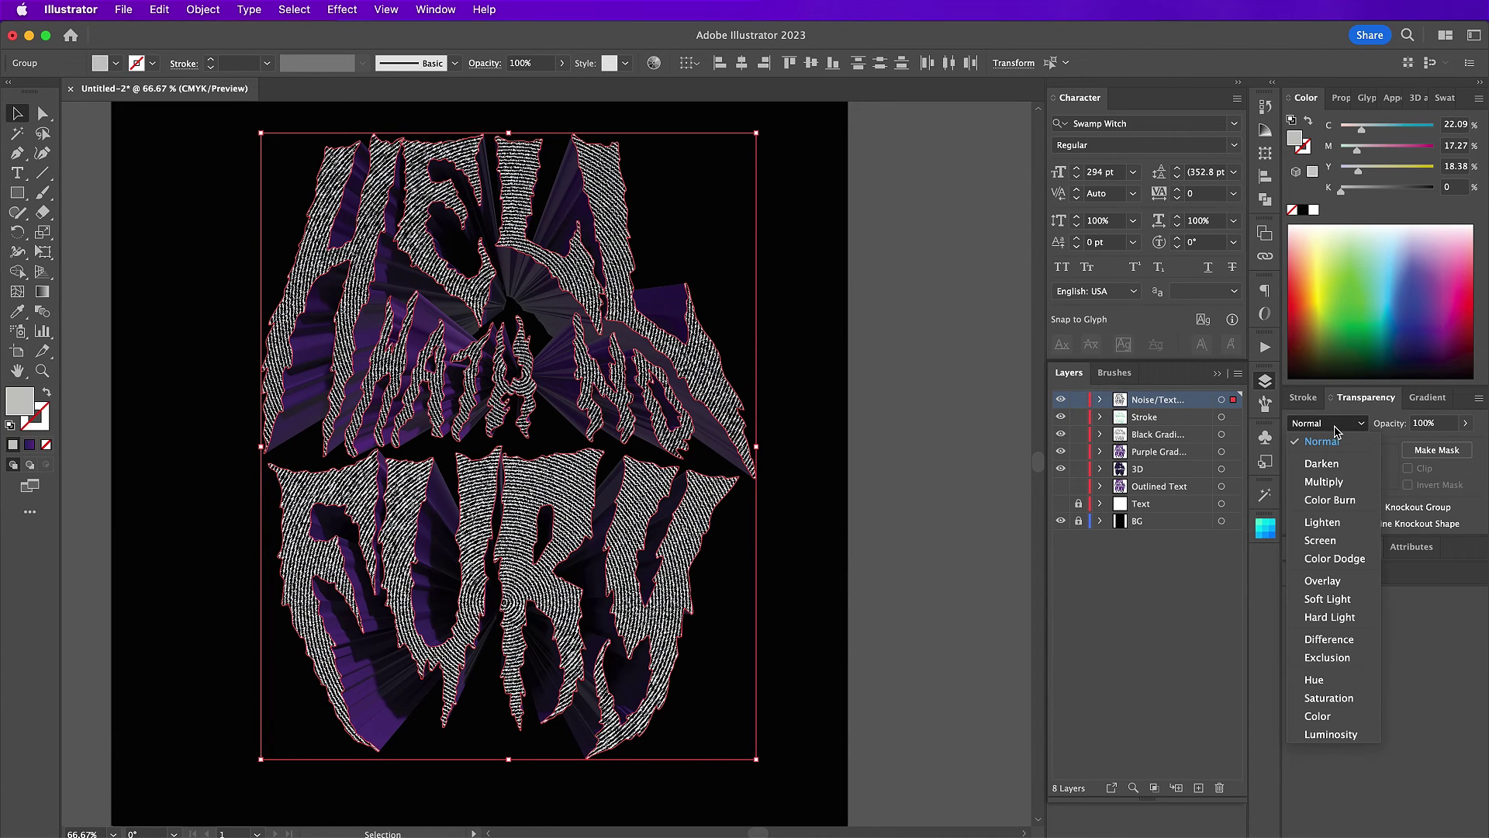
{"action": "left_click", "coordinate": [1338, 581]}
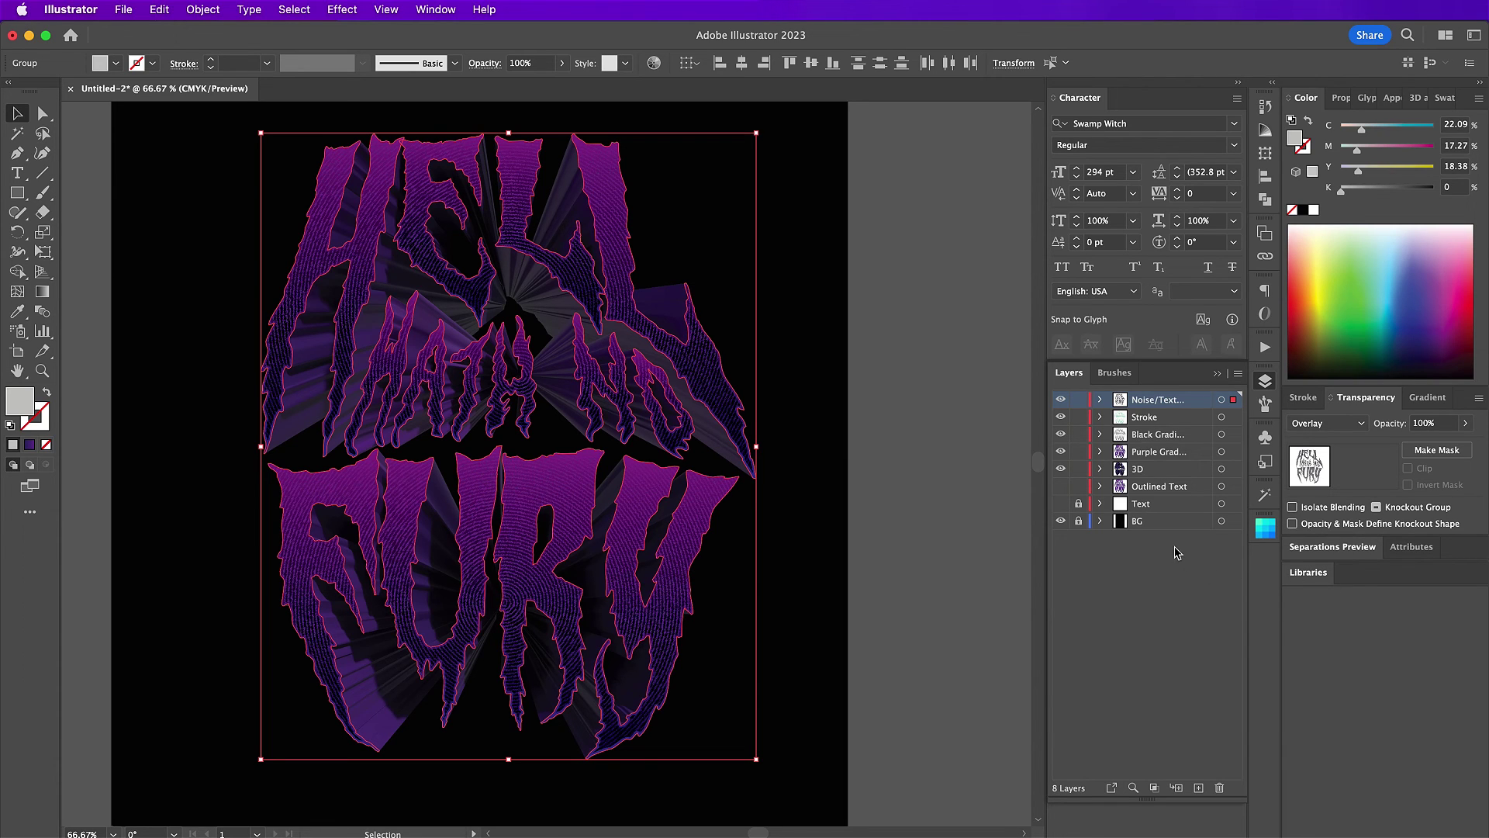
{"action": "left_click", "coordinate": [1164, 487]}
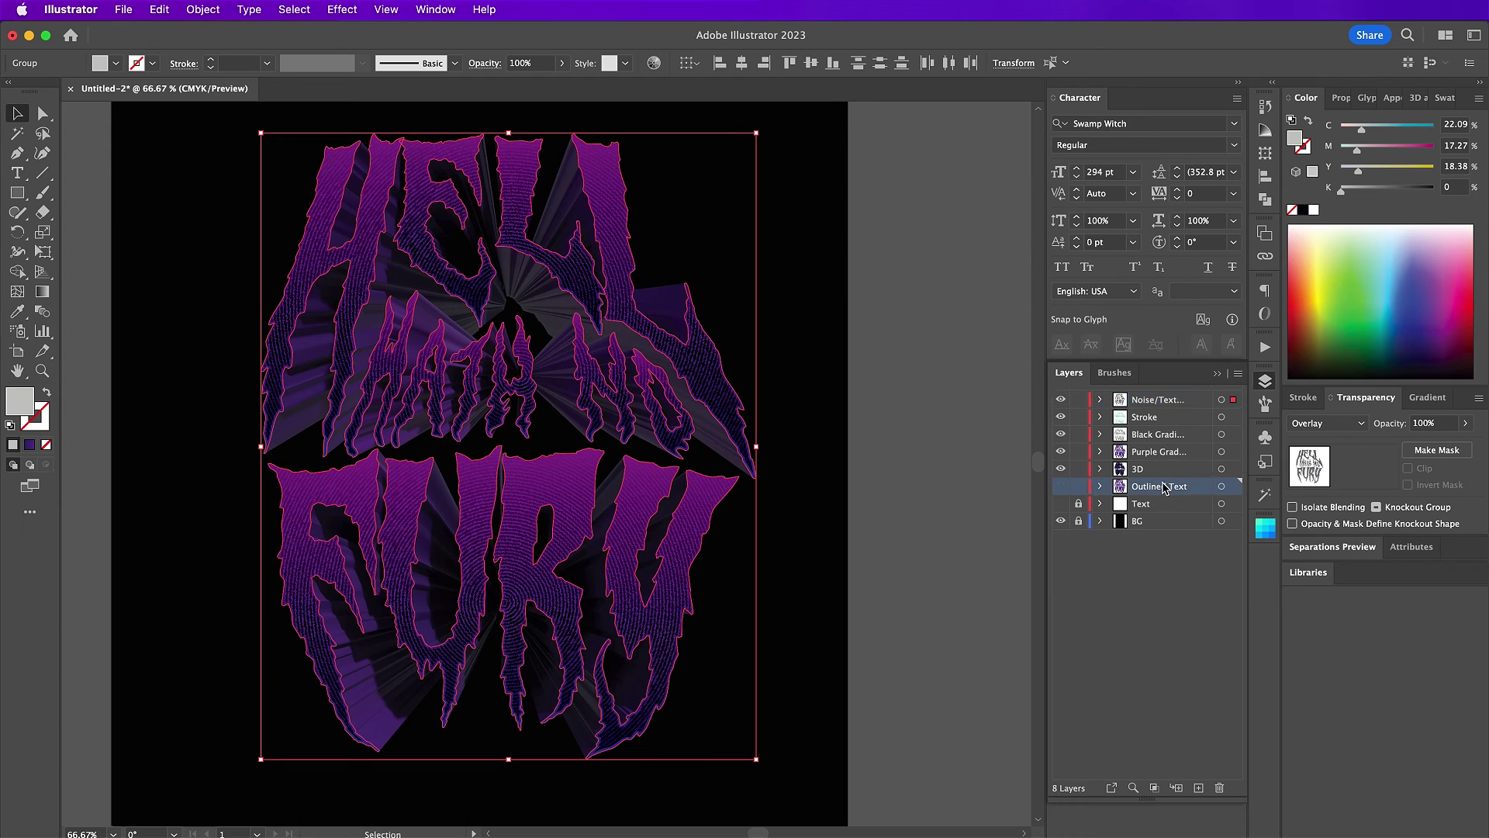
Step: Duplicate Outlined Text to a visible top layer named Chrome and target its artwork
{"action": "left_click_drag", "start_coordinate": [1163, 486], "coordinate": [1198, 787]}
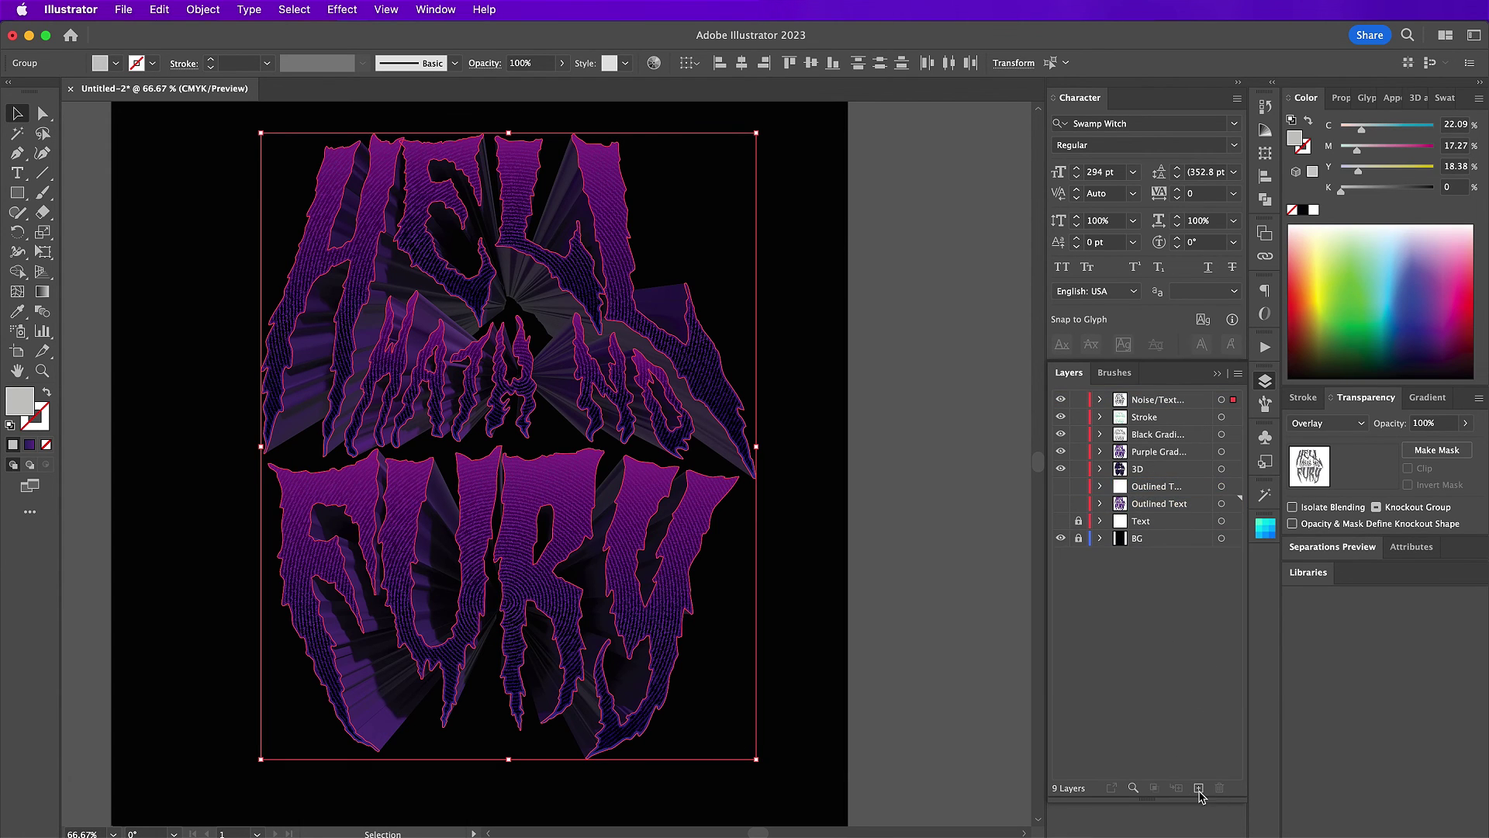
{"action": "left_click_drag", "start_coordinate": [1162, 489], "coordinate": [1158, 405]}
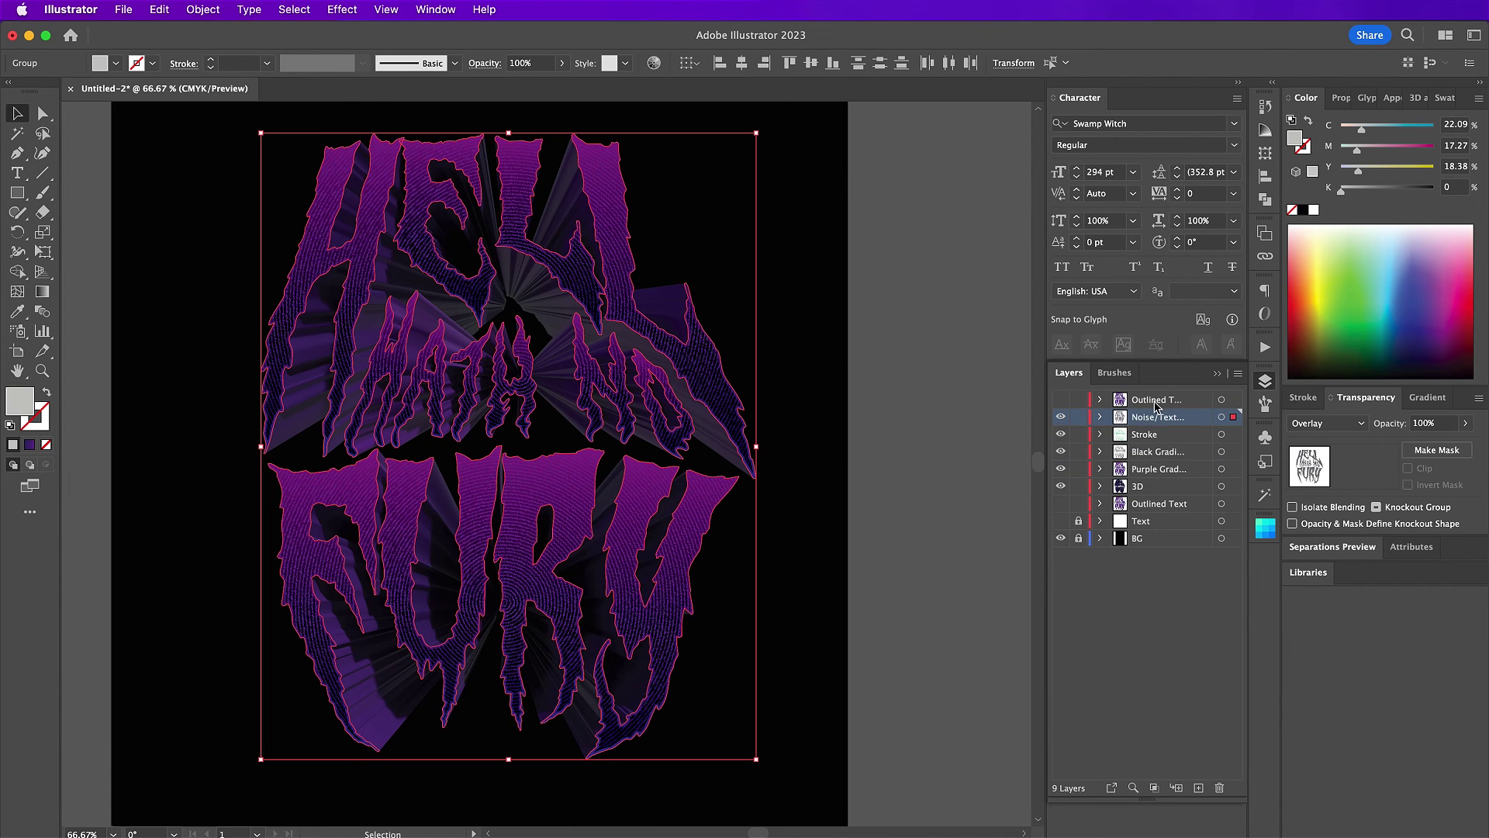
{"action": "left_click", "coordinate": [1060, 400]}
{"action": "double_click", "coordinate": [1155, 399]}
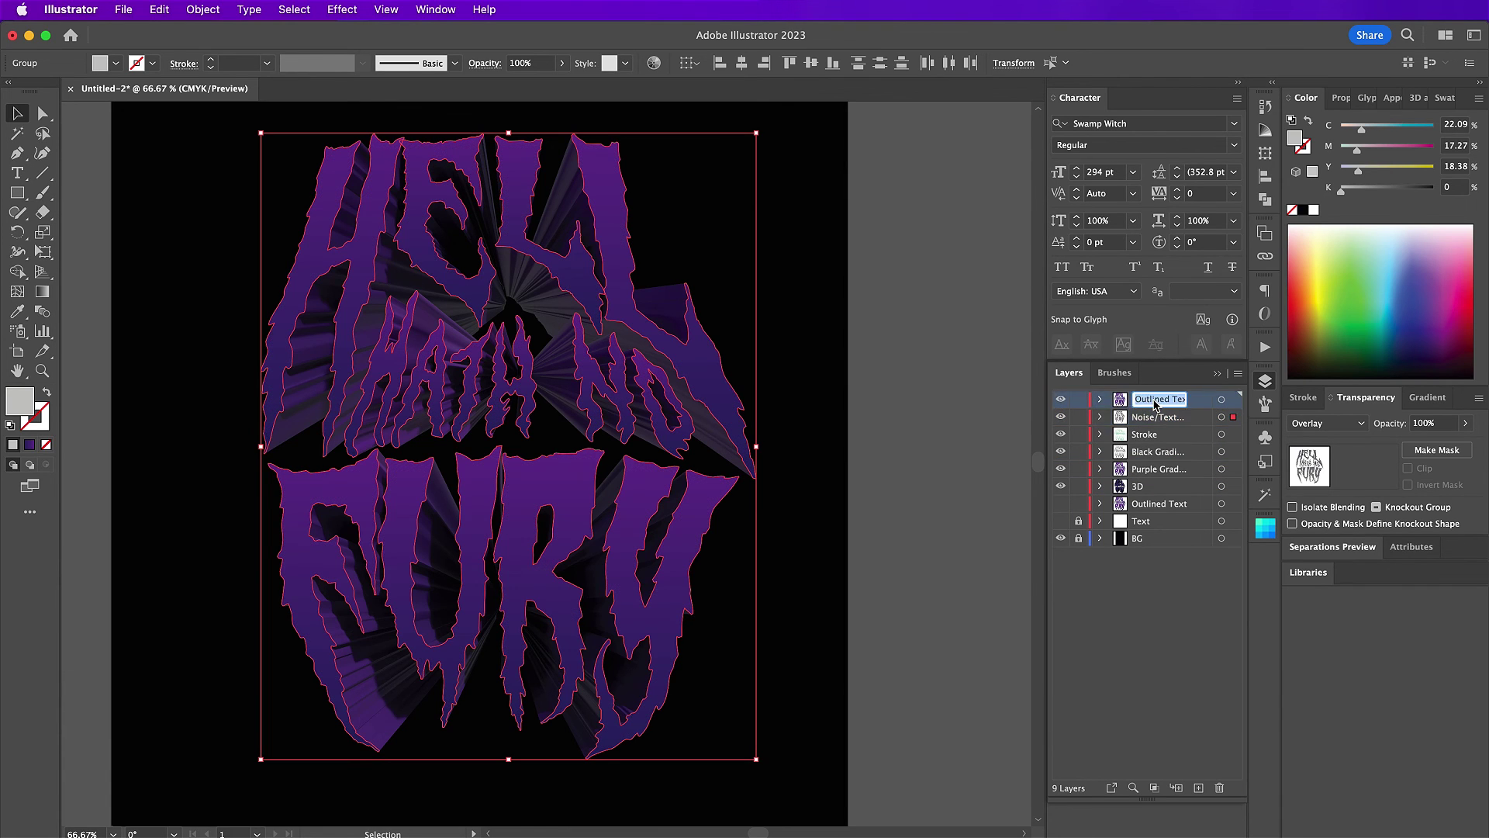
{"action": "type", "text": "Chrome"}
{"action": "key", "text": "Return"}
{"action": "left_click", "coordinate": [1233, 400]}
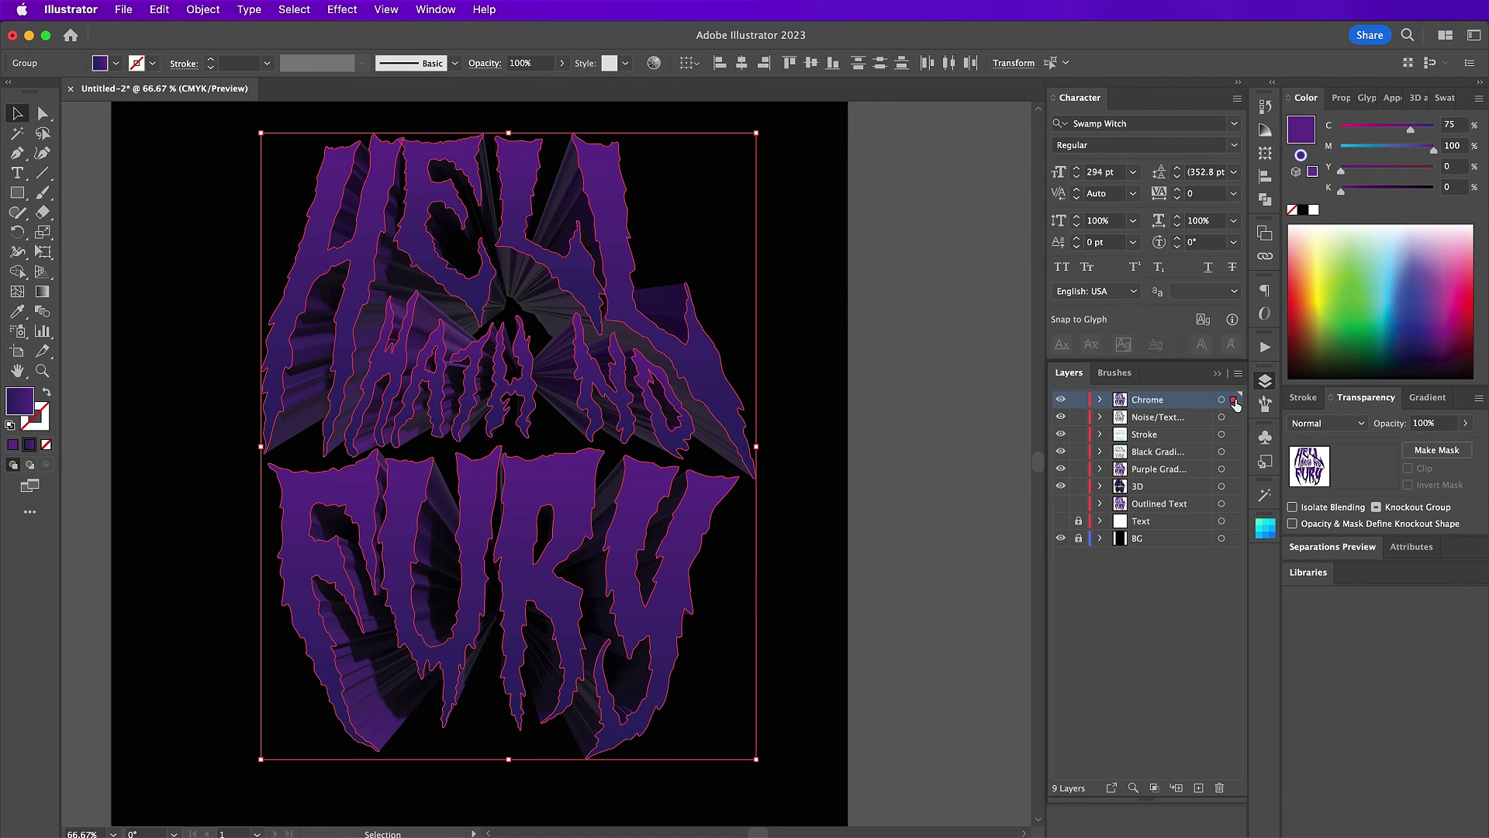
Step: Apply the Chrome effect (Detail 10, Smoothness 10) and blend the layer in Hard Light
{"action": "left_click", "coordinate": [339, 10]}
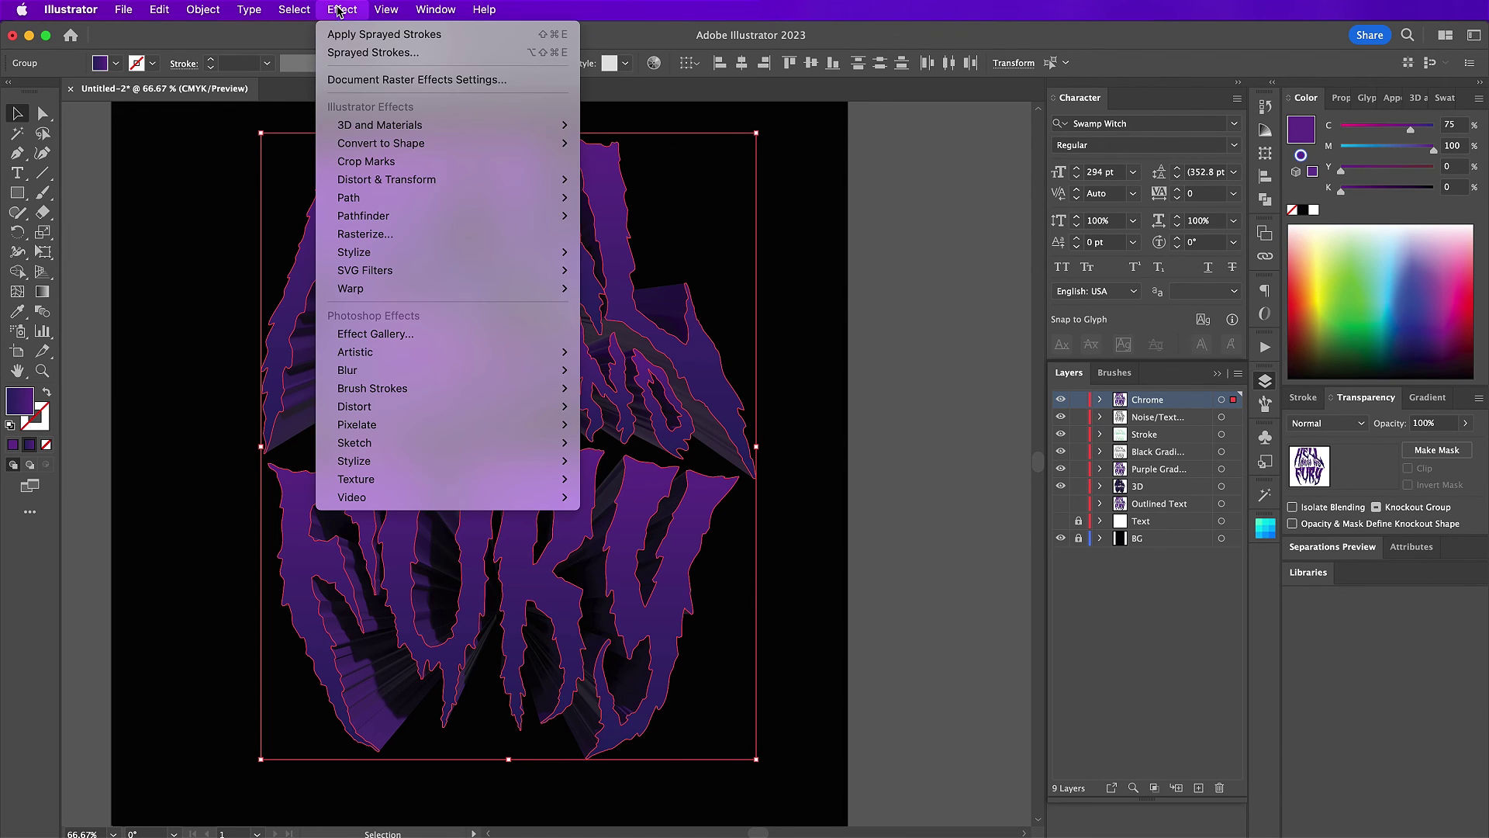
{"action": "mouse_move", "coordinate": [481, 446]}
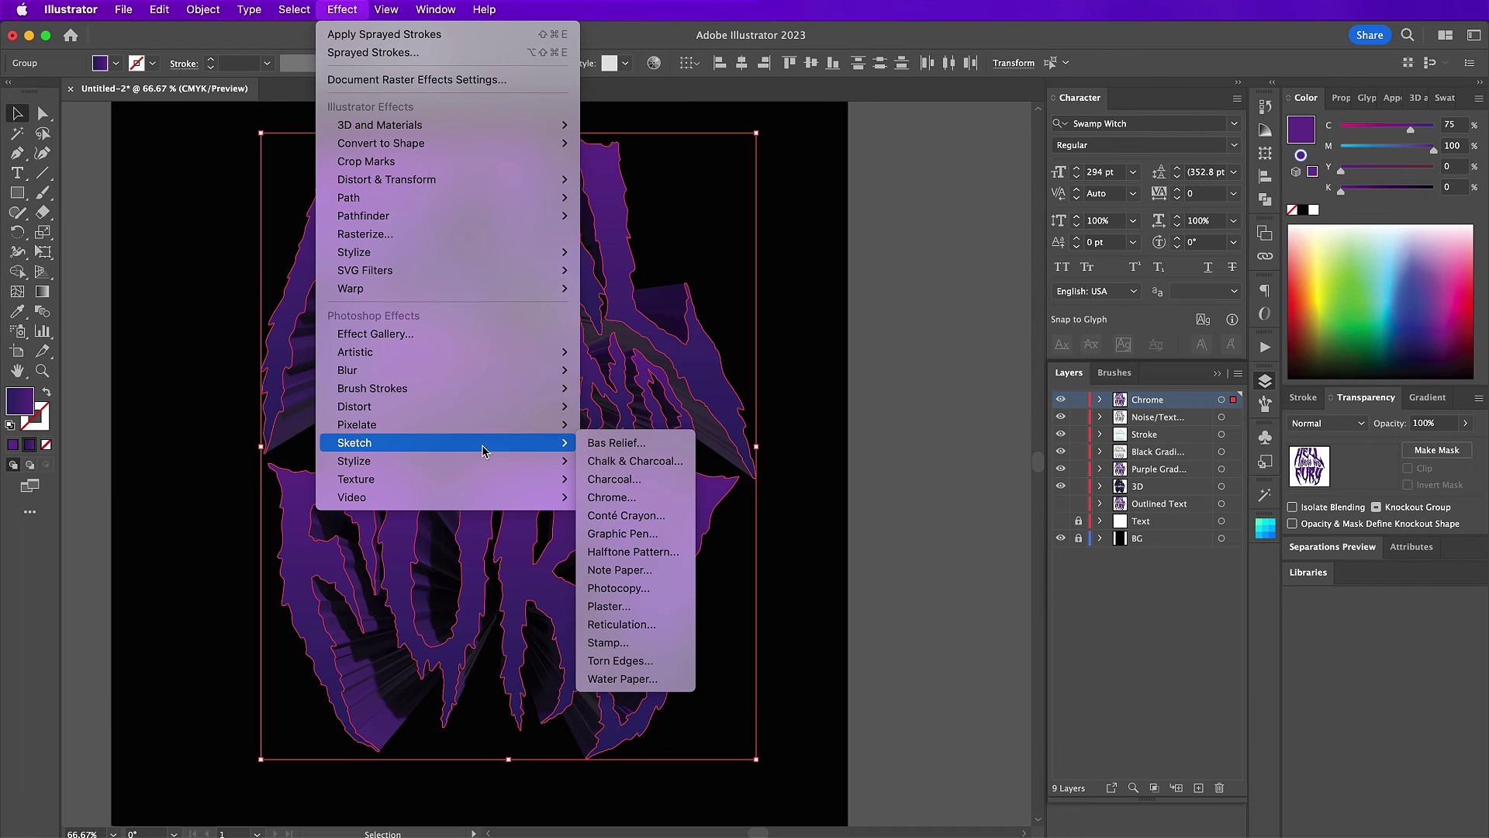
{"action": "left_click", "coordinate": [629, 503]}
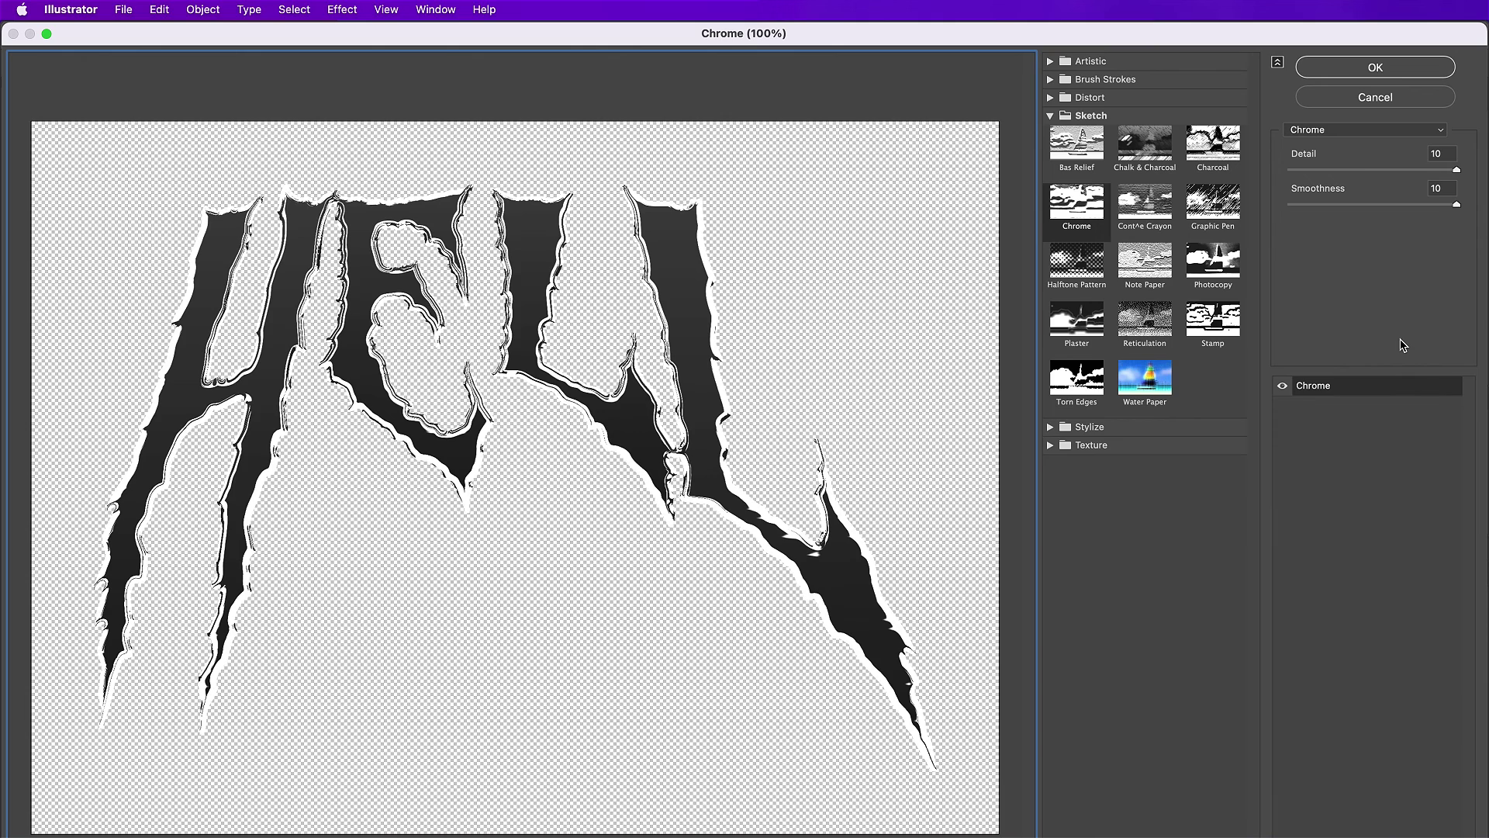
{"action": "left_click", "coordinate": [1318, 69]}
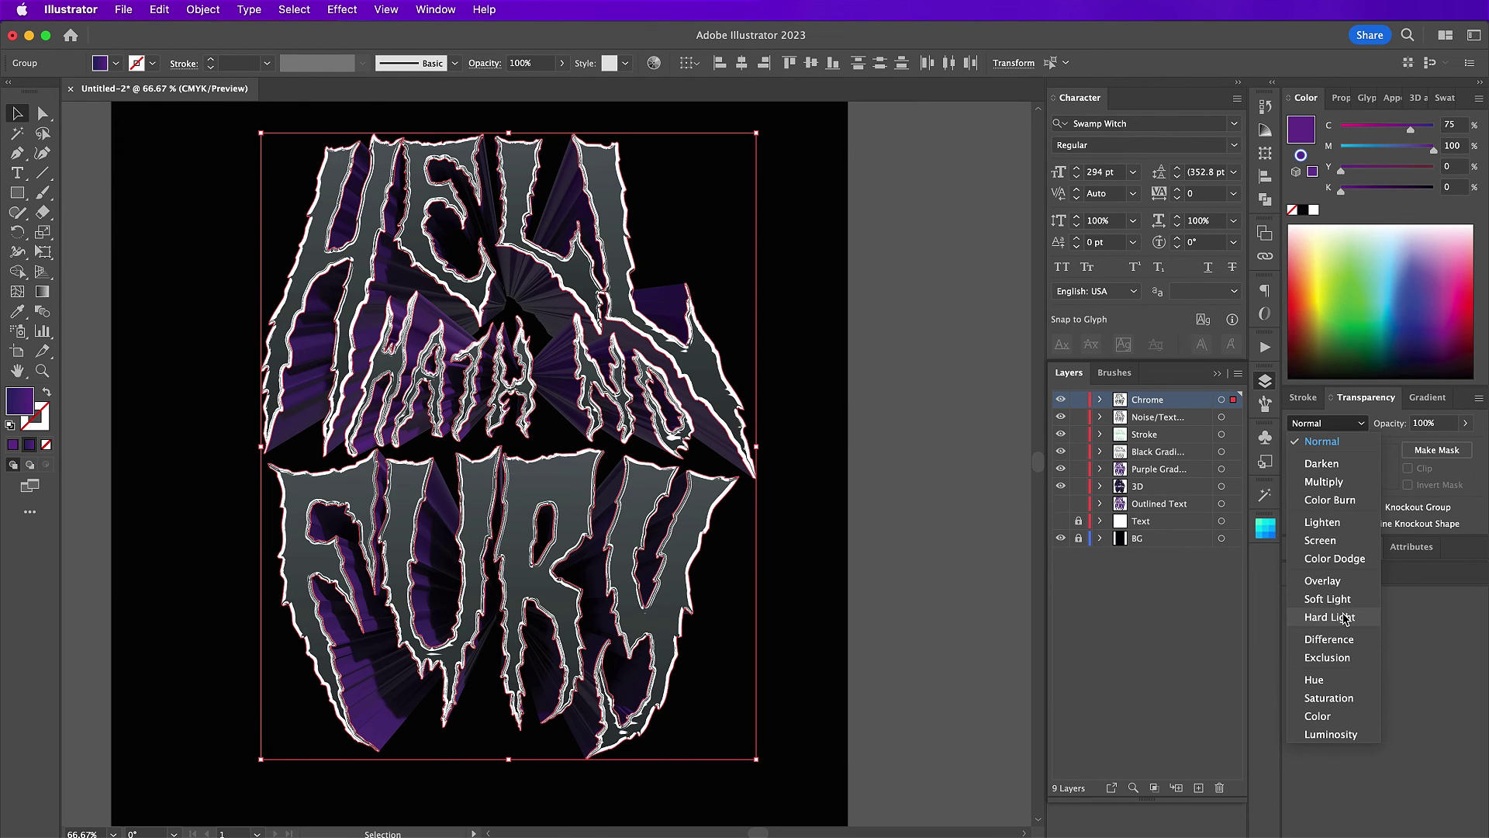
{"action": "left_click", "coordinate": [1329, 616]}
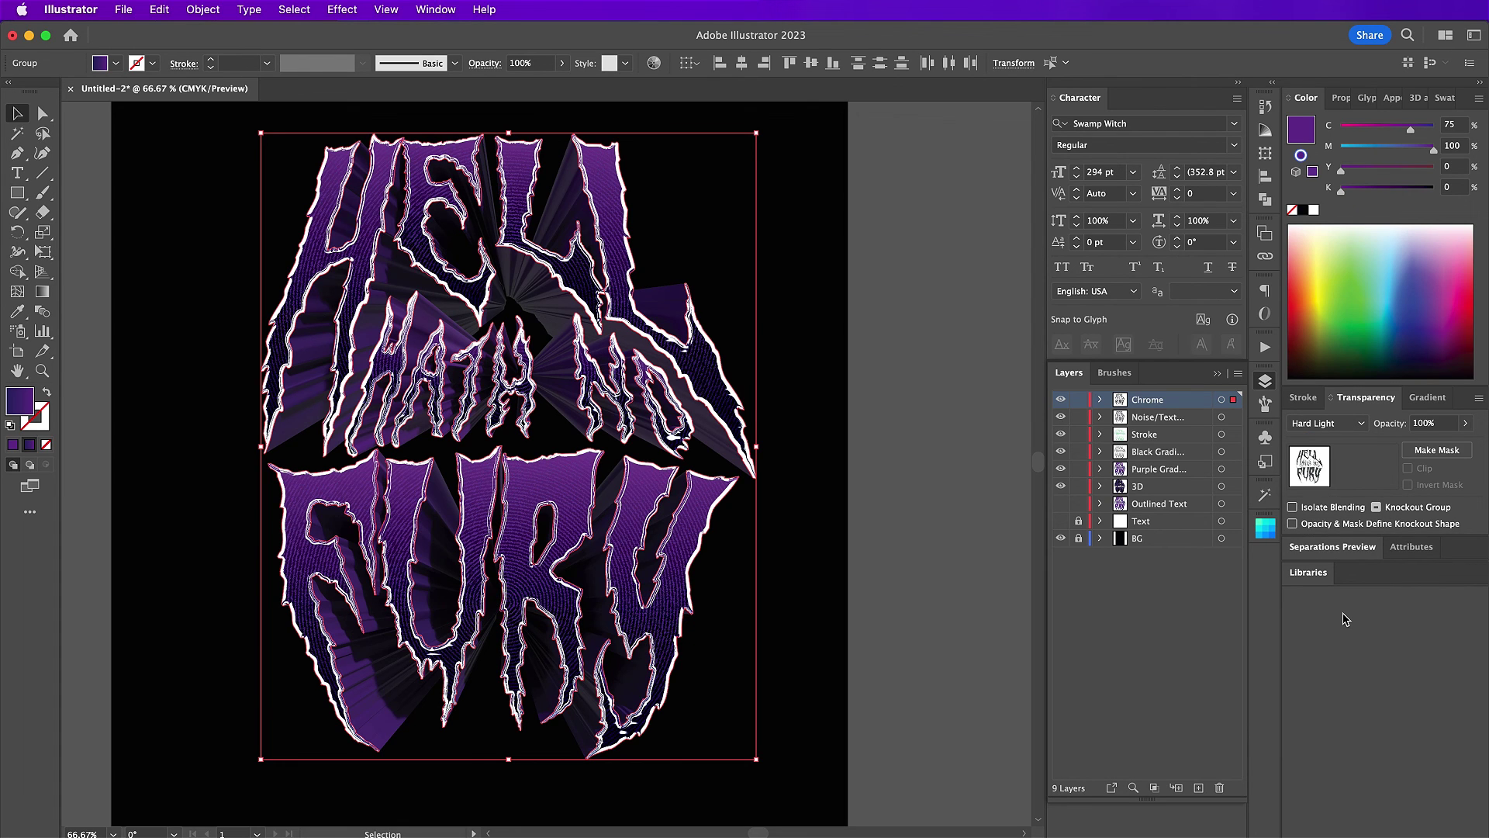